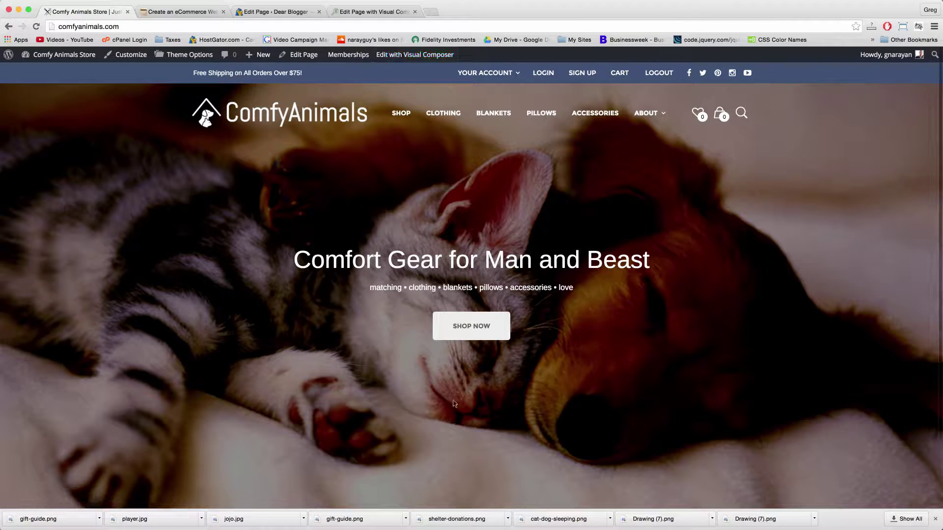
Open the home page in Visual Composer's live editor and add a new row below the hero image.
click(414, 55)
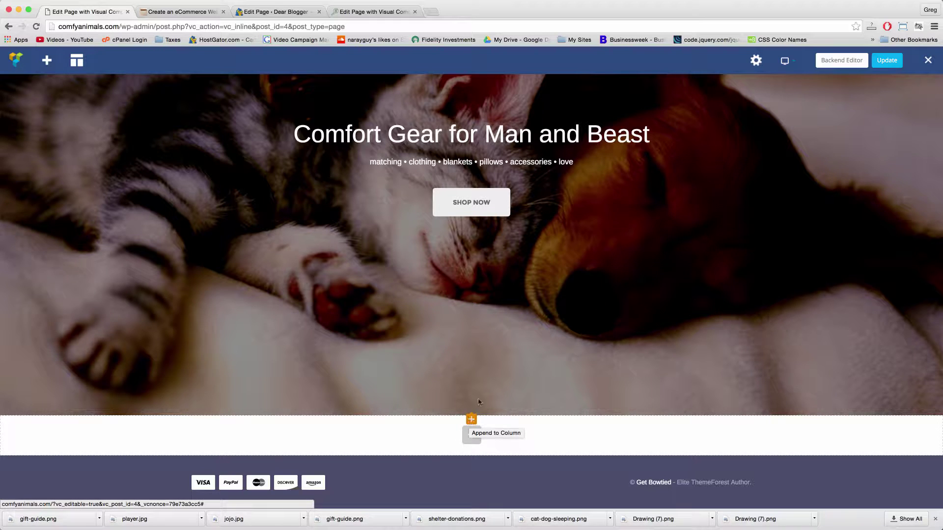
click(468, 441)
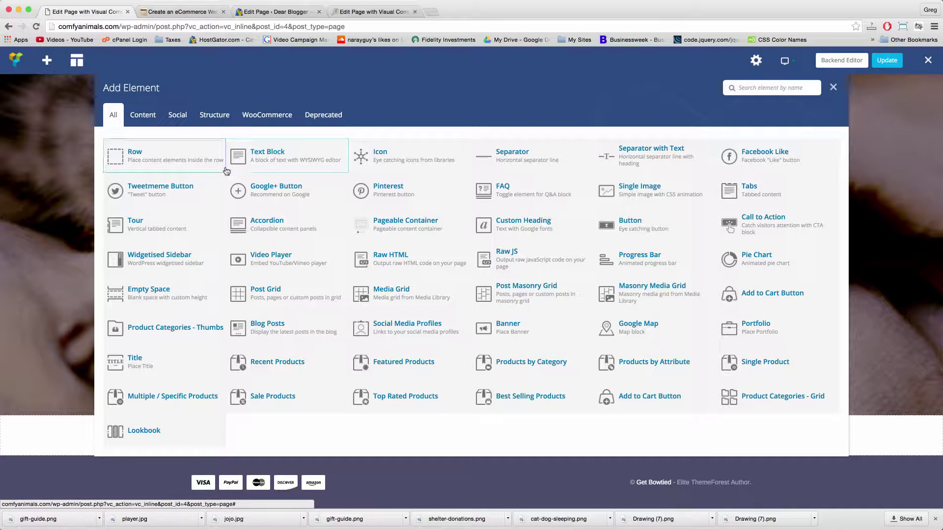
click(178, 163)
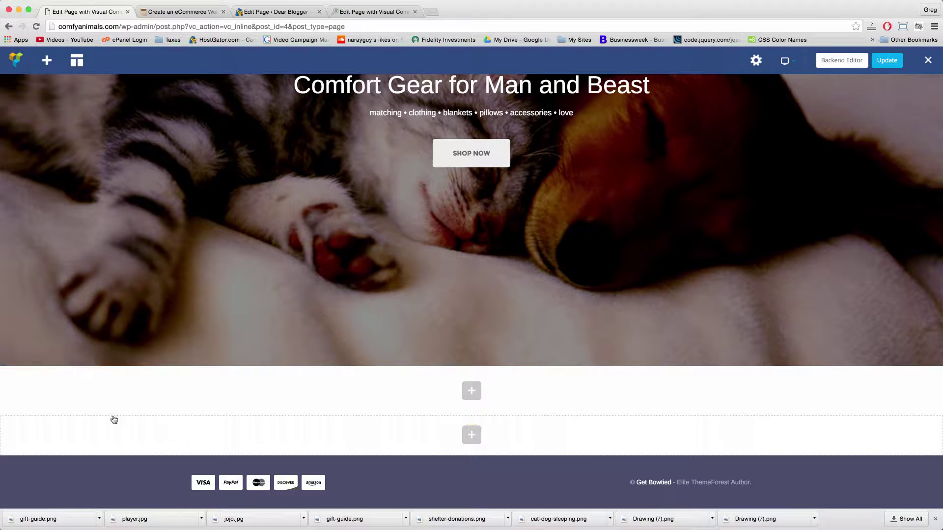
Set the new row's layout to four equal columns, 1/4 + 1/4 + 1/4 + 1/4.
click(34, 359)
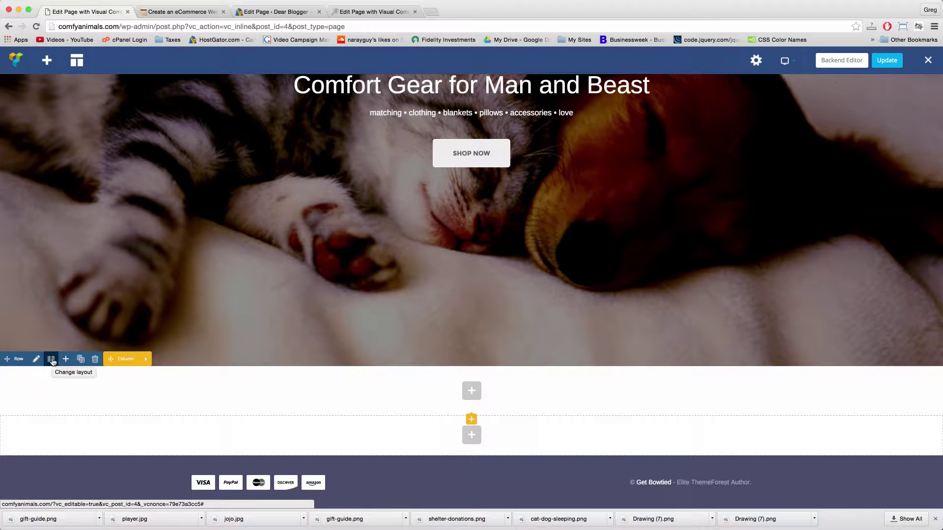
click(51, 360)
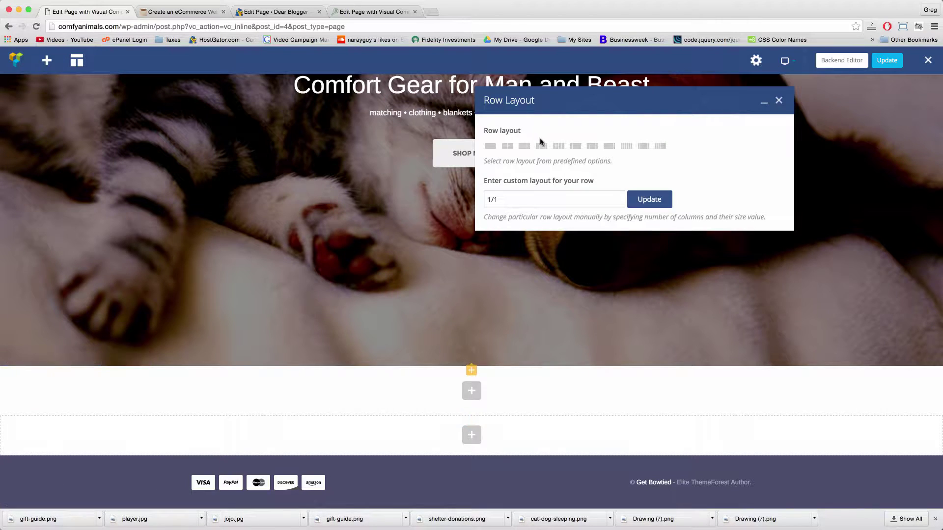
click(559, 146)
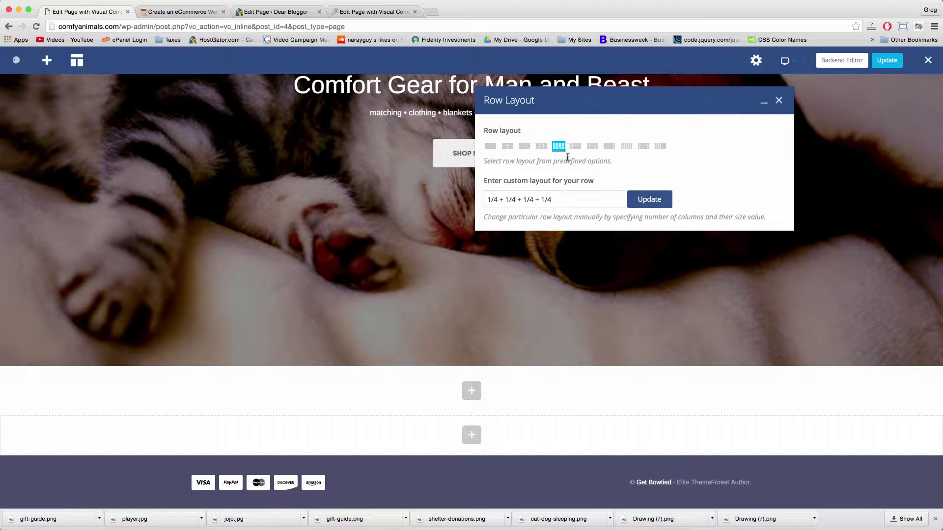
click(641, 203)
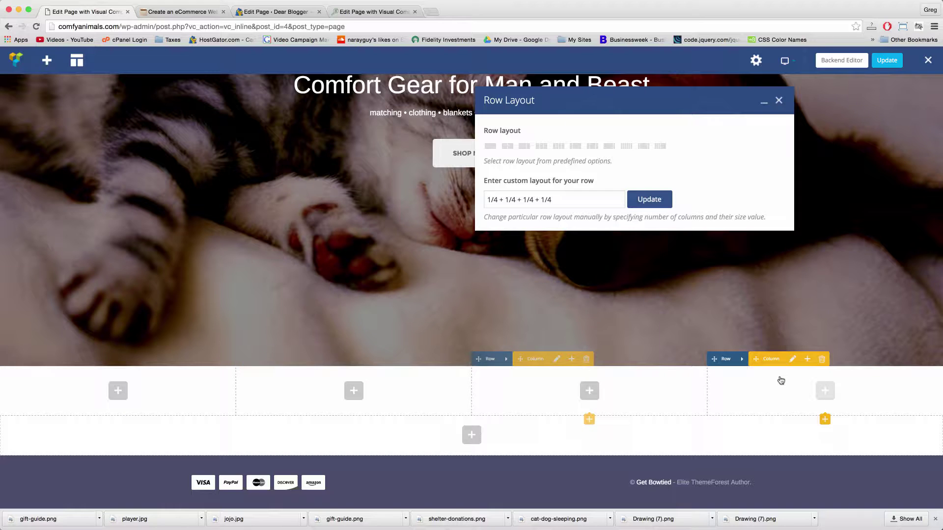
Add a Text Block to the row's first column and save it with its placeholder text.
click(118, 391)
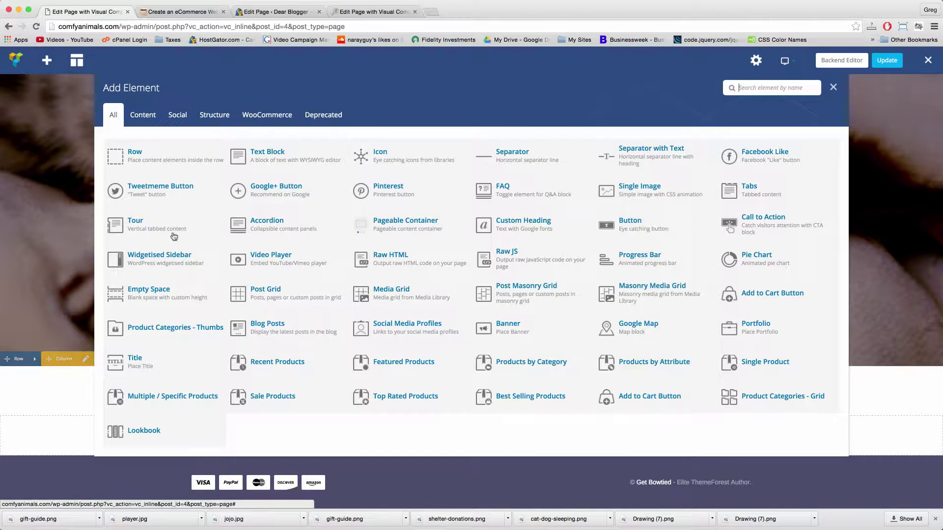
click(271, 164)
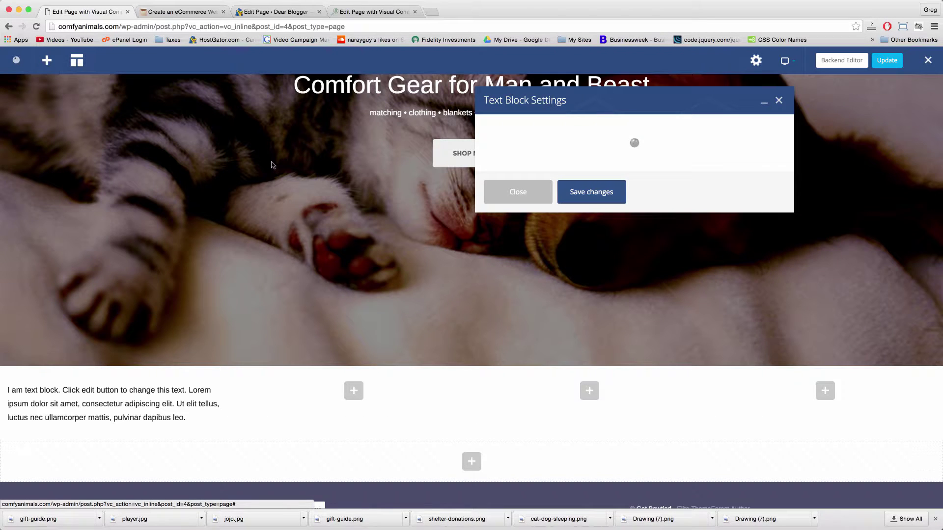
click(585, 421)
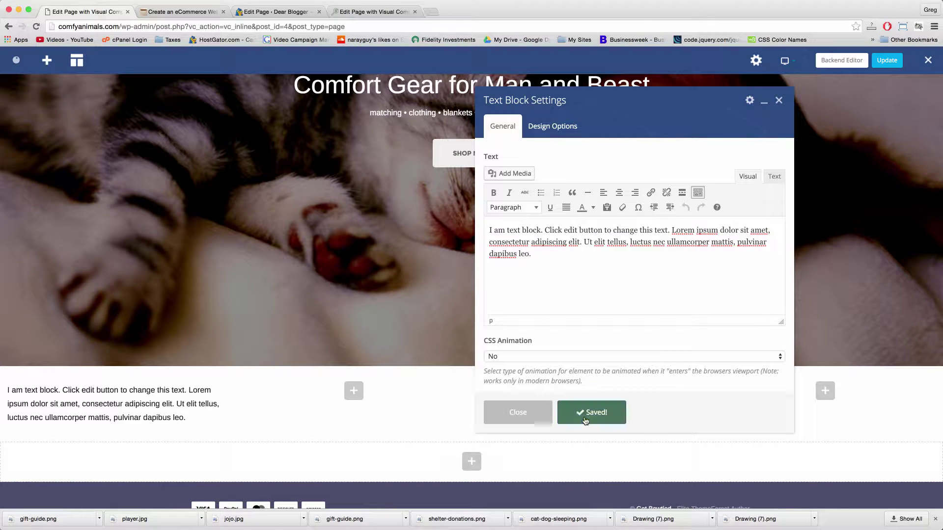
click(512, 416)
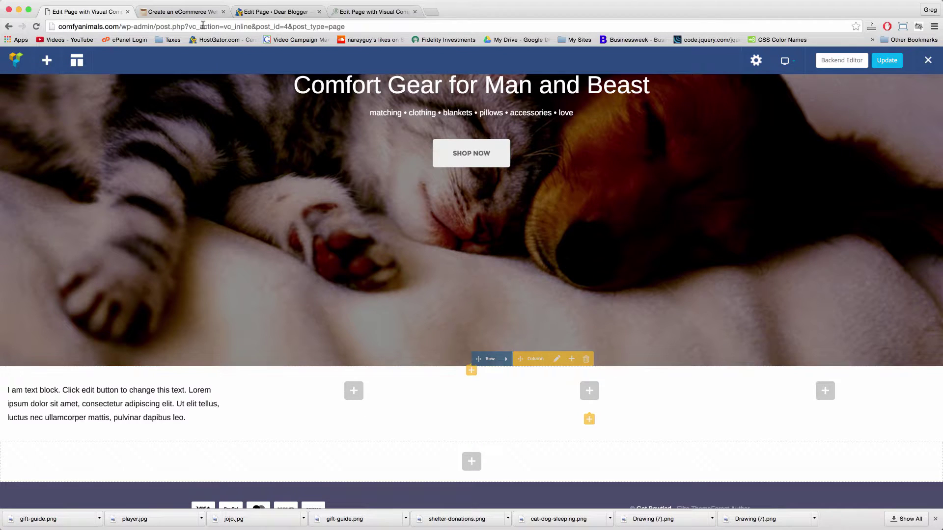
Download the demo images from the "Create an eCommerce Website in WordPress – 2016" notes page.
click(178, 12)
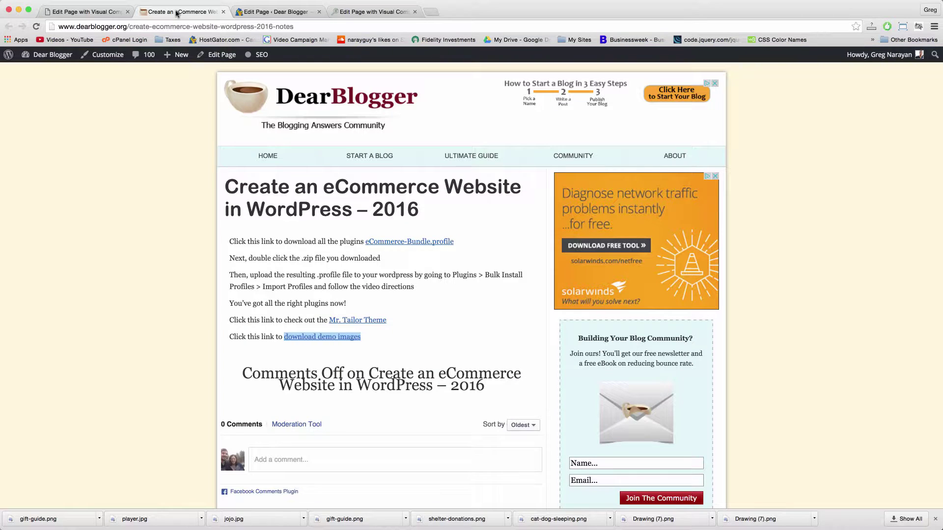
click(315, 302)
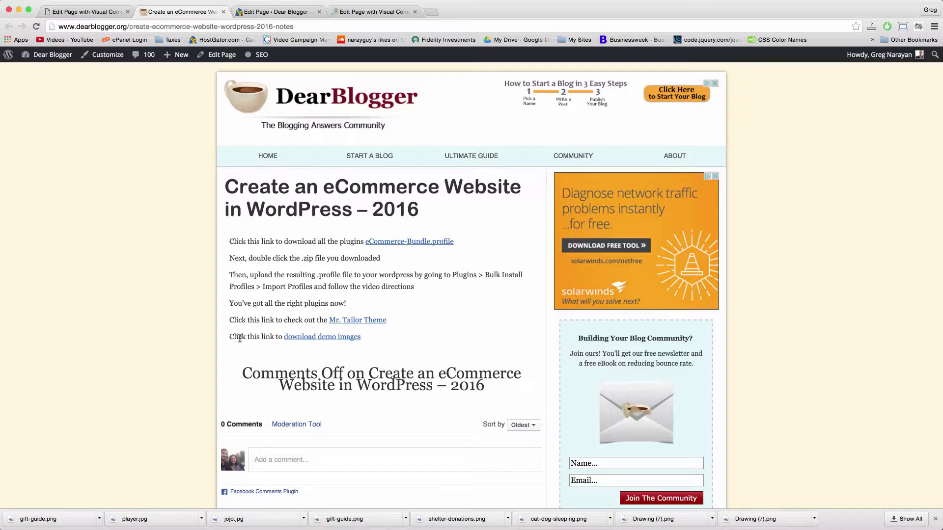
click(322, 339)
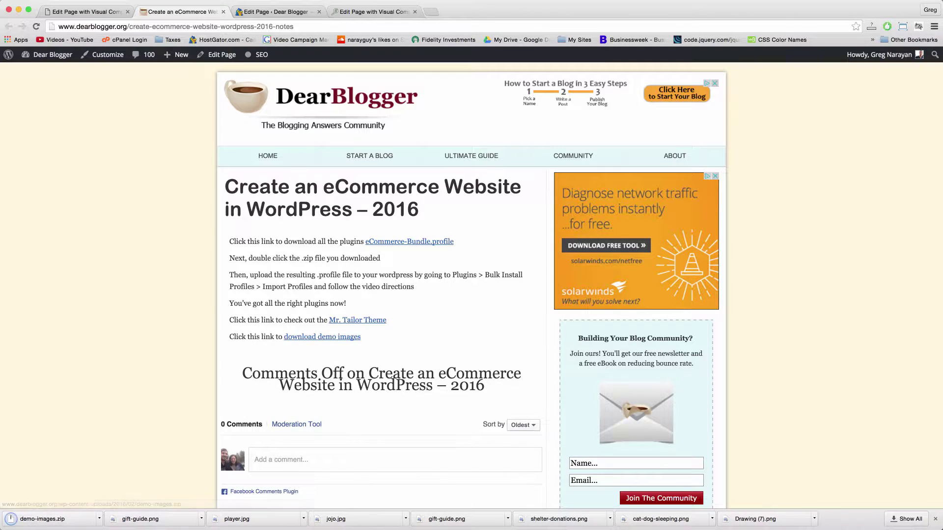
In Finder, extract demo-images.zip in the Downloads folder and look through the files in the demo-images folder.
key(super+n)
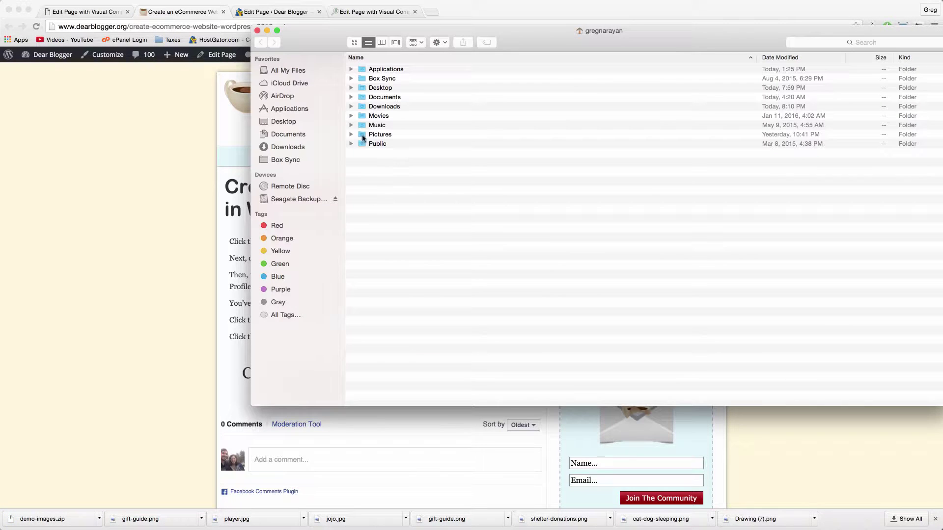
click(288, 146)
double_click(400, 69)
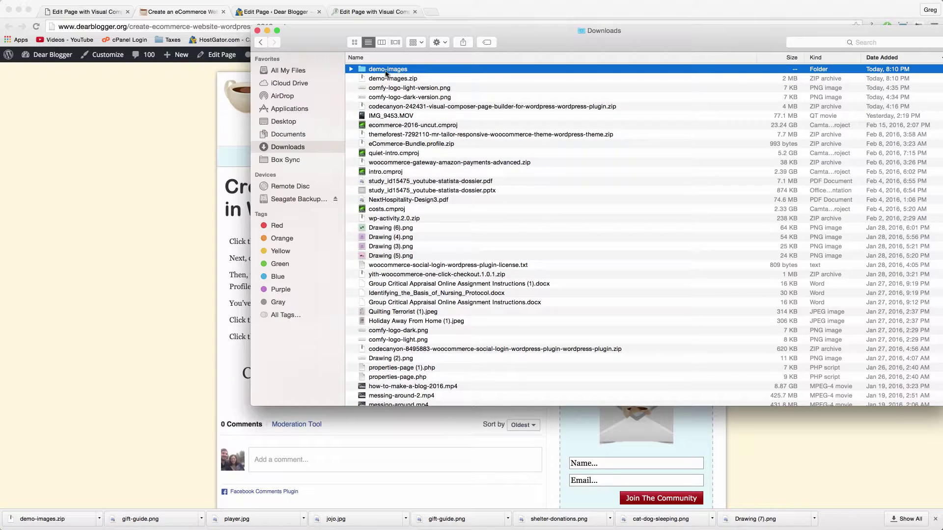
double_click(386, 72)
click(383, 89)
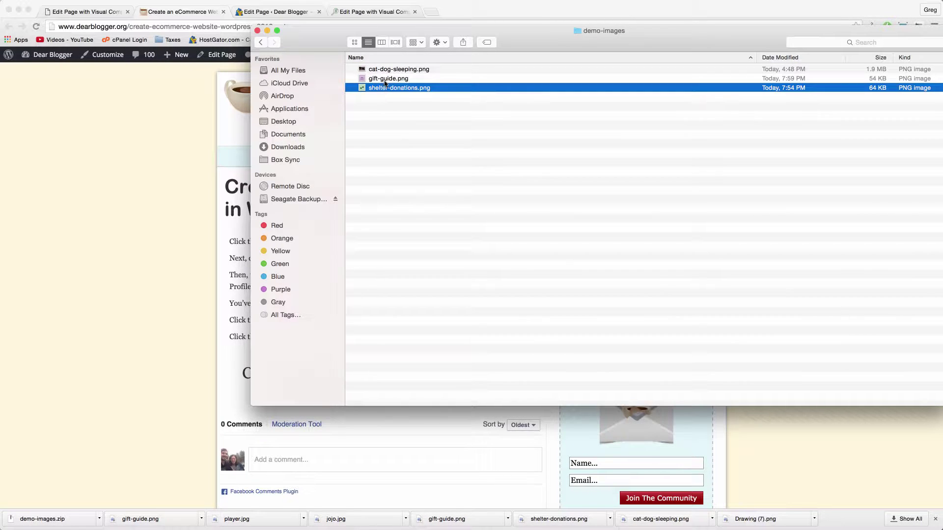
click(385, 80)
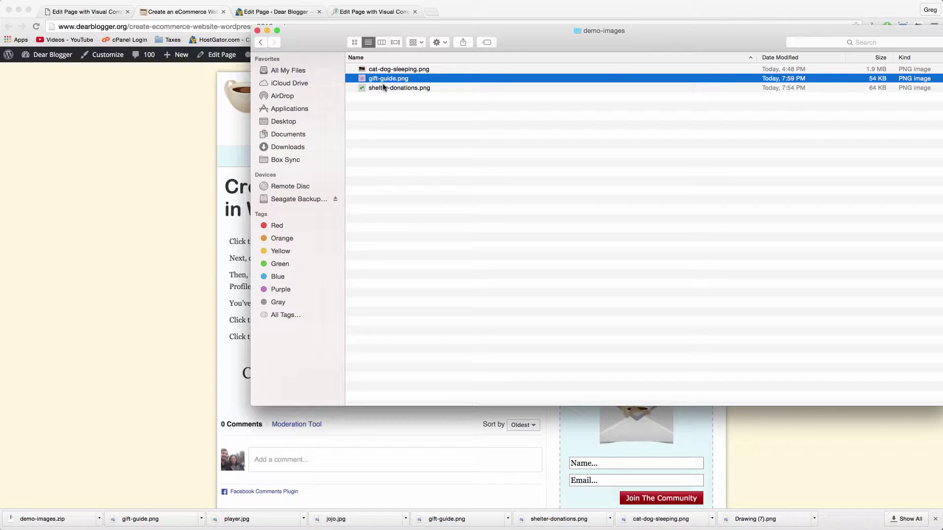
click(383, 88)
Return to the page editor in the browser and delete the placeholder text from the first column's text block.
click(168, 141)
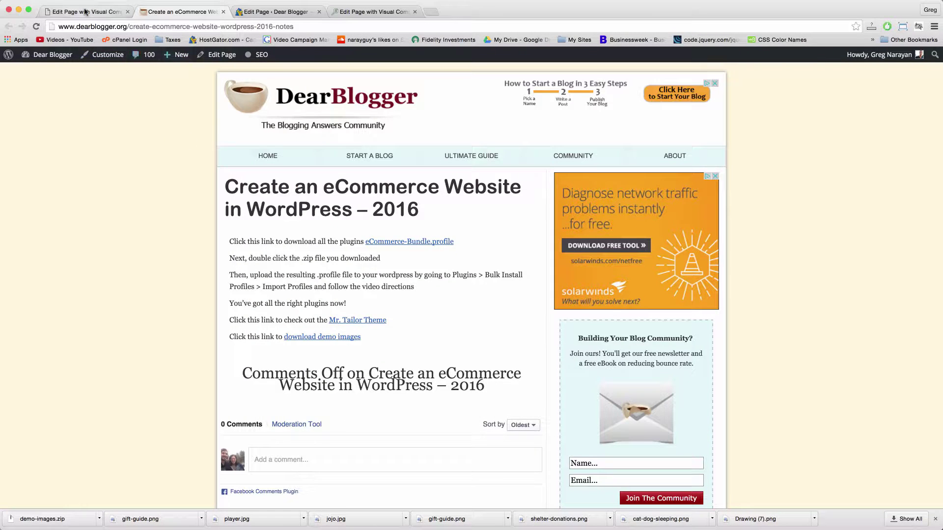
click(85, 11)
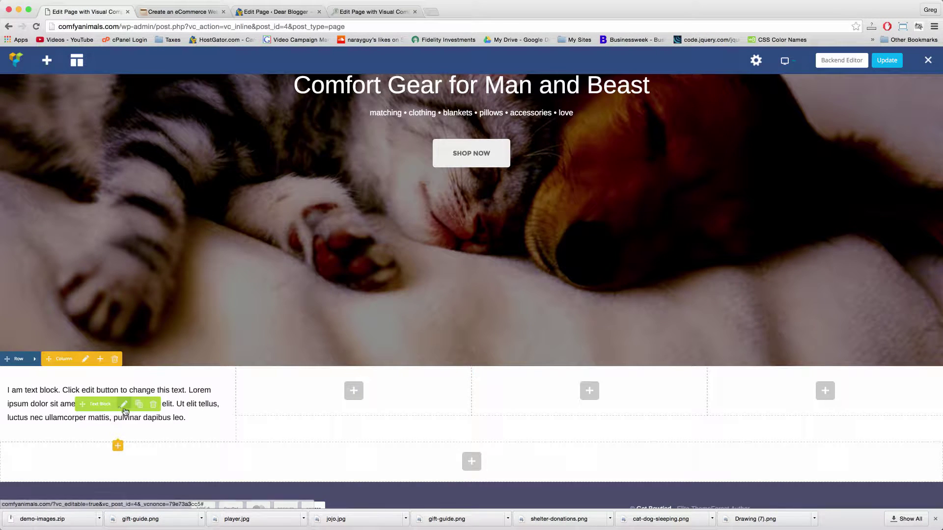
click(124, 405)
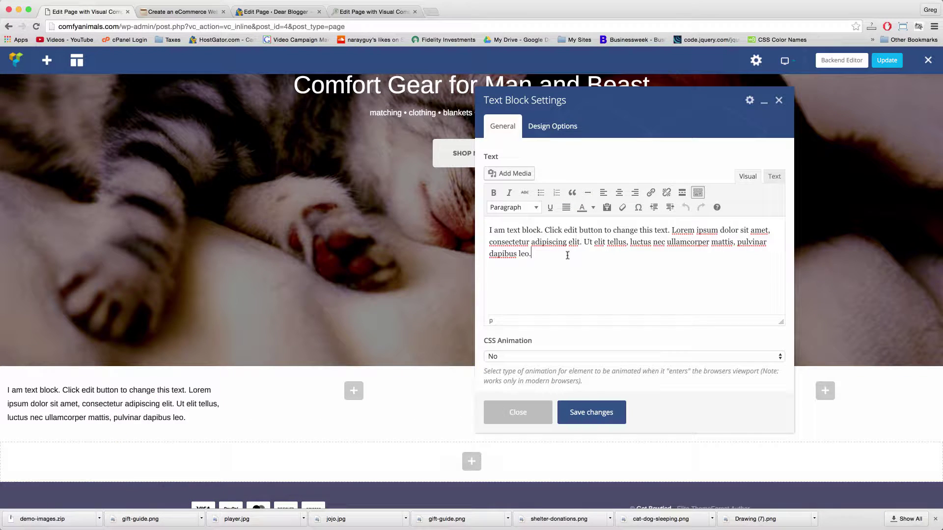
drag(569, 256, 485, 231)
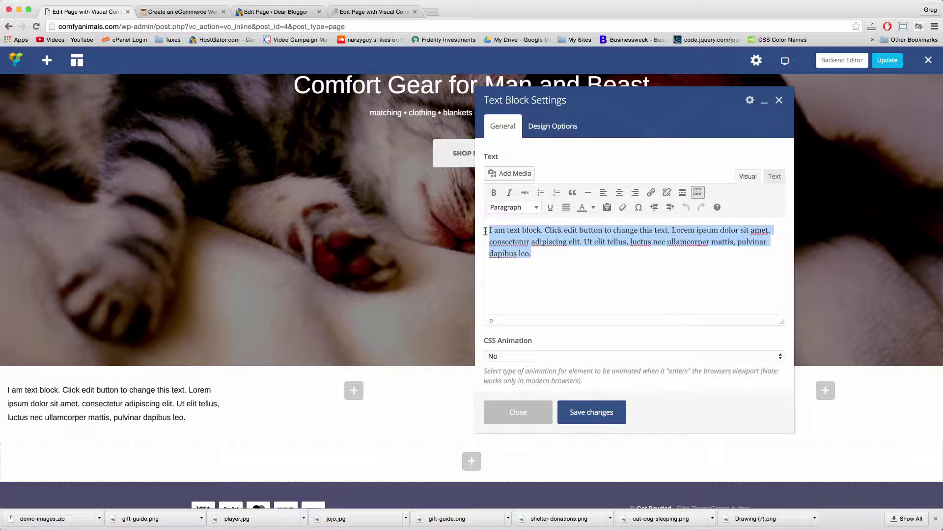
key(BackSpace)
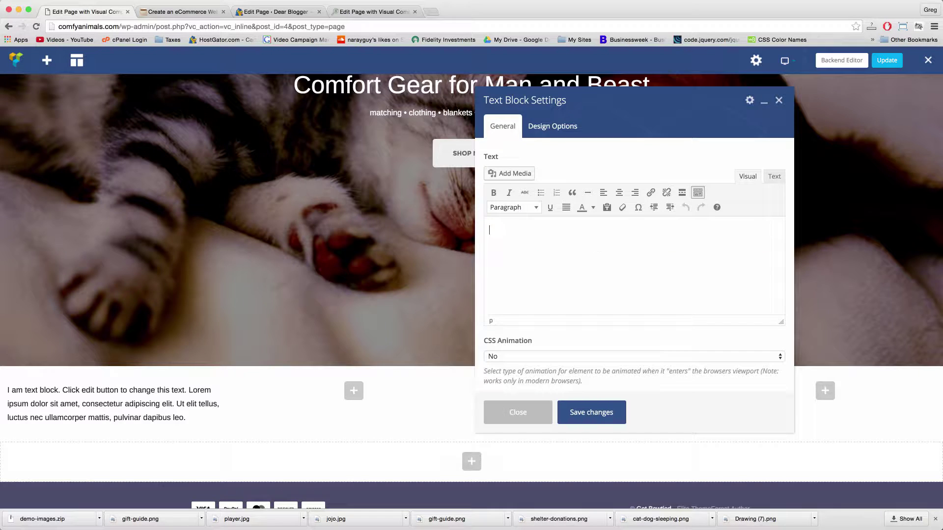
Upload gift-guide.png from the Desktop to the media library for the text block.
click(508, 172)
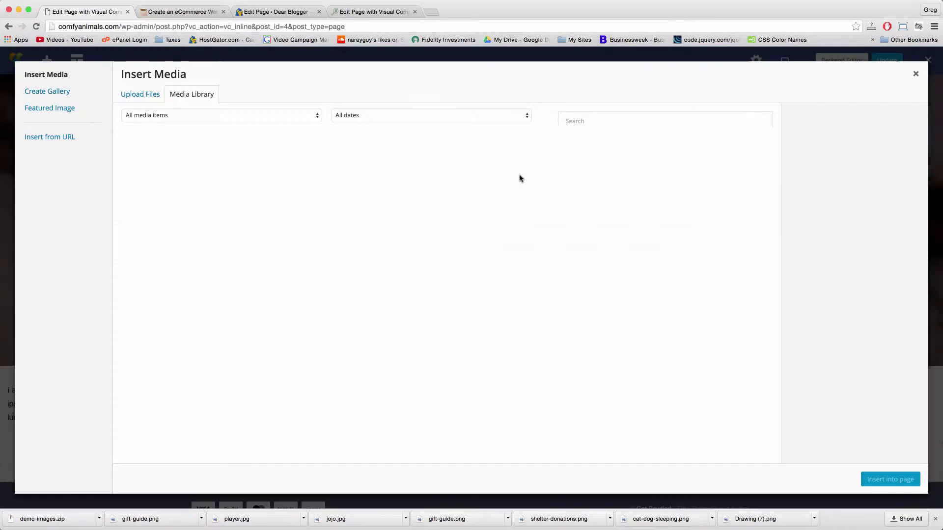
click(151, 95)
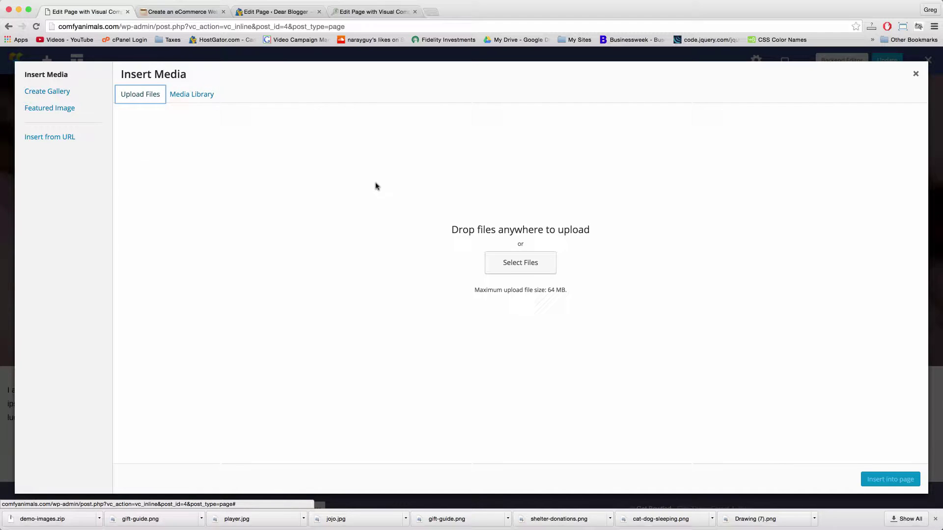
click(520, 263)
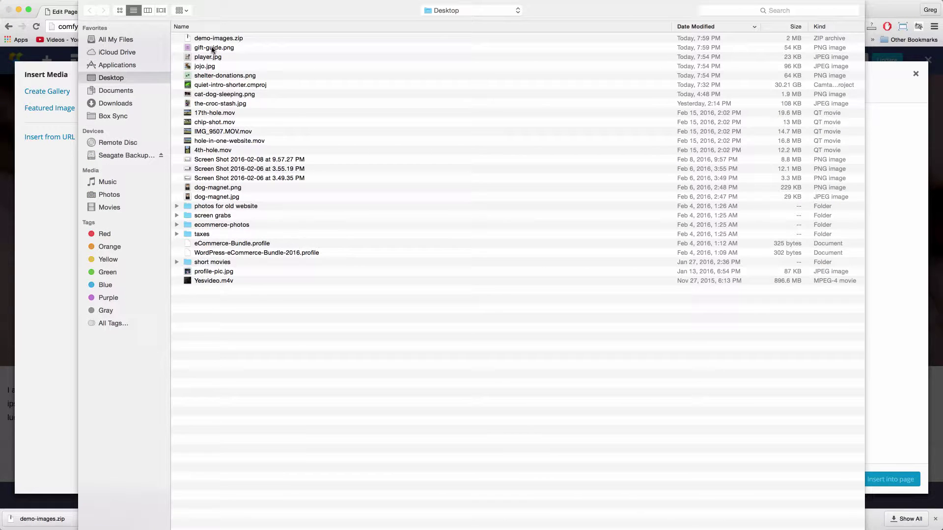
double_click(212, 48)
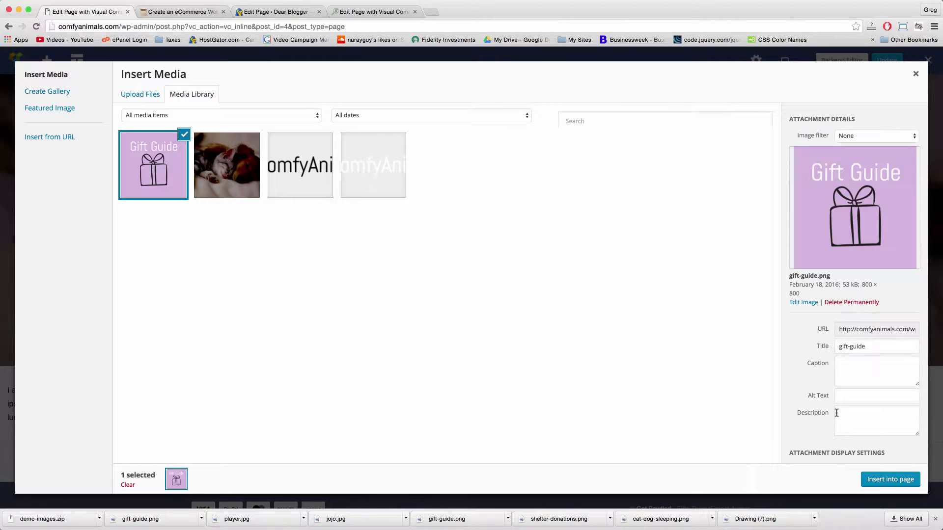
Set the gift-guide image's size to Full Size – 800 × 800 and insert it into the text block.
scroll(836, 413, down, 3)
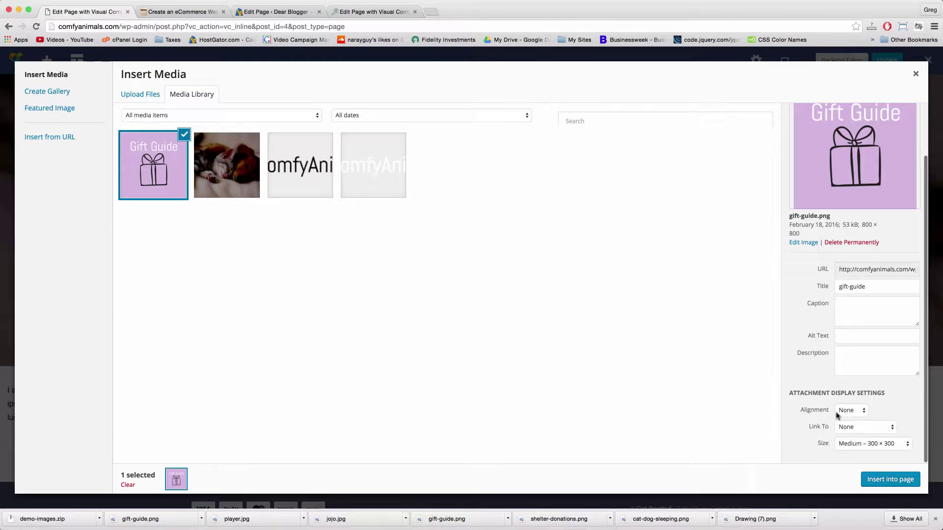
click(853, 444)
click(859, 451)
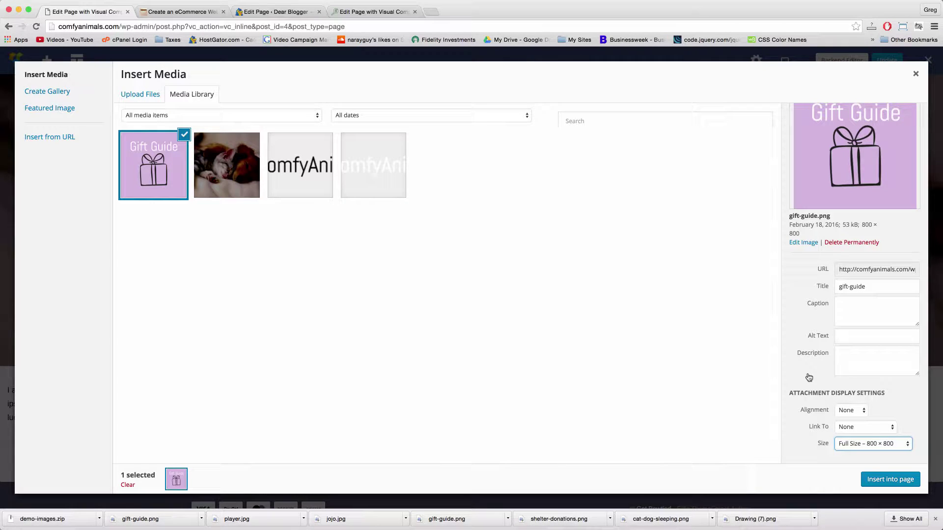
click(888, 481)
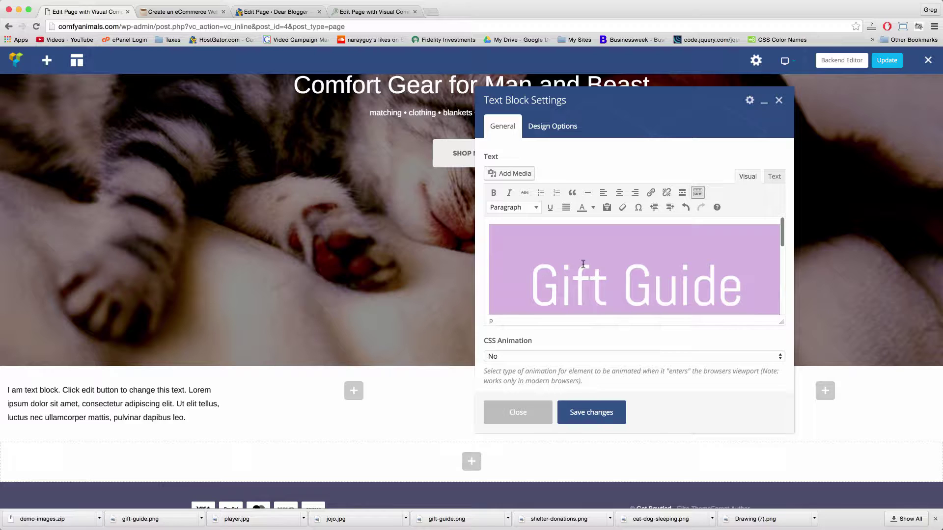
Add the line "View Our Monthly Gift Guide" below the gift guide image in the text block.
scroll(583, 264, down, 5)
scroll(583, 264, down, 2)
scroll(583, 264, up, 6)
click(611, 275)
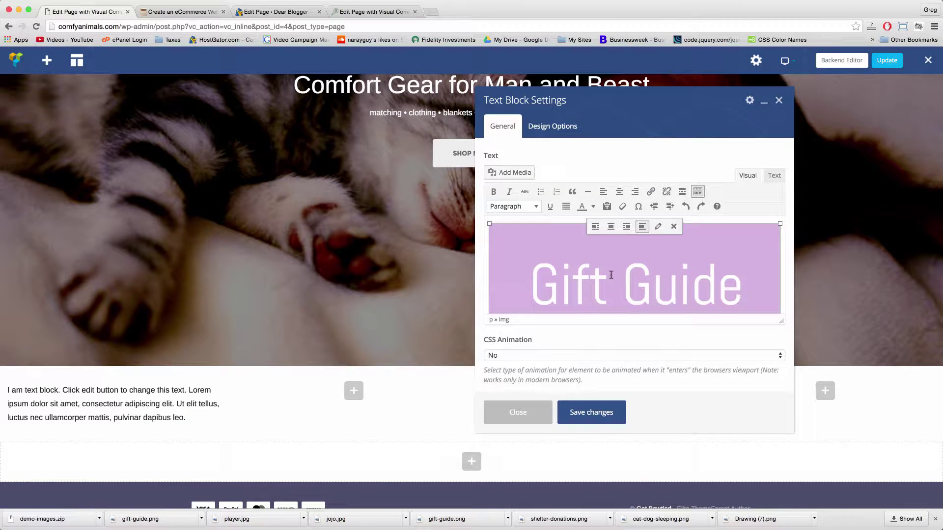
click(783, 289)
key(Return)
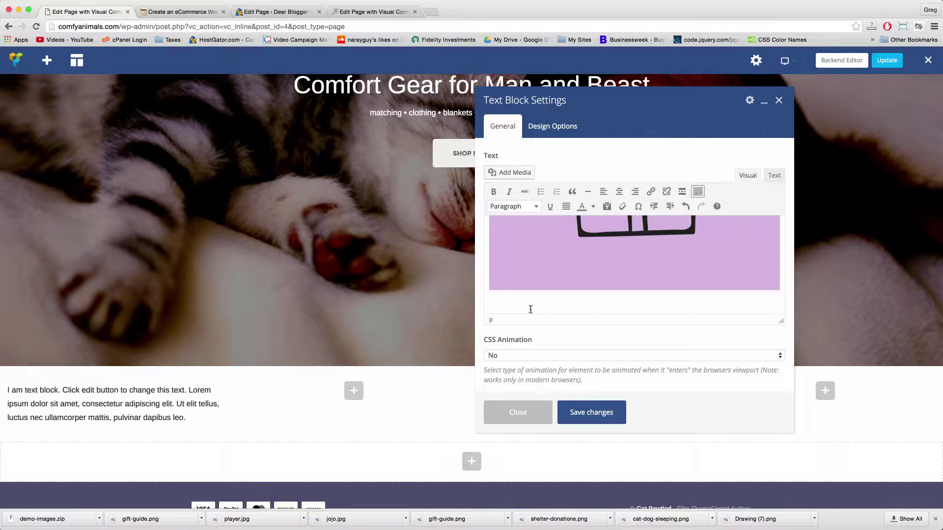
text(View Our Monthly Gift GUi)
Paste "Animals can be picky with clothes and you should give with care. View our gift guide for some advice." as a new paragraph below that line.
drag(596, 308, 491, 303)
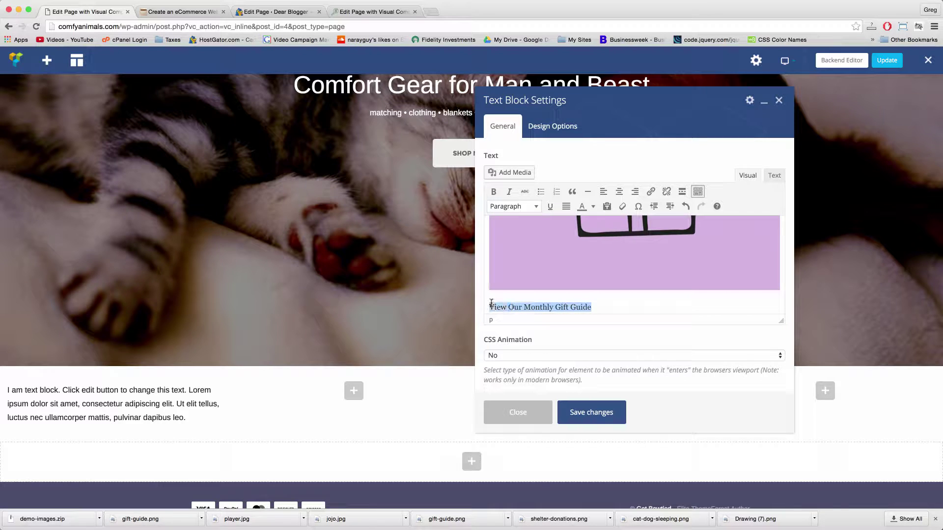
click(602, 309)
key(Return)
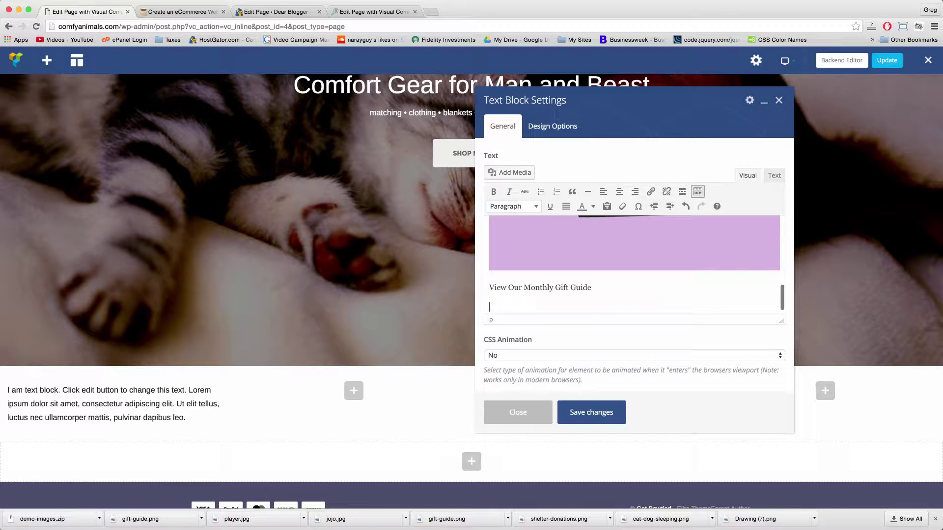
right_click(499, 306)
click(520, 355)
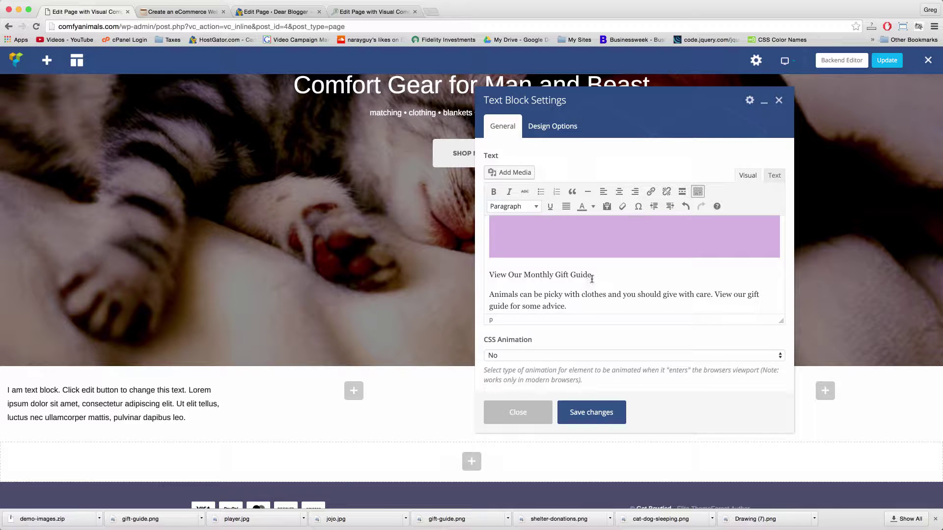
Format the line "View Our Monthly Gift Guide" as Heading 3.
drag(591, 274, 488, 274)
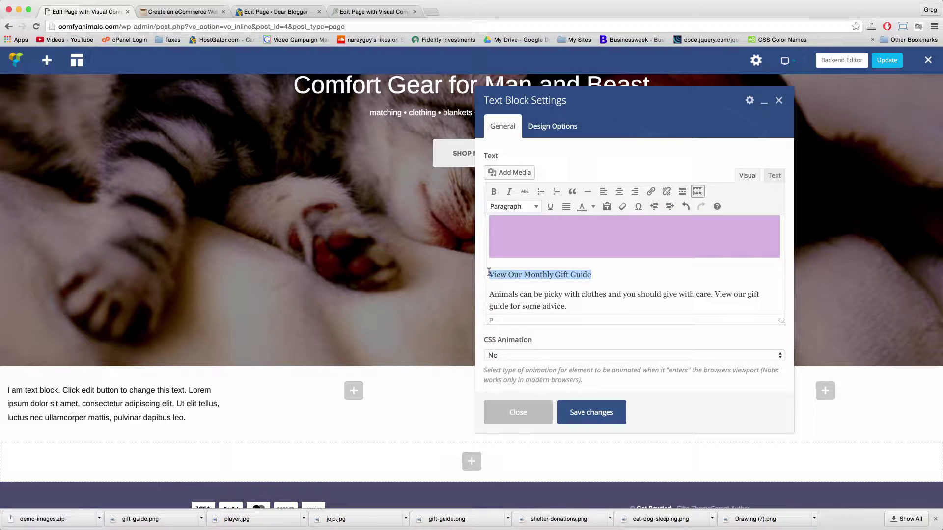
click(528, 208)
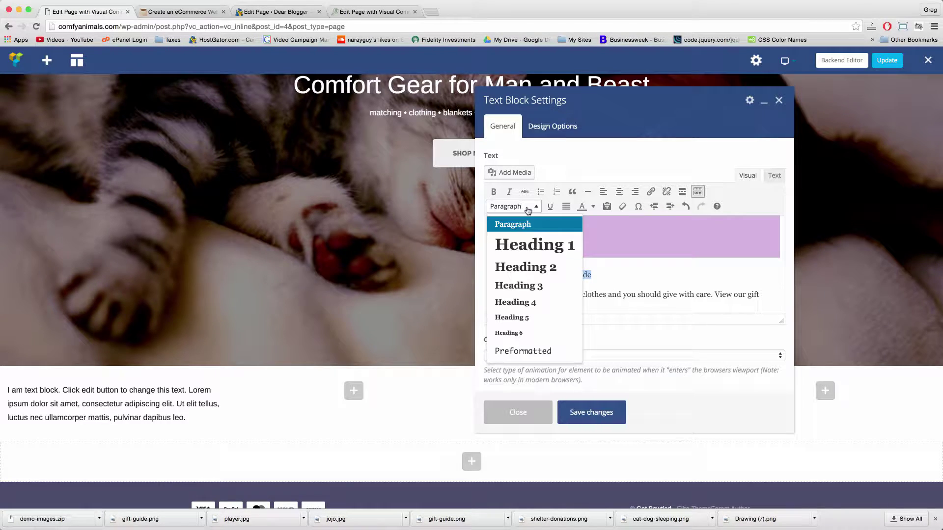
click(539, 285)
click(639, 279)
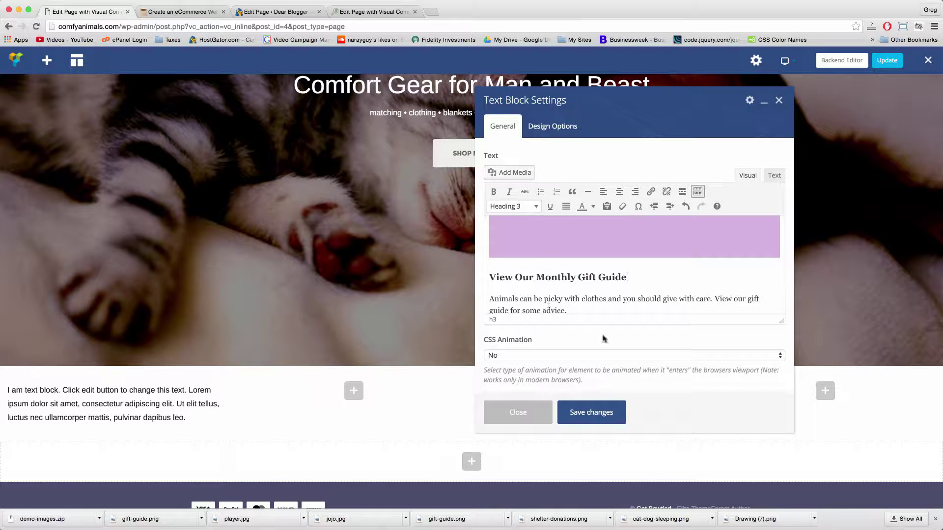
Center the gift guide heading and the paragraph below it.
click(572, 310)
drag(580, 311, 476, 272)
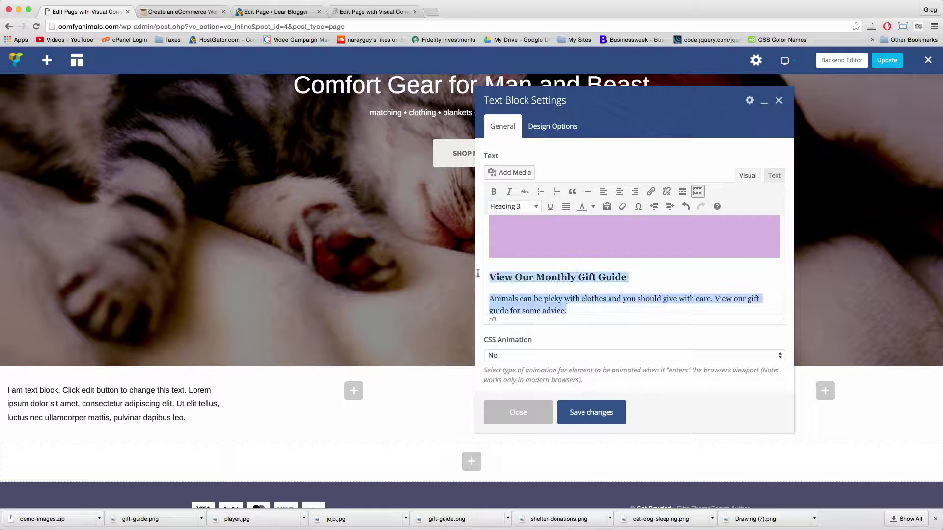
click(619, 191)
click(679, 310)
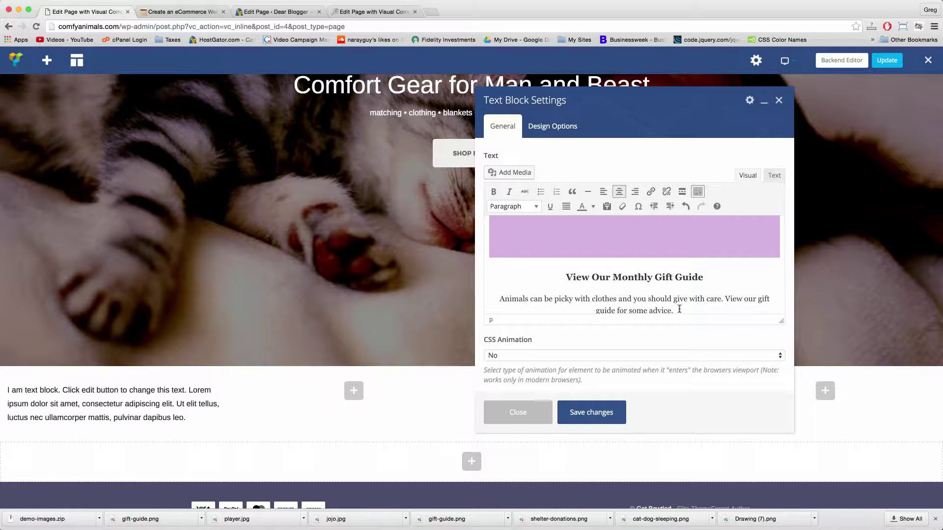
Set the gift-guide image's width and height attributes to 500 in the HTML source, then save and close the text block settings.
scroll(679, 309, up, 5)
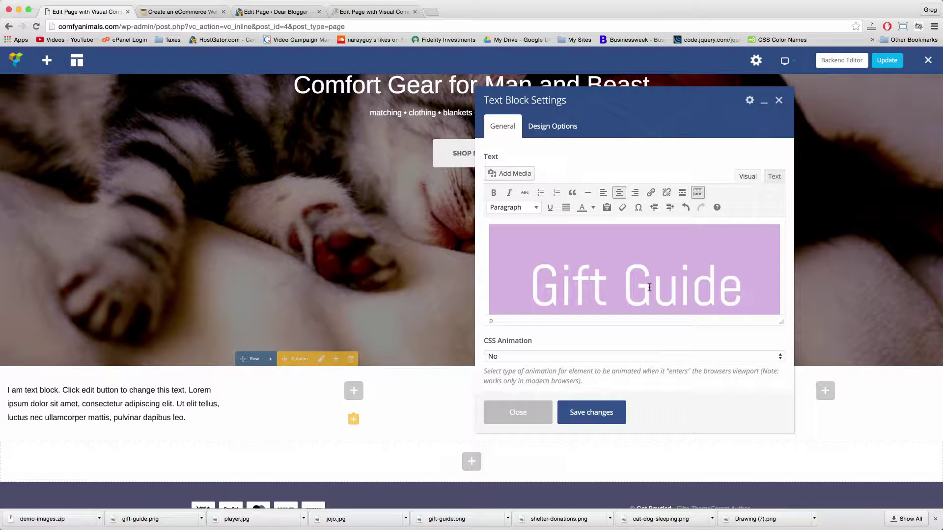
click(774, 178)
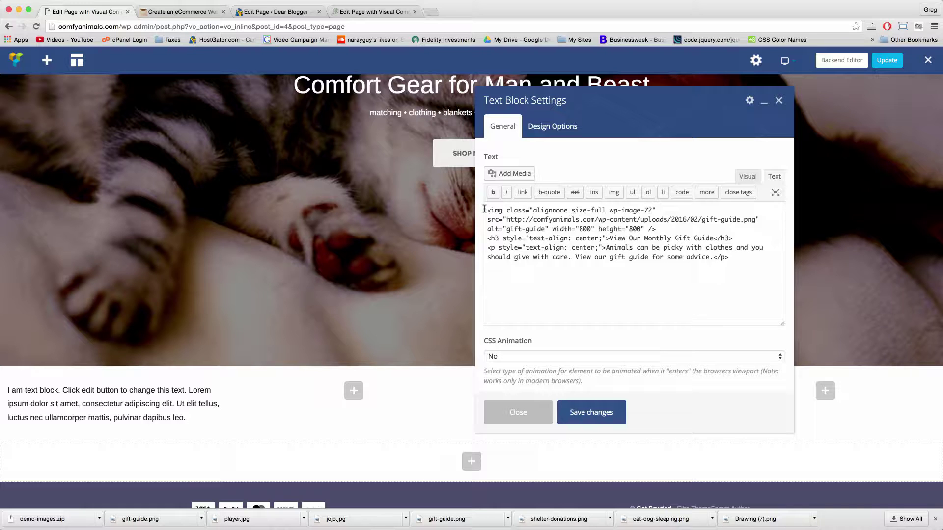
click(747, 178)
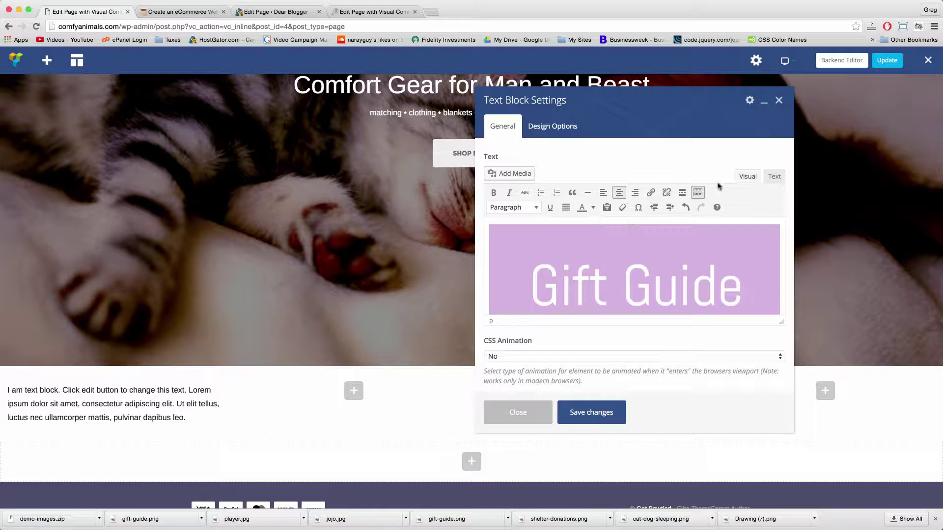
click(775, 178)
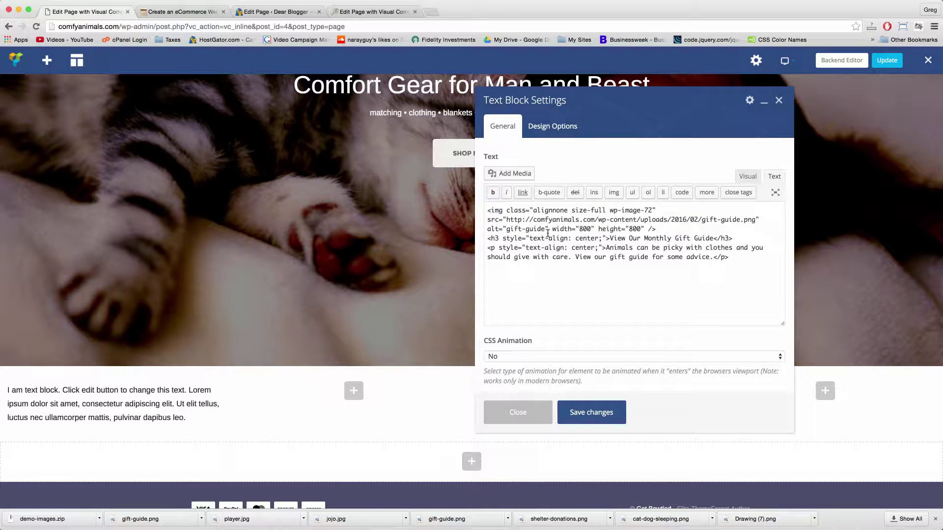
drag(552, 228, 593, 229)
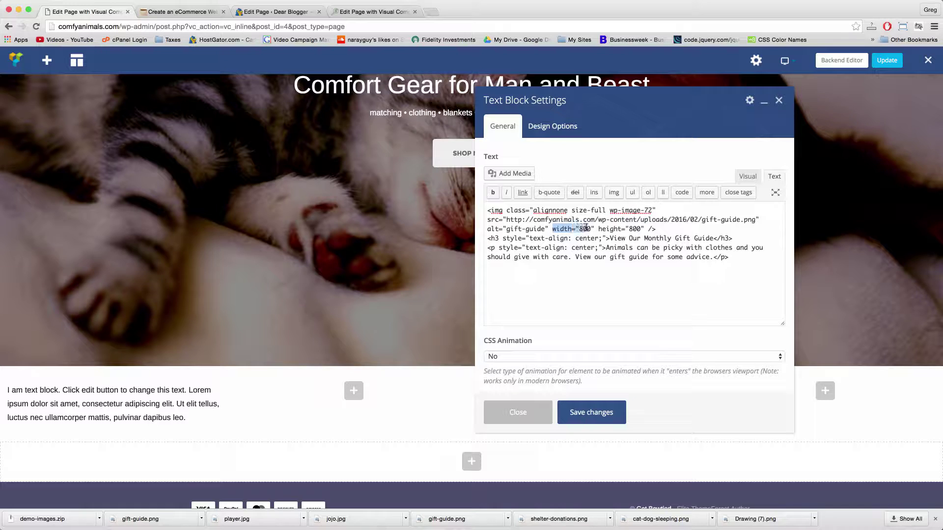
double_click(585, 229)
text(500)
text(50)
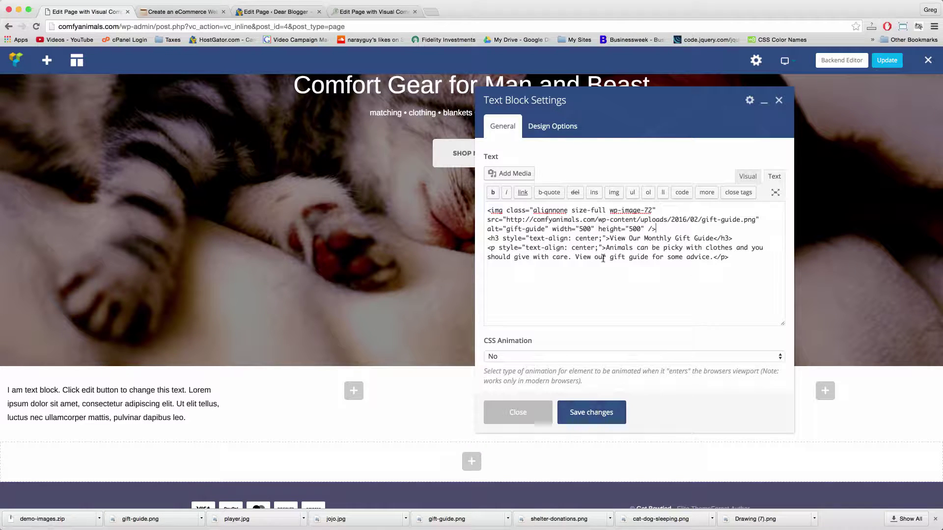
click(591, 418)
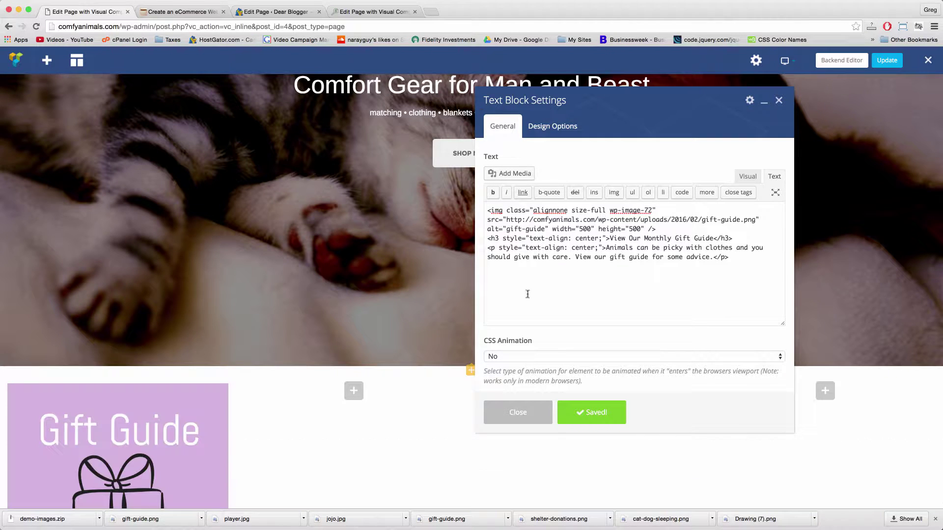
click(514, 418)
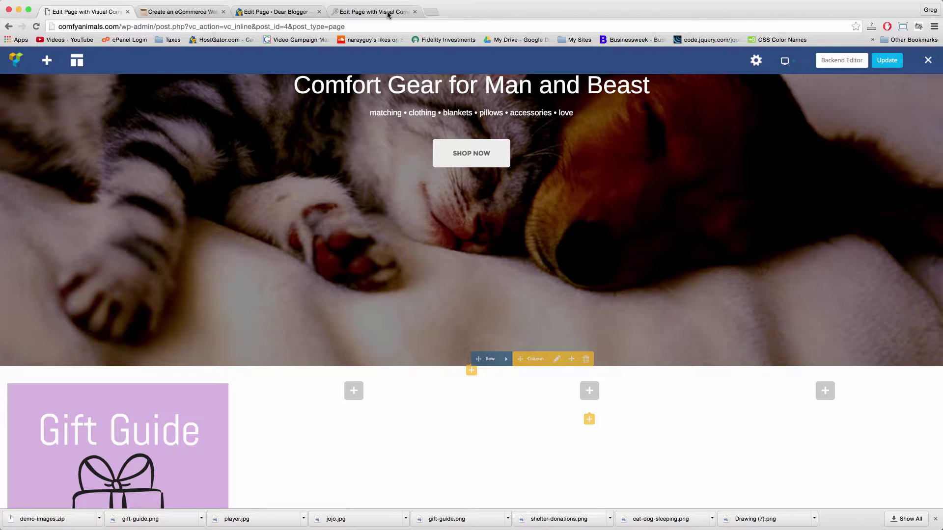
Open logomakr.com in a new browser tab.
click(431, 12)
text(logomakr.com)
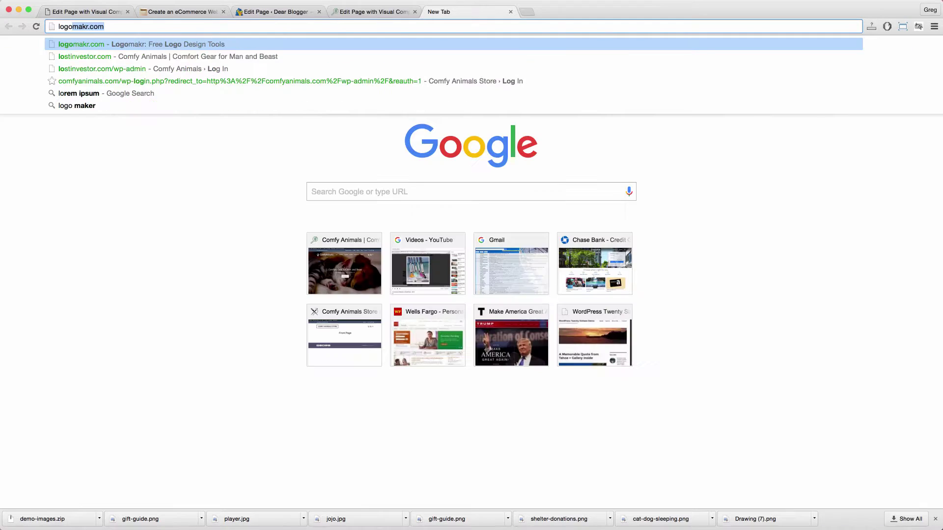
key(Return)
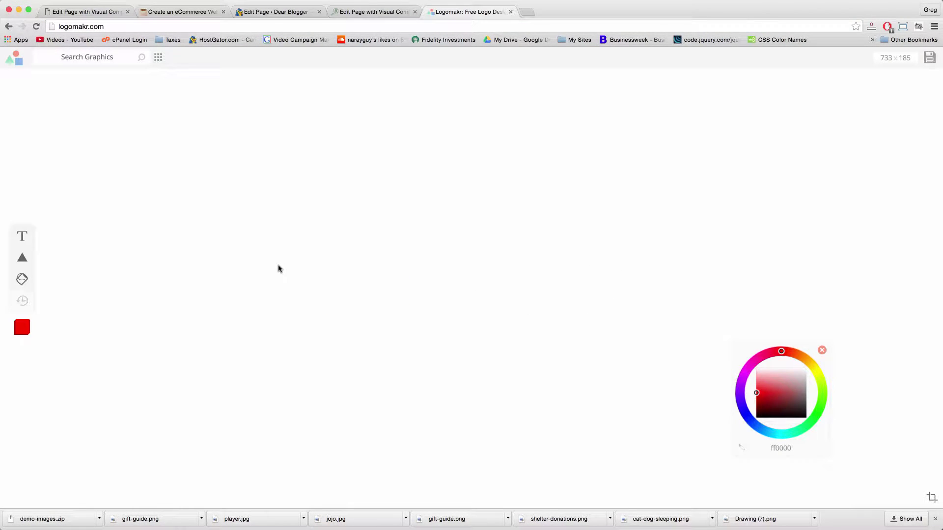
Draw a square about 407 × 407 on the Logomakr canvas and colour it green (0cff00).
click(20, 265)
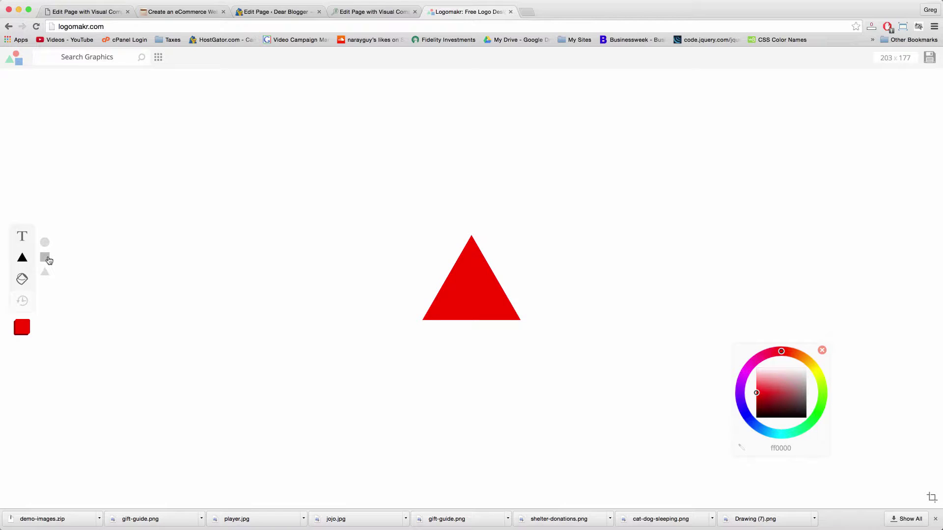
click(45, 256)
drag(422, 228, 322, 158)
drag(758, 387, 789, 380)
click(816, 410)
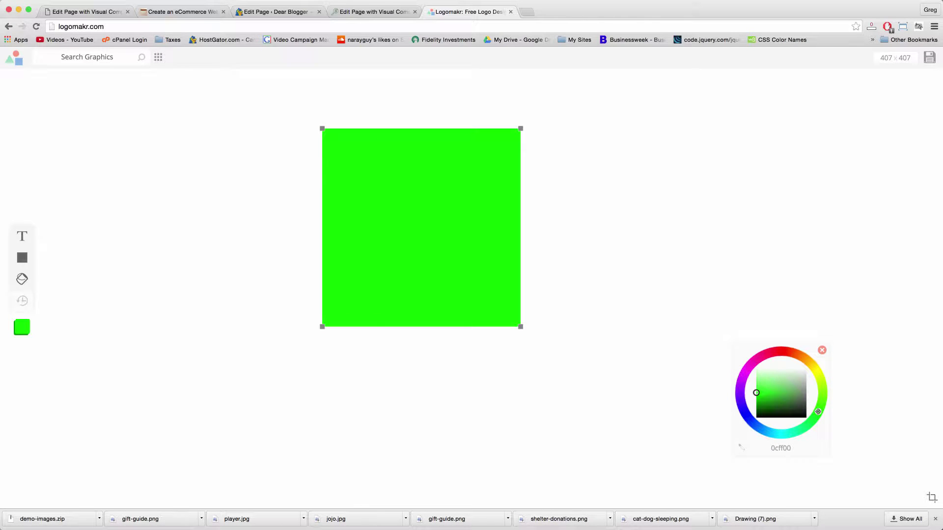
Add the text "Gift Guide" over the green square and close the Logomakr page without saving the drawing.
click(22, 237)
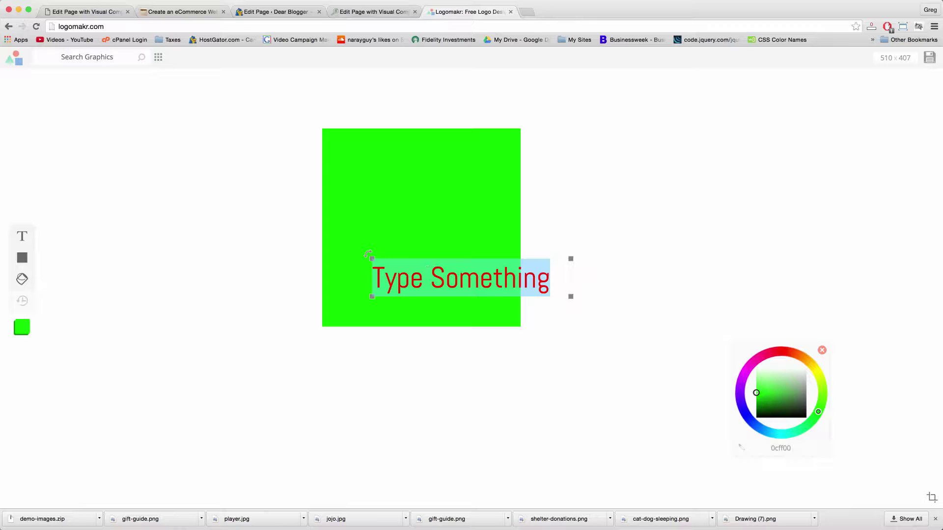
text(Gift Guide)
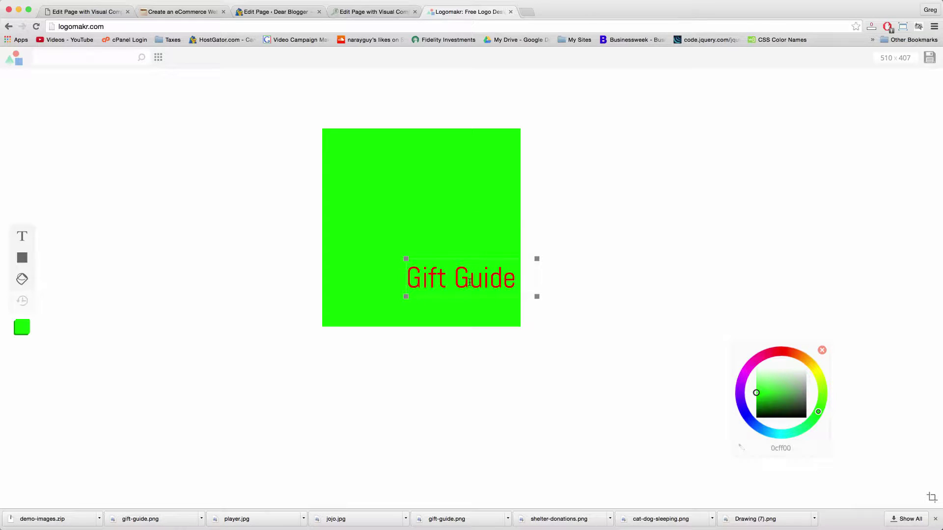
drag(880, 56, 897, 55)
key(BackSpace)
click(511, 12)
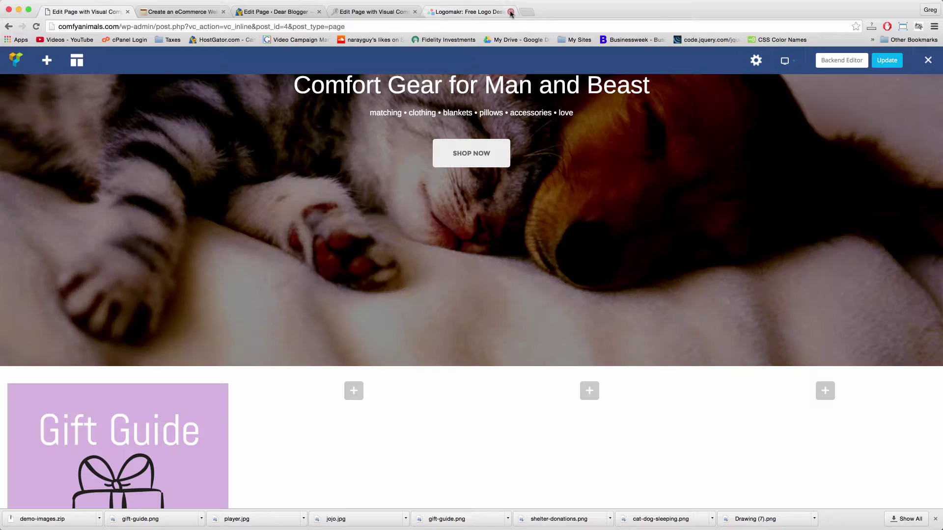
Add a text block to the row's fourth column and delete its placeholder text.
scroll(268, 381, down, 1)
scroll(268, 381, down, 5)
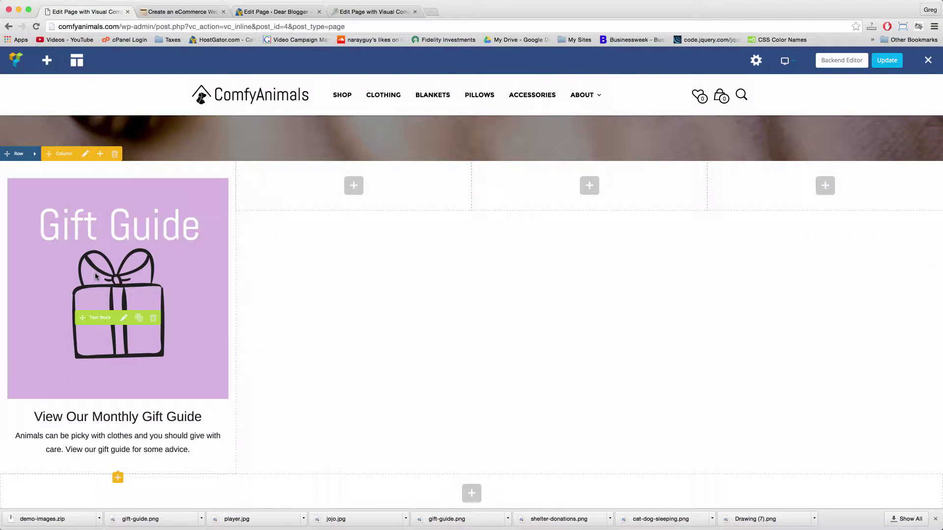
scroll(163, 291, up, 2)
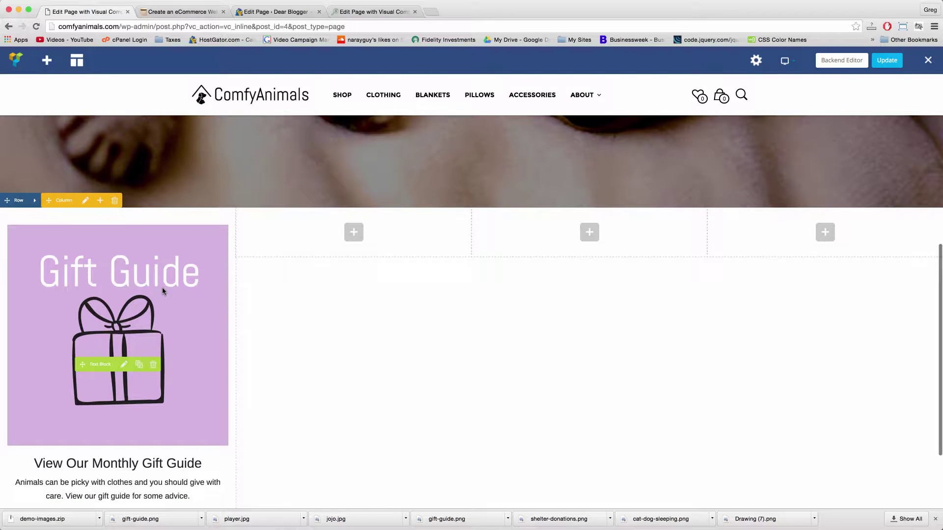
scroll(779, 211, down, 1)
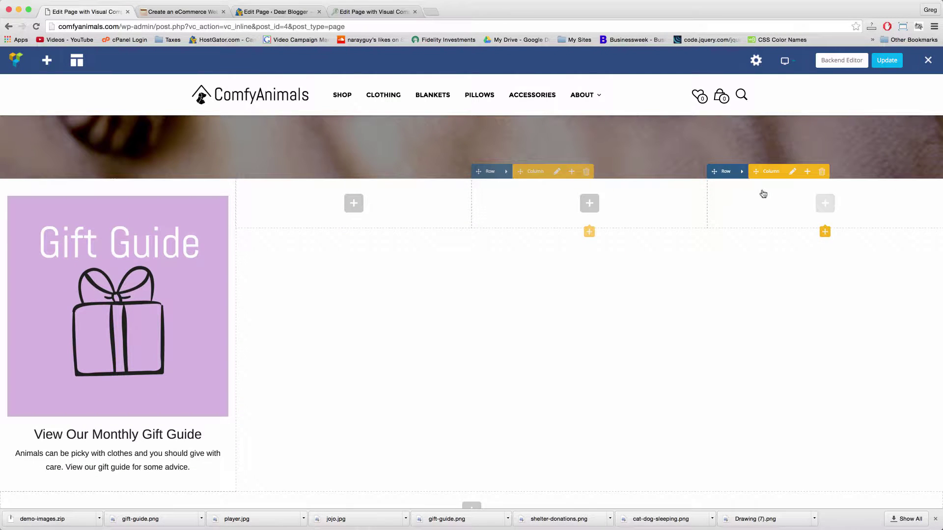
click(824, 203)
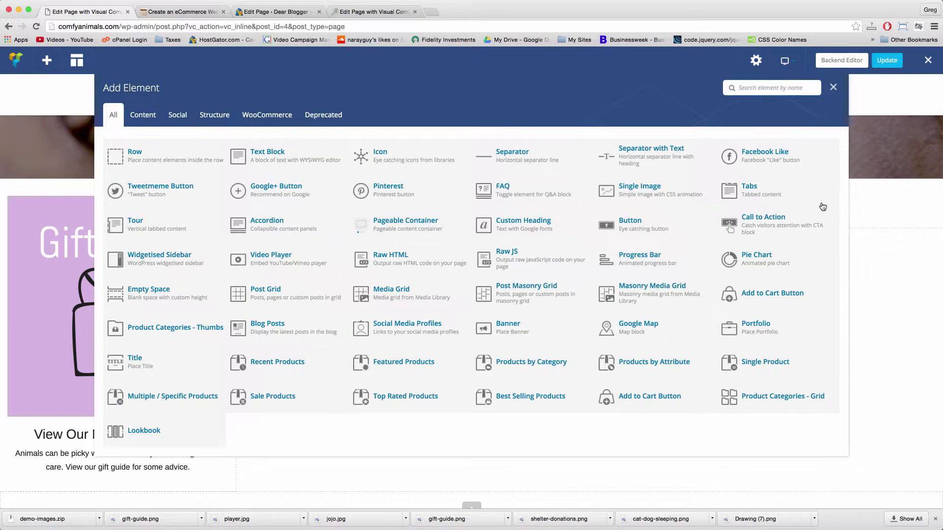
click(279, 156)
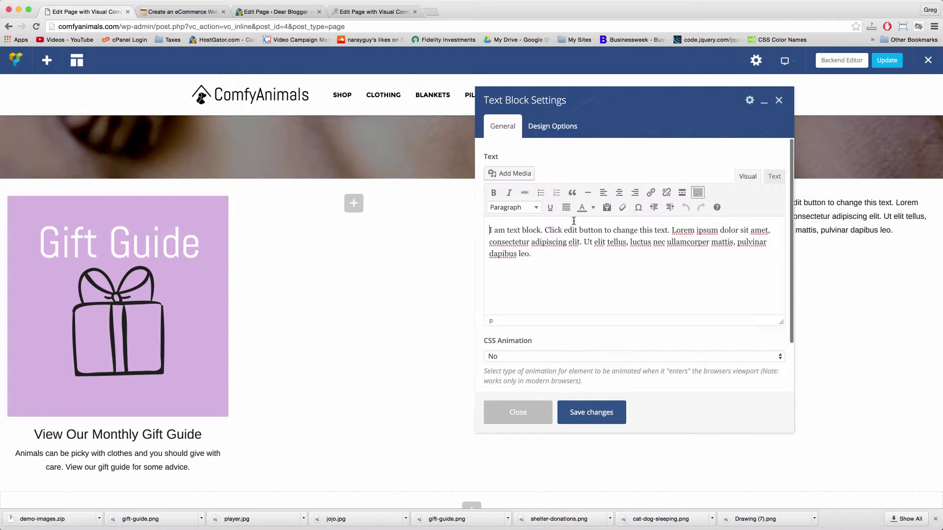
drag(570, 254, 482, 229)
key(BackSpace)
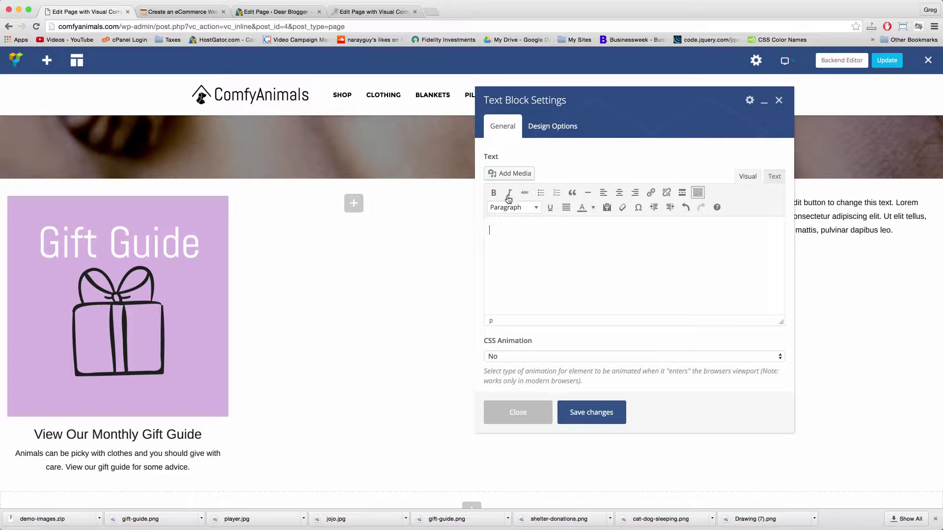
Upload shelter-donations.png to the media library and insert it into the text block at Full Size – 800 × 800.
click(510, 174)
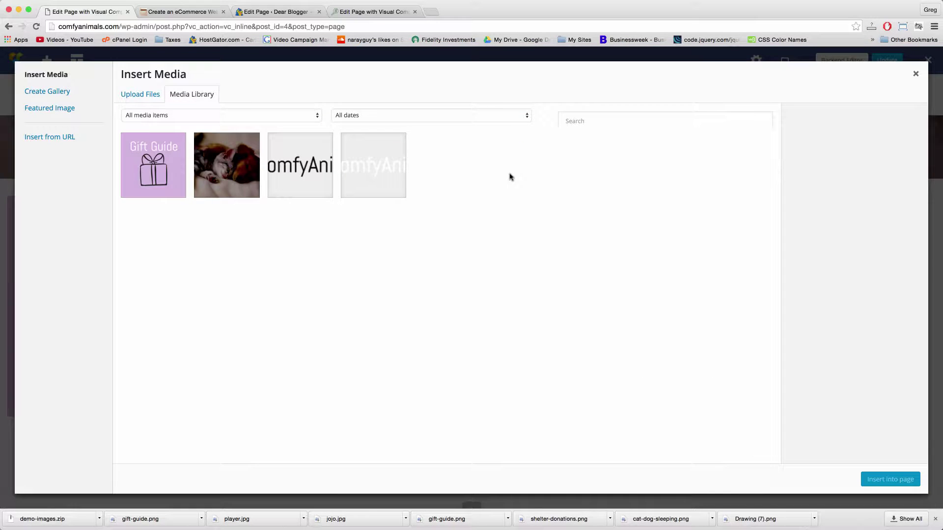
click(137, 96)
click(522, 265)
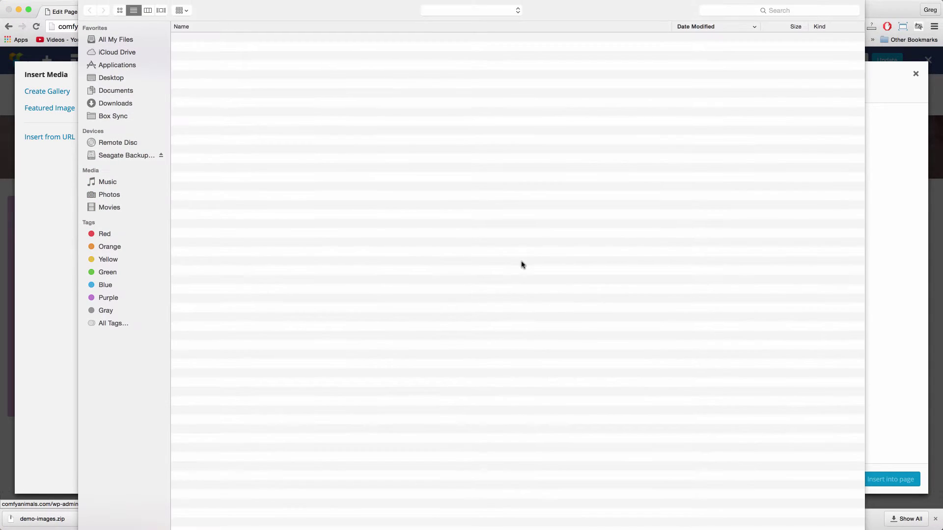
click(203, 76)
double_click(202, 79)
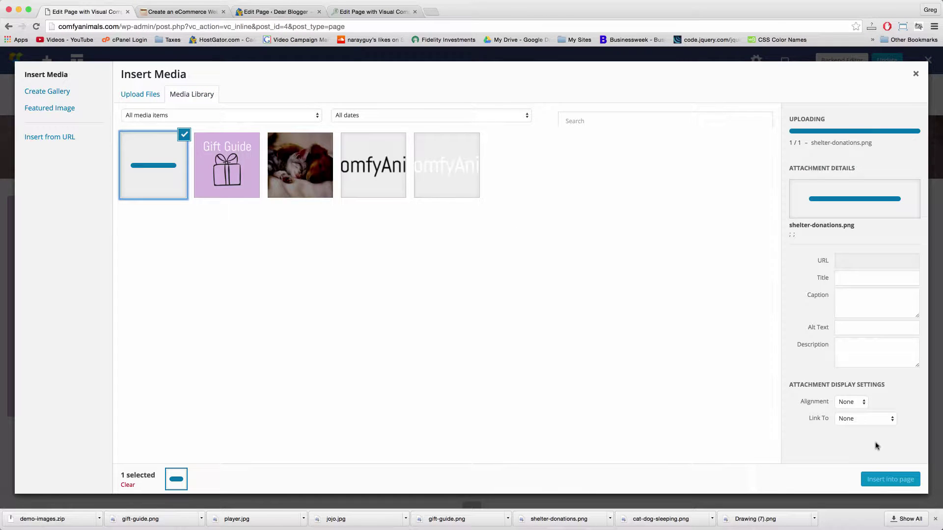
scroll(875, 445, down, 2)
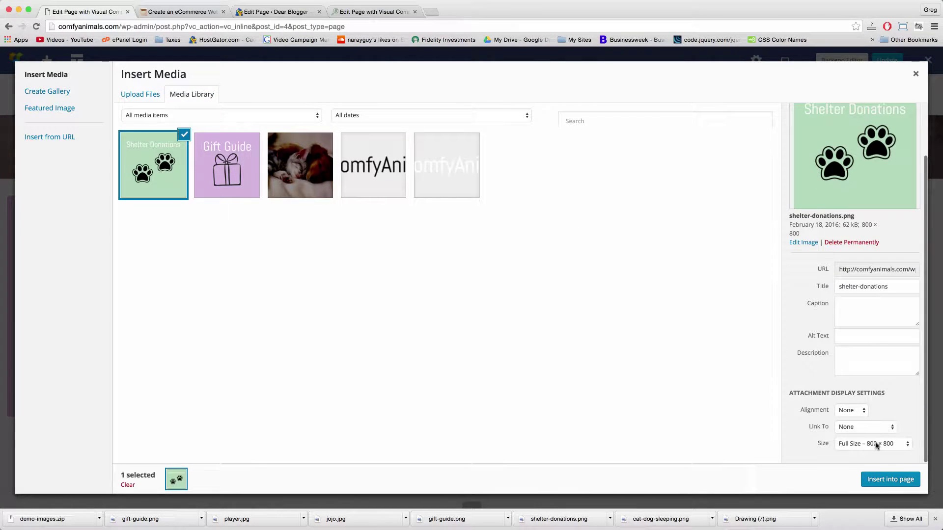
click(885, 479)
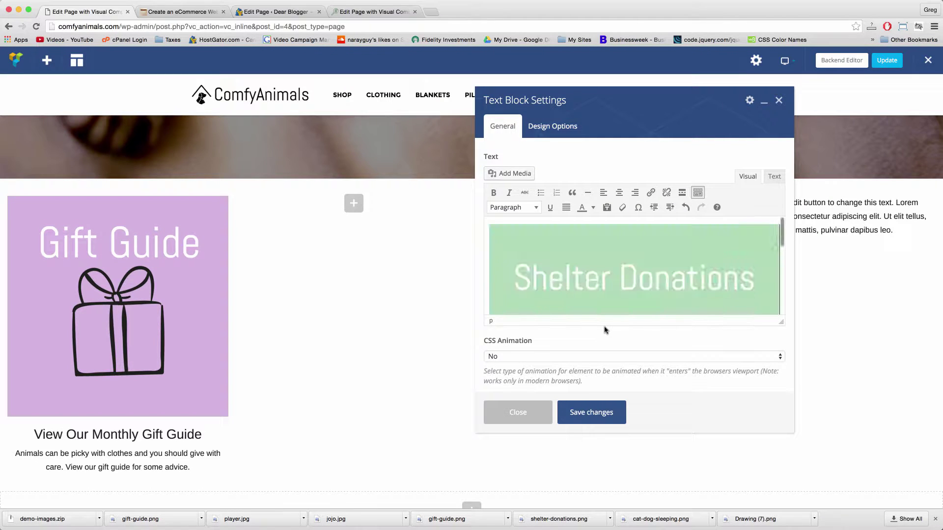
Add the line "40% Sent Monthly" below the Shelter Donations image in the text block.
scroll(613, 280, down, 4)
key(Return)
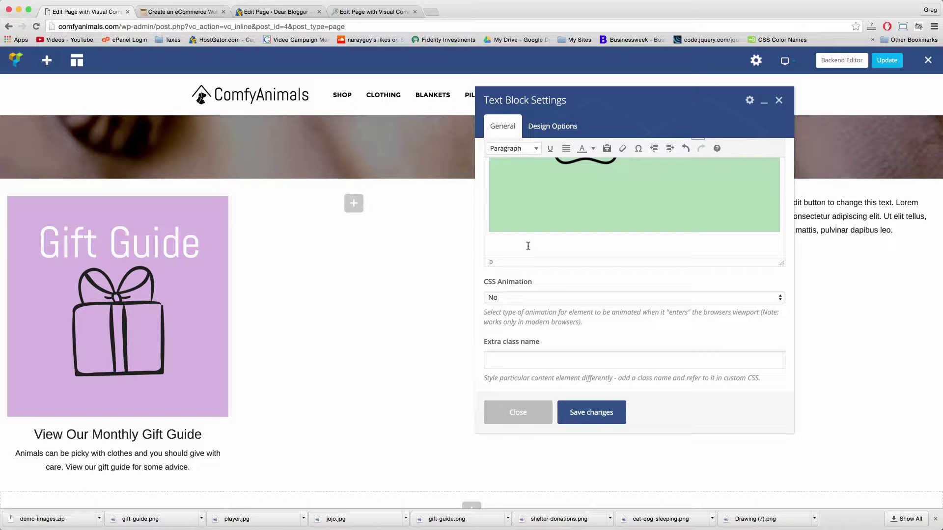
text(40% Sent Month)
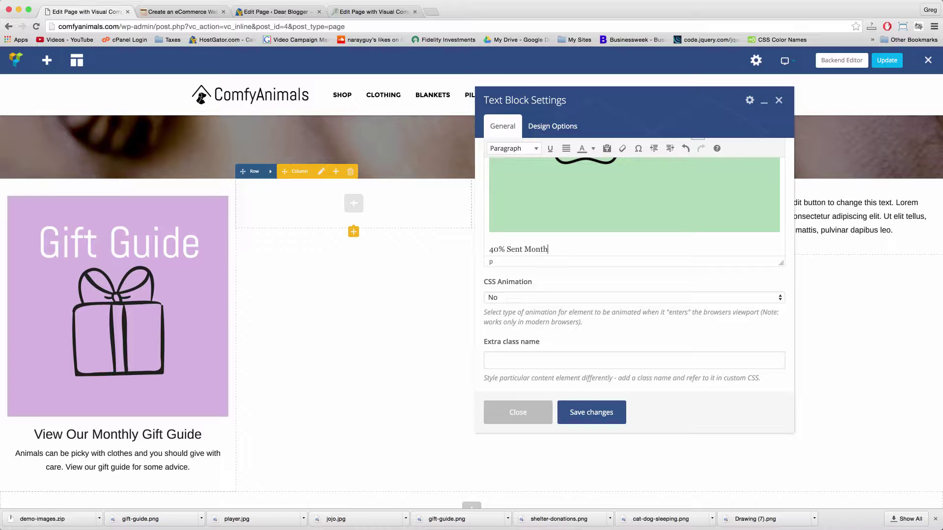
text(ly)
Add "At the end of every month we send 40% of our profits to the local shelter here in Greenwich Village, along with some product love." below it.
key(Return)
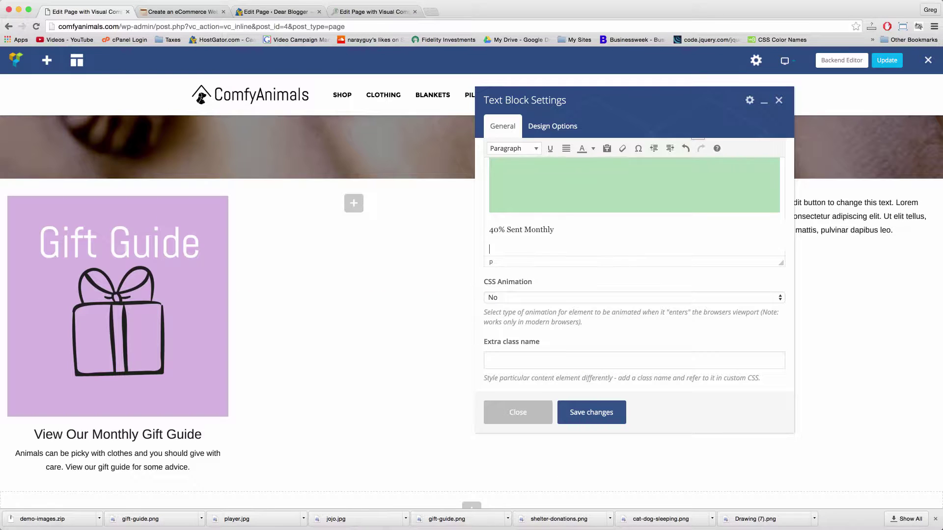
text(At the end of every month we send 40% of our profits to the local shelter here in Greenwich Village, along with some product love.)
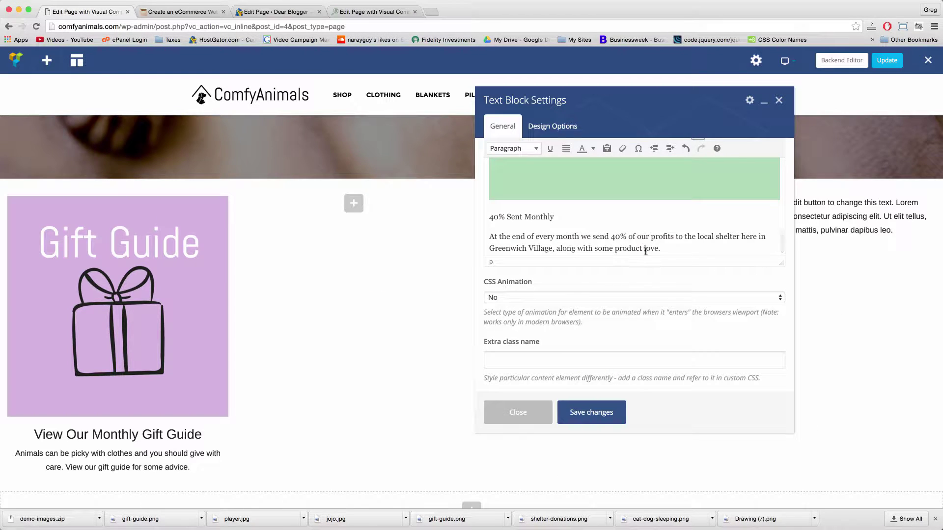
Format the line "40% Sent Monthly" in the Shelter Donations text block as Heading 3.
drag(553, 216, 487, 217)
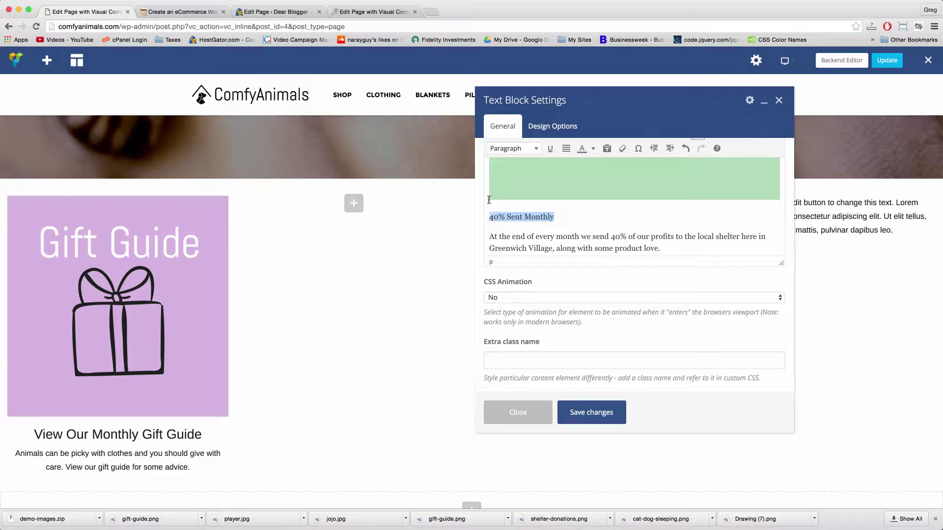
click(510, 149)
click(530, 228)
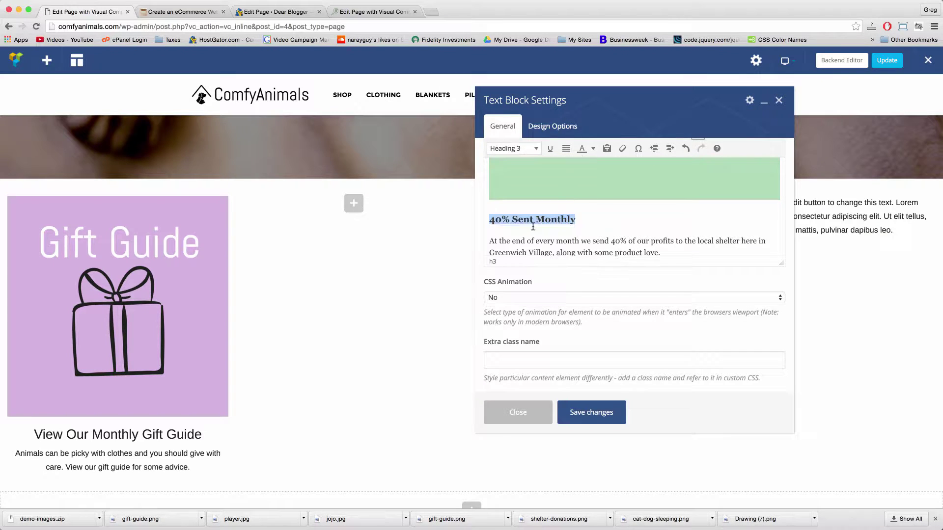
Centre the "40% Sent Monthly" heading and the paragraph below it, and save the text block.
click(666, 251)
drag(655, 250, 489, 216)
scroll(589, 211, up, 3)
click(615, 191)
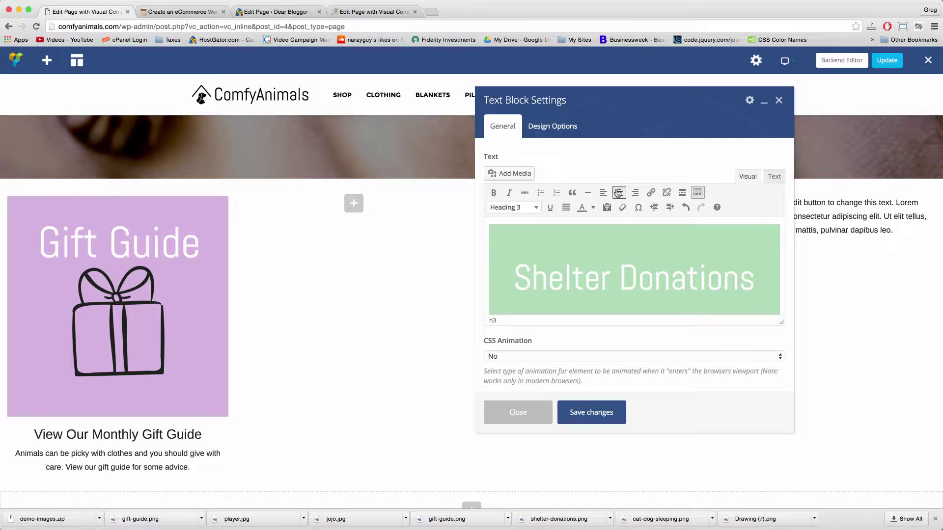
scroll(624, 233, down, 5)
click(670, 229)
click(601, 410)
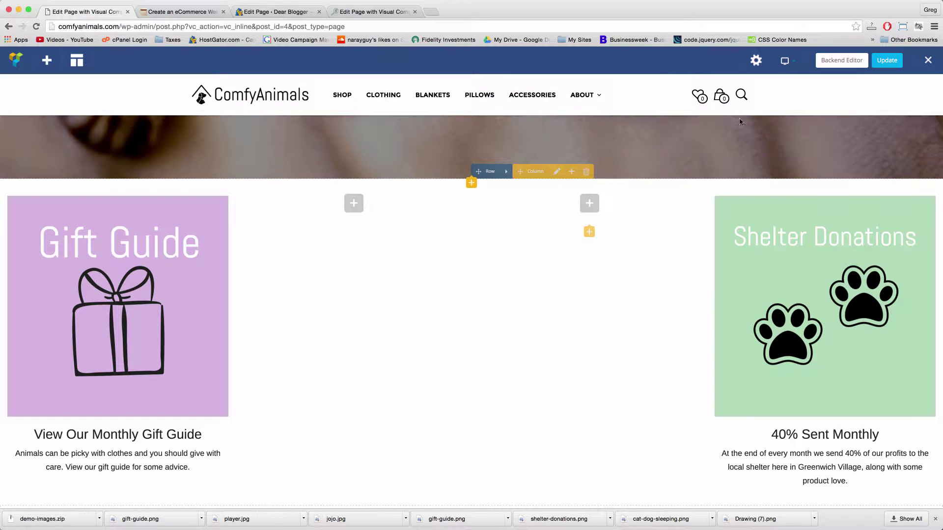
Update the page and open the live ComfyAnimals home page to check the promotional row.
click(886, 60)
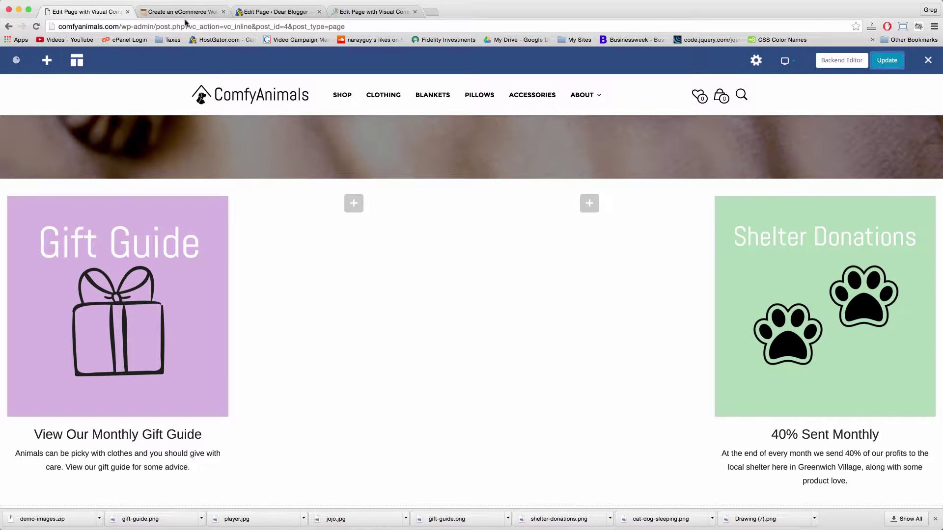
scroll(255, 104, up, 3)
click(254, 105)
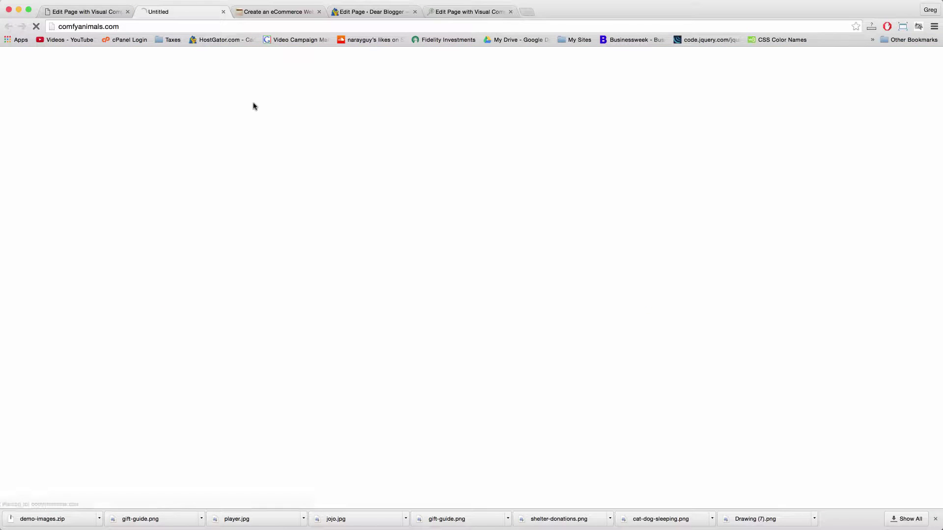
scroll(172, 230, down, 6)
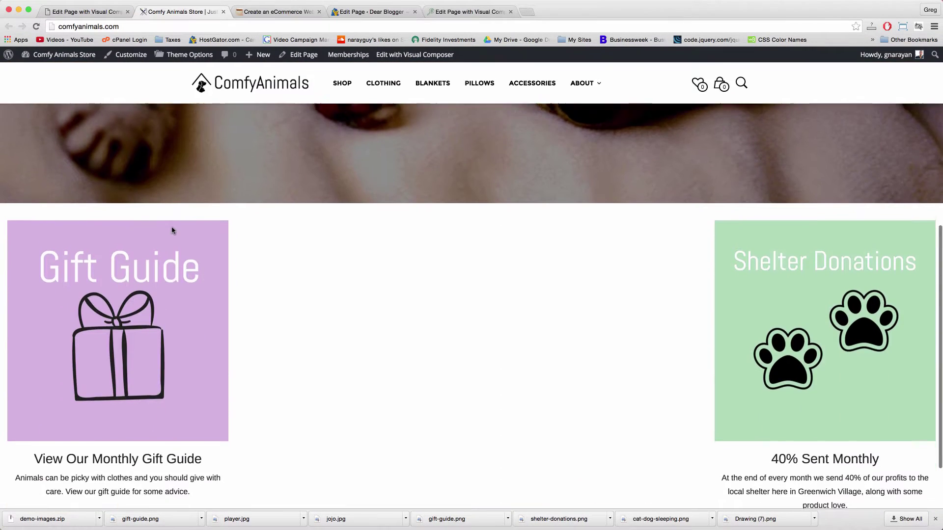
scroll(171, 230, down, 3)
scroll(172, 230, up, 4)
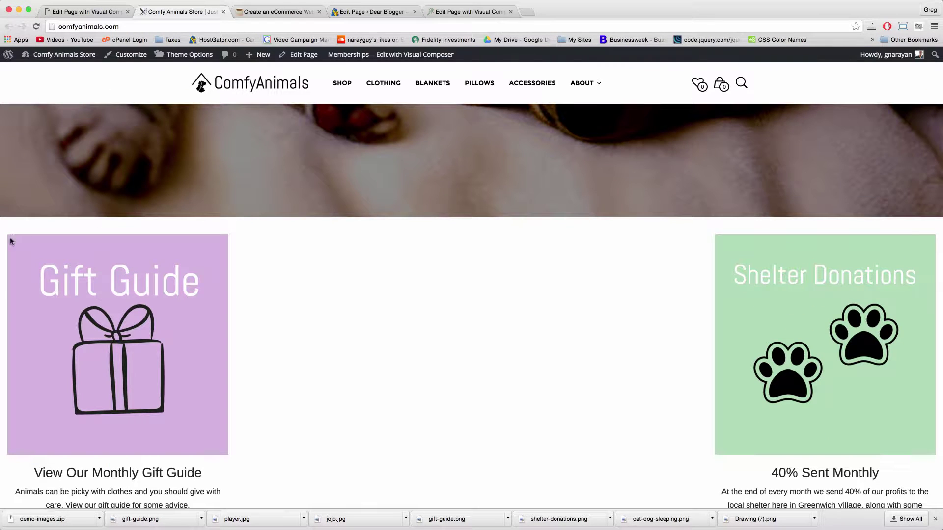
Back in the page editor, set the Gift Guide column's padding to 0 on all four sides and save.
click(88, 10)
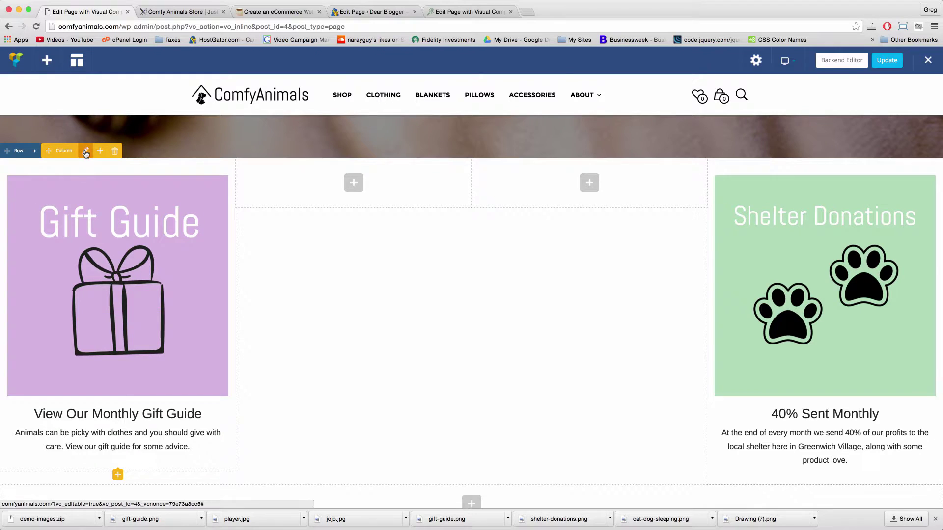
click(86, 152)
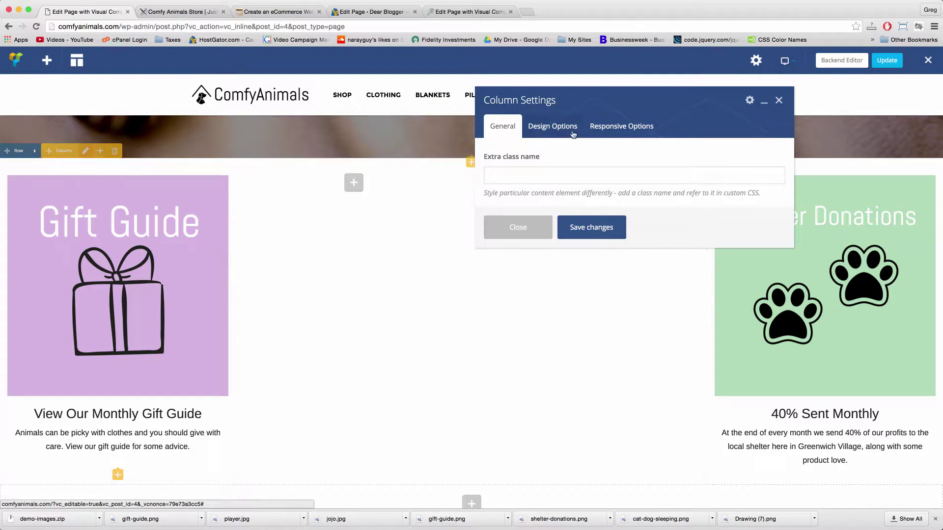
click(559, 127)
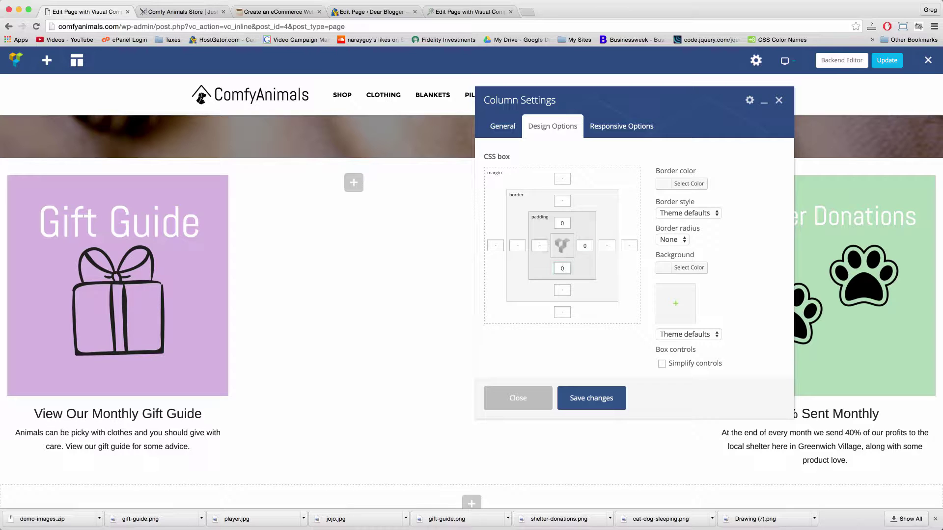
click(588, 245)
text(0)
click(583, 398)
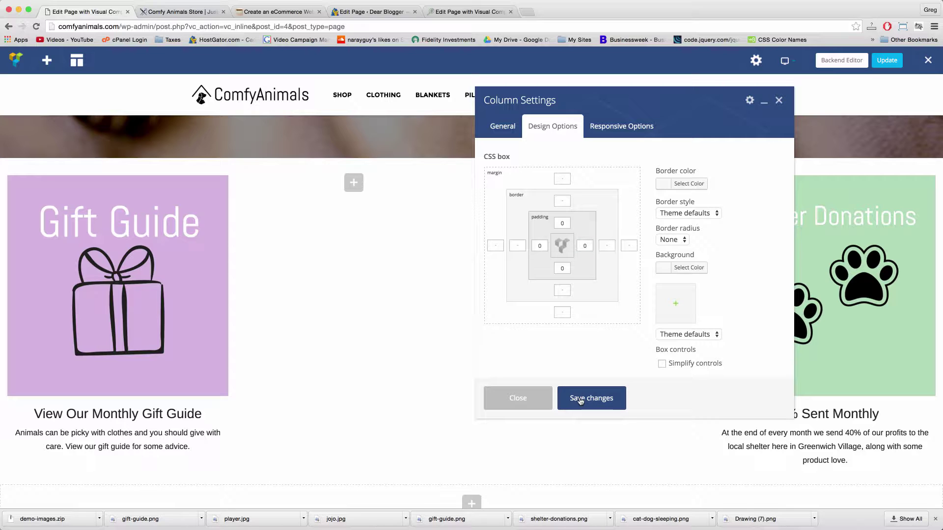
click(526, 402)
Set the Shelter Donations column's padding to 0 on all four sides and save it.
mouse_move(823, 486)
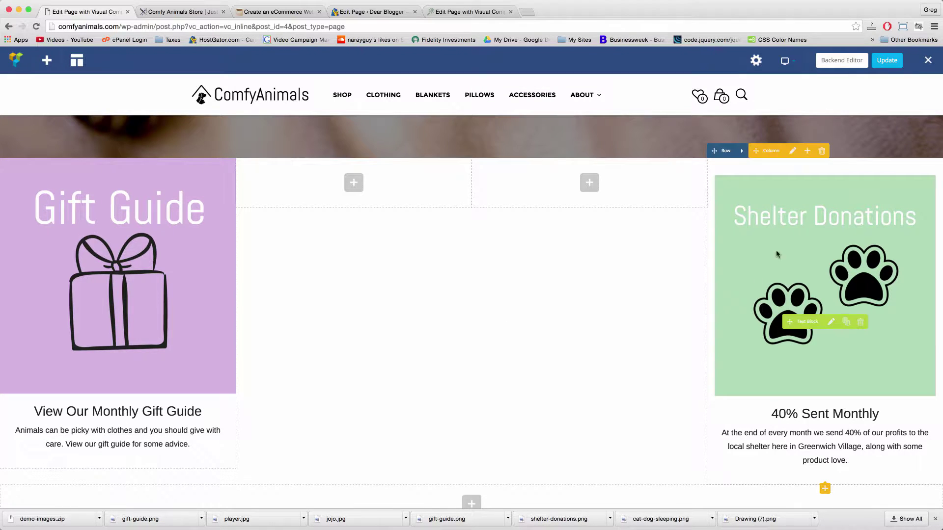
click(793, 152)
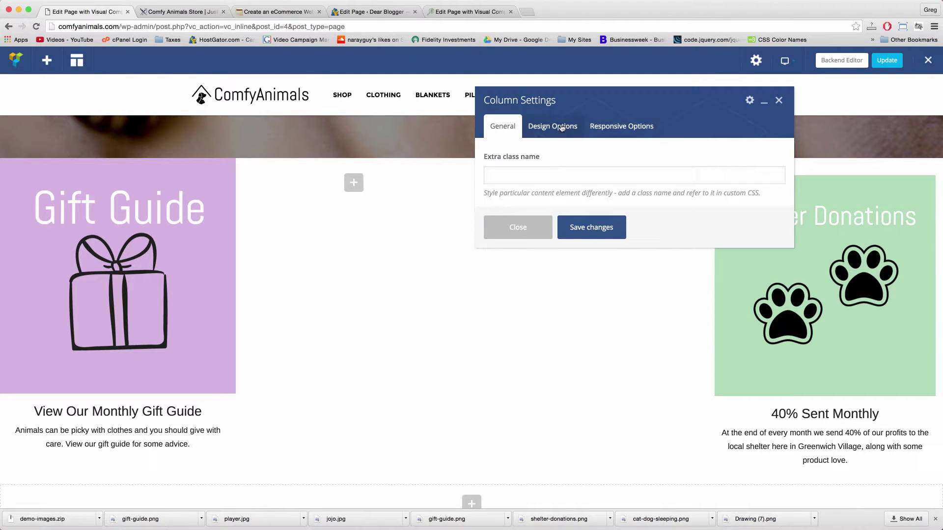
click(562, 127)
click(563, 224)
text(0)
key(Tab)
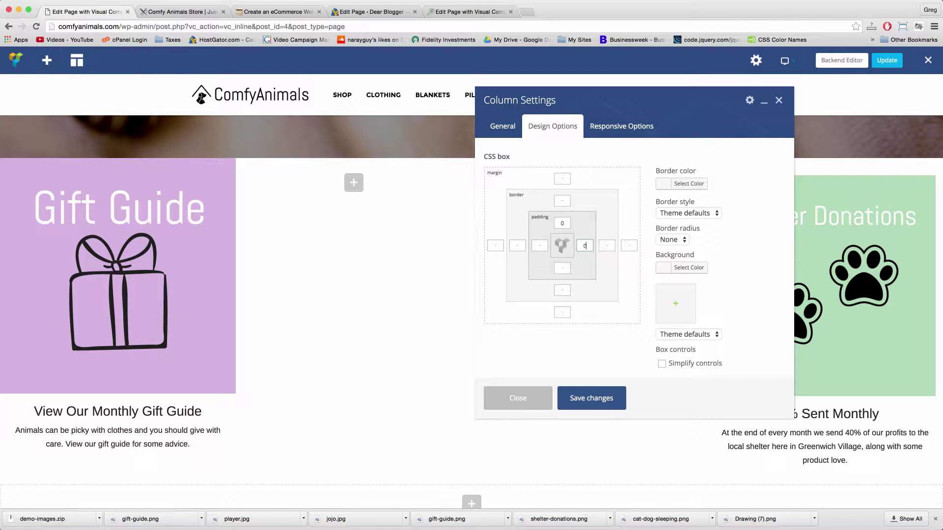
click(589, 395)
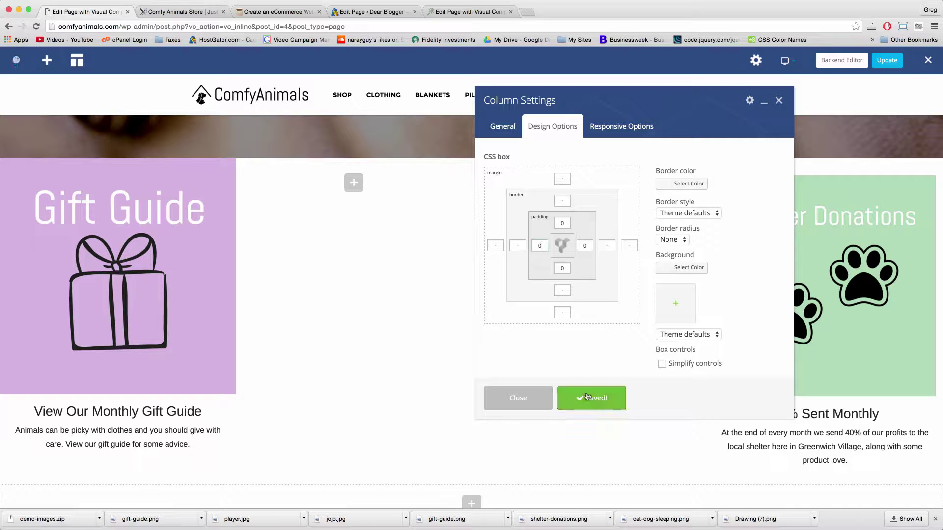
click(518, 399)
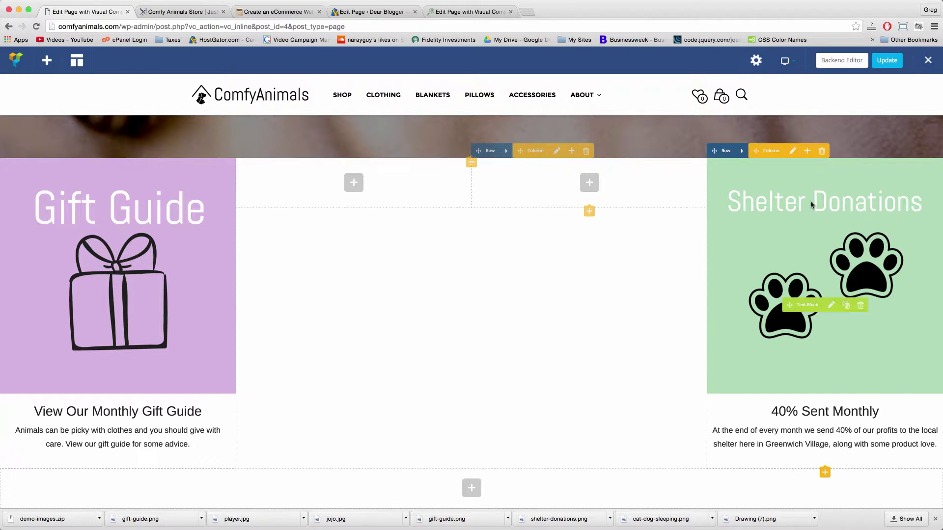
Change the Shelter Donations image's width and height to 500 in the text block's HTML and save.
click(830, 306)
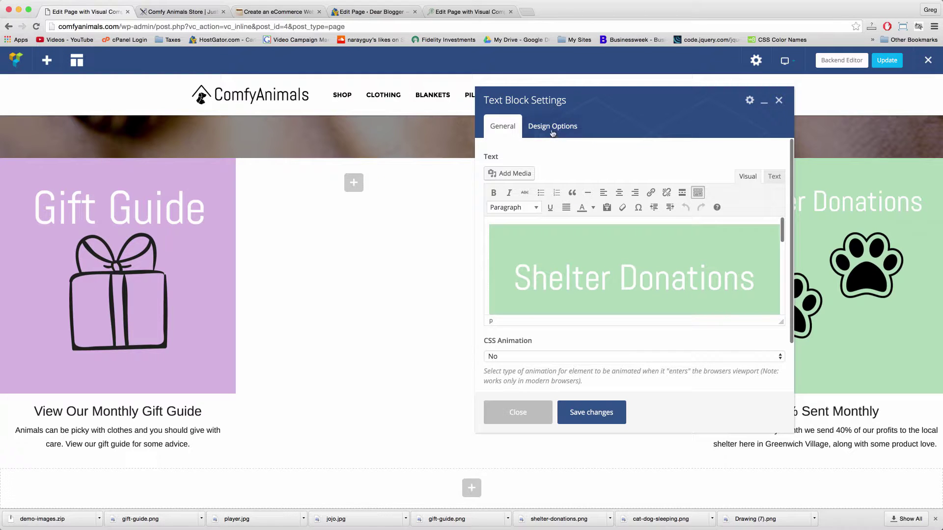
click(773, 176)
double_click(668, 229)
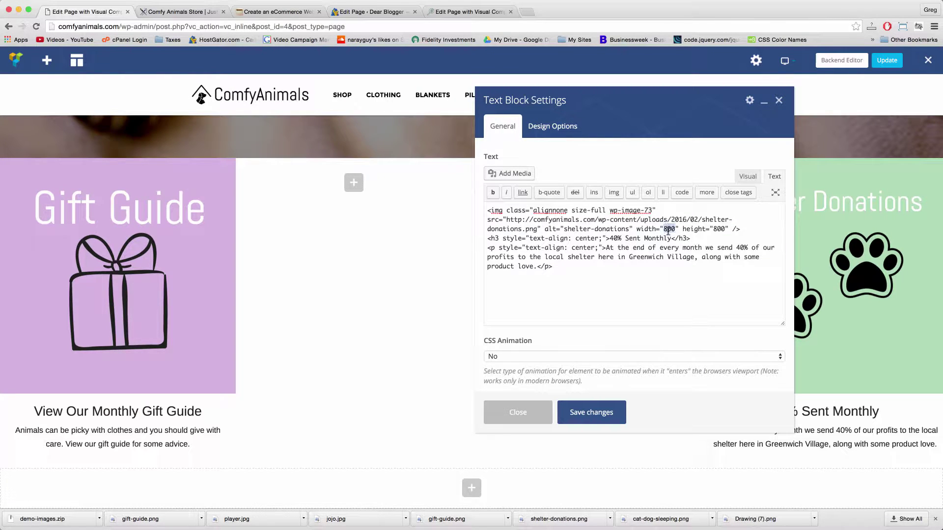
text(500)
double_click(718, 229)
text(500)
click(596, 413)
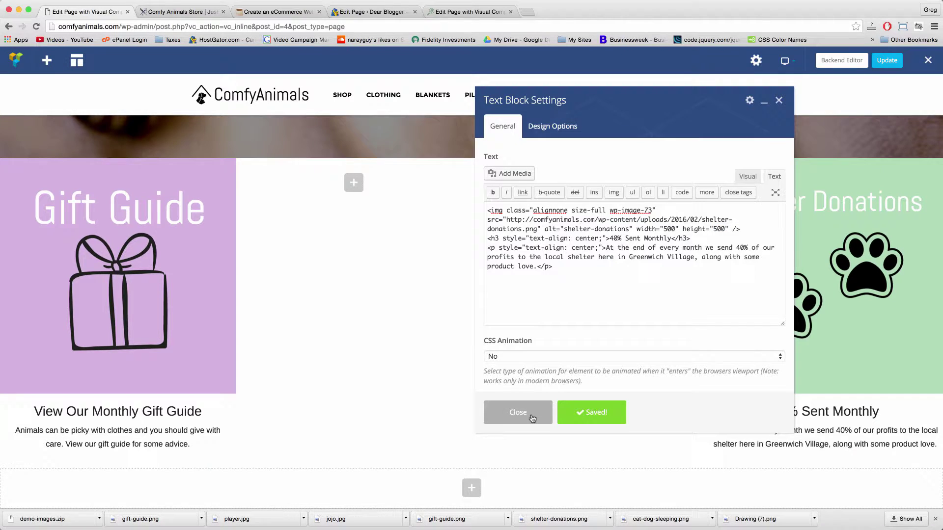
click(532, 418)
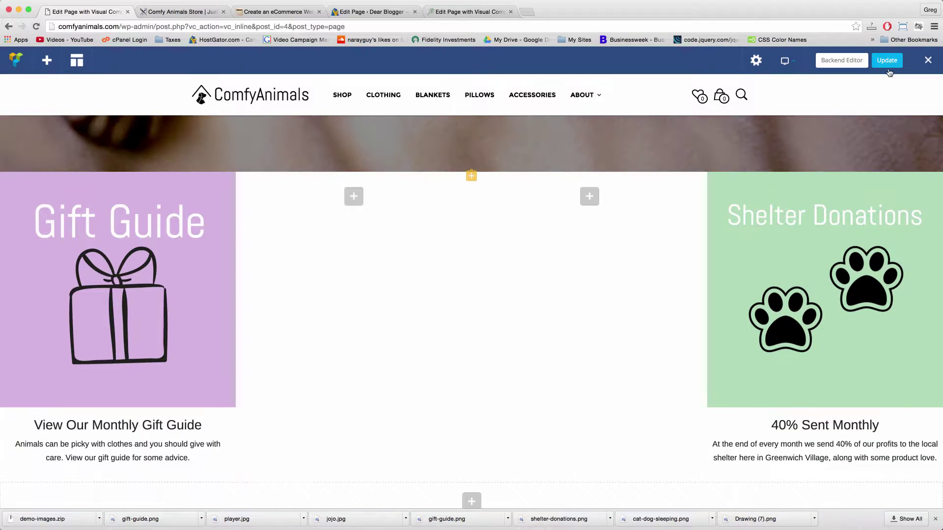
Update the page and reload the live home page to inspect the row without column padding.
click(887, 69)
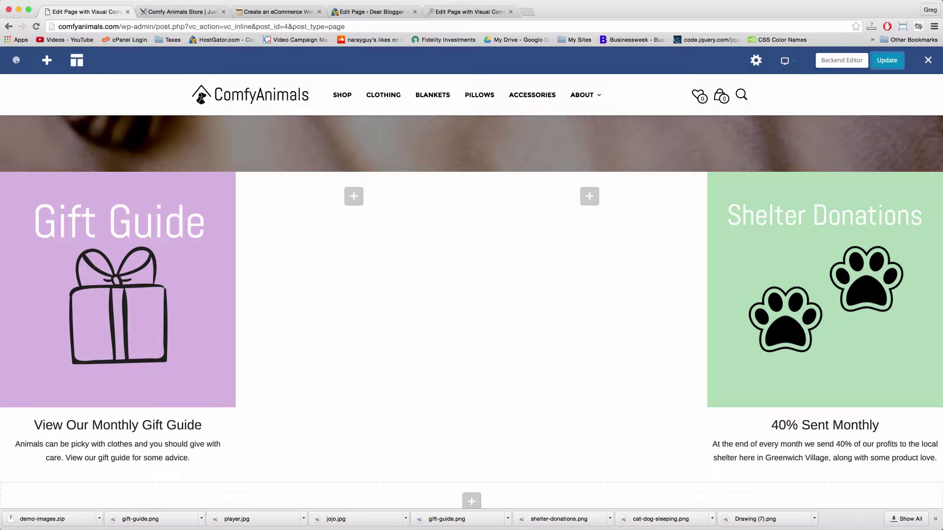
click(182, 11)
click(181, 27)
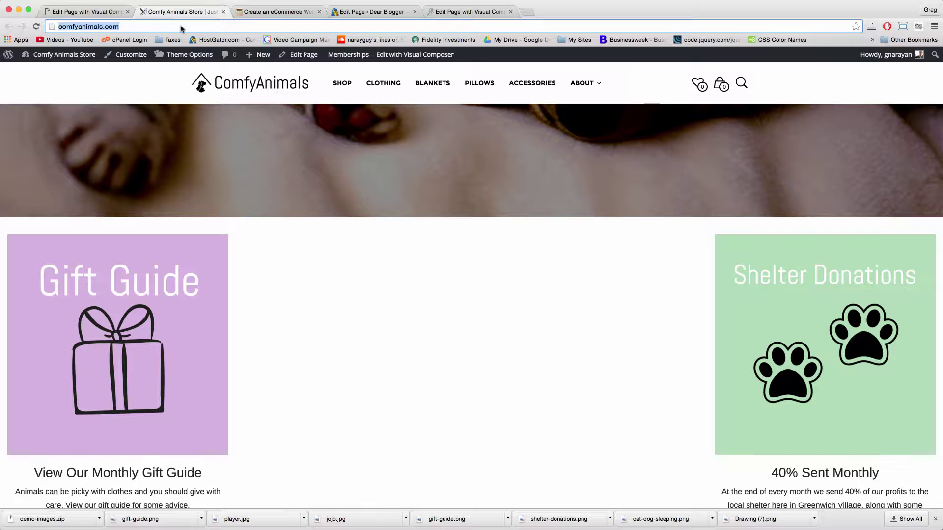
key(Return)
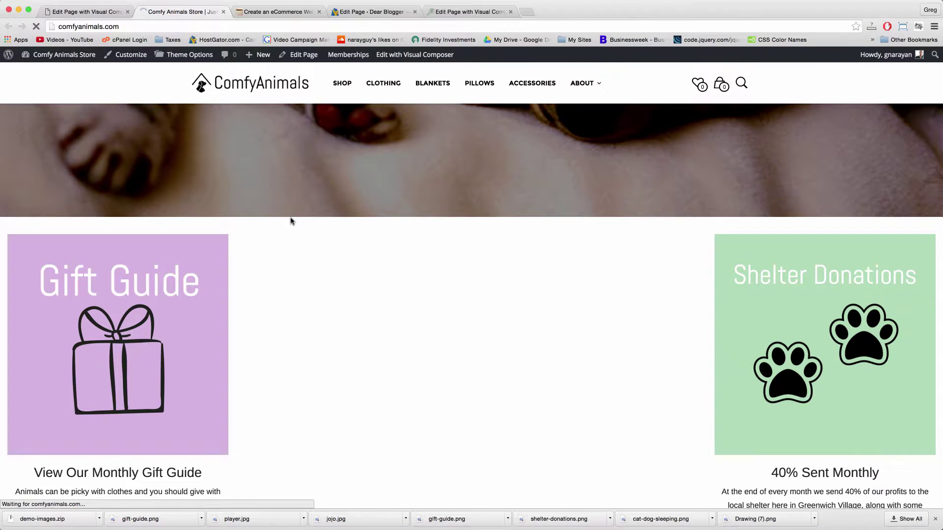
scroll(290, 221, down, 10)
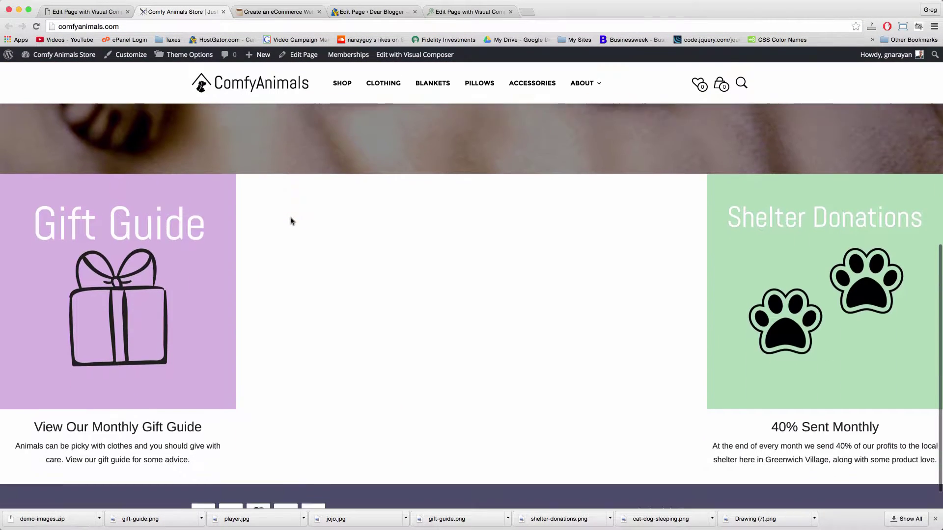
scroll(290, 221, up, 10)
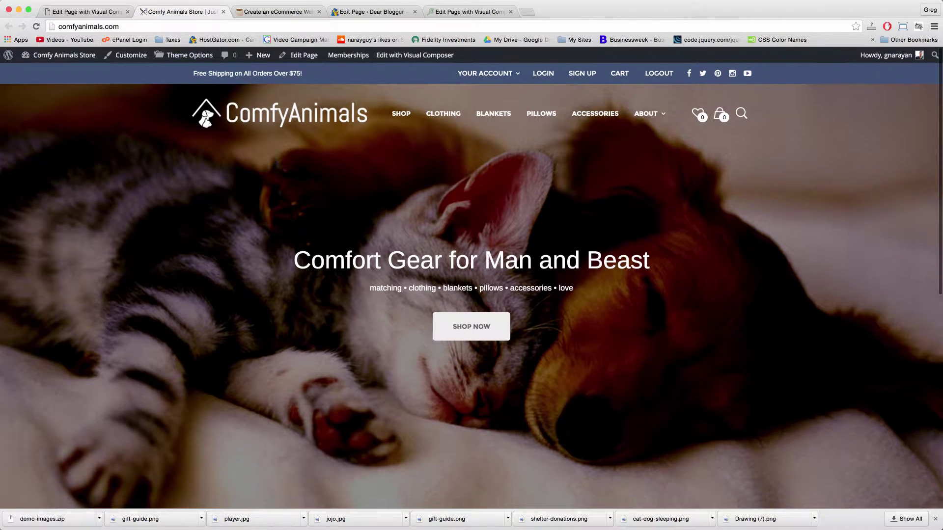
Back in the page editor, add a text block to the row's second column and select its placeholder text for replacement.
click(77, 10)
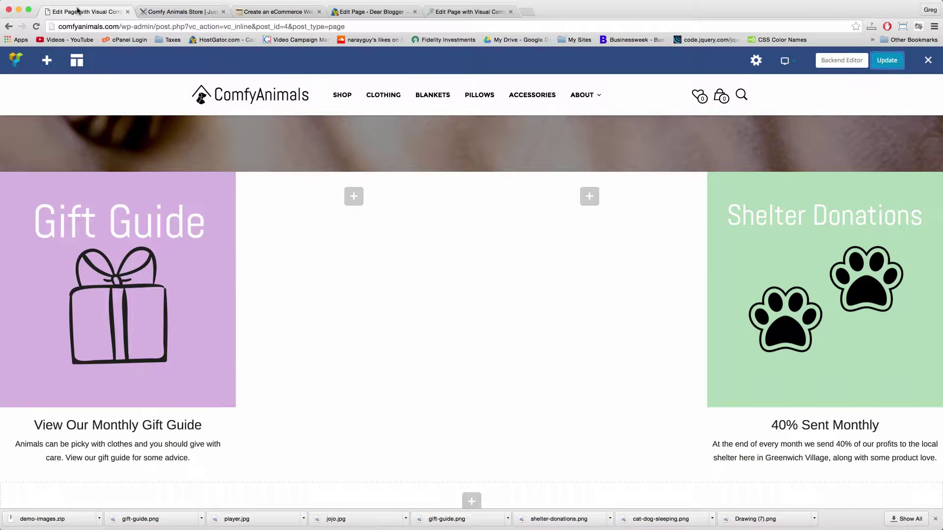
click(354, 198)
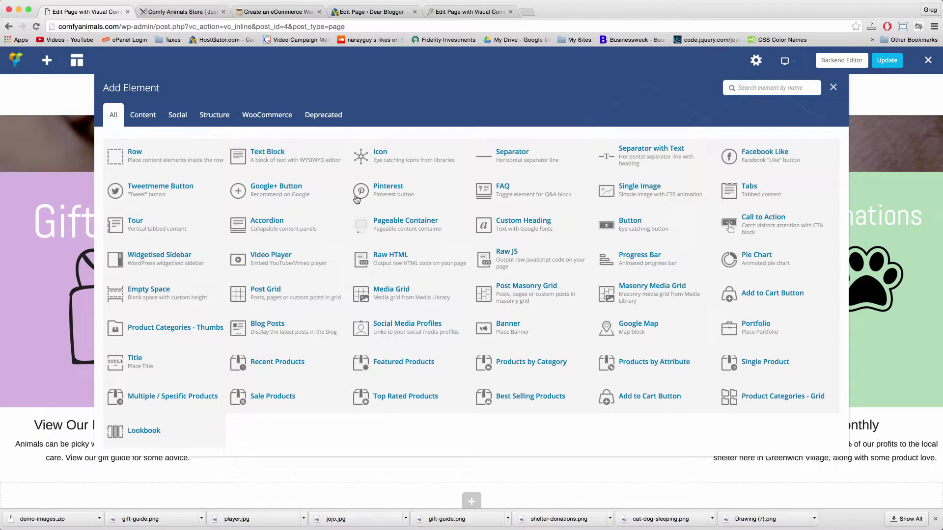
click(265, 153)
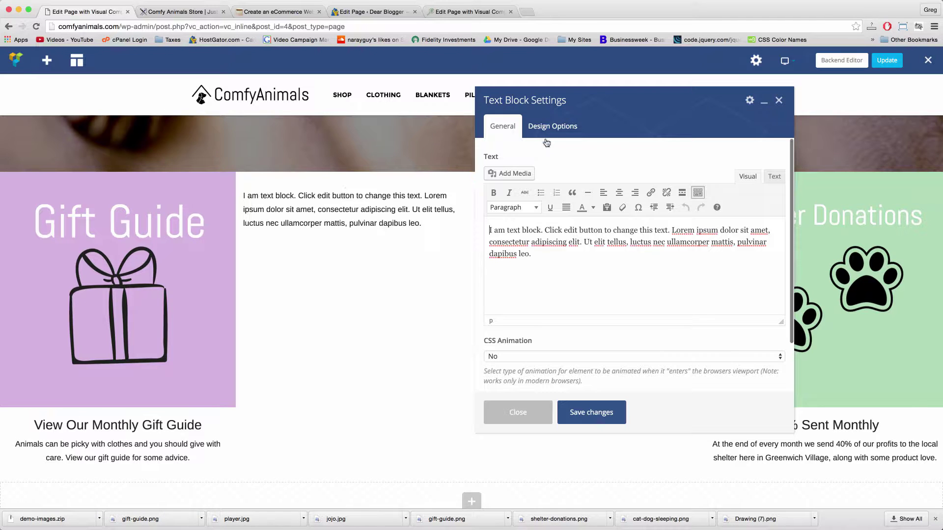
key(super+a)
click(564, 251)
drag(564, 251, 485, 232)
Upload player.jpg and jojo.jpg from the Desktop to the media library and insert player.jpg into the text block.
click(524, 171)
click(143, 94)
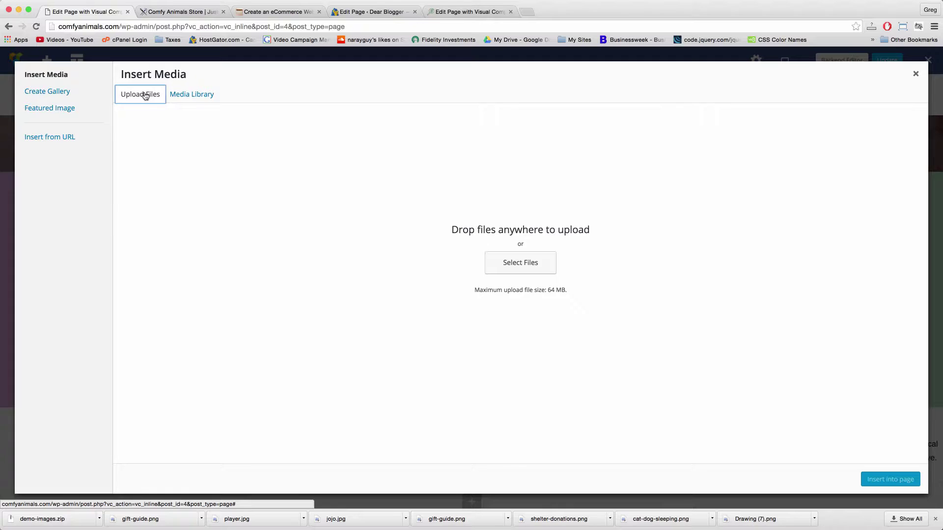
click(536, 266)
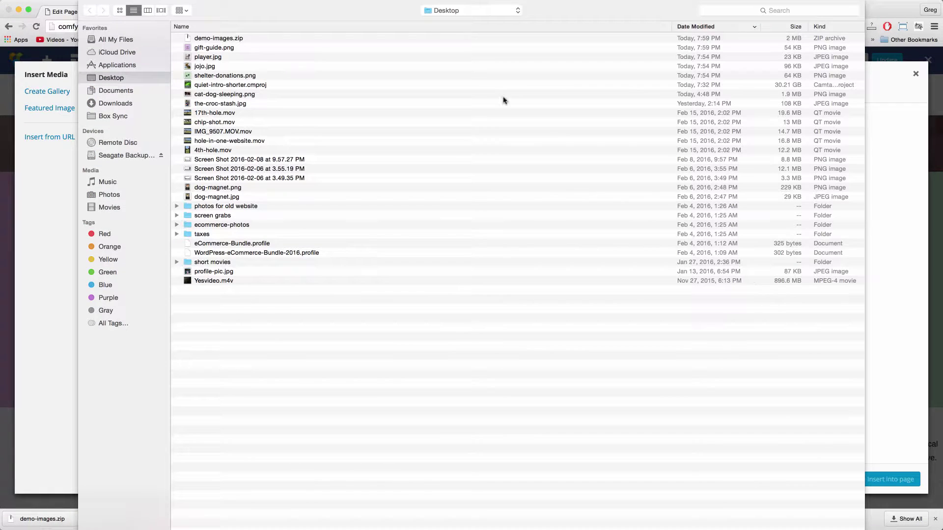
click(207, 56)
super+click(194, 66)
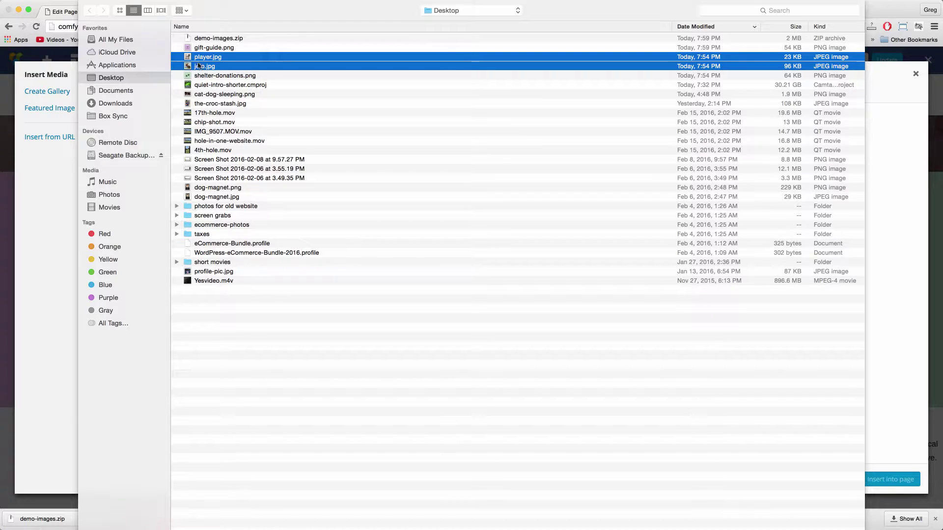
key(Return)
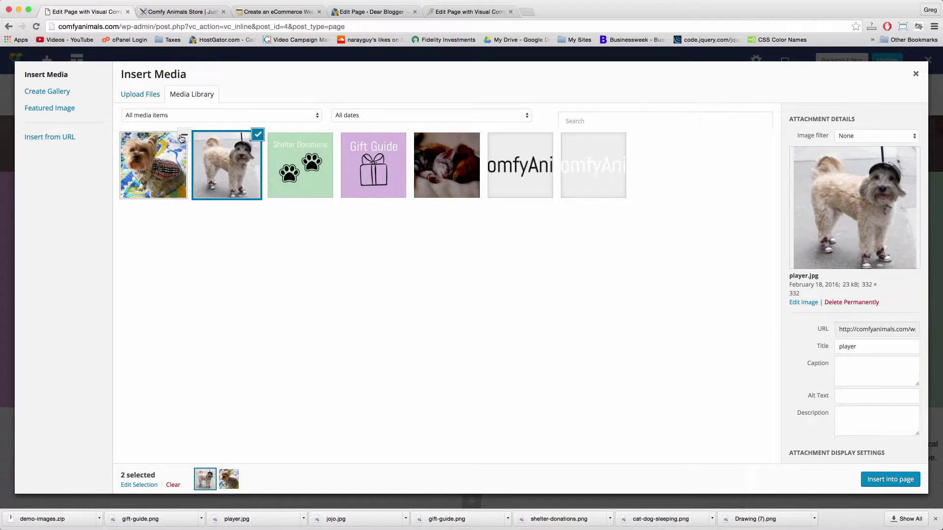
click(890, 479)
Add the line "Comfy Animal of the Week: Player" below the dog image in the text block.
key(Return)
text(Comfy Animal of the Week: Player)
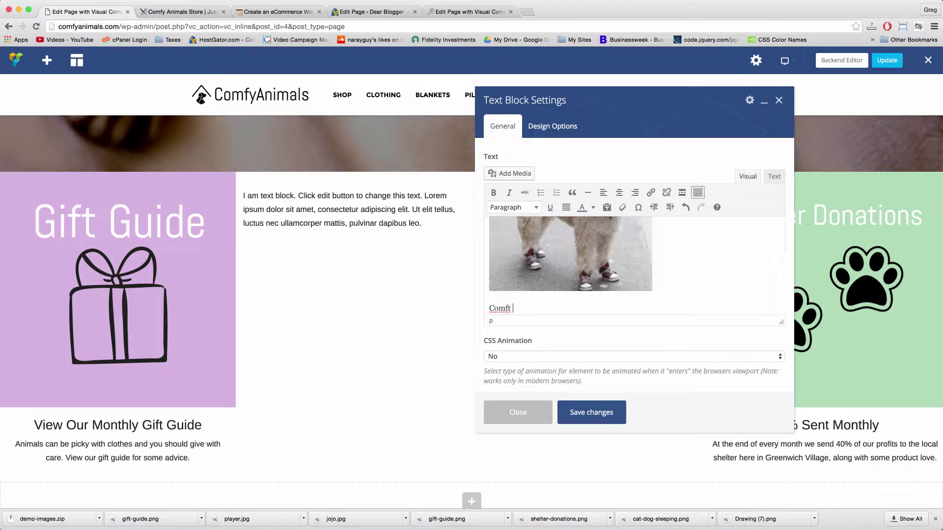
Add "The streets of NYC are tough on Jeter's feet but he can go the entire game wearing his new Converse All Stars. Anyone seen my biscuit?" below.
key(Return)
text(The streets of NYC are tough on Jeter's feet but he can go the entire game wearing his new Converse All Stars. Anyone seen my biscuit? Greg, His Owner)
drag(609, 265, 489, 265)
click(513, 207)
click(520, 243)
key(super+z)
Format the line "Comfy Animal of the Week: Player" as Heading 3.
drag(492, 265, 489, 265)
click(514, 207)
click(506, 286)
Centre the Player heading and the description below it, and save the text block.
drag(555, 311, 484, 264)
click(619, 193)
click(666, 294)
scroll(665, 295, up, 3)
click(592, 412)
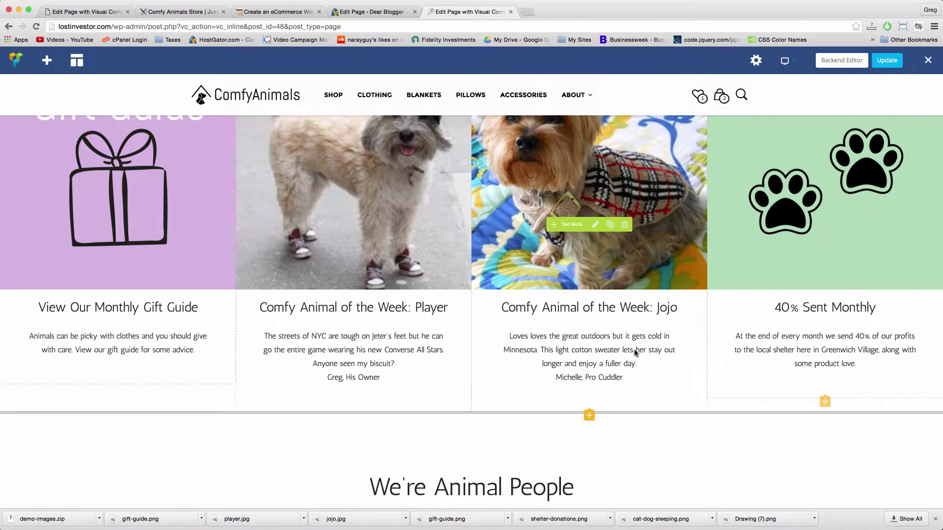
Open the Jojo text block on the reference page and view its content in both the source and visual editors.
click(596, 226)
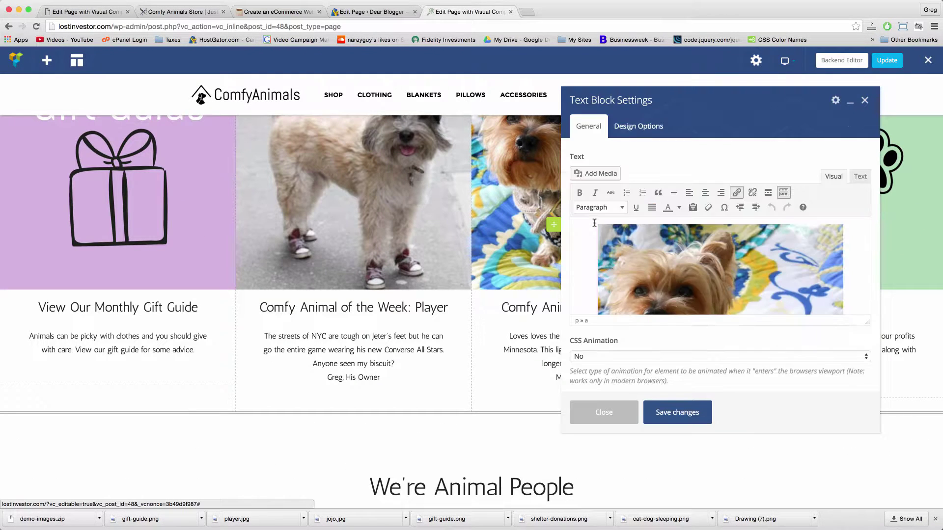
click(860, 176)
click(833, 176)
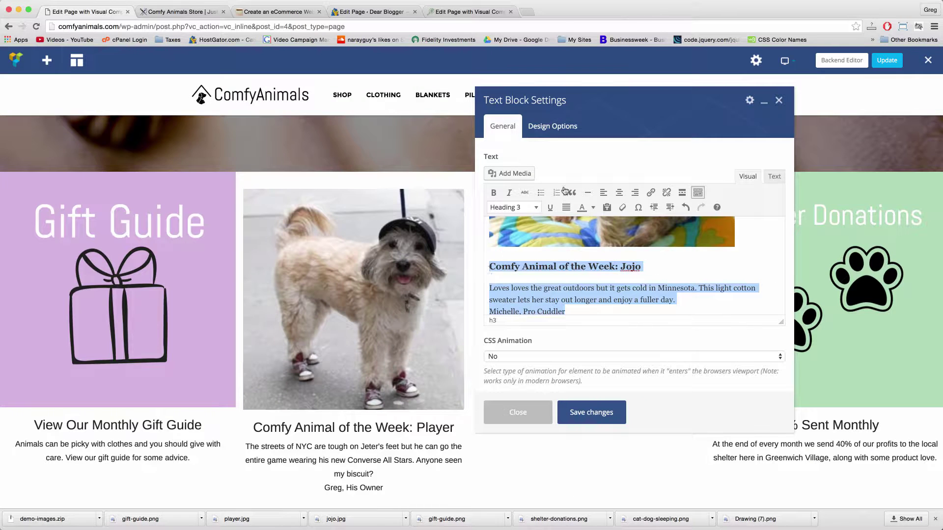
Centre the Jojo heading, its description and the dog image above, and save the text block.
click(619, 193)
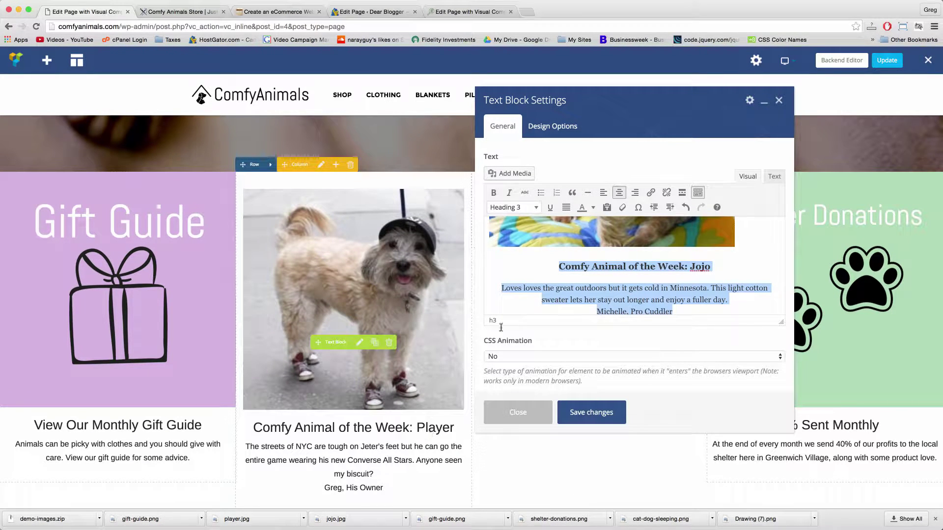
scroll(599, 288, up, 4)
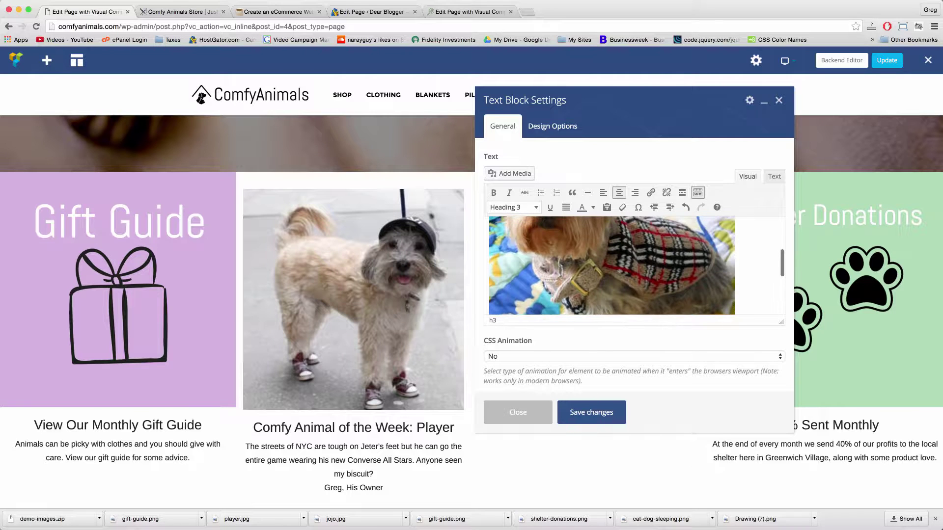
click(607, 253)
scroll(599, 250, up, 3)
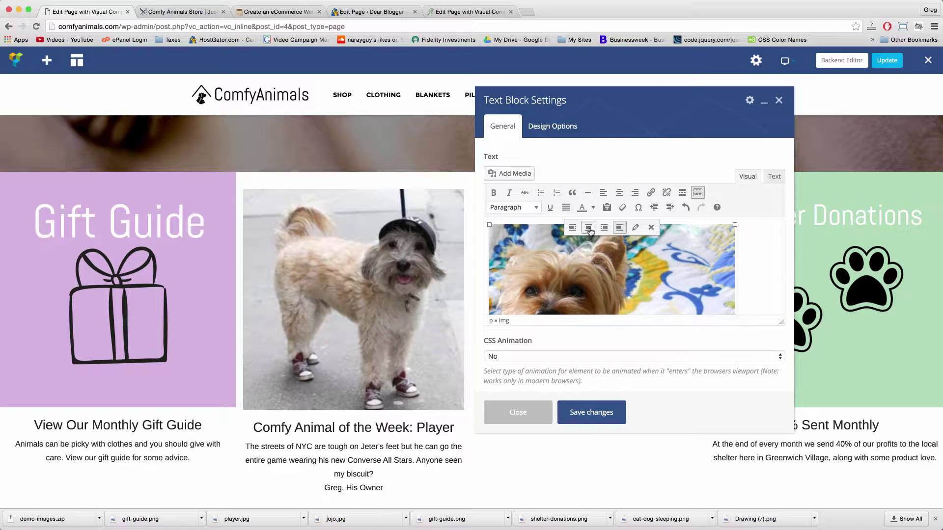
click(588, 227)
click(570, 413)
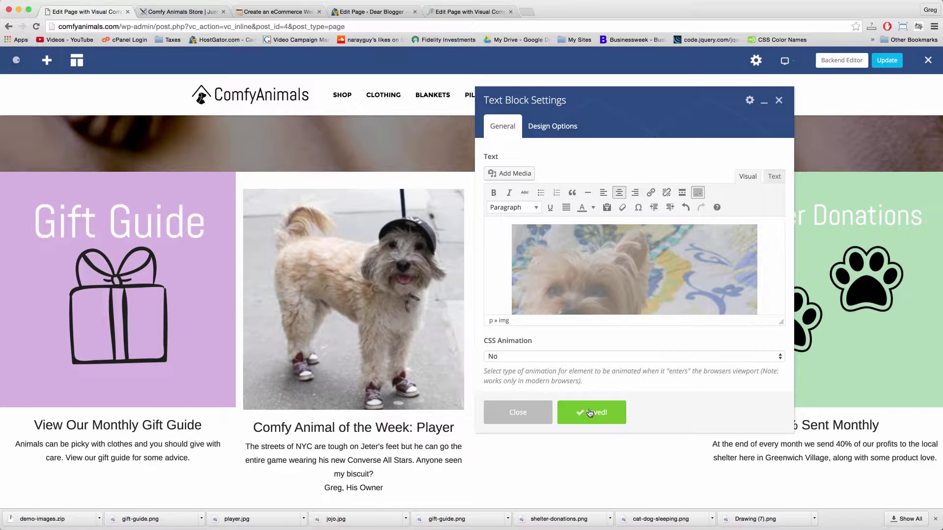
scroll(594, 302, down, 3)
scroll(594, 302, down, 5)
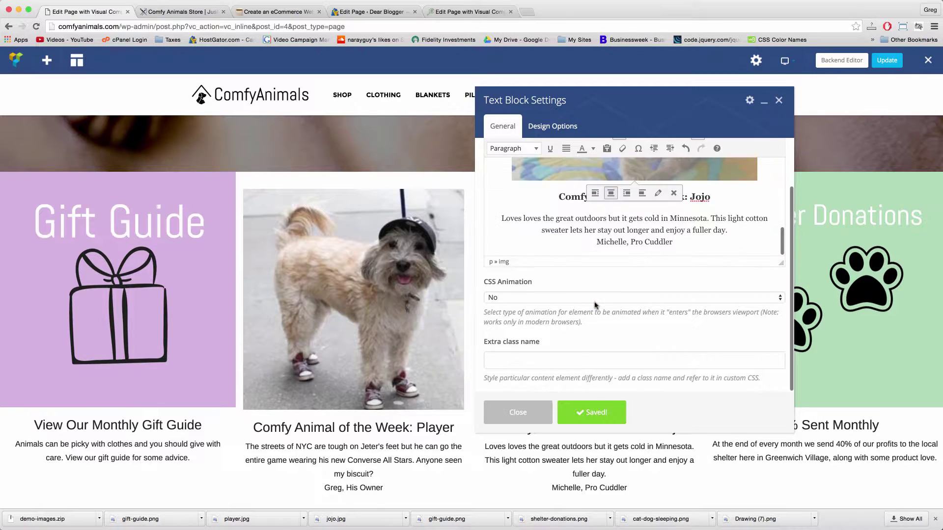
click(534, 414)
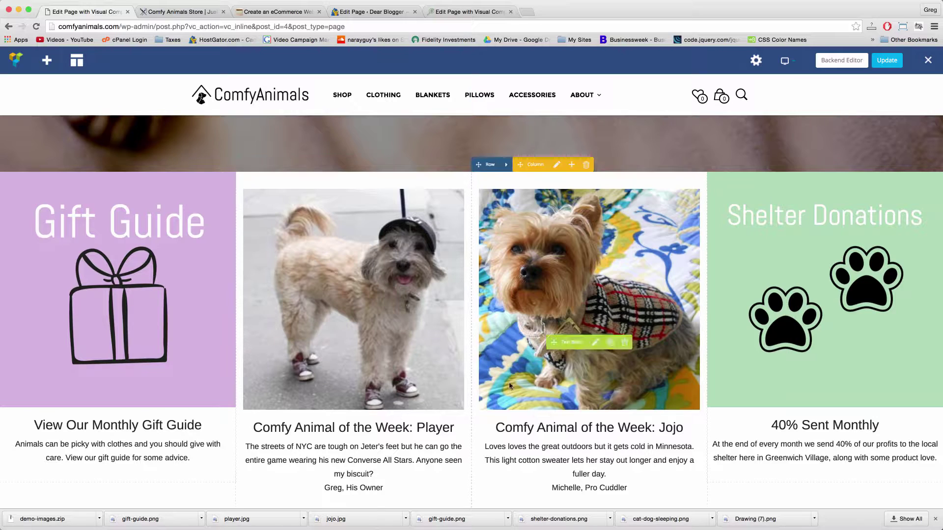
Set the Jojo column's padding to 0 on all four sides and save the column settings.
click(557, 165)
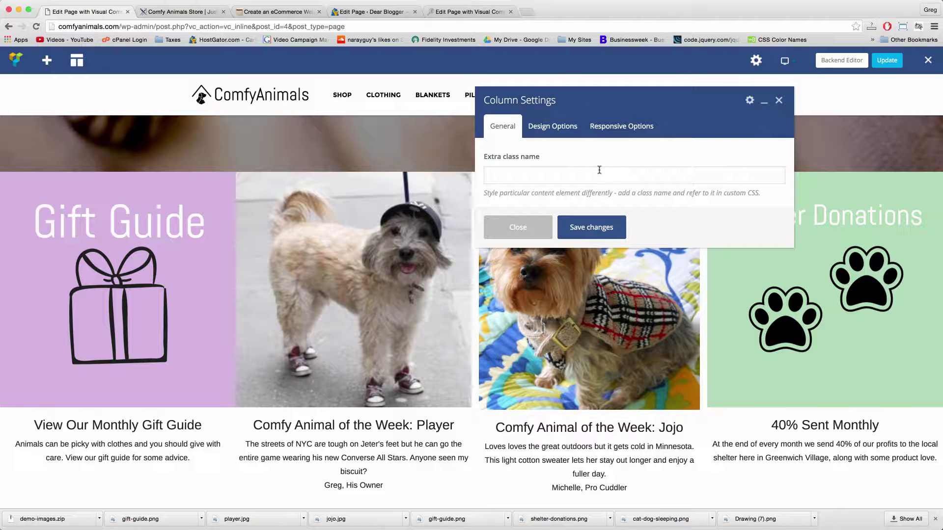
click(553, 126)
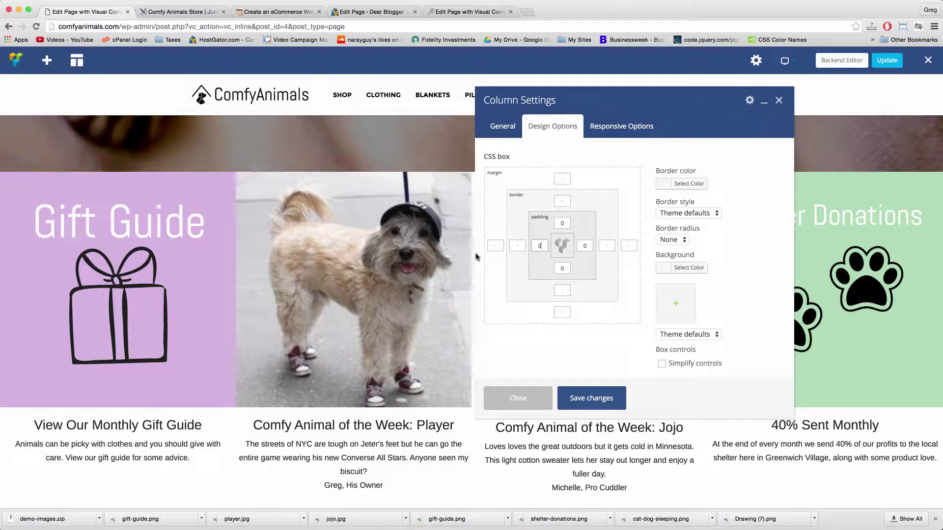
click(597, 399)
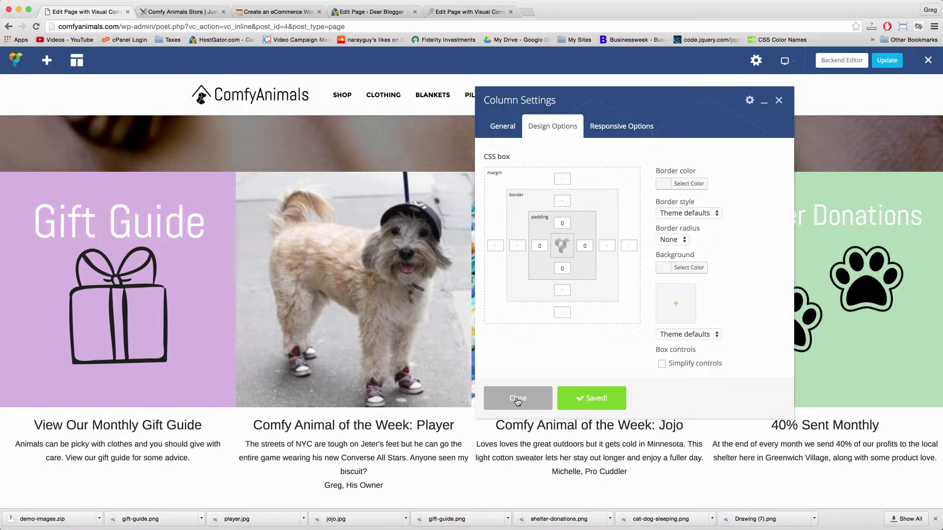
click(518, 399)
Look over the finished four-column row and update the home page.
scroll(531, 353, down, 3)
scroll(530, 352, up, 10)
scroll(531, 352, down, 6)
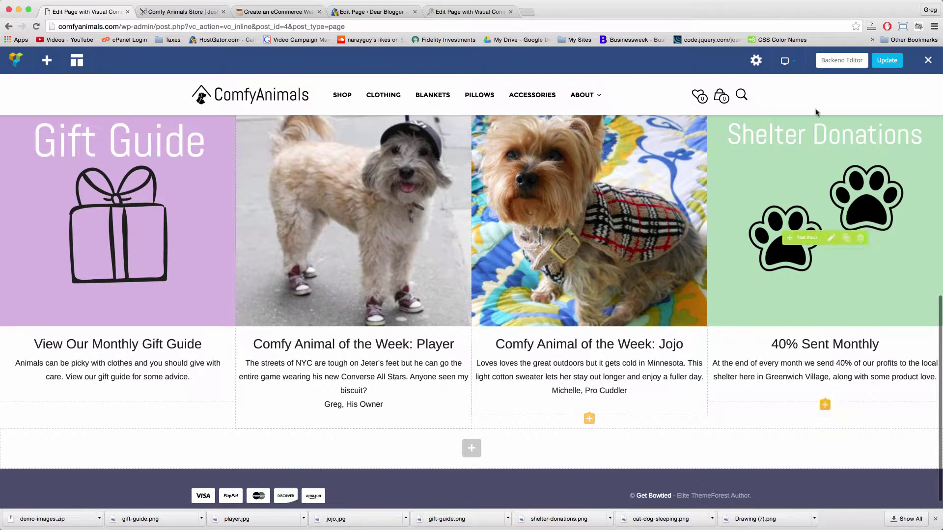
click(887, 60)
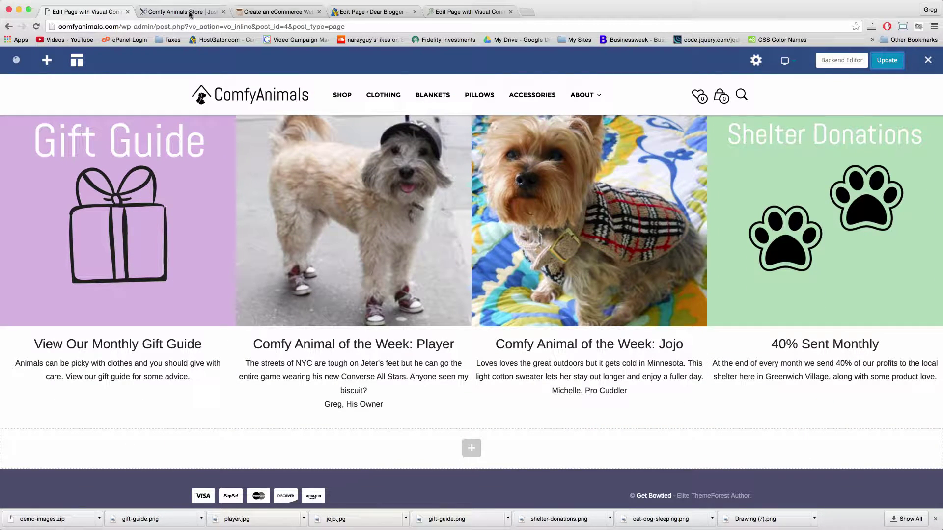
Reload the live ComfyAnimals home page and examine how the four-column row looks below the hero image.
click(190, 13)
click(191, 28)
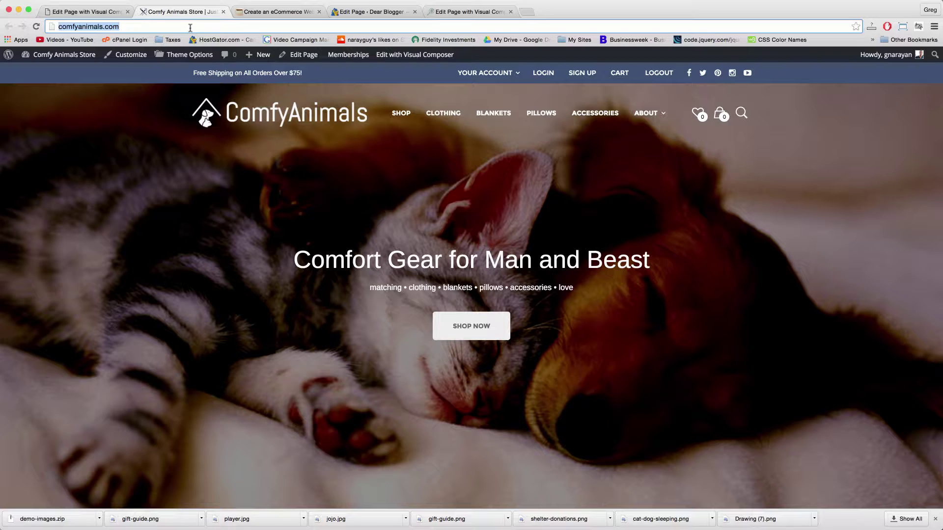
key(Return)
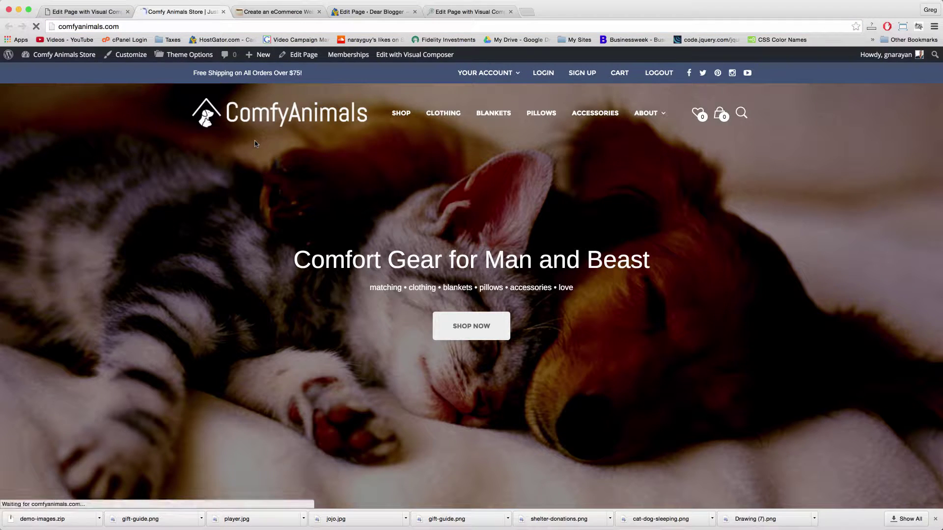
scroll(256, 144, down, 10)
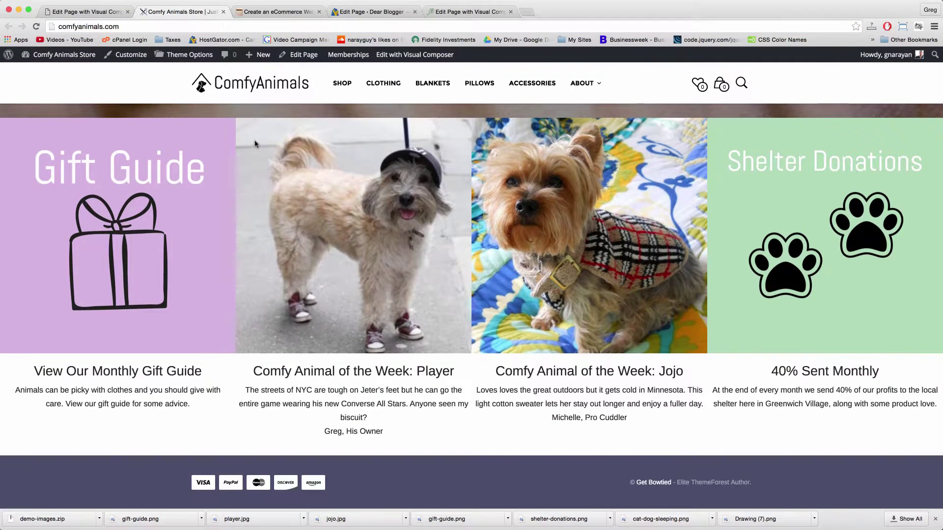
scroll(392, 293, up, 1)
scroll(392, 293, up, 5)
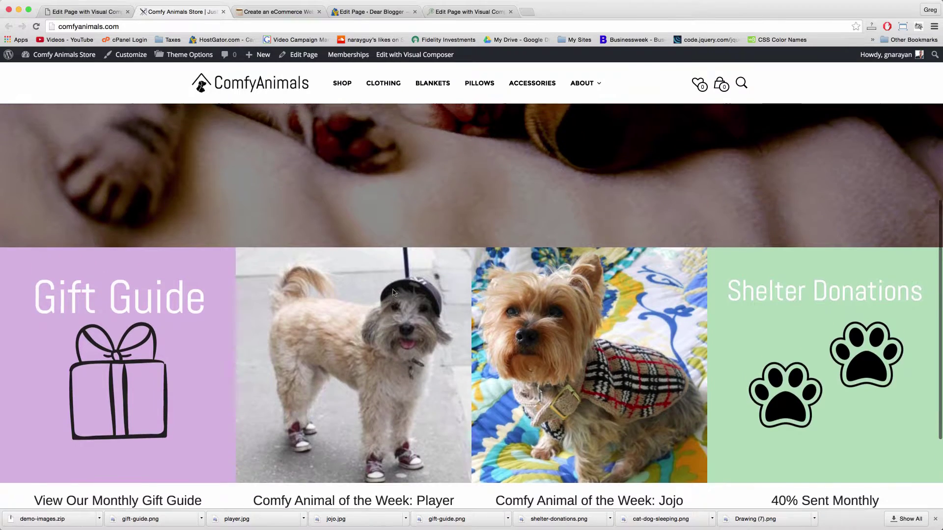
scroll(393, 293, down, 6)
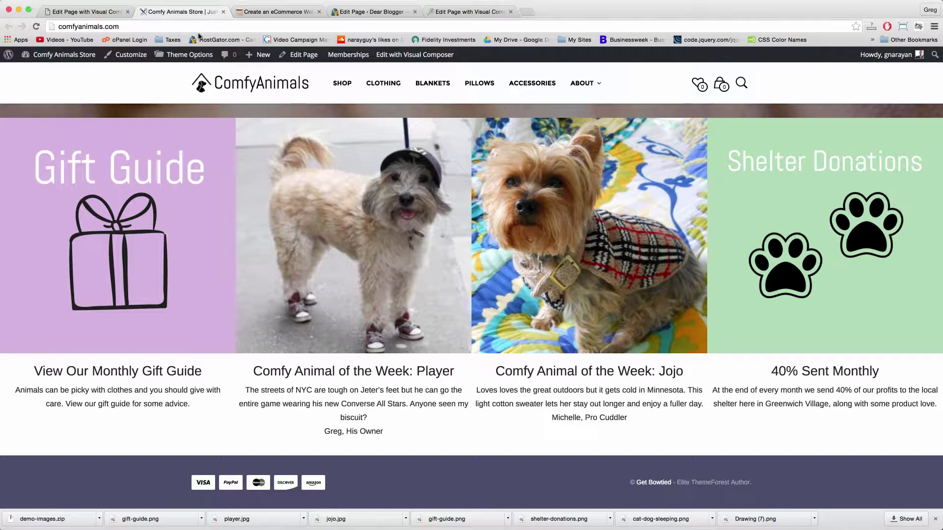
Return to the page editor and add a new row beneath the four-column promotional row.
click(103, 14)
scroll(499, 275, up, 2)
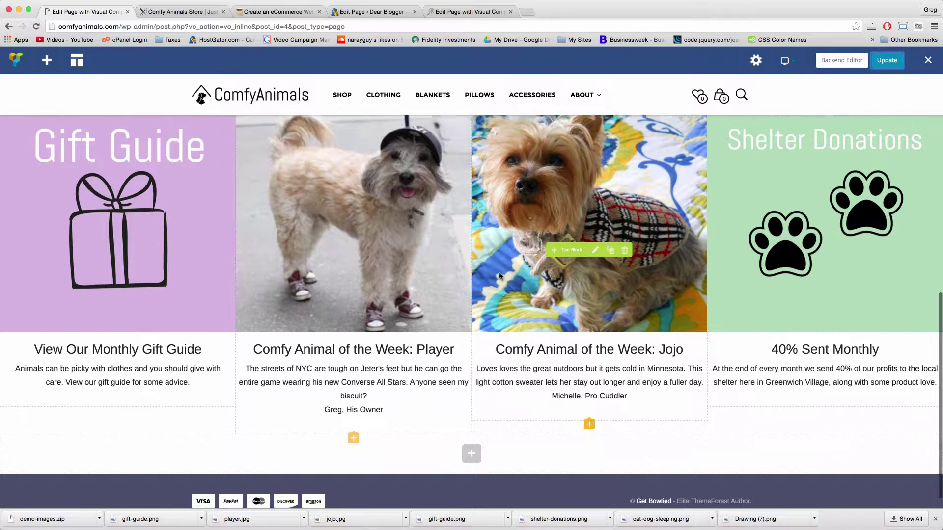
scroll(500, 275, down, 2)
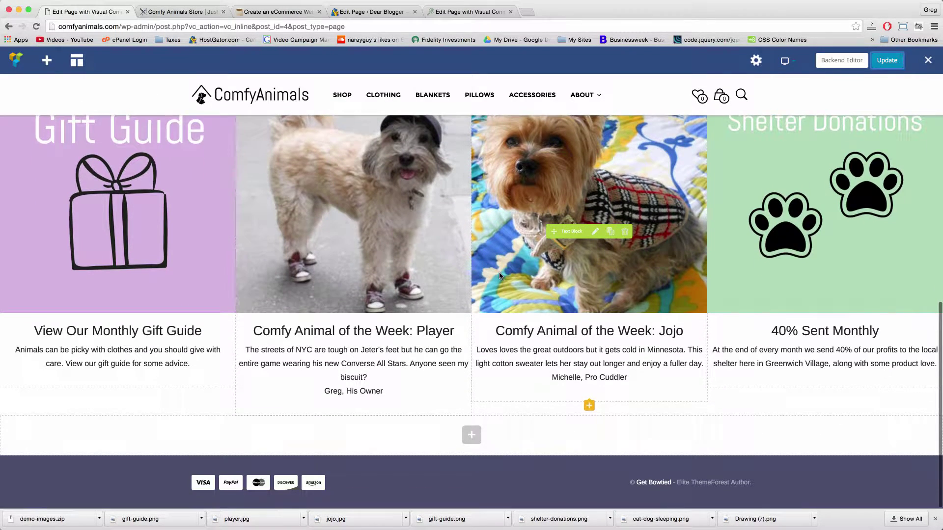
click(470, 436)
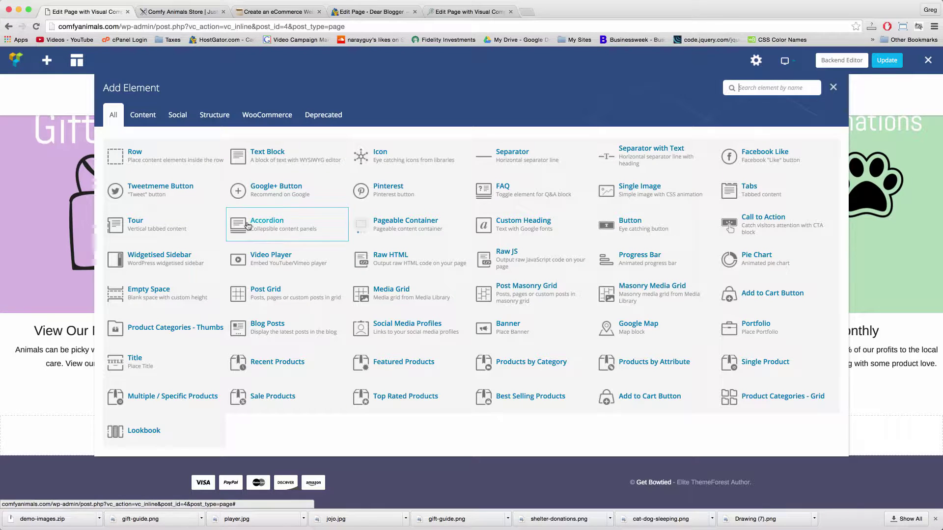
click(158, 151)
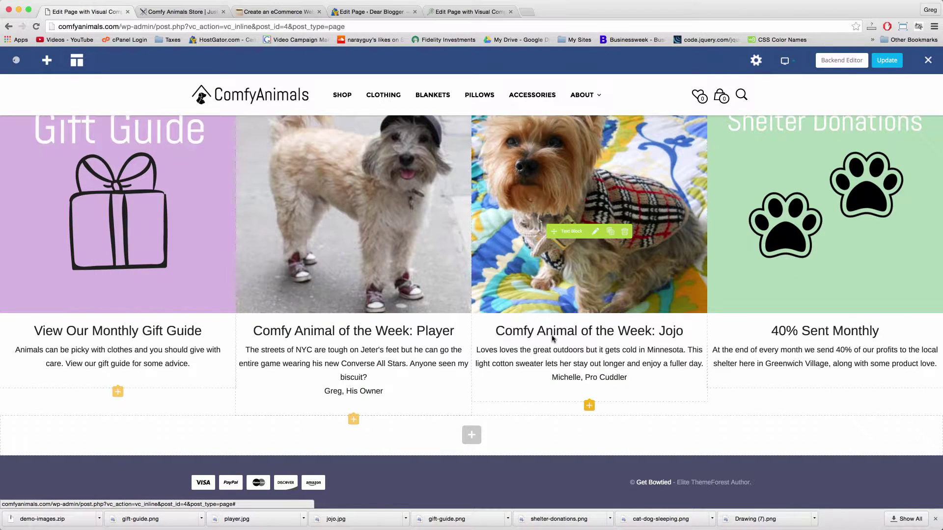
Add a text block to the new row and replace its placeholder text with the line "We're Animal People".
scroll(511, 378, down, 2)
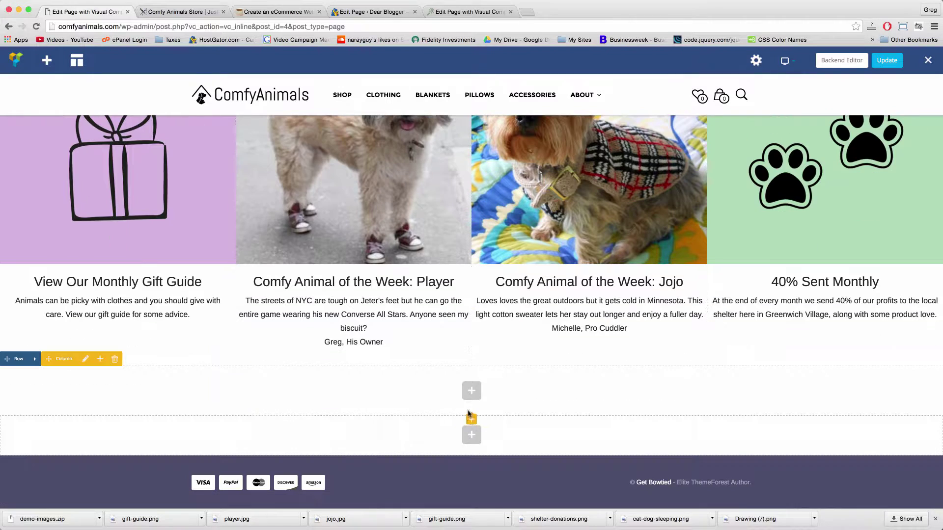
click(471, 420)
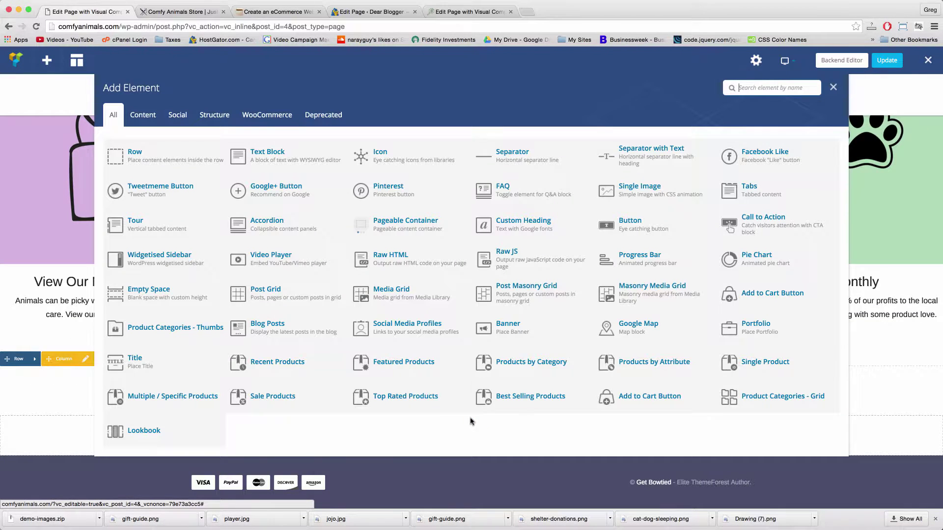
click(291, 158)
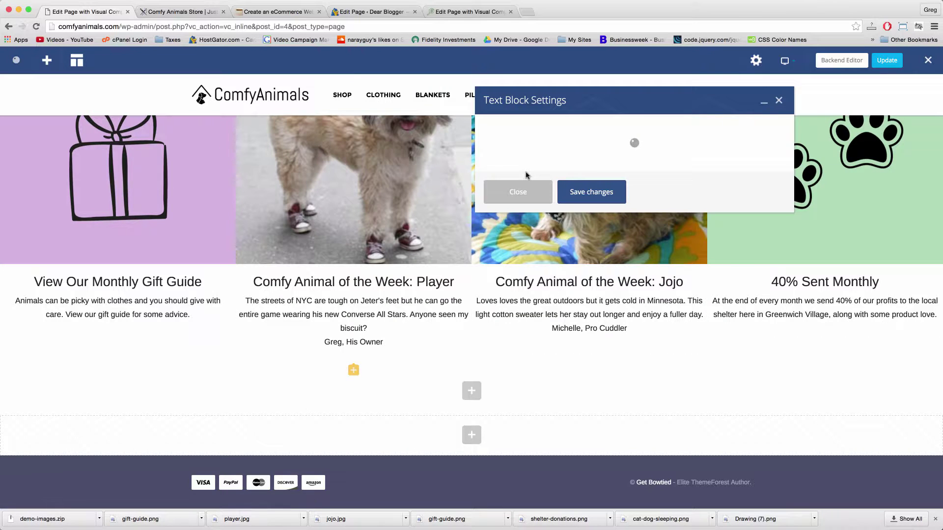
click(535, 256)
key(ctrl+a)
key(BackSpace)
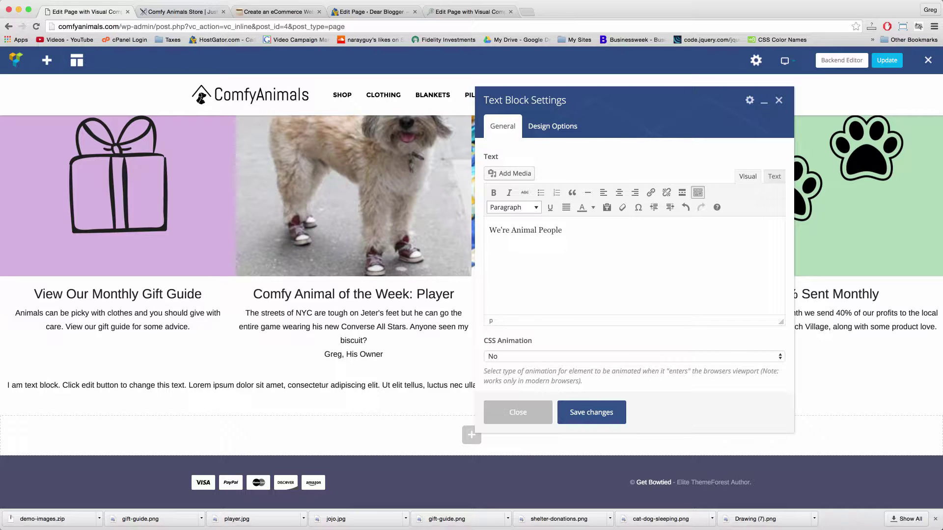
Add "Always have been - and we know how animals work. But when we set out to create an eCommerce website for the animals, things got a little crazy.".
text(Always have been - and we know how animals work. But when we set out to create an eCommerce website for the animals, things got a little crazy.)
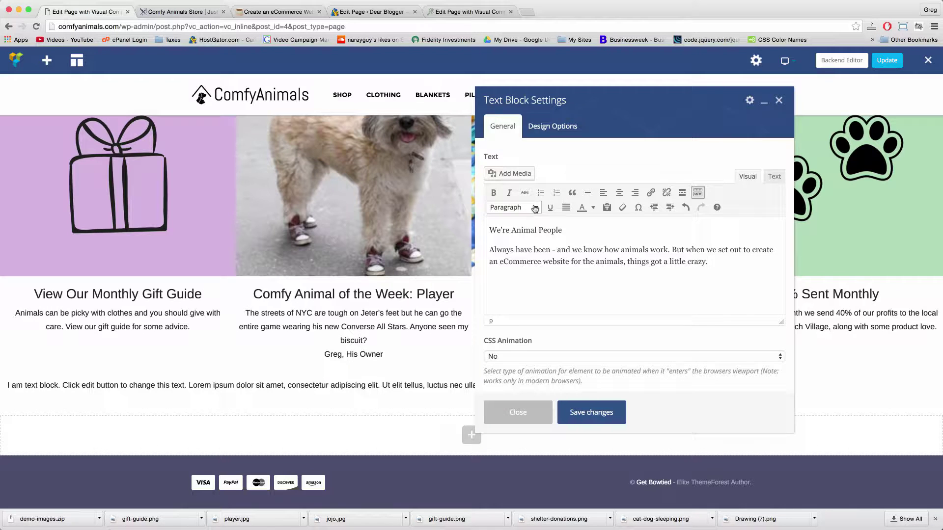
scroll(405, 243, up, 6)
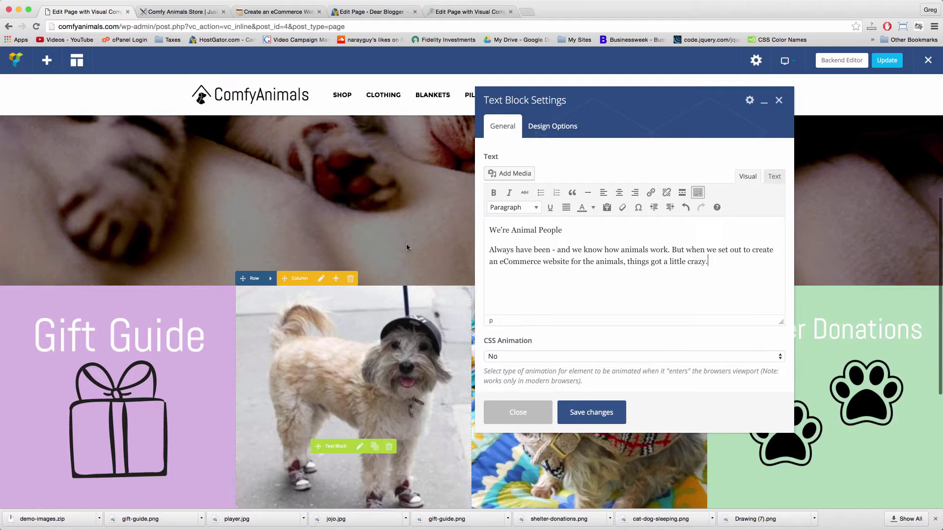
scroll(450, 304, down, 10)
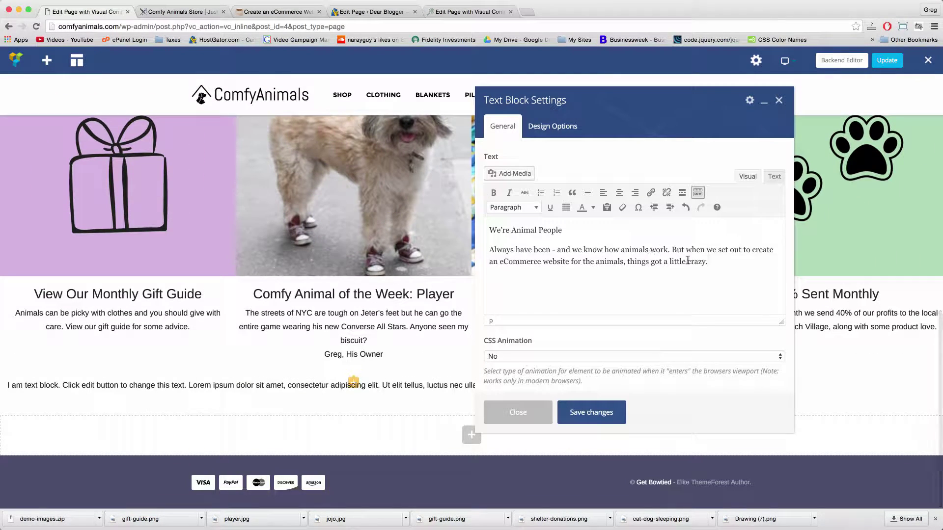
Format the line "We're Animal People" as Heading 1.
drag(723, 261, 484, 251)
click(590, 251)
drag(564, 229, 488, 229)
click(531, 207)
click(530, 245)
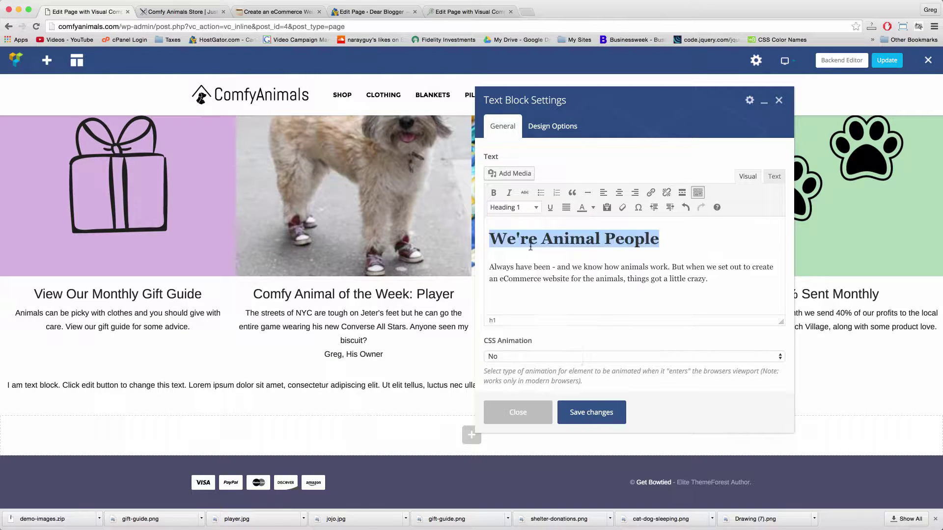
Centre the "We're Animal People" heading and the paragraph below it, and save the text block.
drag(721, 280, 497, 237)
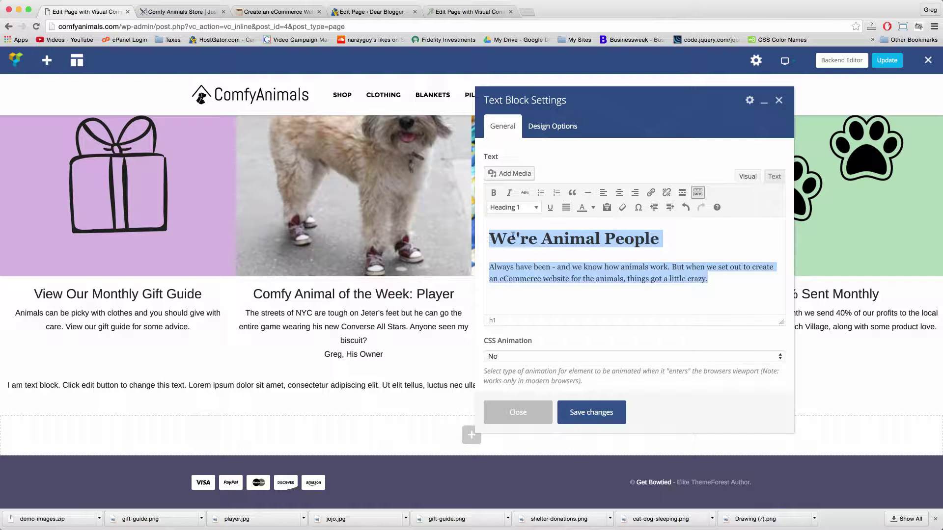
click(621, 193)
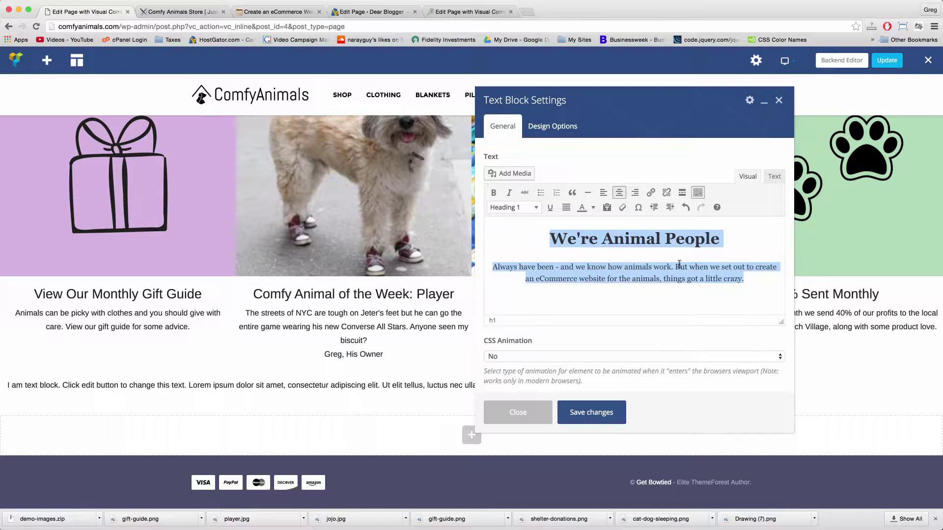
click(679, 265)
click(593, 415)
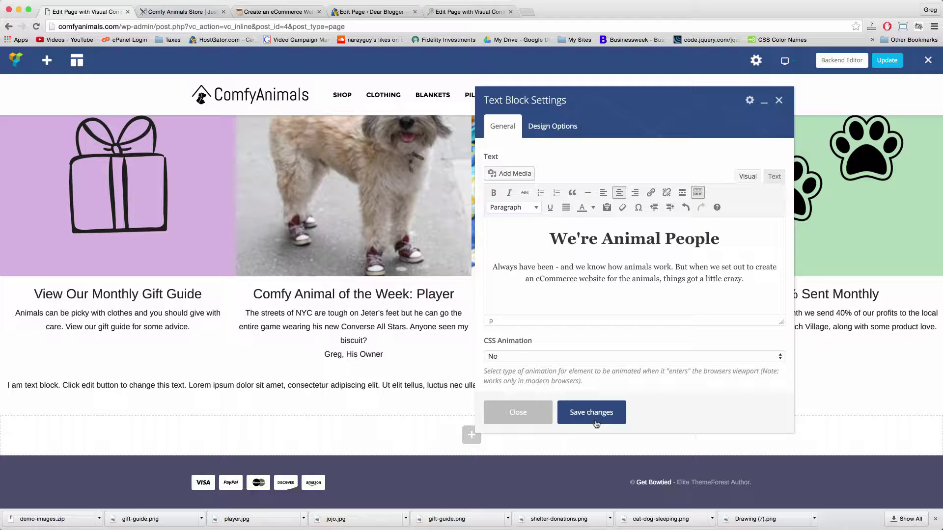
click(527, 415)
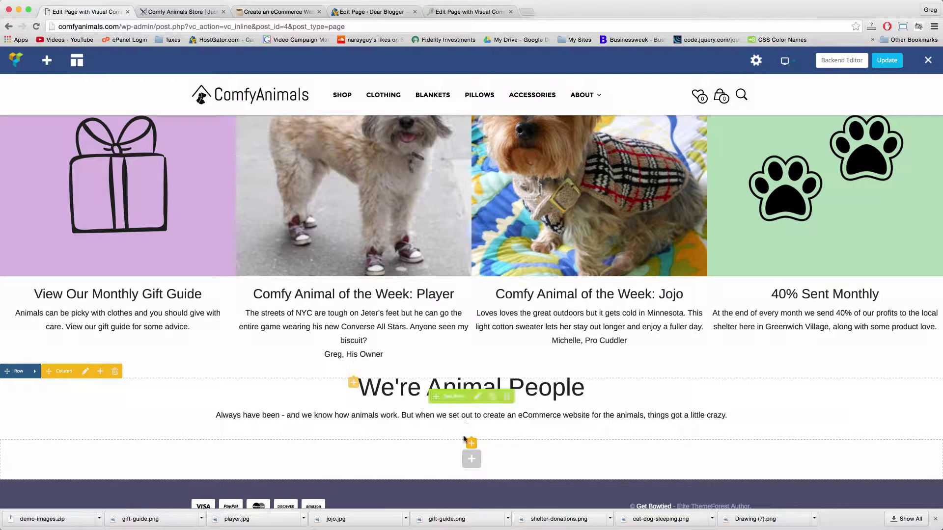
Give the "We're Animal People" row 5% top padding and 5% bottom padding.
mouse_move(36, 375)
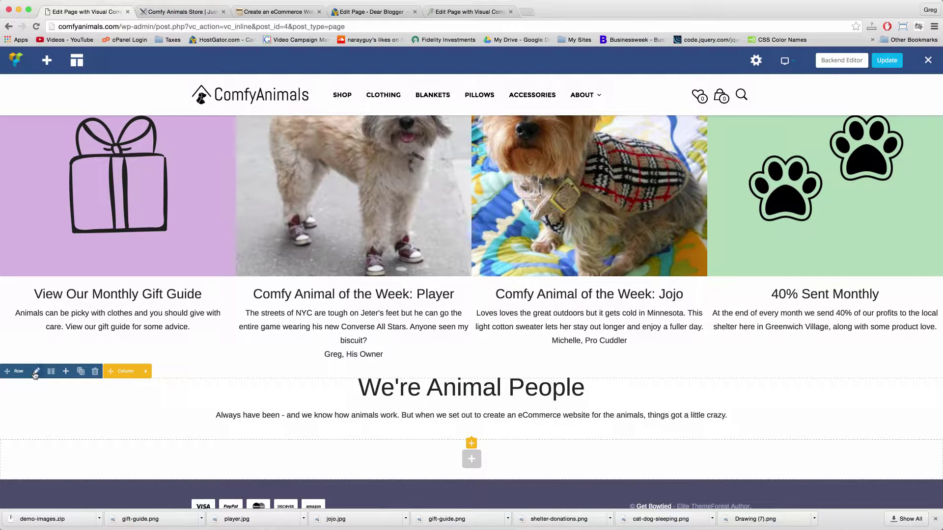
click(35, 374)
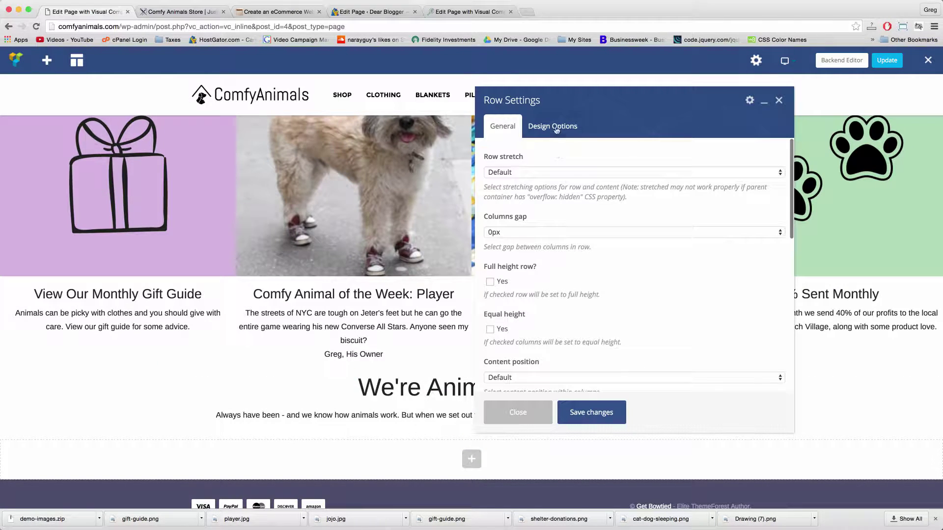
click(556, 129)
click(562, 224)
text(5%)
click(562, 268)
text(%)
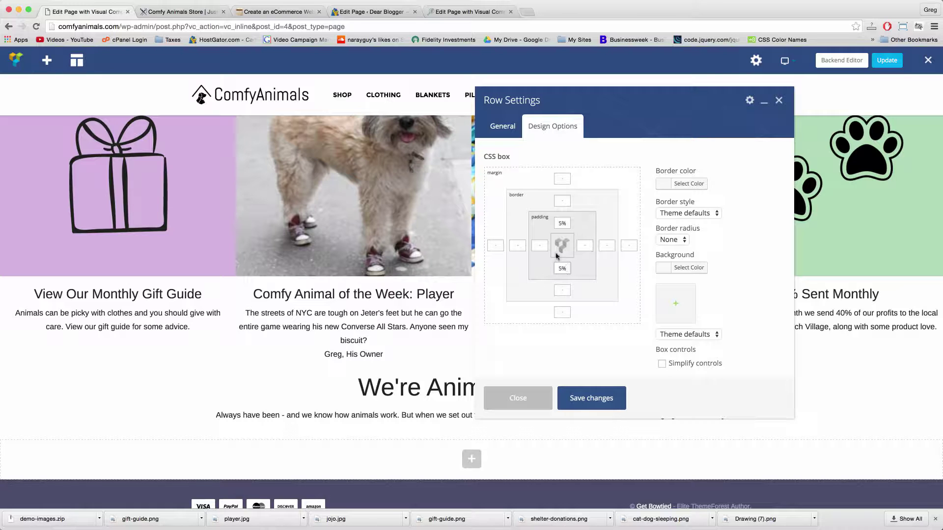
Set the row's top border width to 5px and its border colour to light grey #c1c1c1.
click(562, 200)
text(5)
click(663, 184)
click(678, 227)
drag(684, 221, 671, 215)
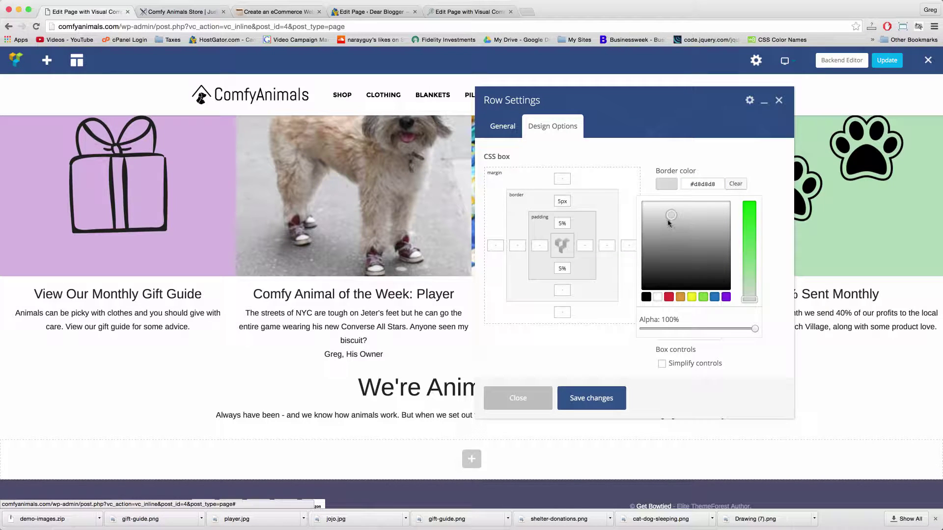
click(669, 222)
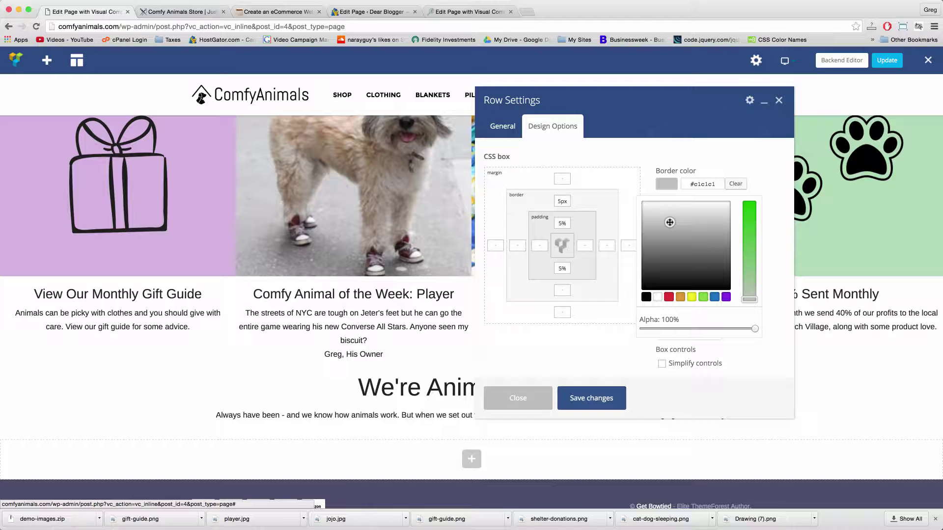
click(623, 348)
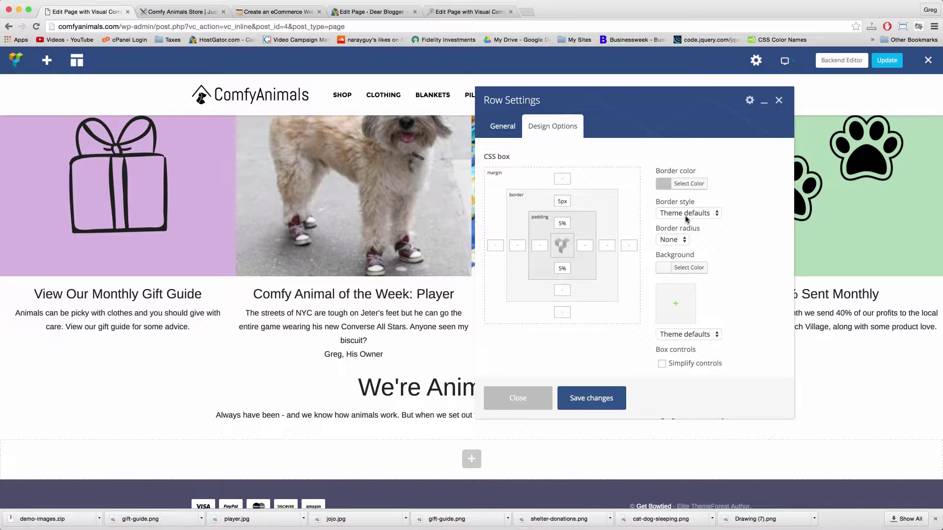
Set the row's border style to Double, save the row settings and close them.
click(686, 214)
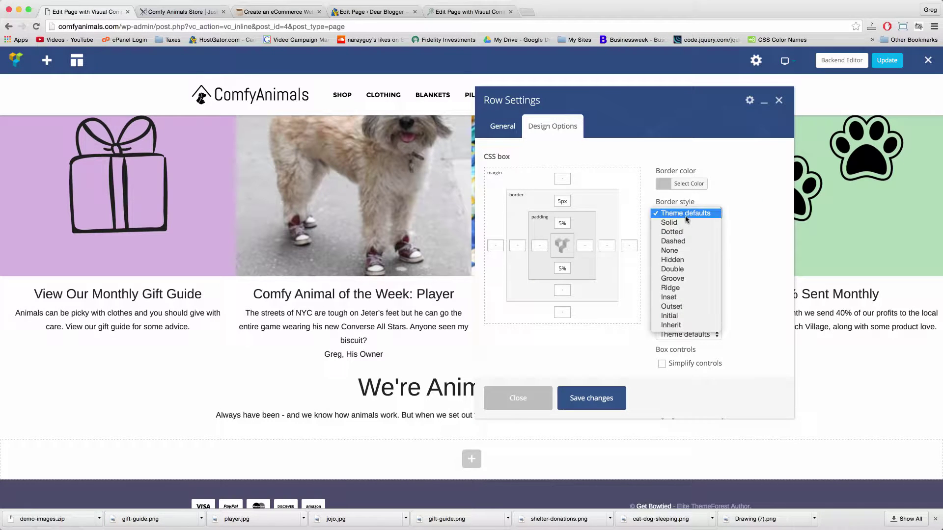
click(672, 270)
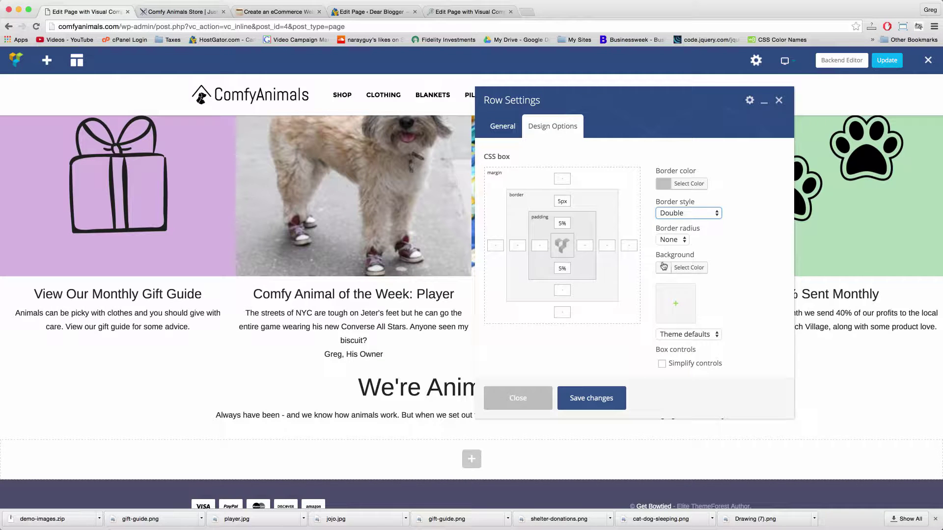
click(591, 402)
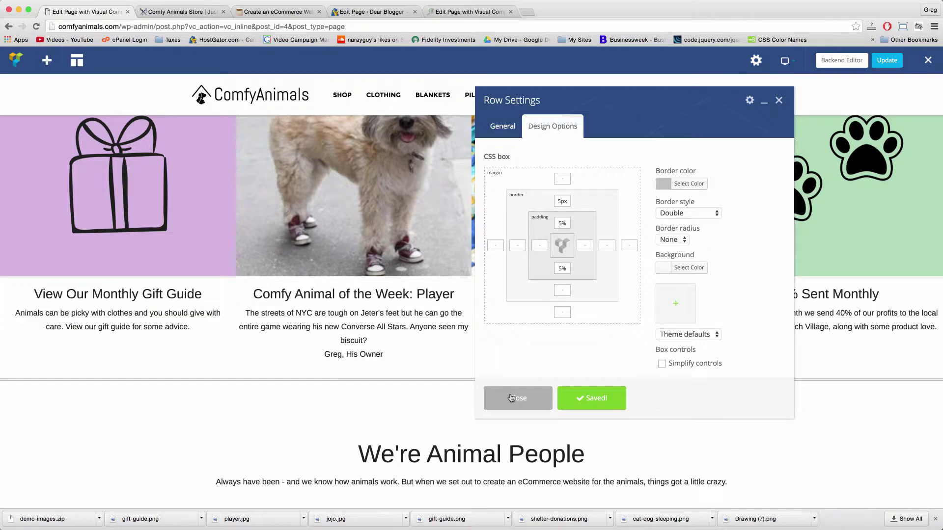
click(511, 398)
Add a Button element below the "We're Animal People" text block and set its text to "read our story".
scroll(386, 390, down, 5)
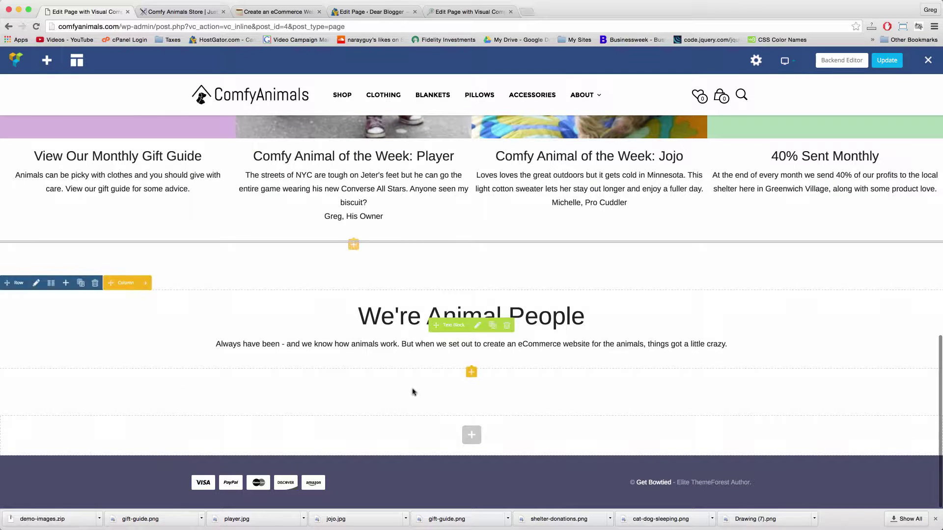
scroll(427, 265, up, 3)
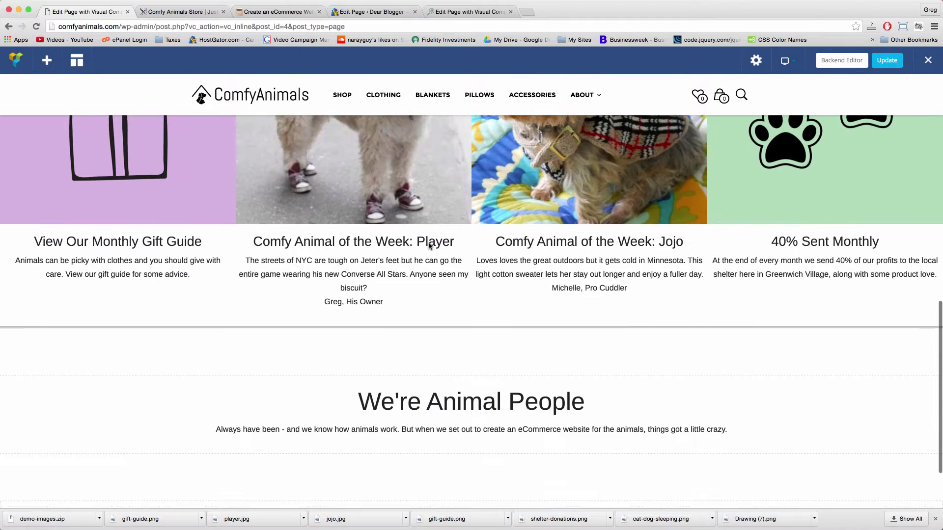
scroll(428, 244, up, 3)
scroll(480, 282, down, 6)
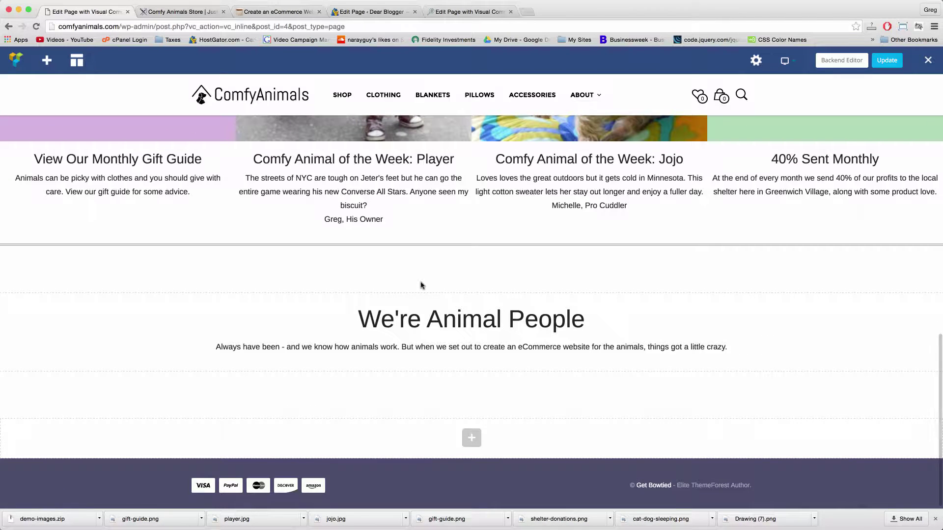
scroll(469, 275, down, 1)
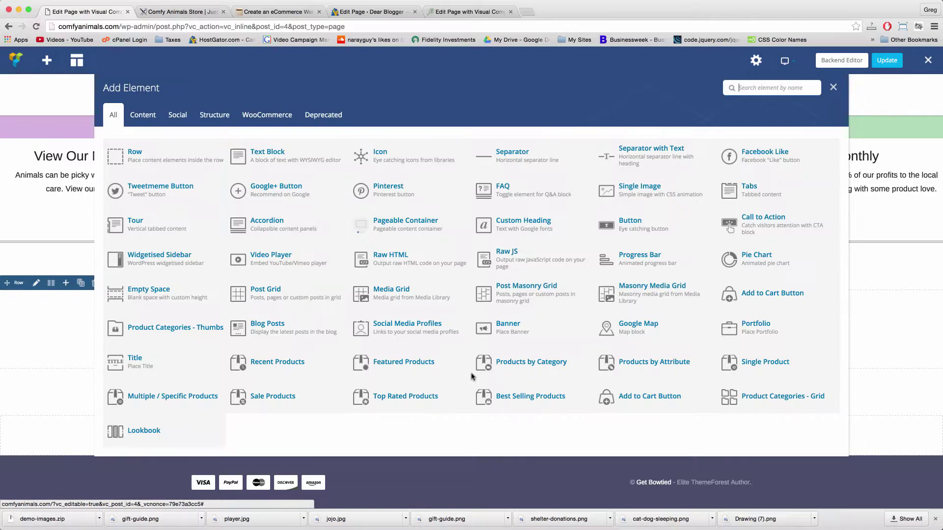
click(471, 371)
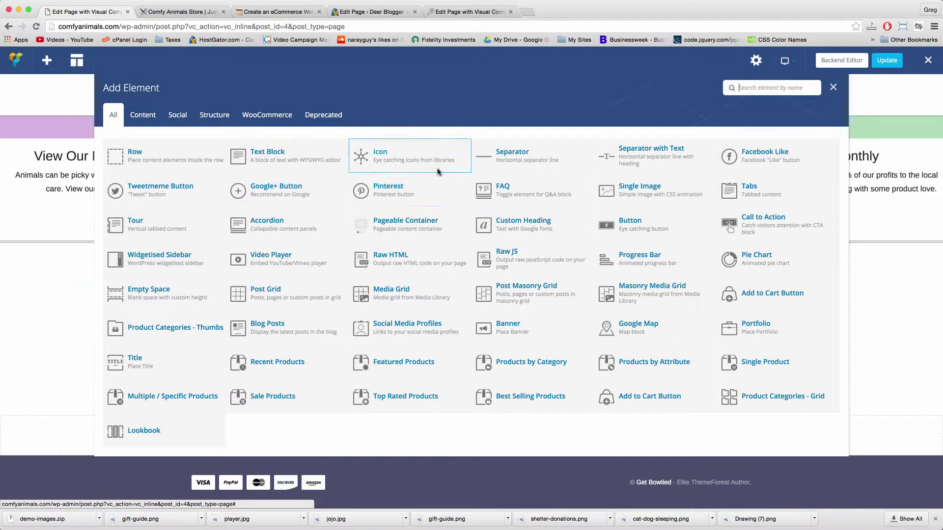
click(620, 219)
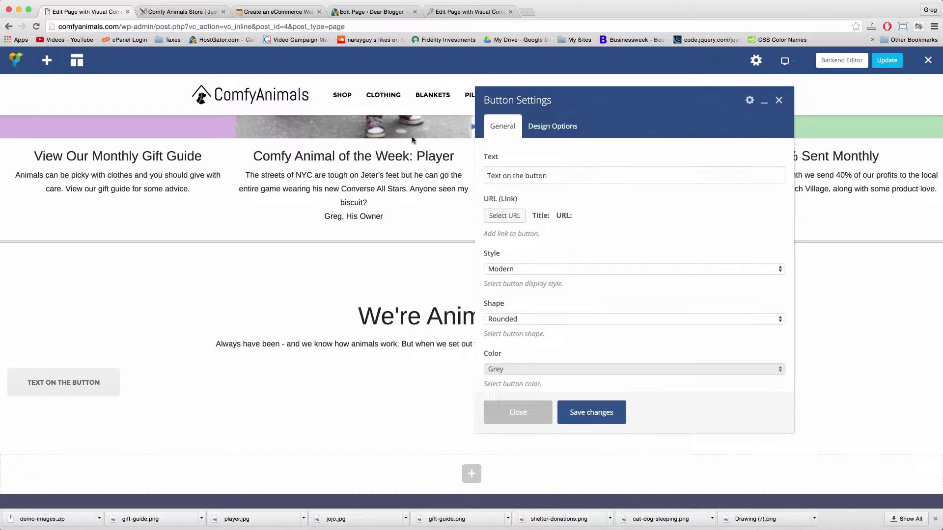
triple_click(490, 175)
text(read our story)
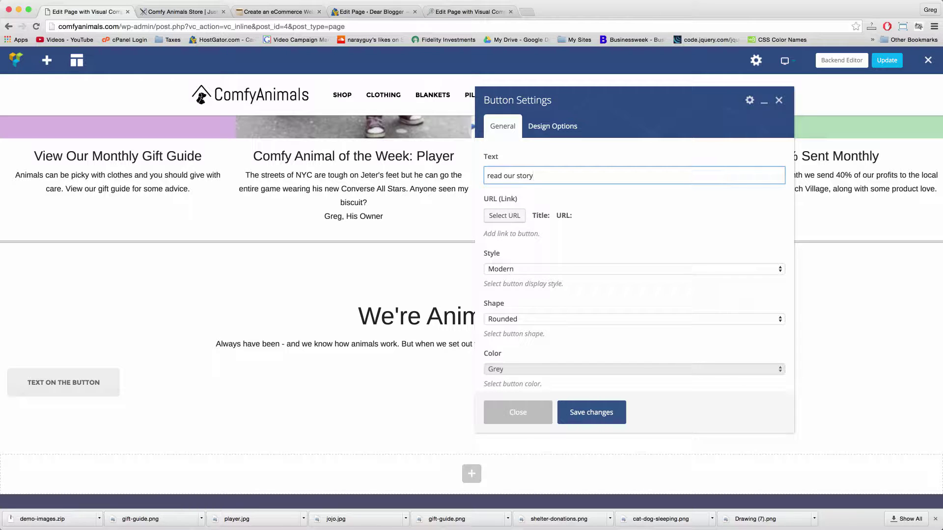
Set the button's style to Custom and its alignment to Center.
click(508, 269)
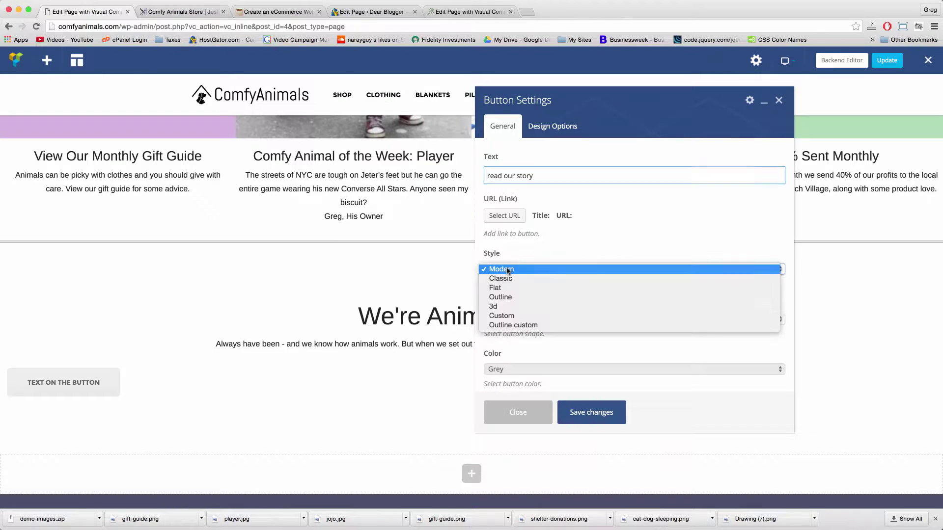
click(508, 316)
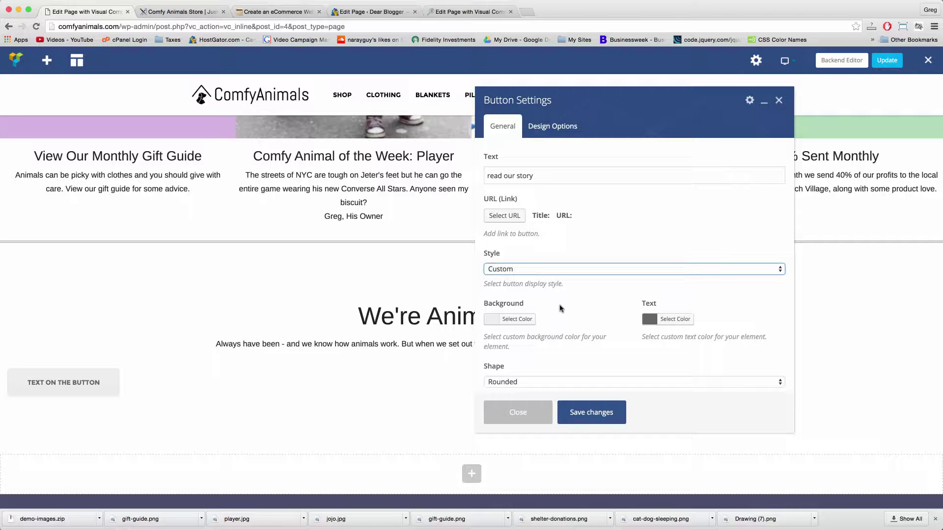
scroll(560, 308, down, 3)
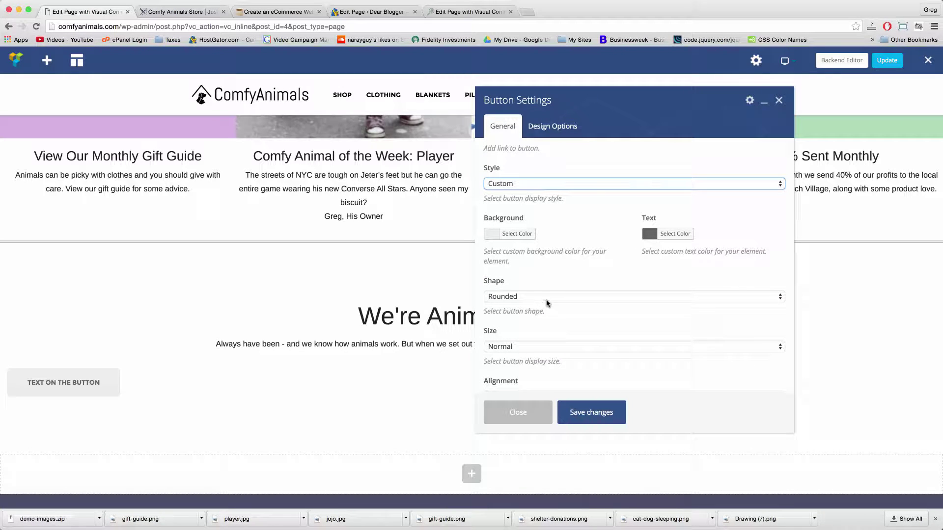
scroll(537, 354, down, 3)
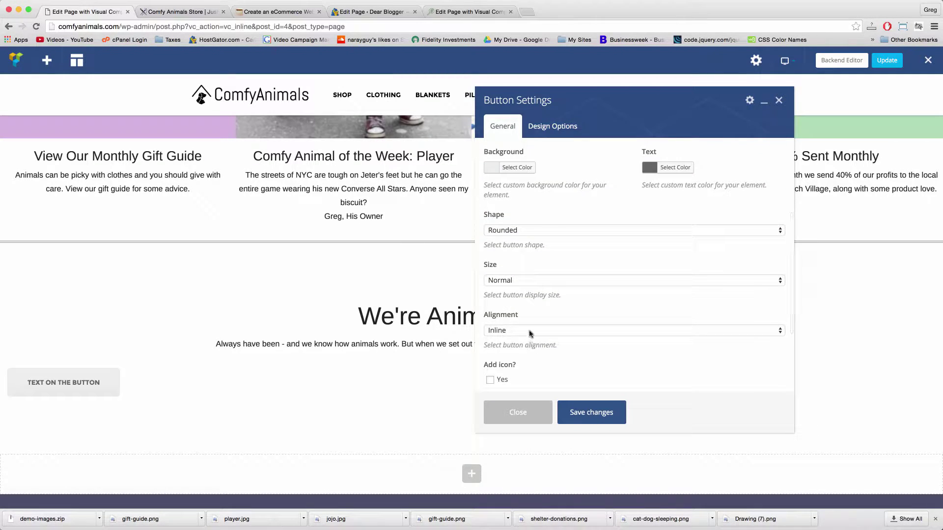
click(530, 332)
click(506, 358)
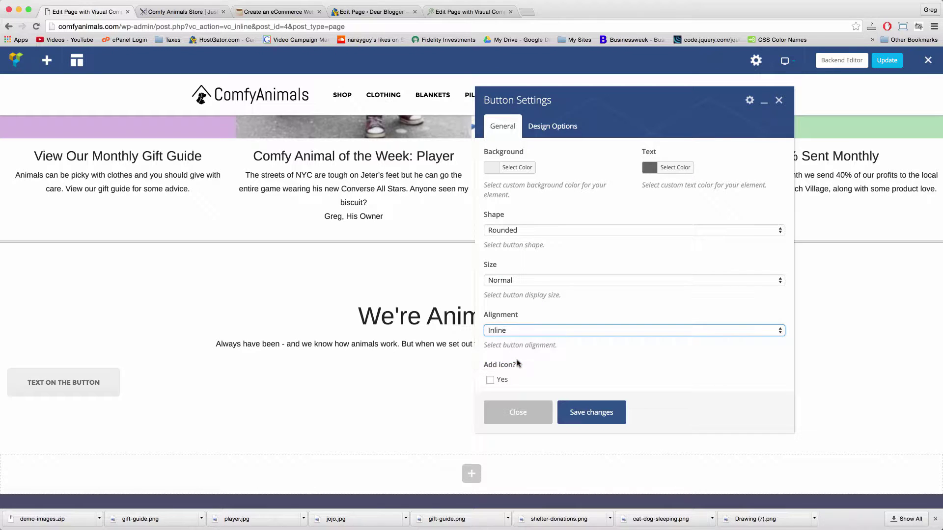
Enable an icon on the button, using the Font Awesome icon library.
scroll(526, 374, down, 5)
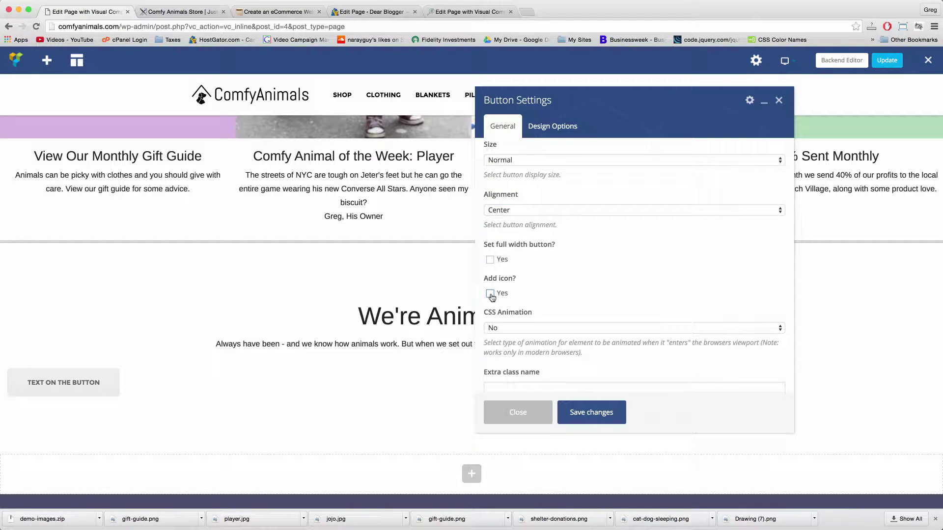
click(490, 294)
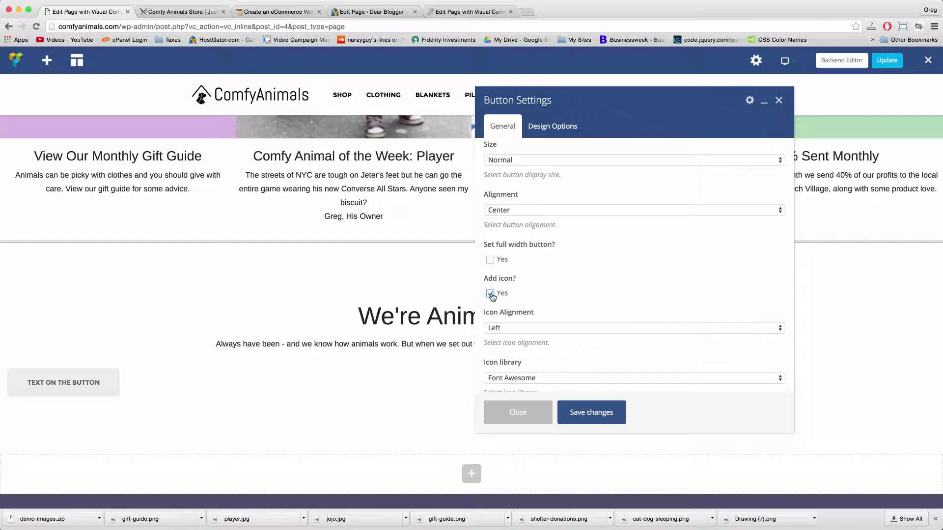
scroll(562, 308, down, 4)
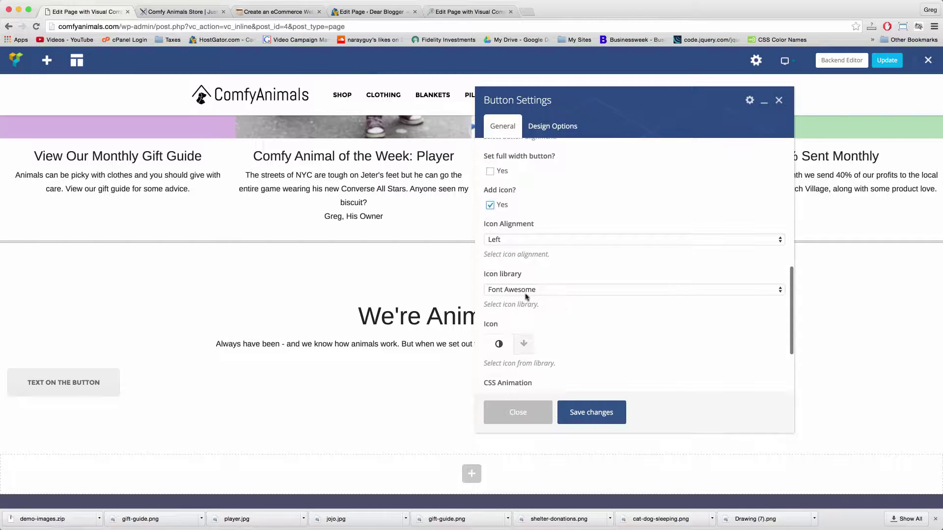
click(519, 290)
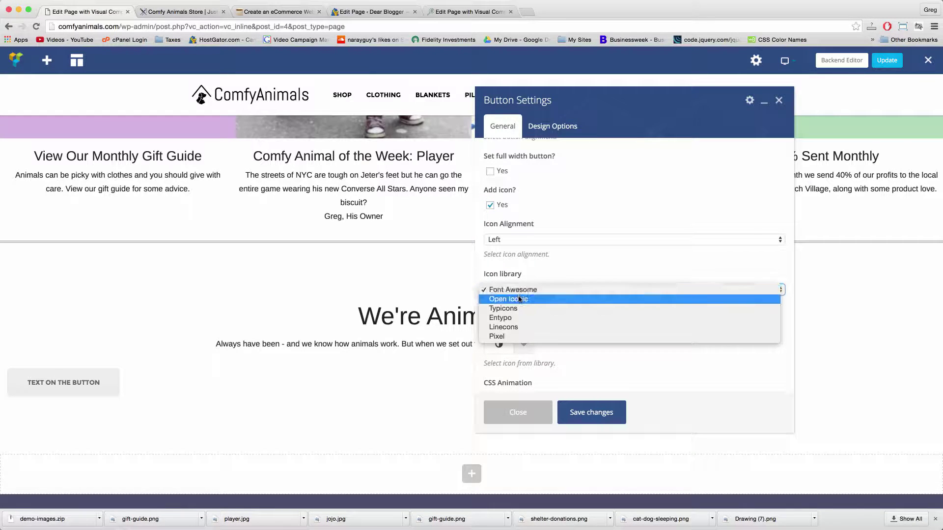
click(540, 290)
scroll(538, 290, down, 1)
scroll(539, 290, down, 2)
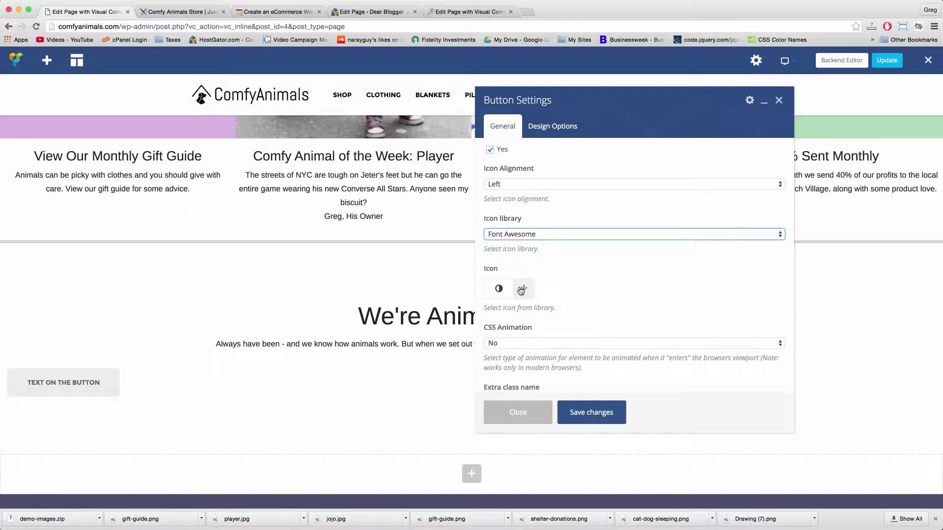
Choose the solid flag from the icon library as the button's icon.
click(522, 290)
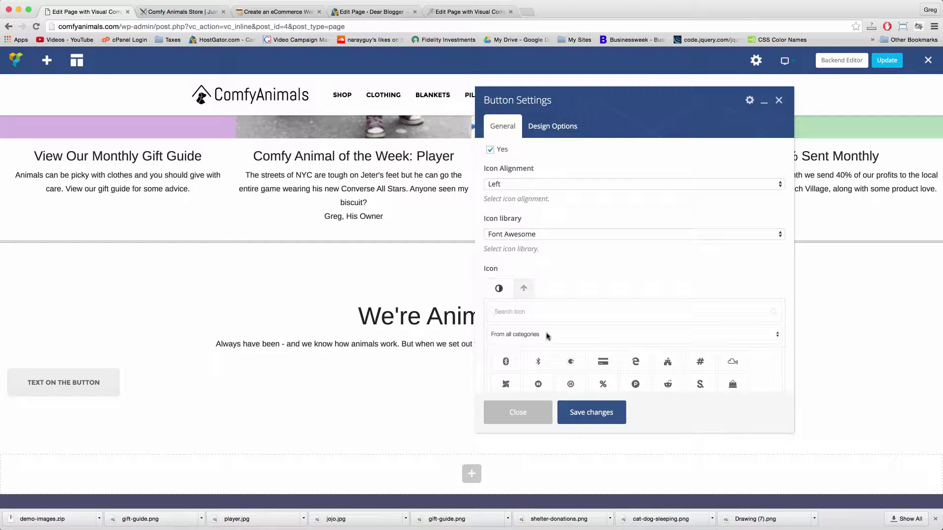
scroll(545, 337, down, 1)
scroll(788, 355, down, 6)
scroll(642, 301, down, 3)
scroll(642, 300, down, 2)
scroll(642, 300, down, 3)
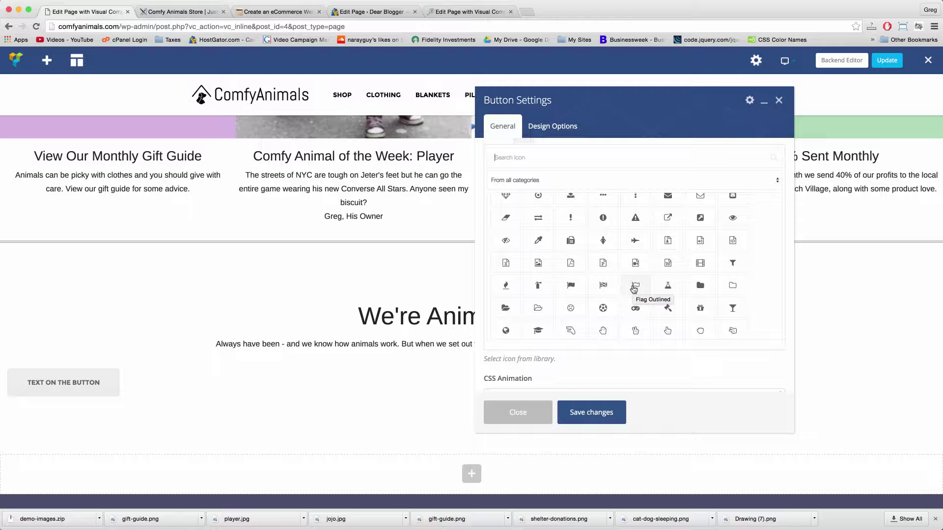
click(570, 286)
Switch to the live Comfy Animals store page and copy the link address of its About menu item.
scroll(573, 296, up, 10)
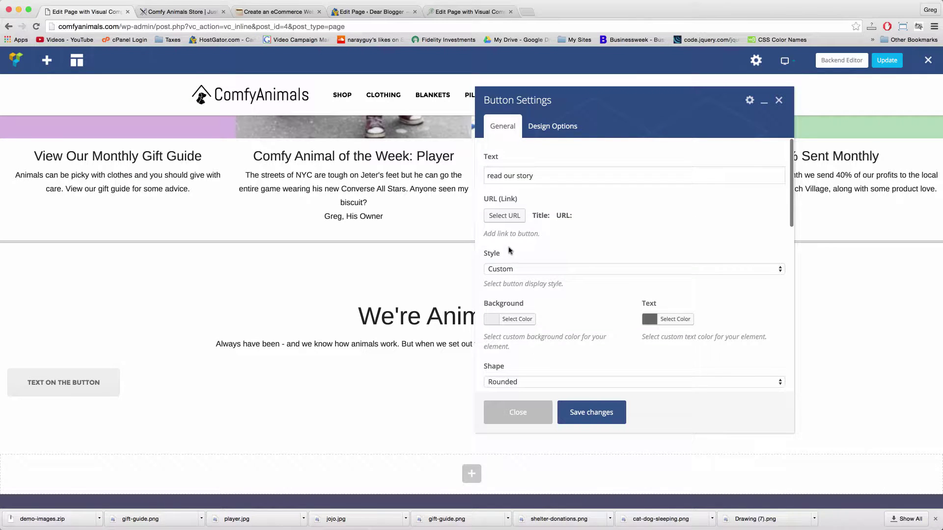
click(168, 12)
scroll(556, 217, up, 10)
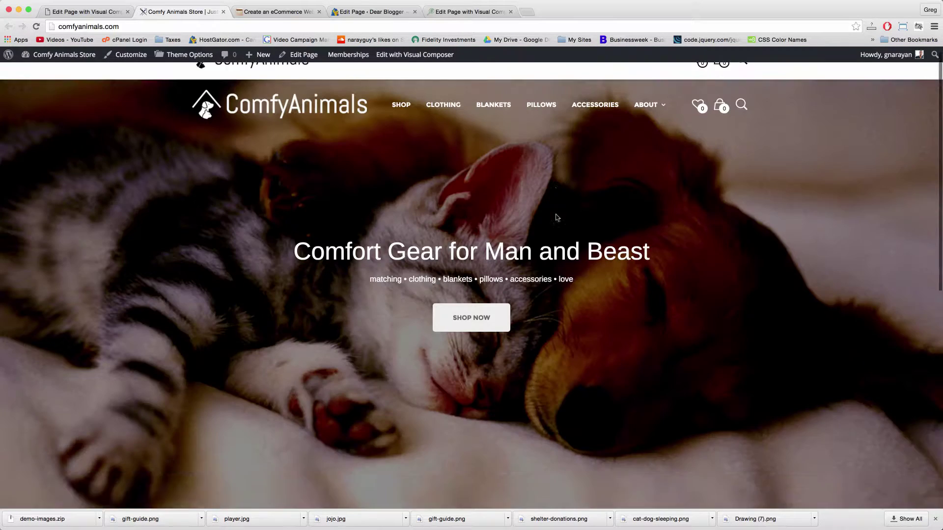
mouse_move(647, 116)
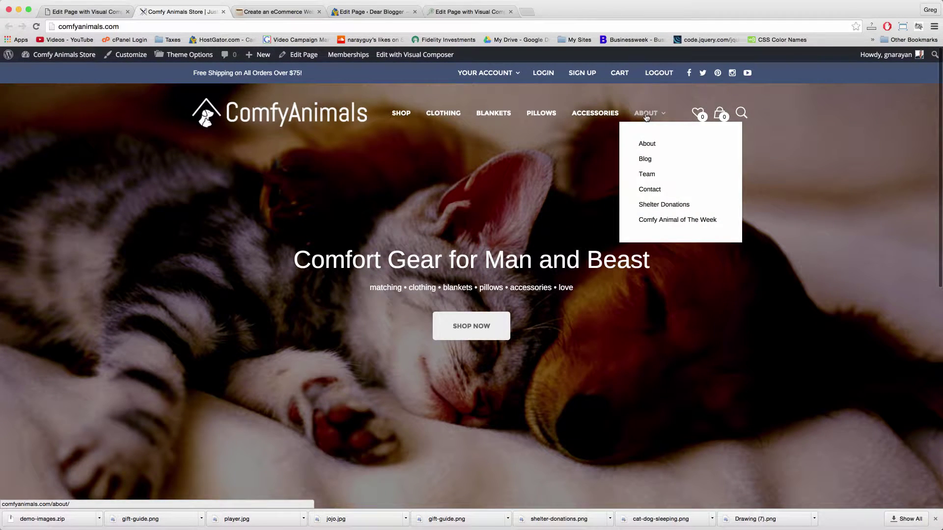
right_click(647, 117)
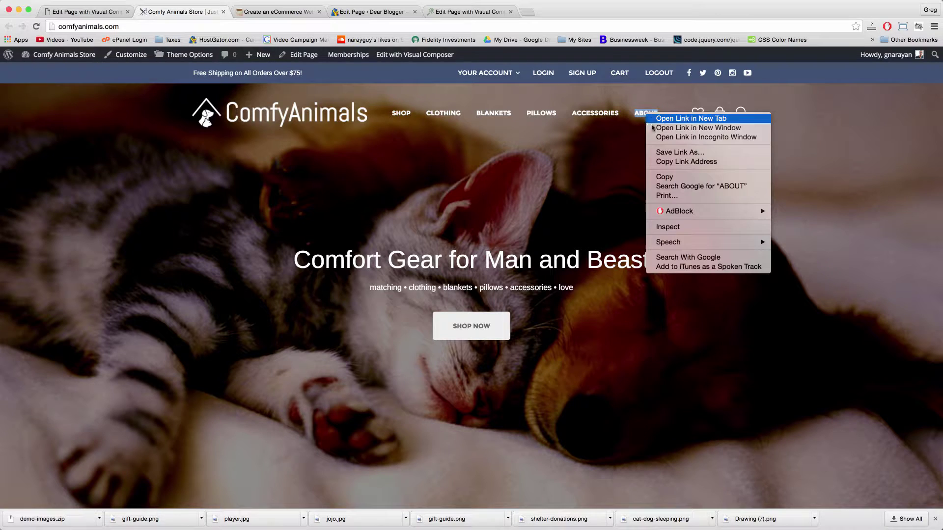
click(686, 161)
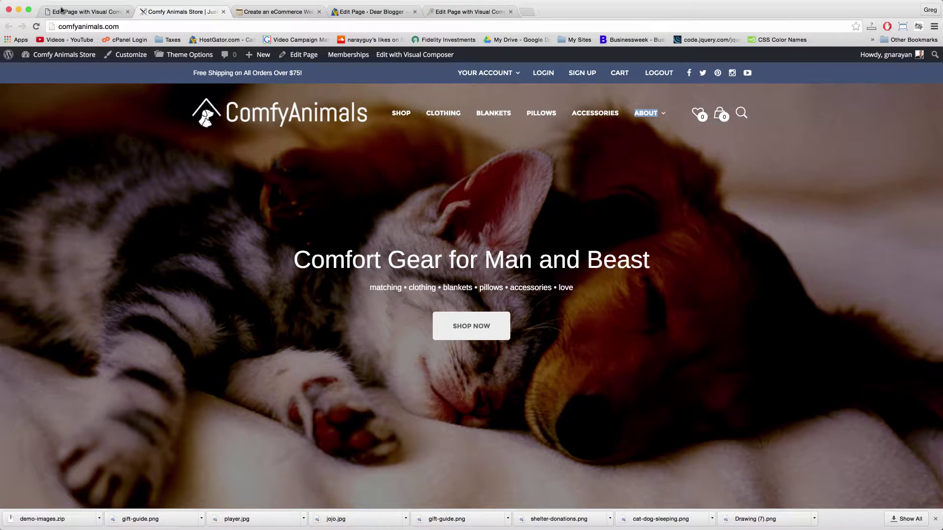
click(57, 11)
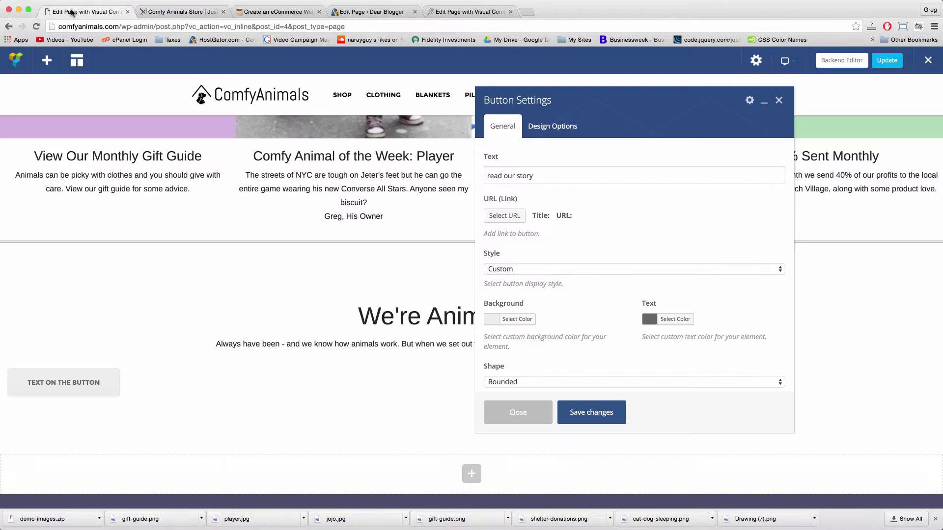
click(511, 216)
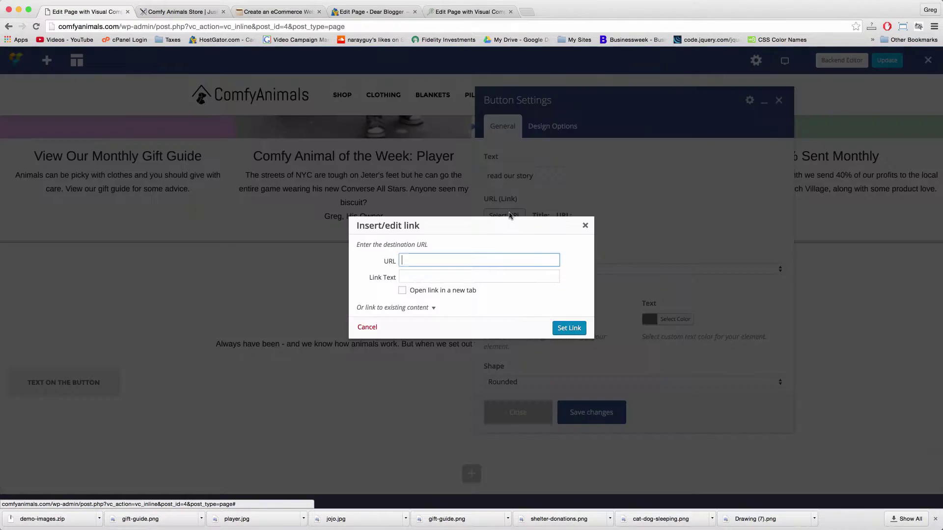
right_click(433, 262)
click(444, 307)
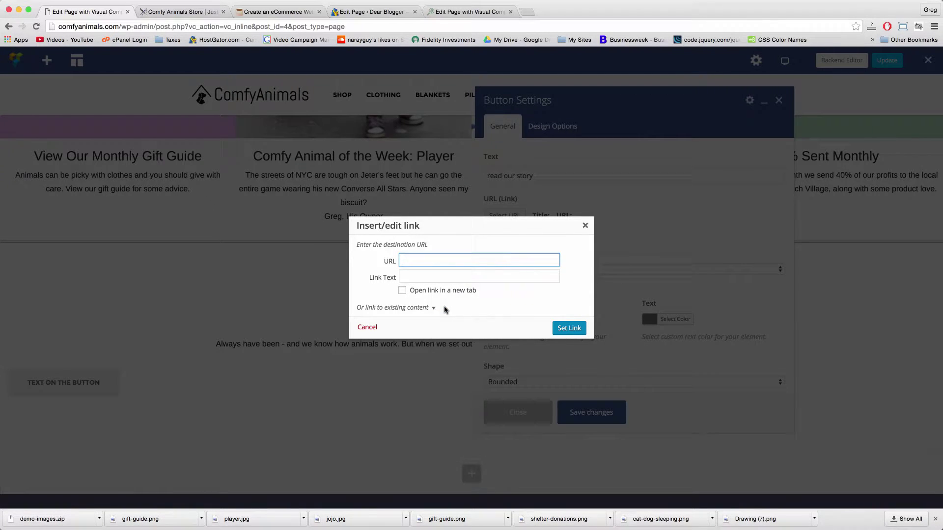
click(570, 329)
click(589, 414)
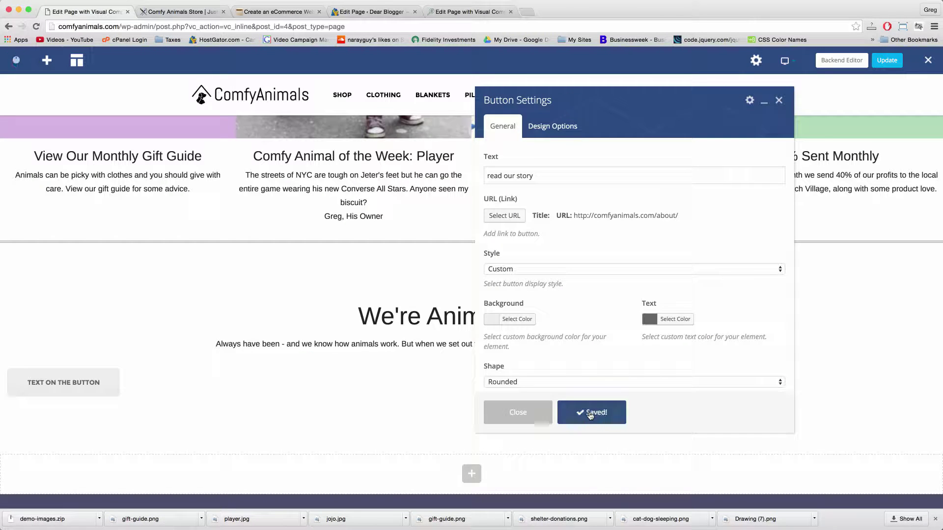
click(516, 411)
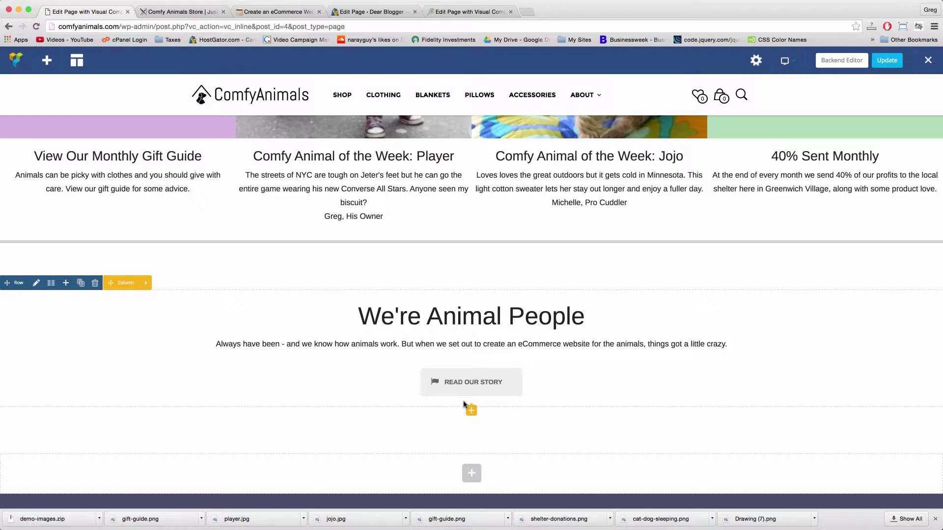
Check the "We're Animal People" row on the live store page, test the Read Our Story button, and return to the home page.
key(ctrl+Tab)
scroll(411, 273, down, 5)
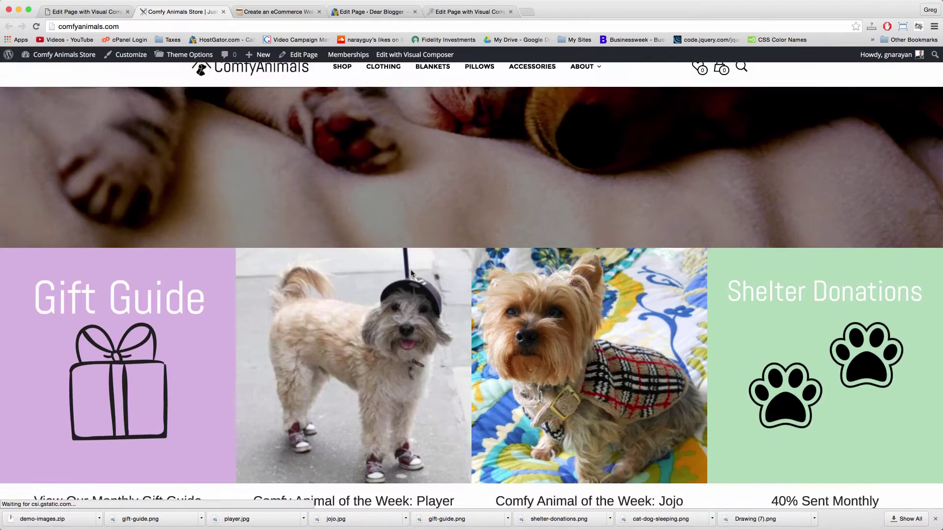
scroll(411, 273, down, 7)
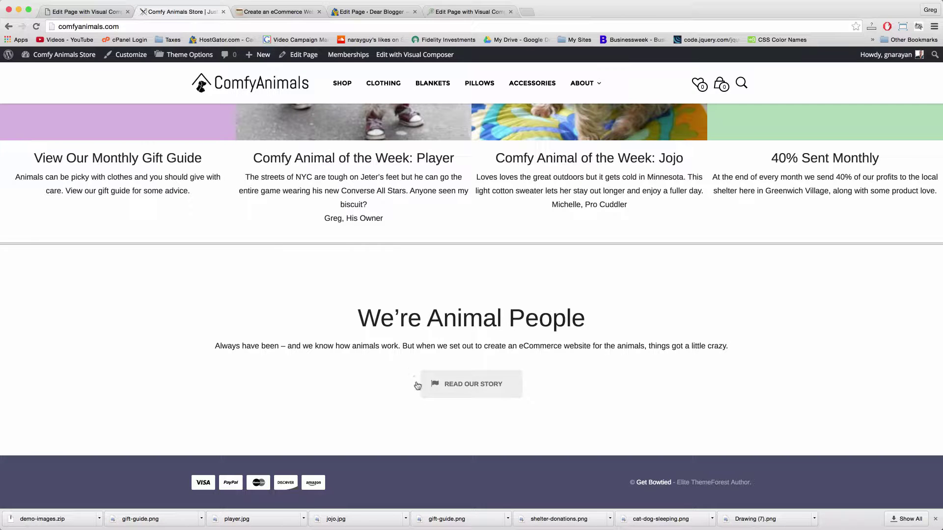
click(474, 394)
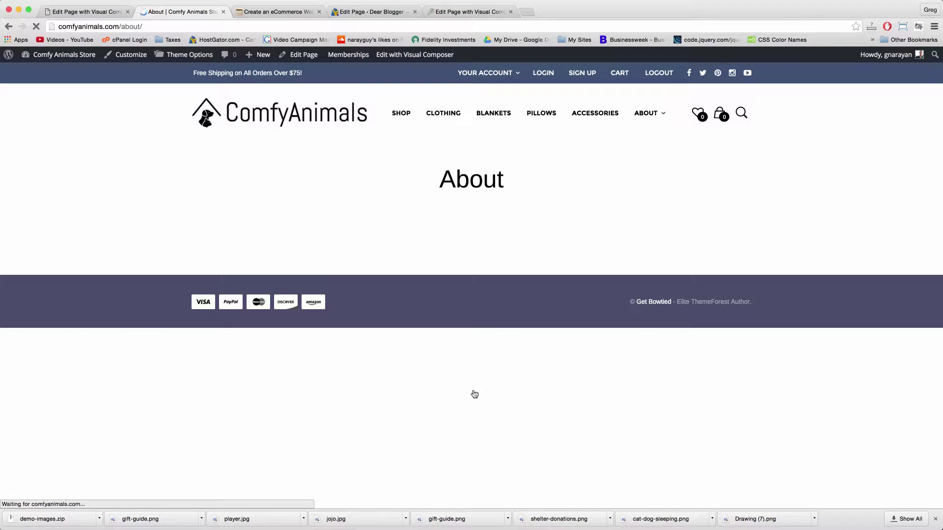
click(304, 113)
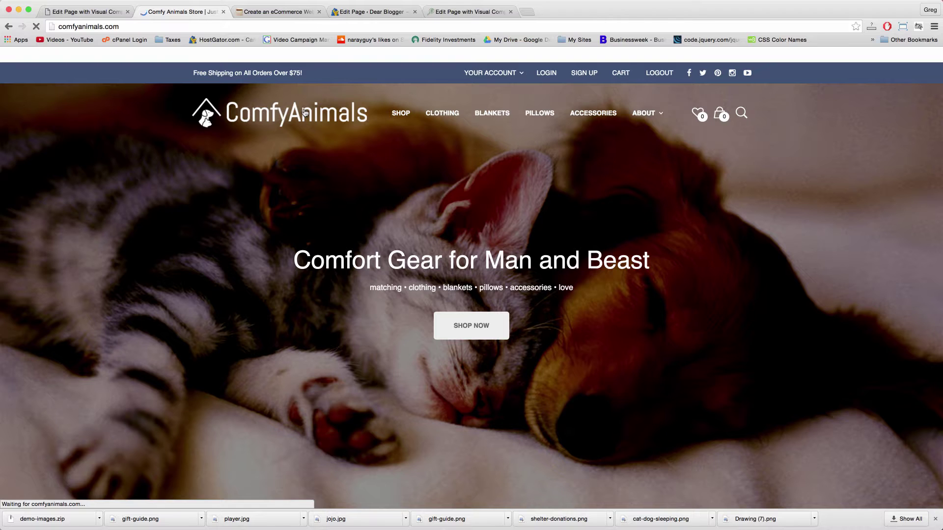
scroll(352, 244, down, 15)
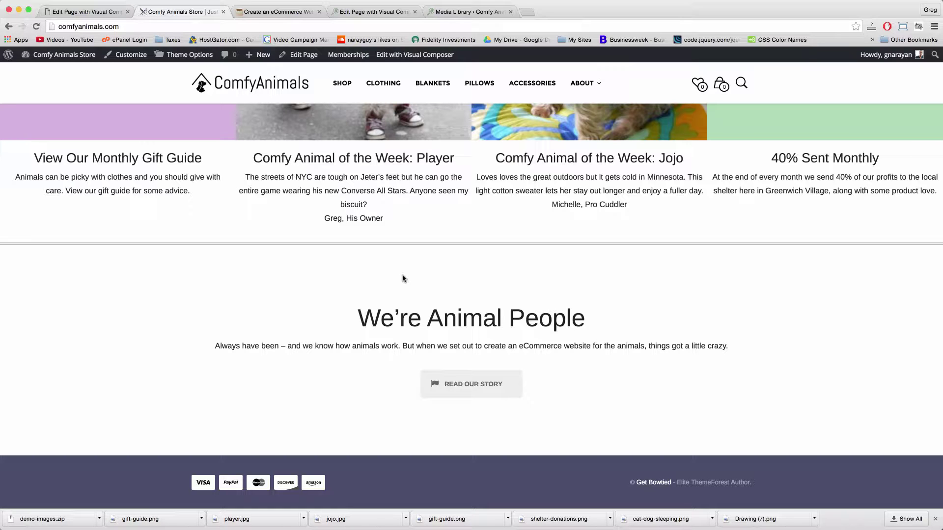
In the page editor, add a row below "We're Animal People" and split it into two equal columns.
click(102, 14)
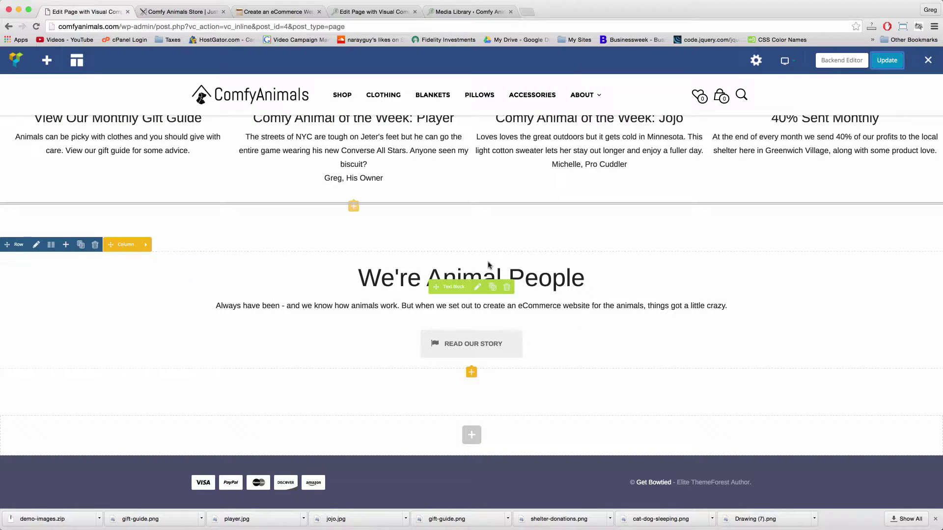
click(471, 437)
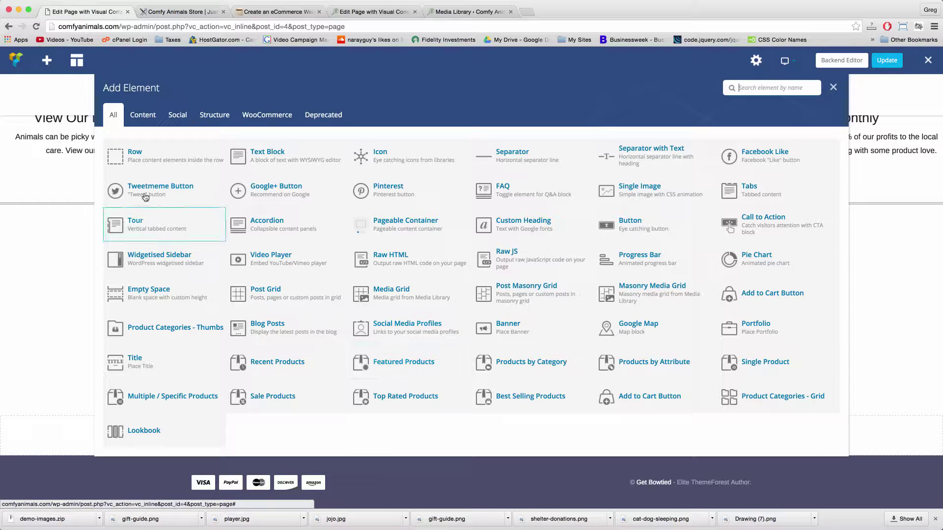
click(134, 167)
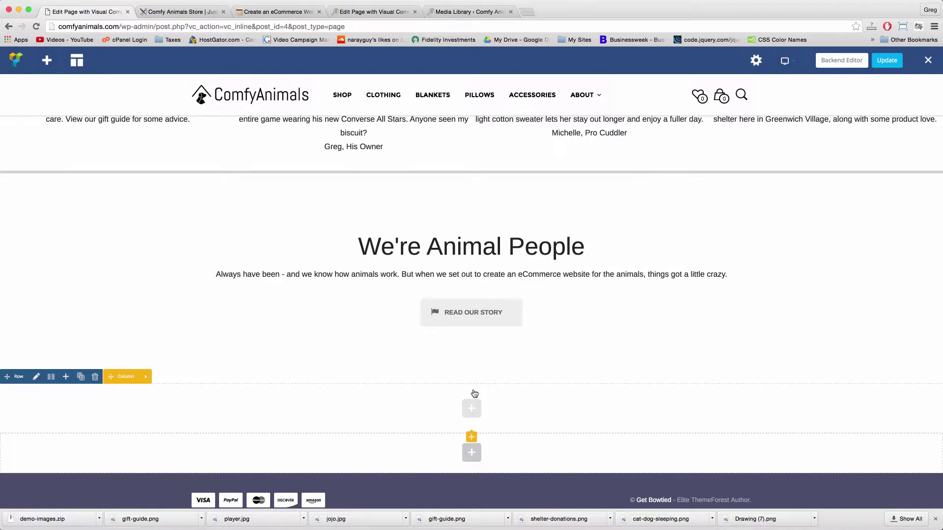
click(51, 377)
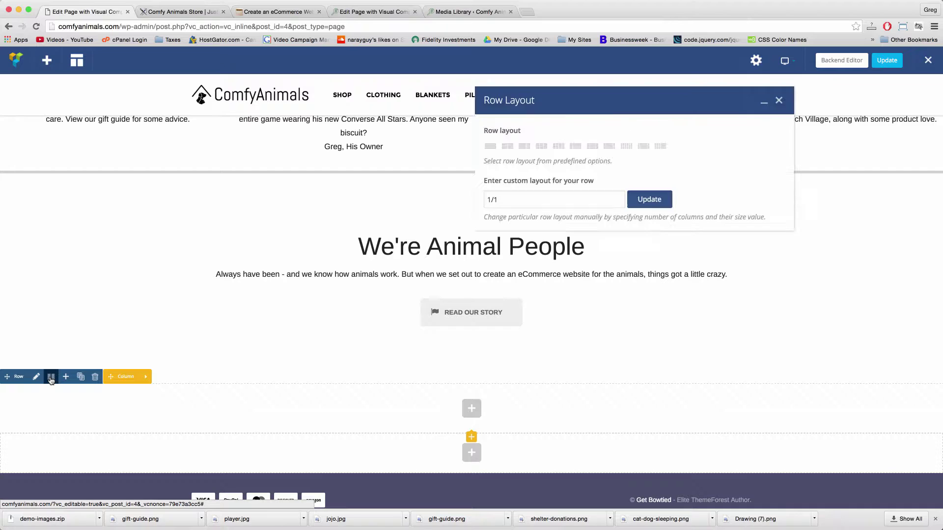
click(511, 148)
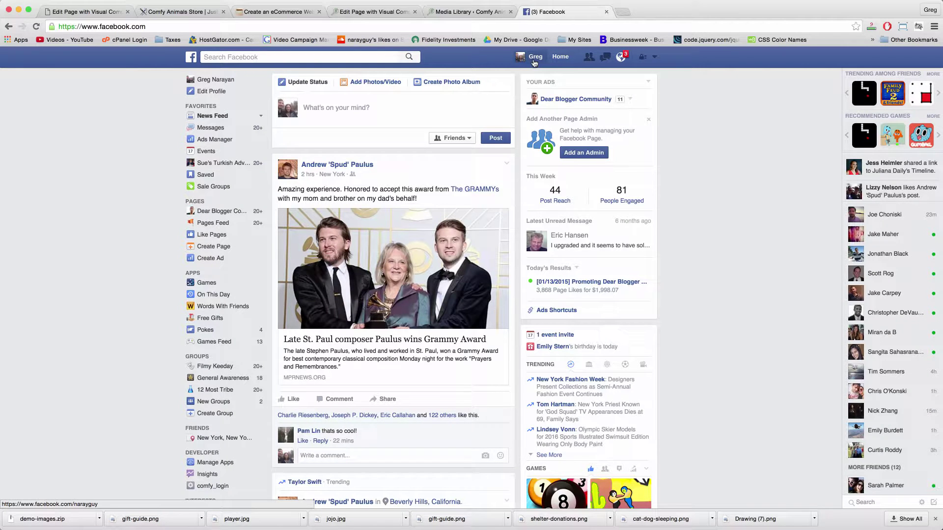
Open the account owner's Facebook profile and browse its golf photos to the upright portrait taken beside a golf cart.
click(534, 57)
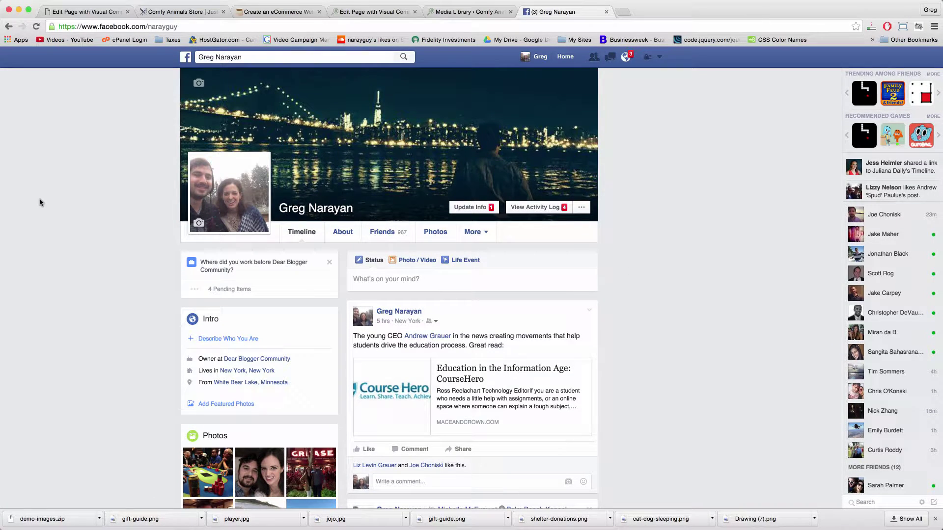
scroll(131, 263, down, 5)
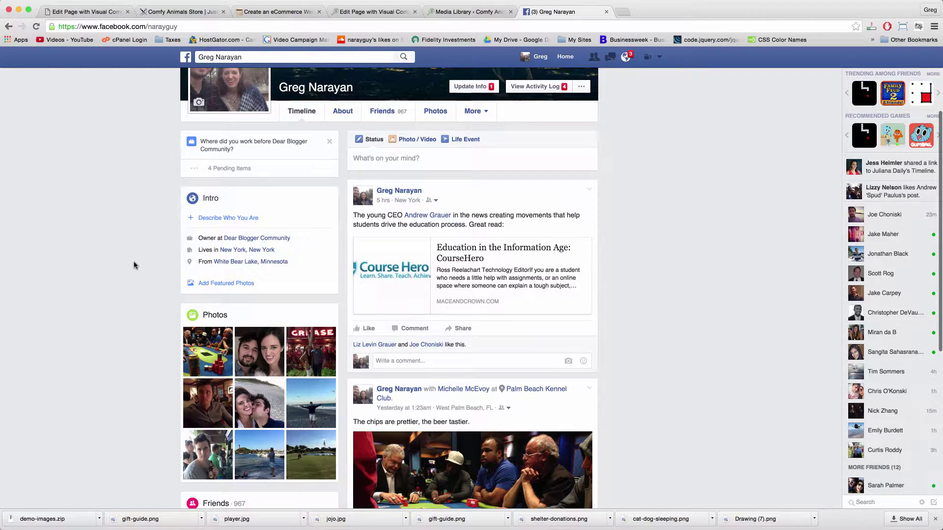
scroll(134, 266, down, 3)
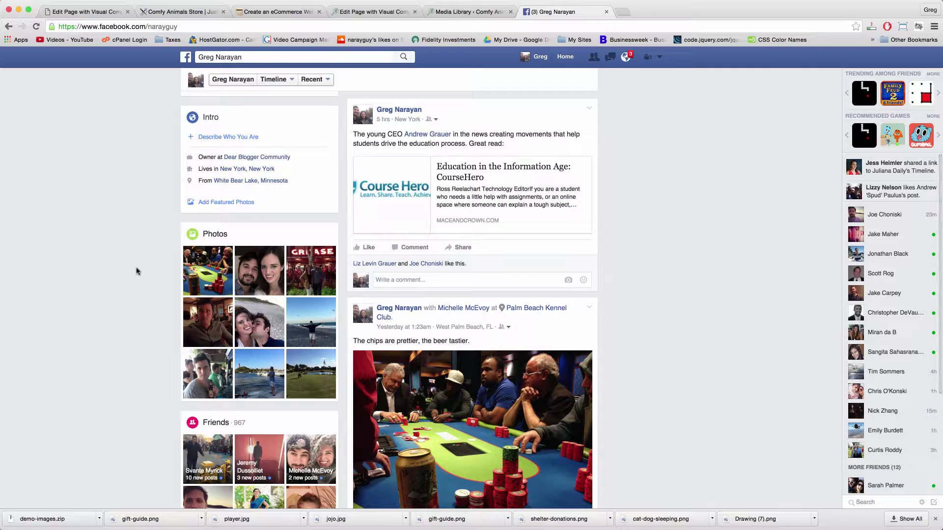
scroll(160, 338, down, 1)
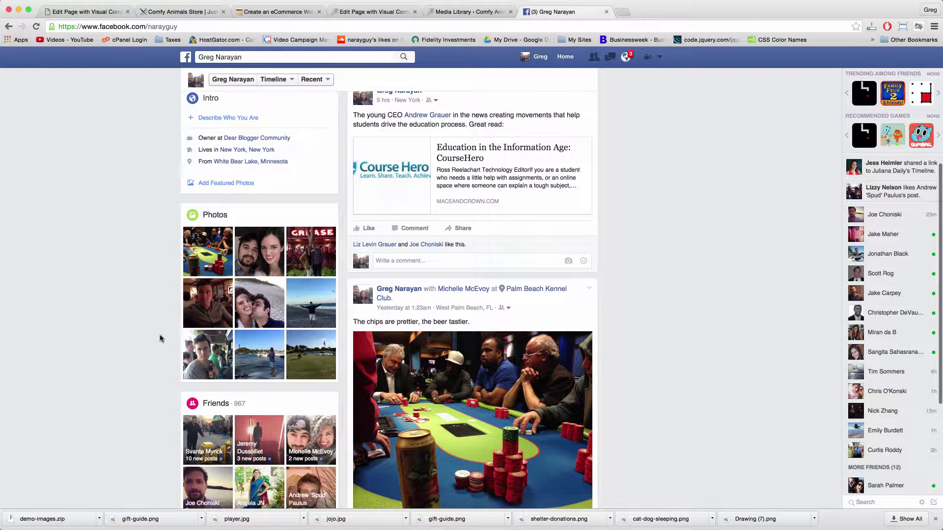
click(319, 359)
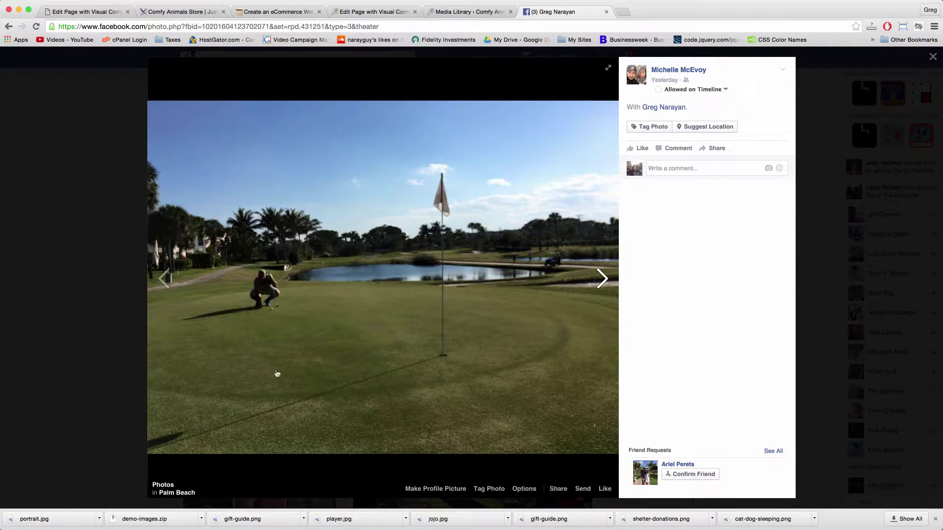
click(406, 145)
click(406, 145)
click(406, 145)
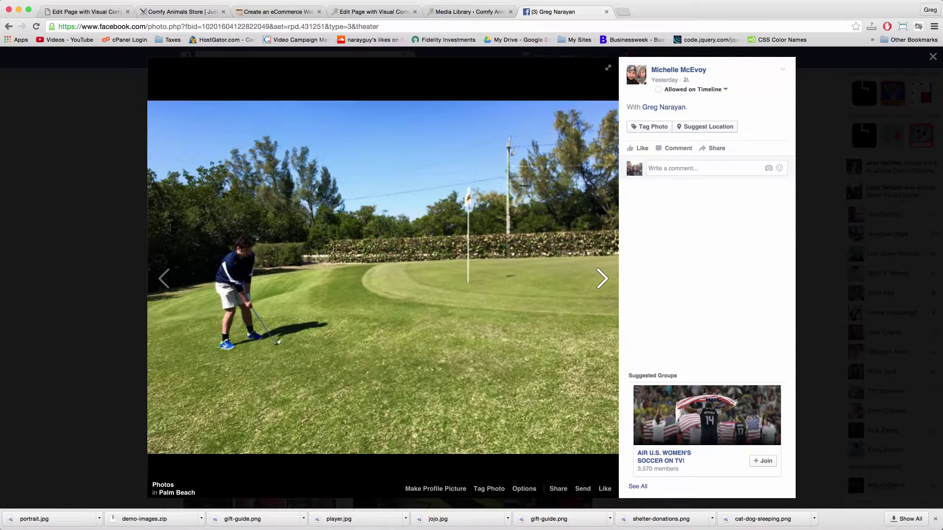
key(Right)
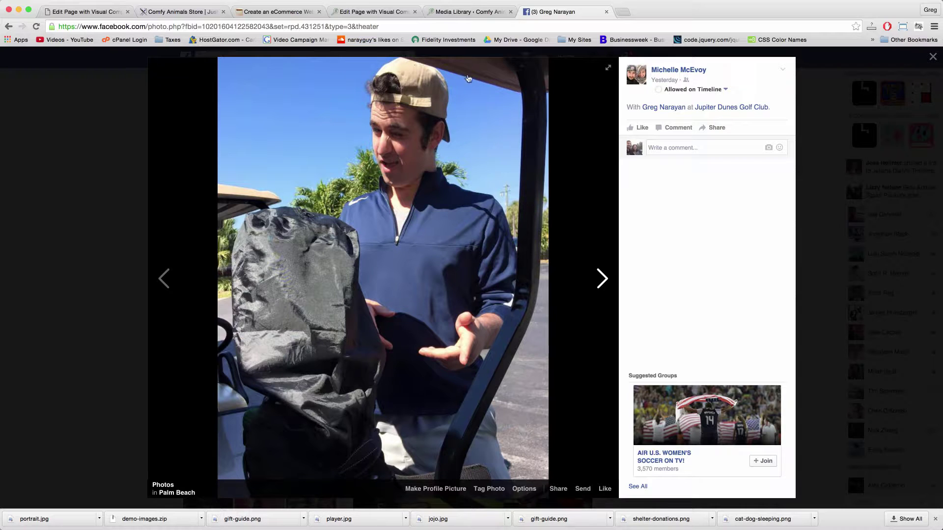
Save the displayed portrait photo to the Desktop as golfing-portrait and close the photo viewer.
right_click(349, 119)
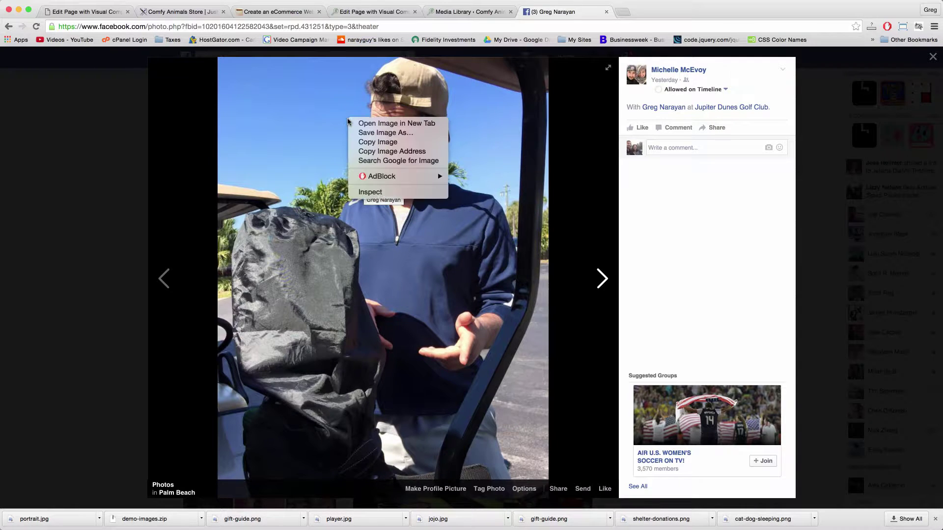
click(362, 132)
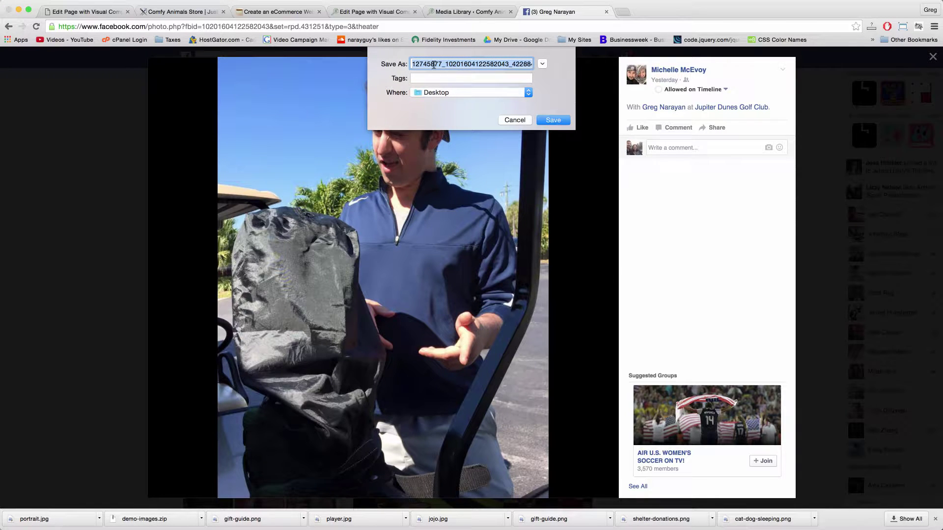
text(golfing-portrait)
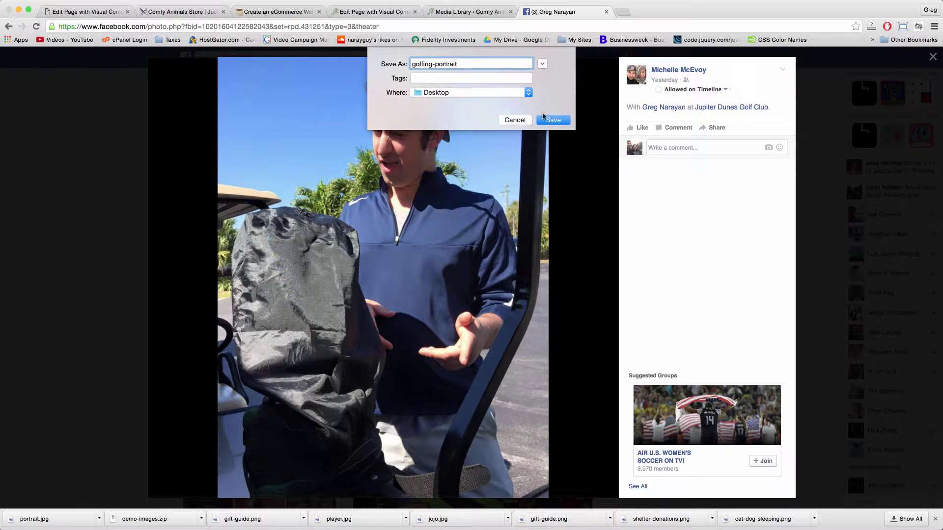
click(553, 120)
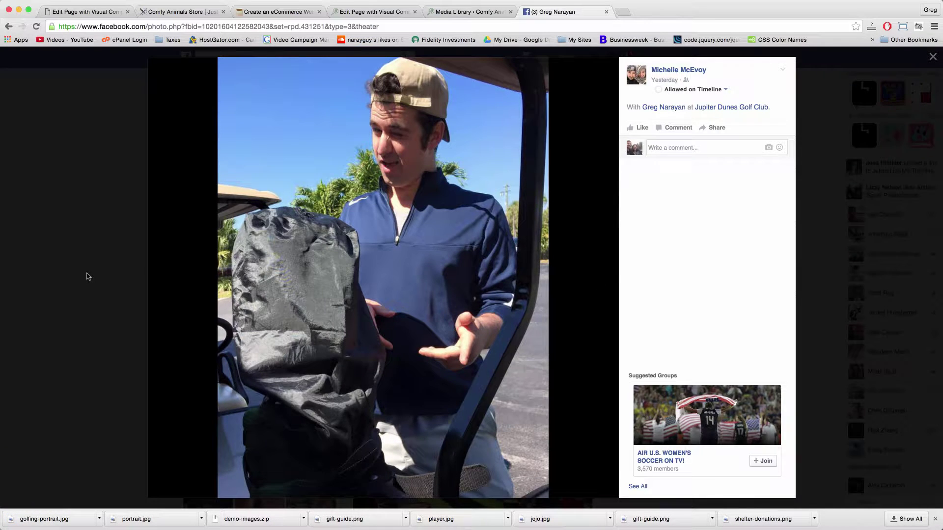
click(87, 275)
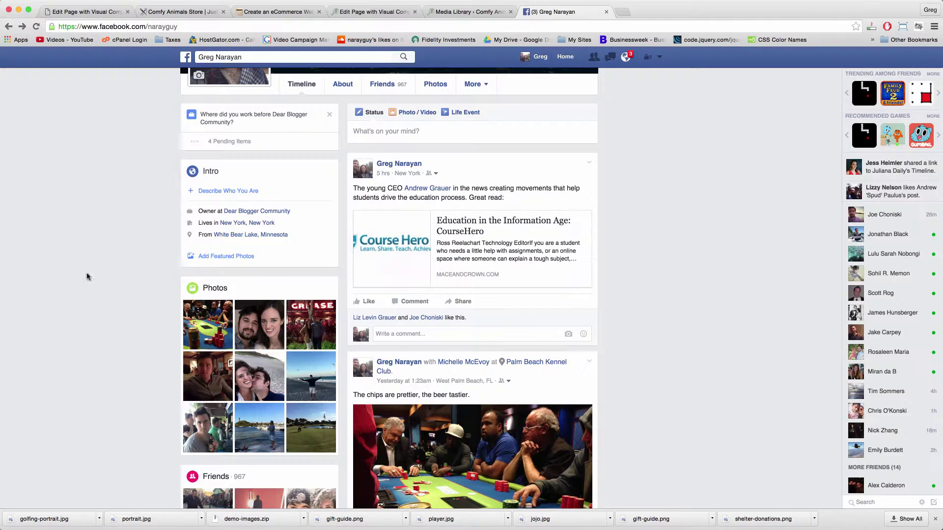
Back in the page editor, add a text block to the new row's first column and delete its placeholder text.
click(471, 15)
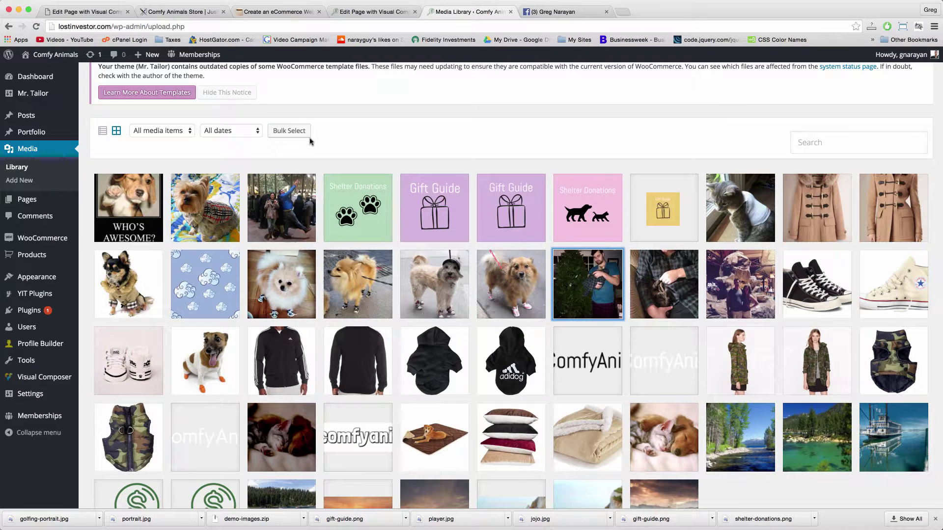
click(84, 12)
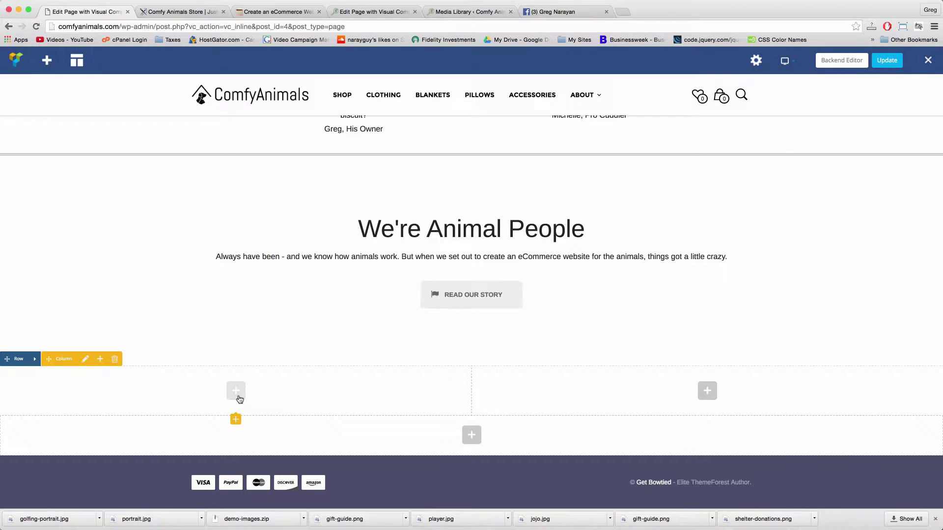
click(235, 391)
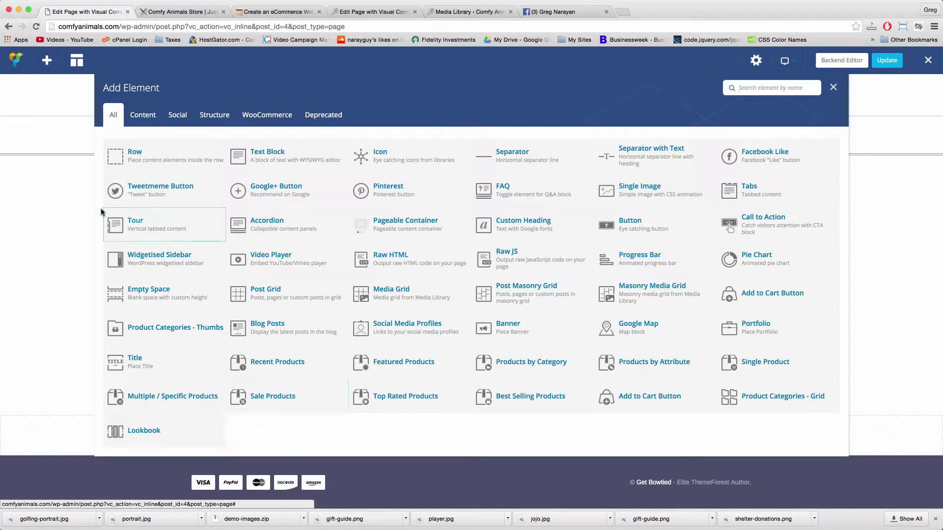
click(268, 152)
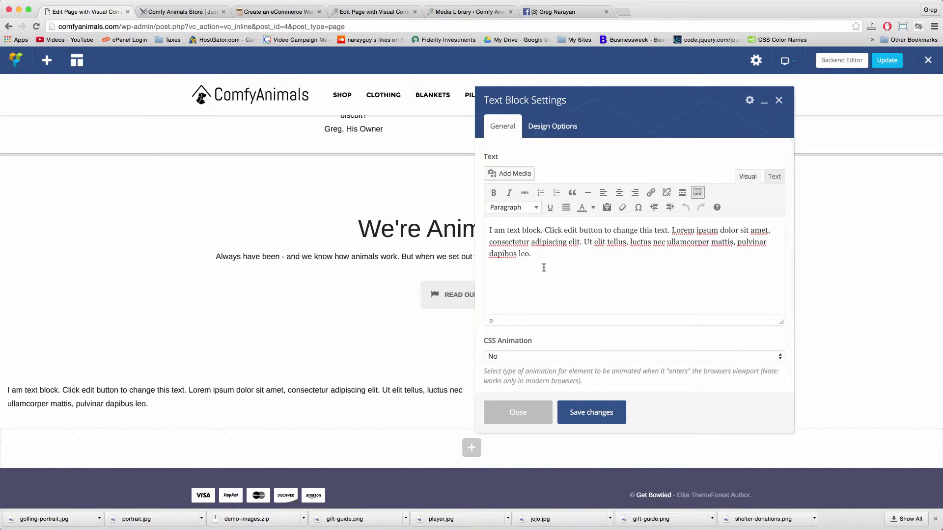
drag(555, 258, 490, 228)
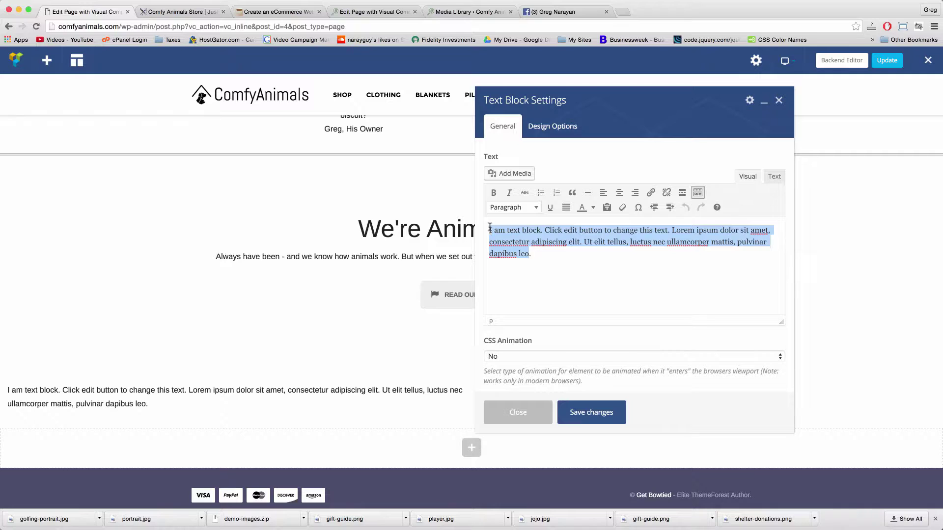
key(BackSpace)
Upload immaculate-consultan.jpg through the first column text block's media picker.
click(511, 175)
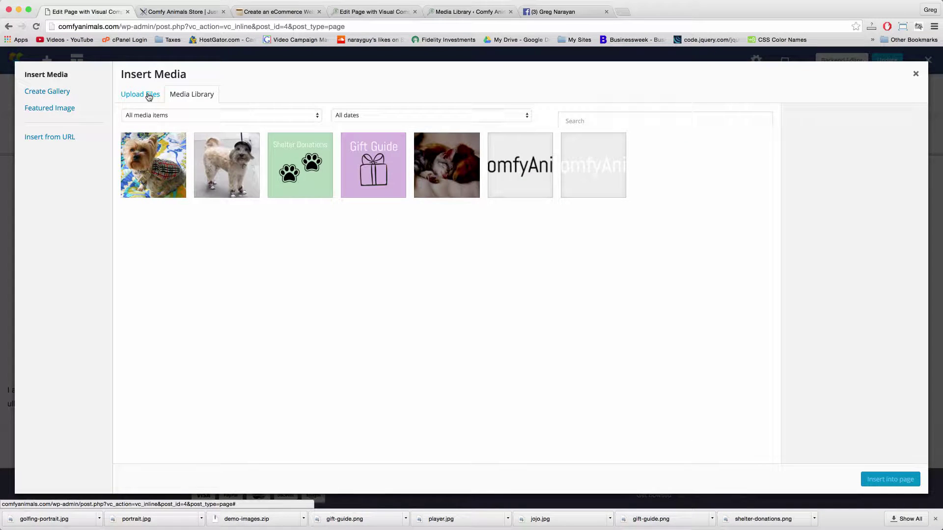
click(149, 95)
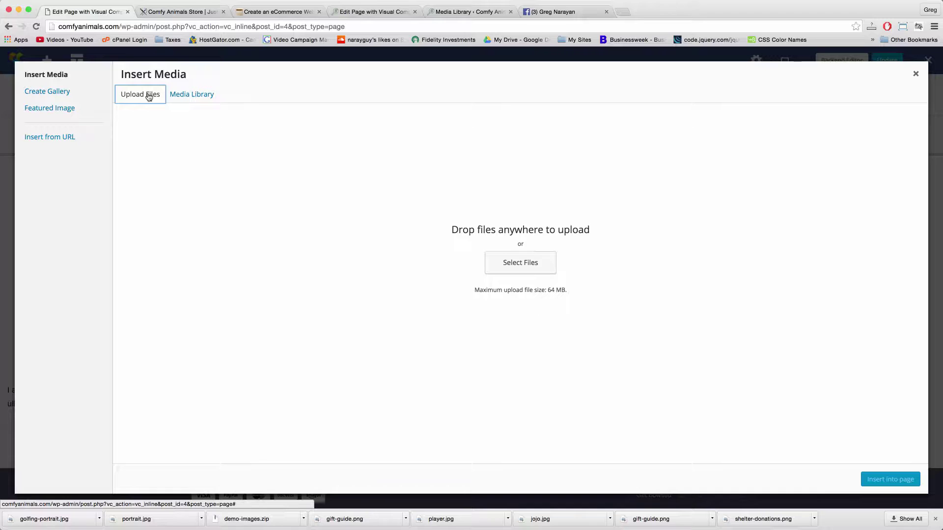
click(528, 266)
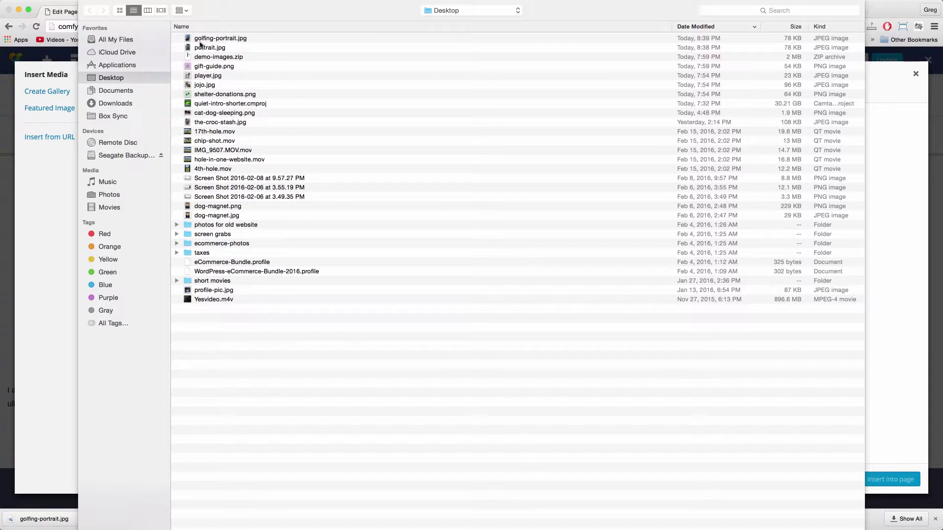
key(Escape)
scroll(826, 282, down, 2)
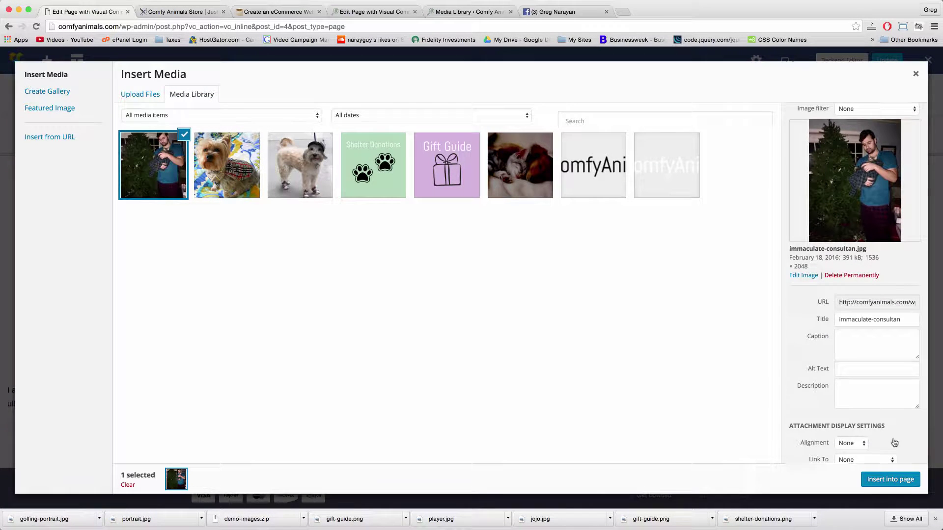
Insert the uploaded Christmas-tree photo into the first column's text block at Full Size – 1536 × 2048 and save the block.
scroll(890, 446, down, 2)
click(878, 444)
click(879, 443)
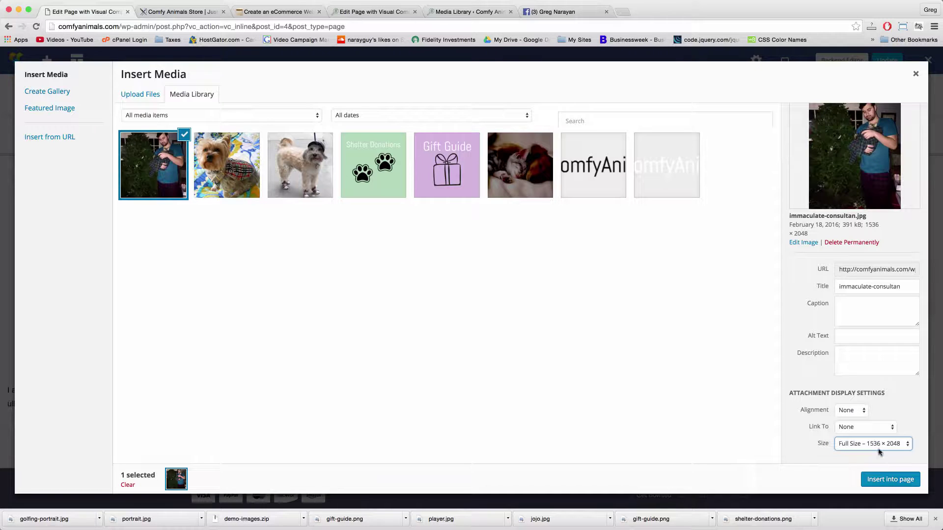
click(878, 480)
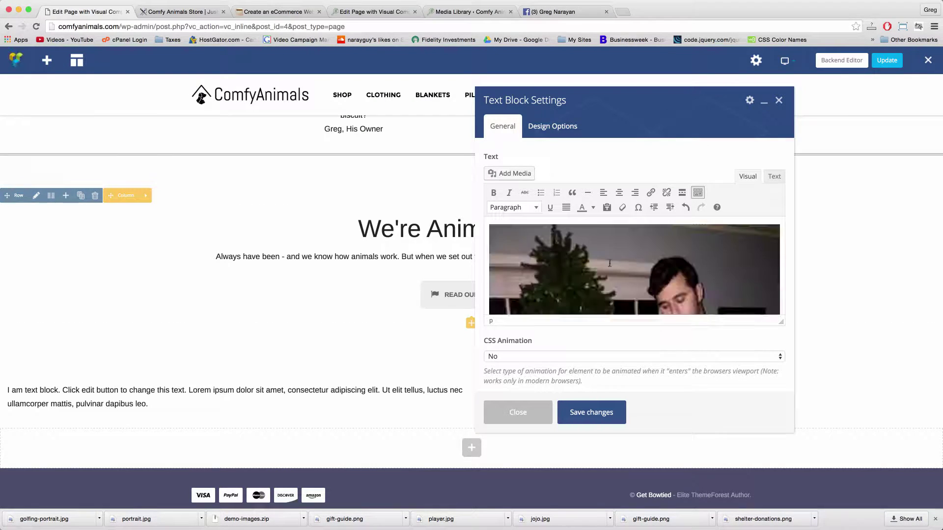
click(591, 412)
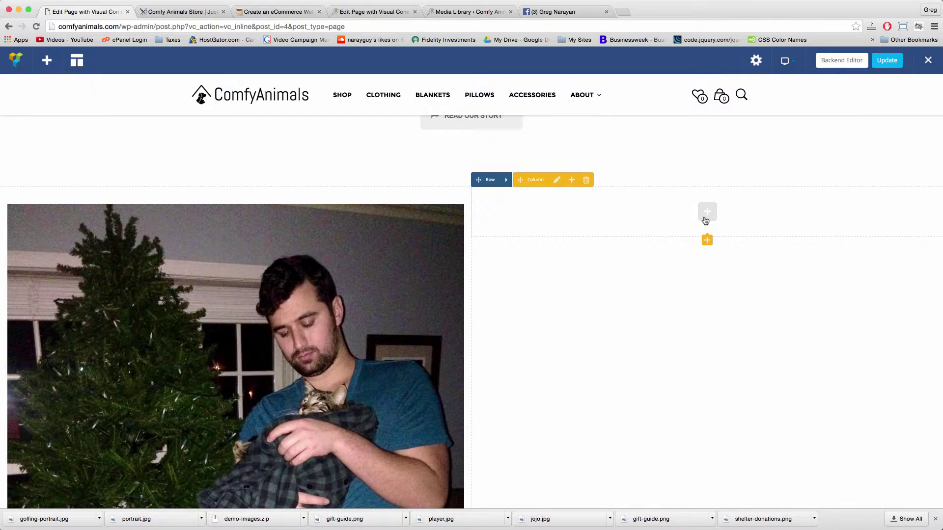
Add a text block to the row's second column and delete its placeholder text.
click(706, 221)
click(263, 152)
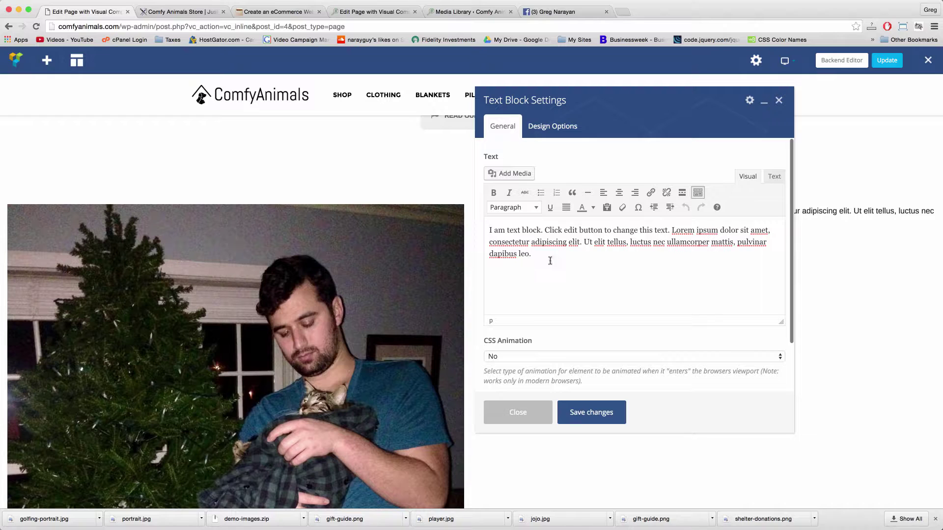
drag(519, 254, 482, 229)
key(BackSpace)
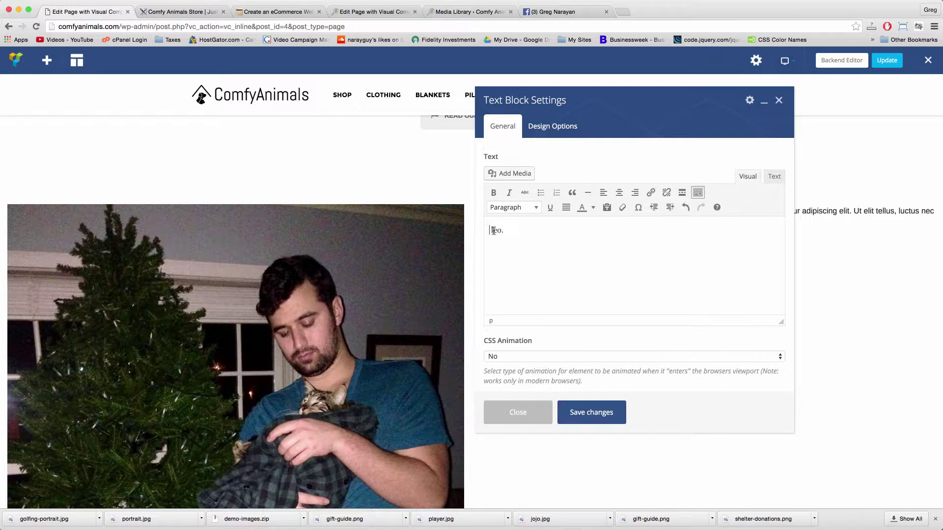
Search the computer for "wolf" from the media uploader and upload wolf-mountain.jpg for the second column's text block.
click(509, 174)
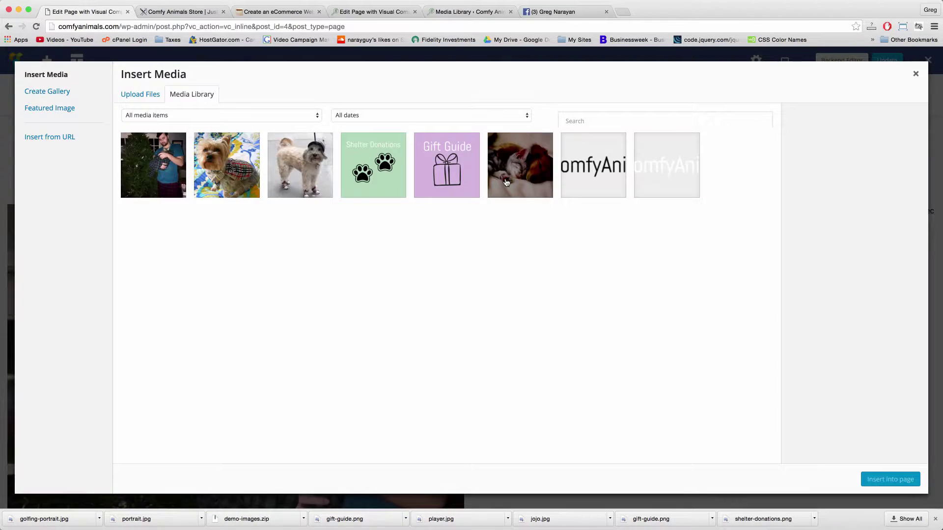
click(135, 94)
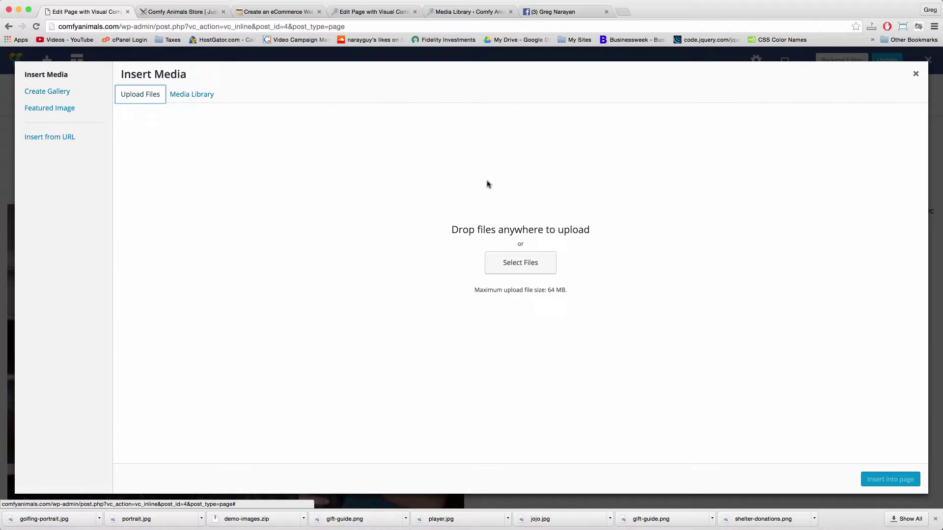
click(519, 257)
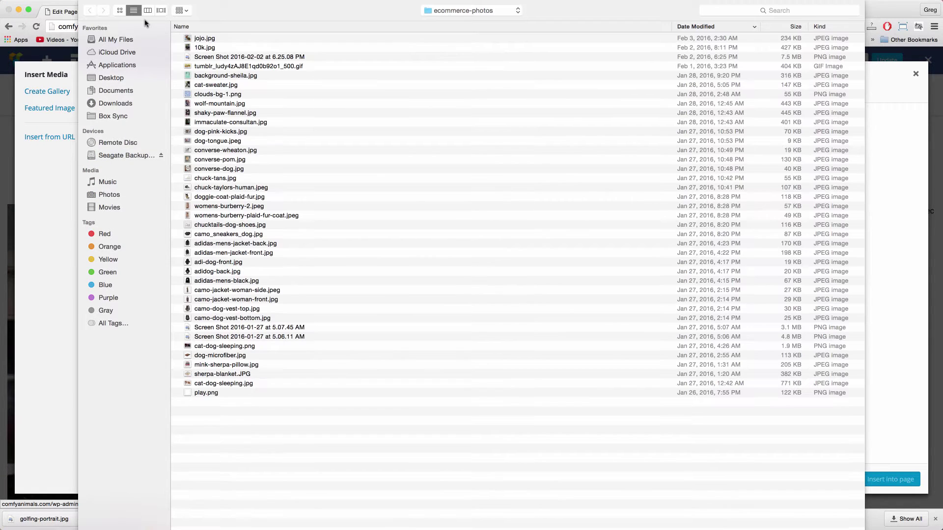
click(777, 9)
text(wof)
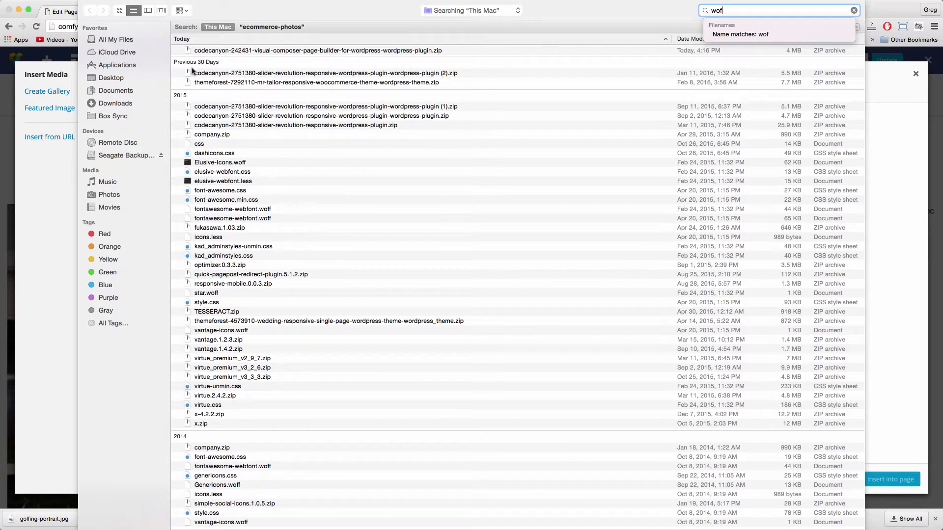
key(BackSpace)
text(lf)
double_click(211, 52)
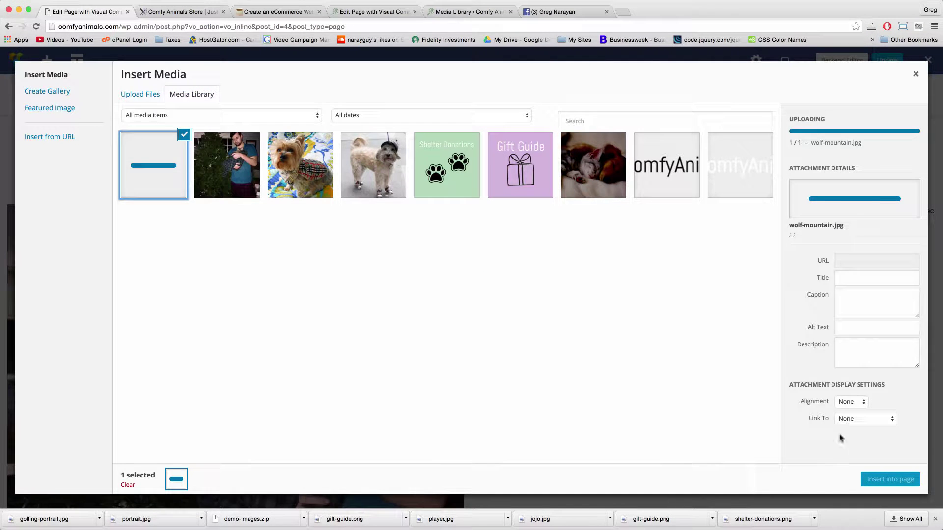
Insert the full-size wolf-mountain photo into the second column's text block, save the block and close its settings.
scroll(814, 256, down, 1)
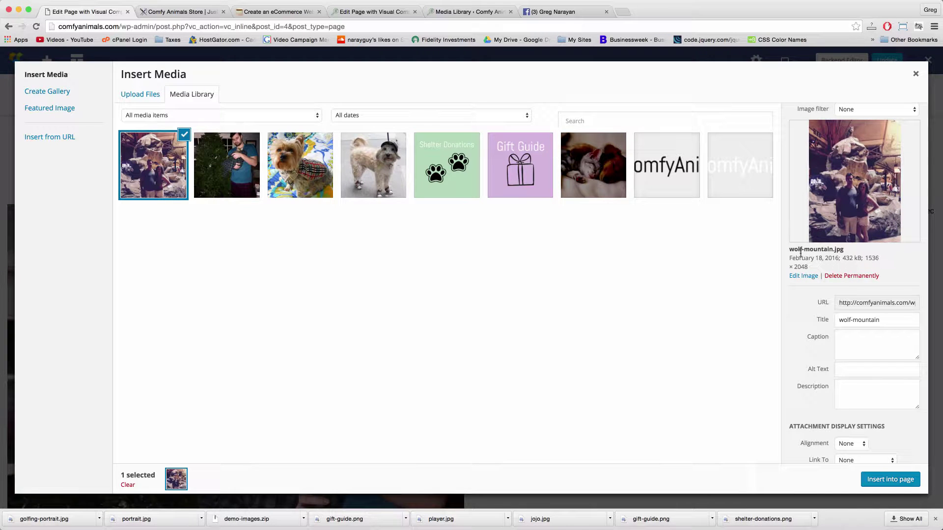
scroll(819, 276, down, 1)
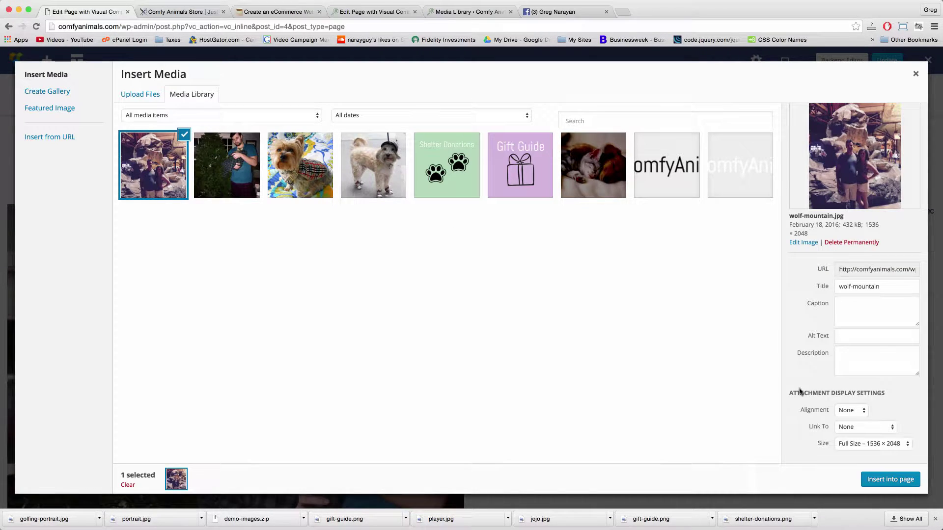
click(878, 484)
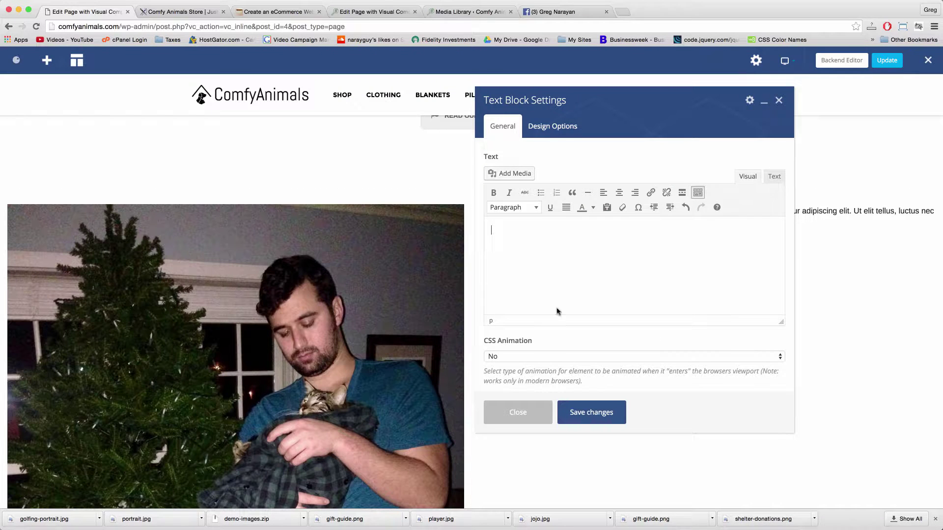
click(594, 417)
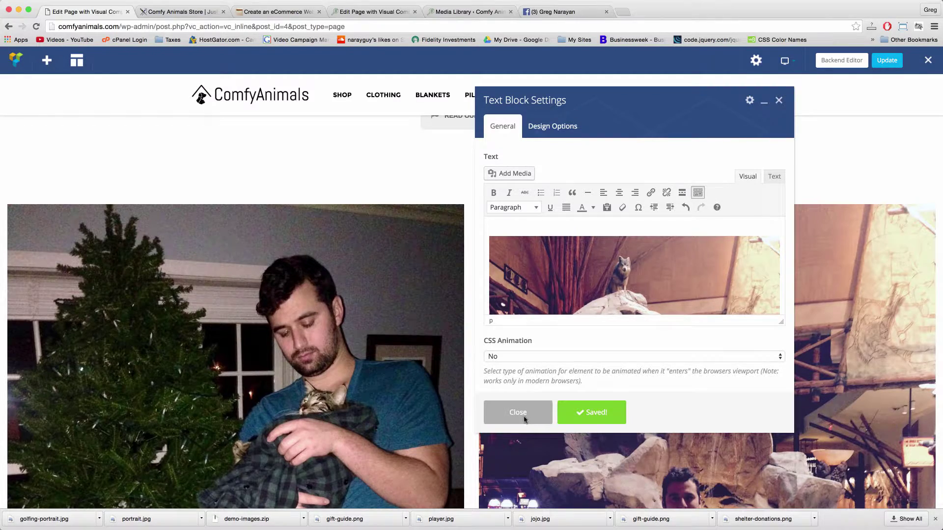
click(518, 412)
Compare the two column photos, and delete the wolf-mountain photo from the second column's text block.
scroll(523, 341, down, 10)
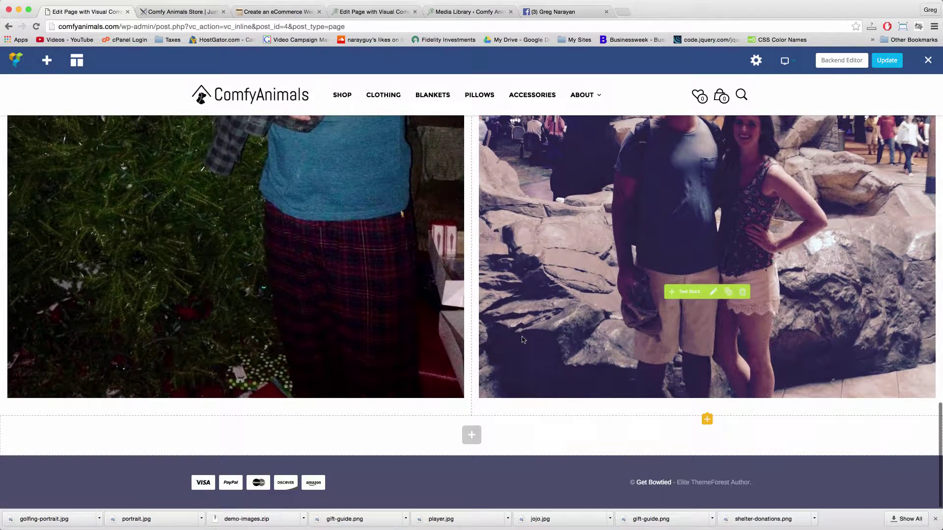
scroll(524, 339, up, 10)
scroll(524, 339, down, 5)
scroll(522, 339, up, 3)
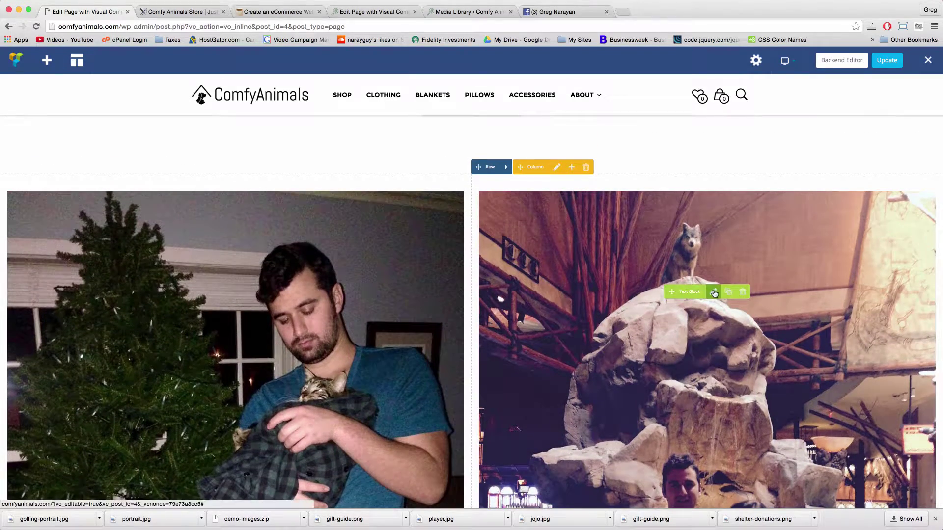
click(714, 292)
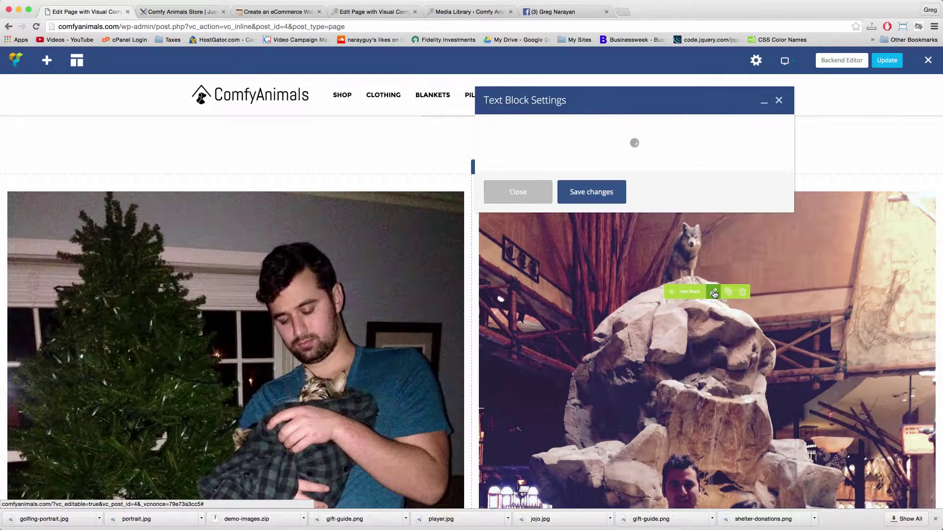
click(592, 257)
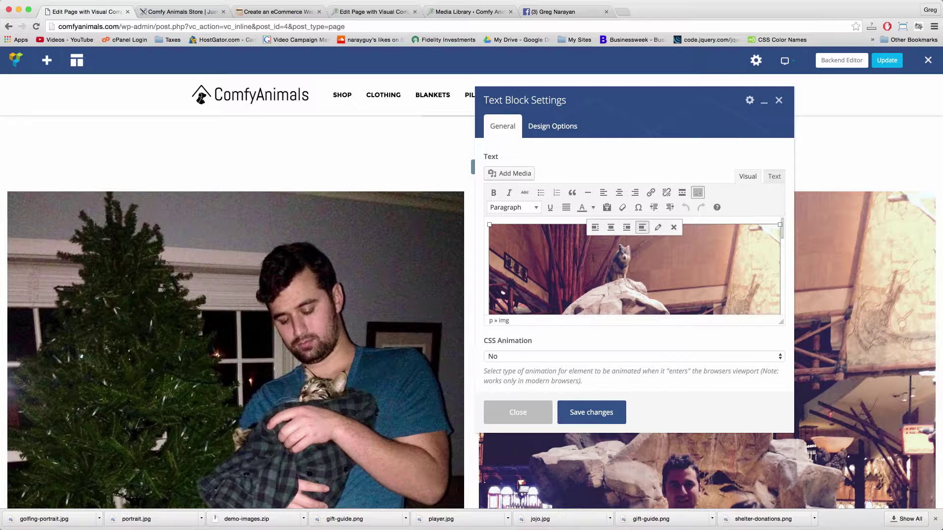
key(Delete)
Upload golfing-portrait.jpg from the Desktop through the second column text block's media picker.
click(514, 173)
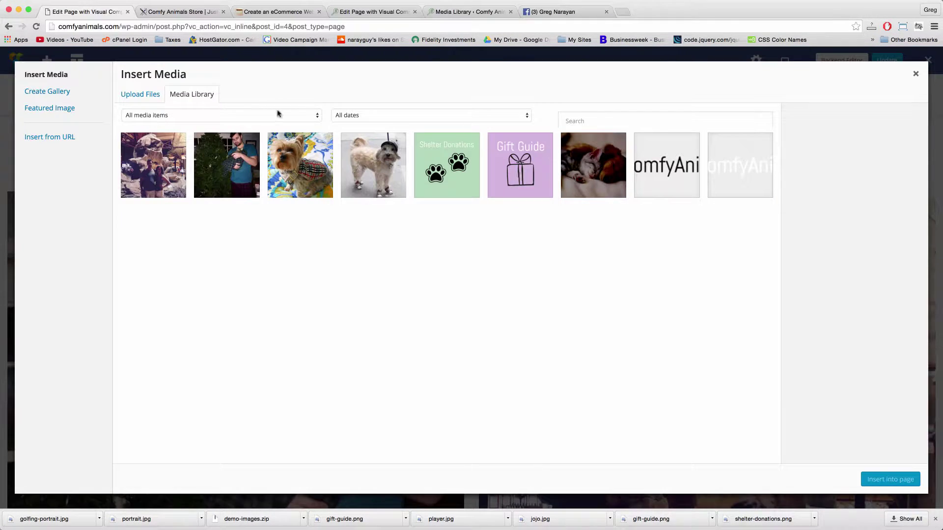
click(148, 100)
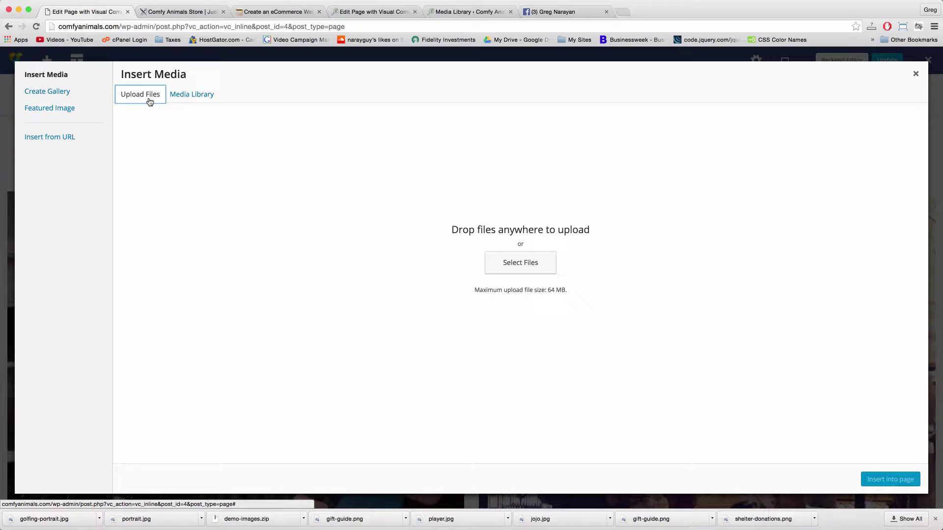
click(533, 262)
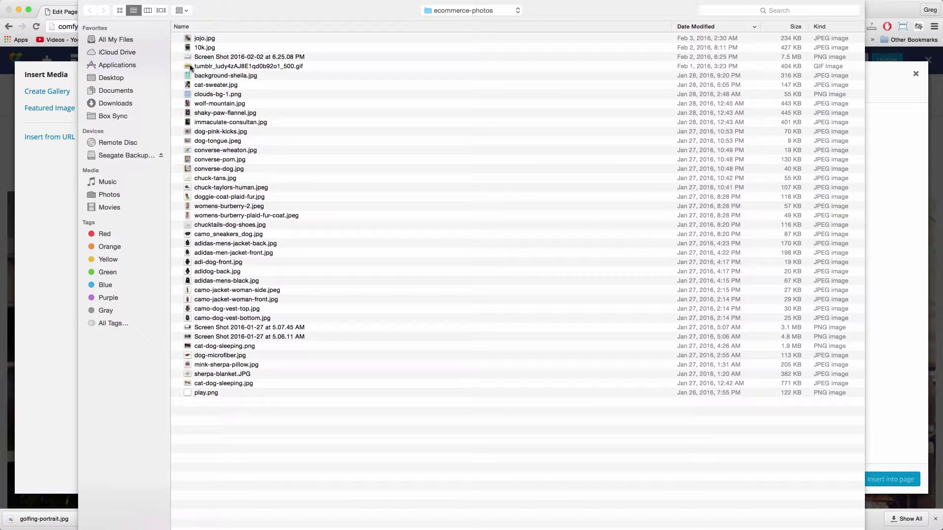
click(120, 102)
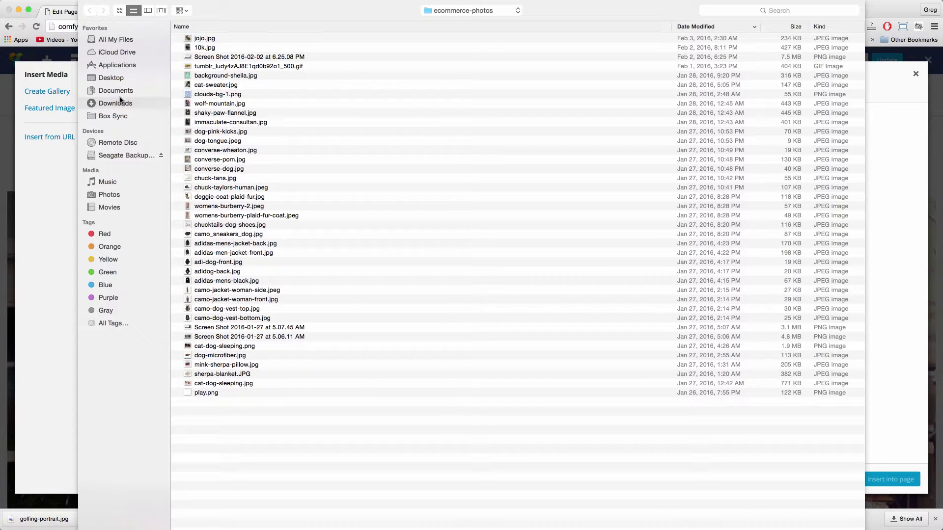
click(120, 79)
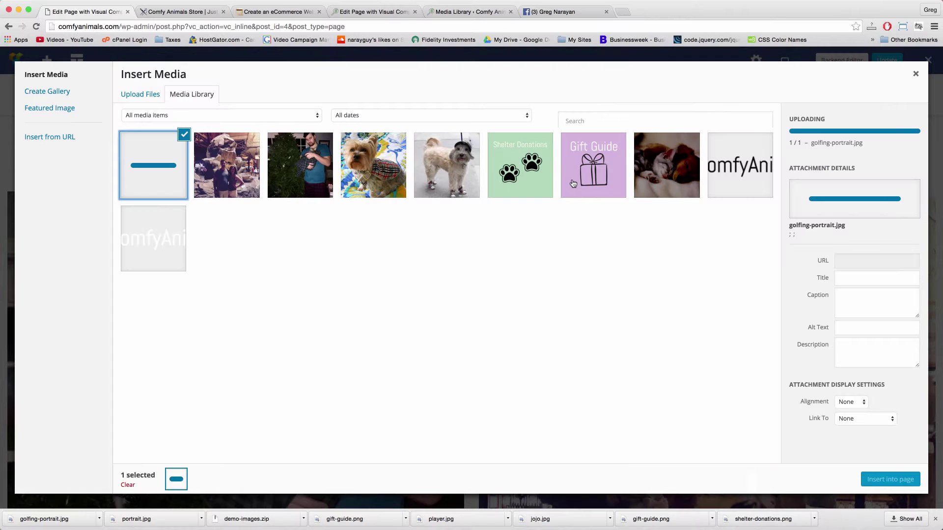
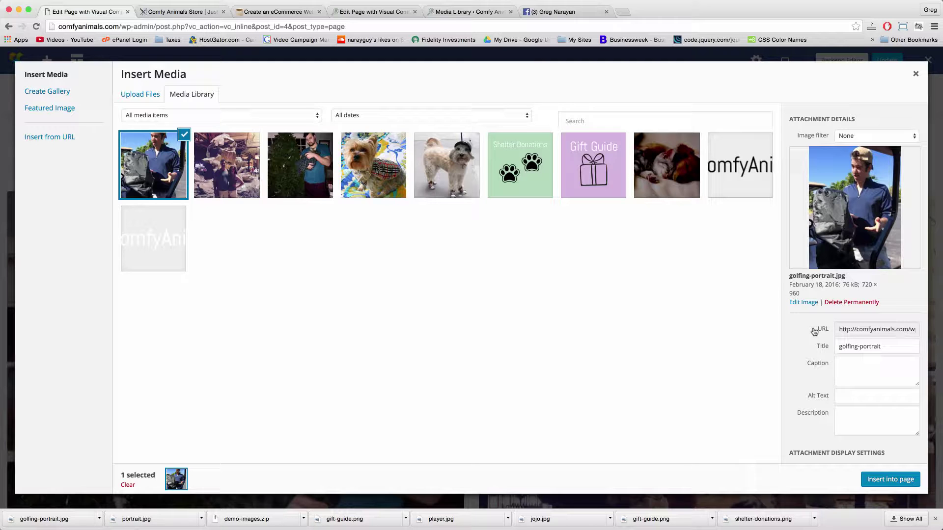
Insert the golfing-portrait photo into the second column's text block, save the block and close its settings.
scroll(814, 331, down, 3)
click(908, 479)
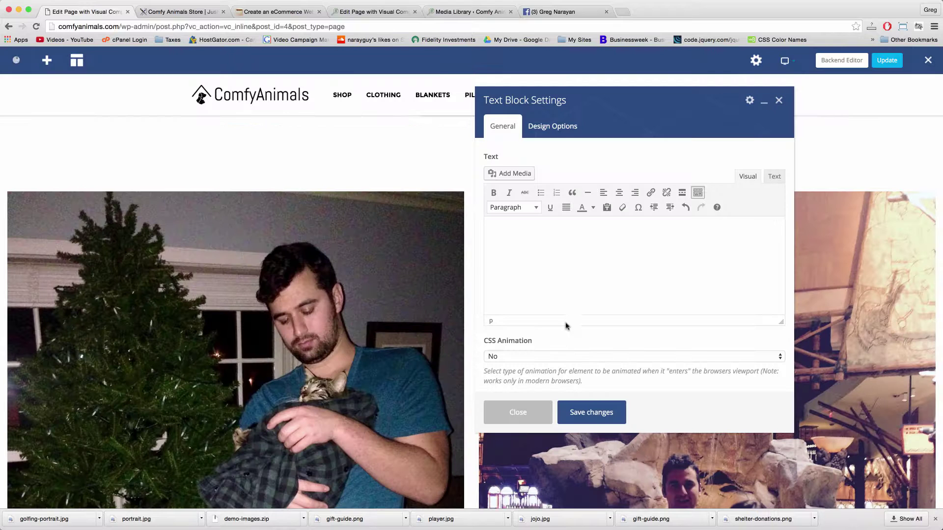
click(589, 417)
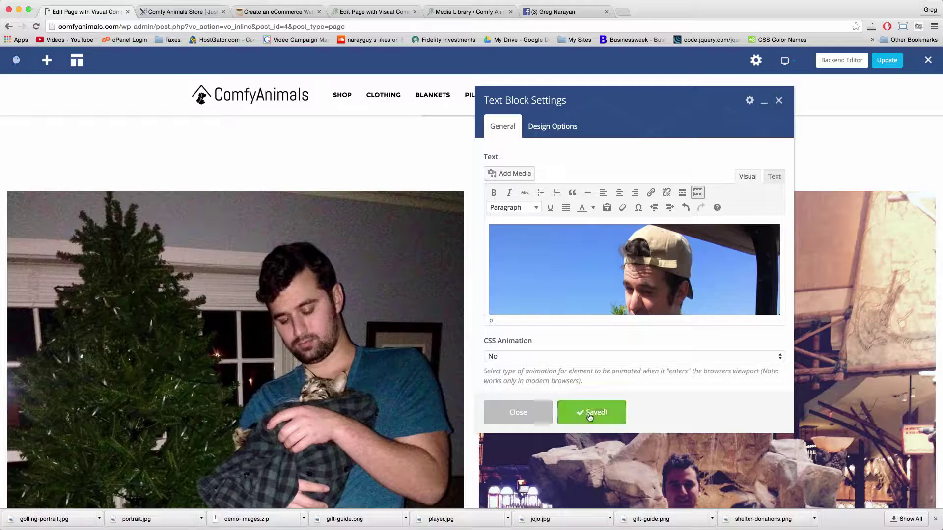
click(521, 411)
Compare the two photos on the page, examine the golfing-portrait image's width and height in its HTML, and close the settings unsaved.
scroll(504, 341, down, 8)
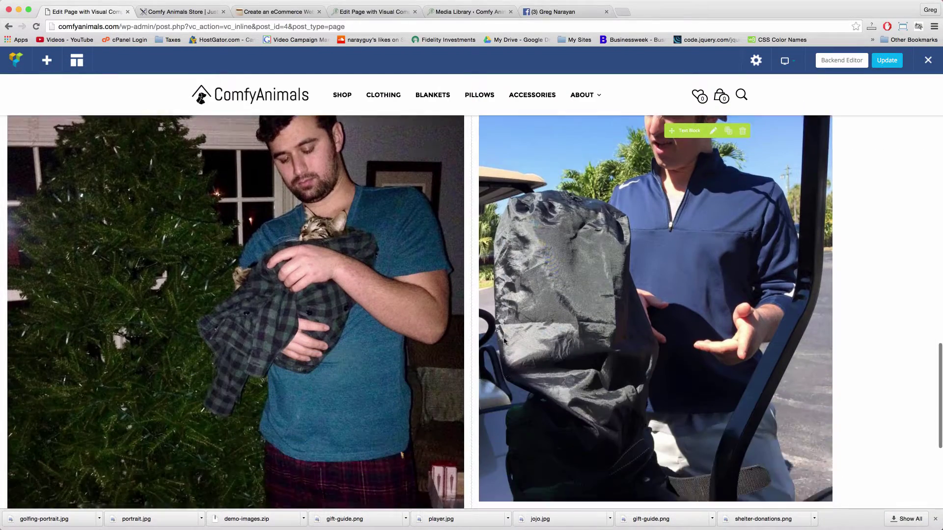
scroll(505, 341, up, 8)
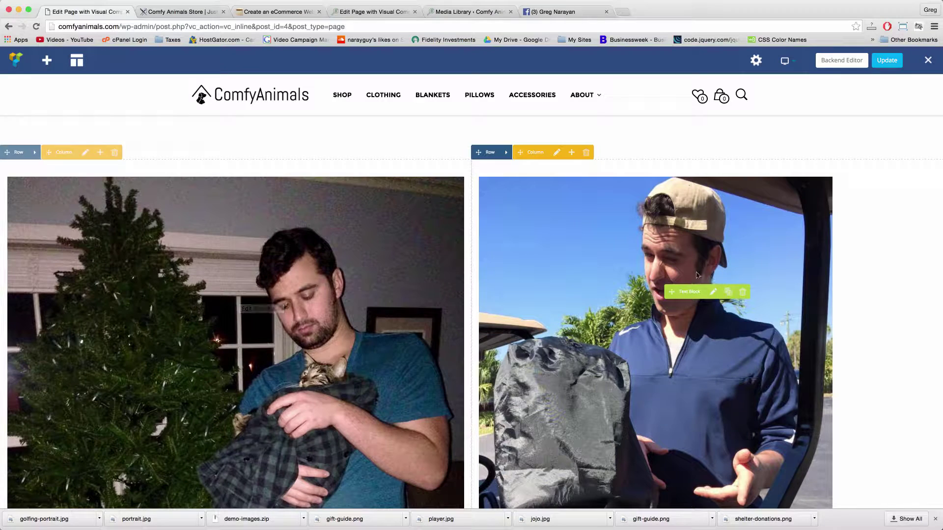
click(713, 293)
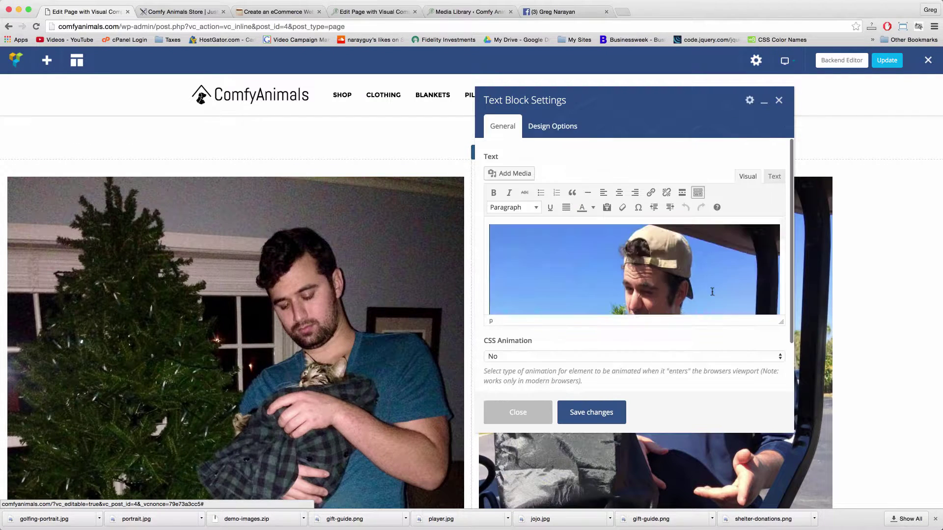
click(775, 177)
double_click(663, 229)
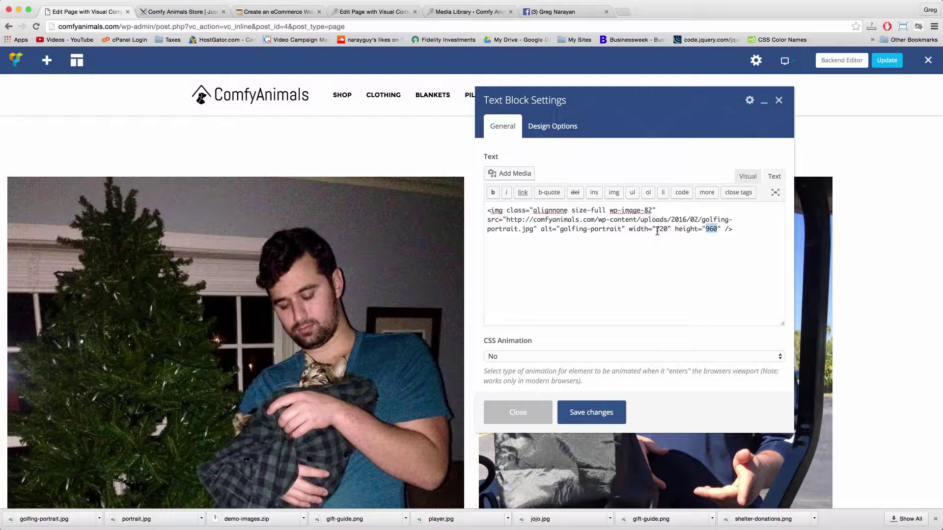
click(518, 414)
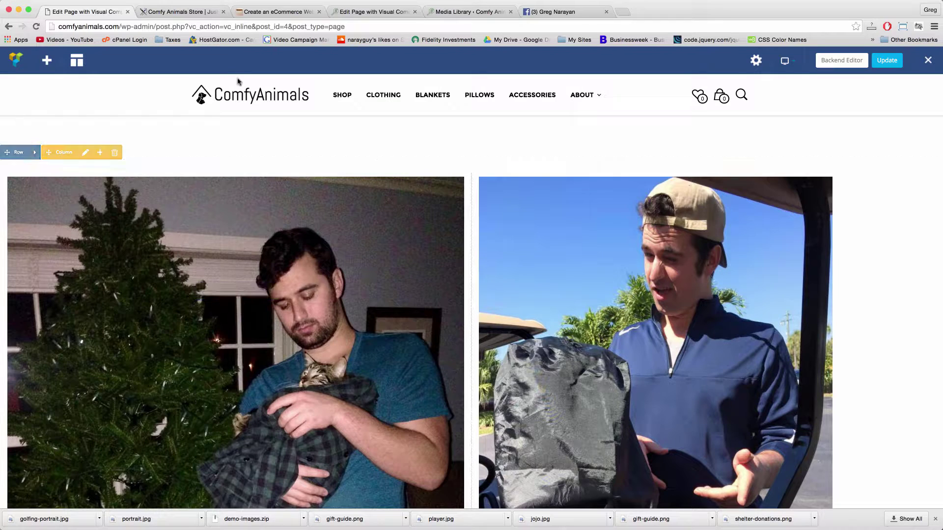
Open the golfing-portrait image's attachment details from the site's media library in a separate browser tab.
click(248, 97)
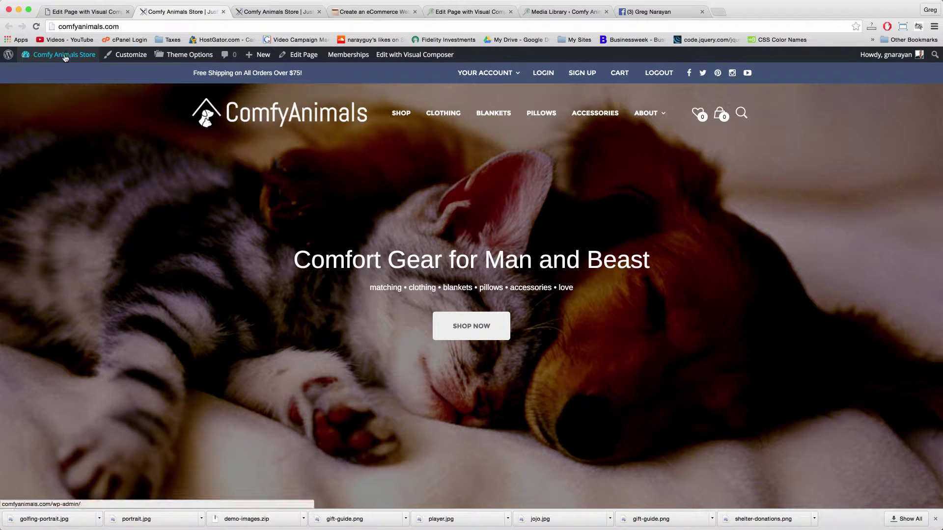
mouse_move(64, 58)
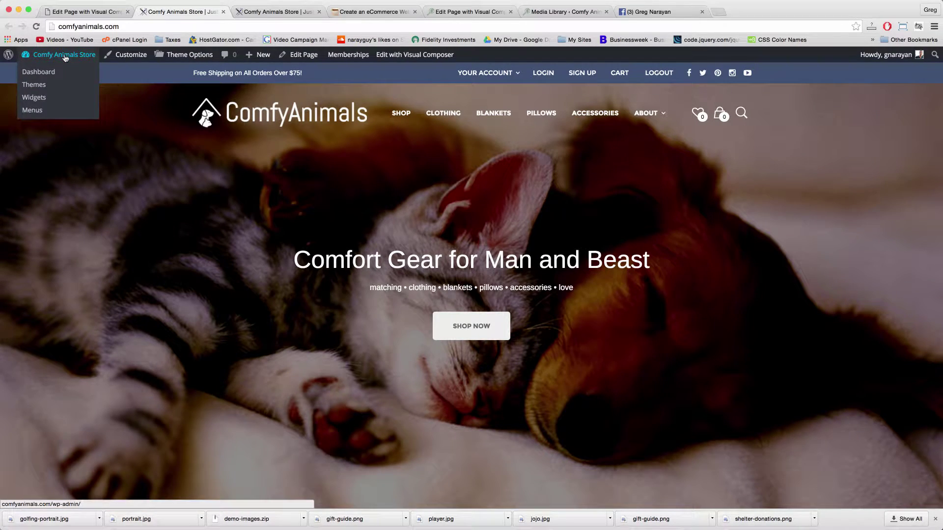
click(64, 56)
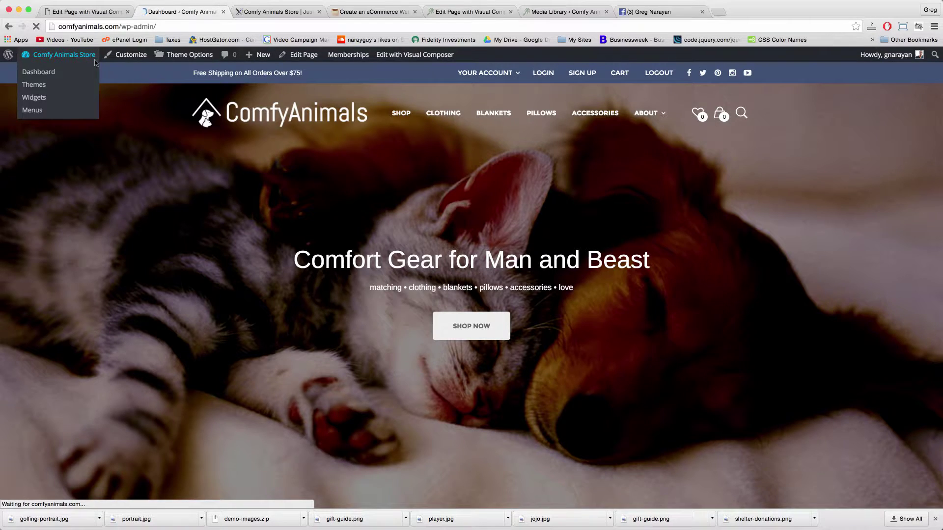
click(46, 185)
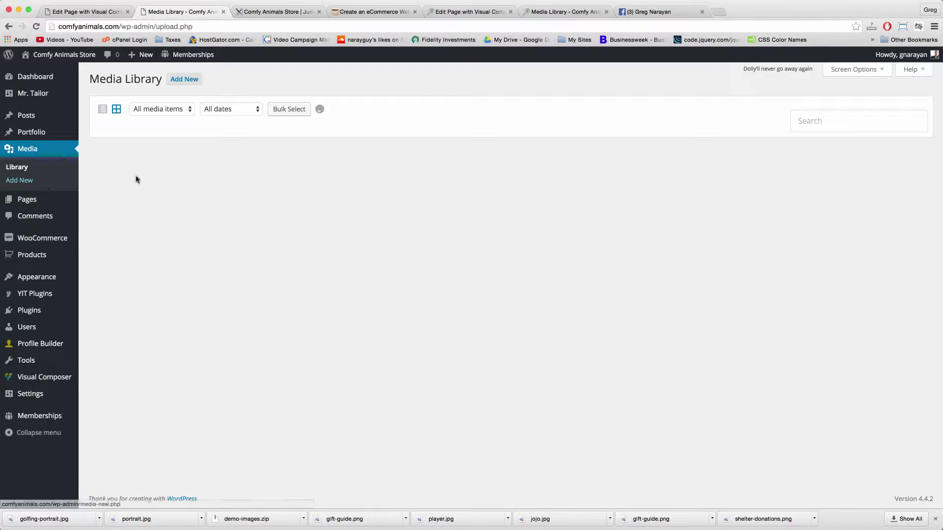
click(145, 192)
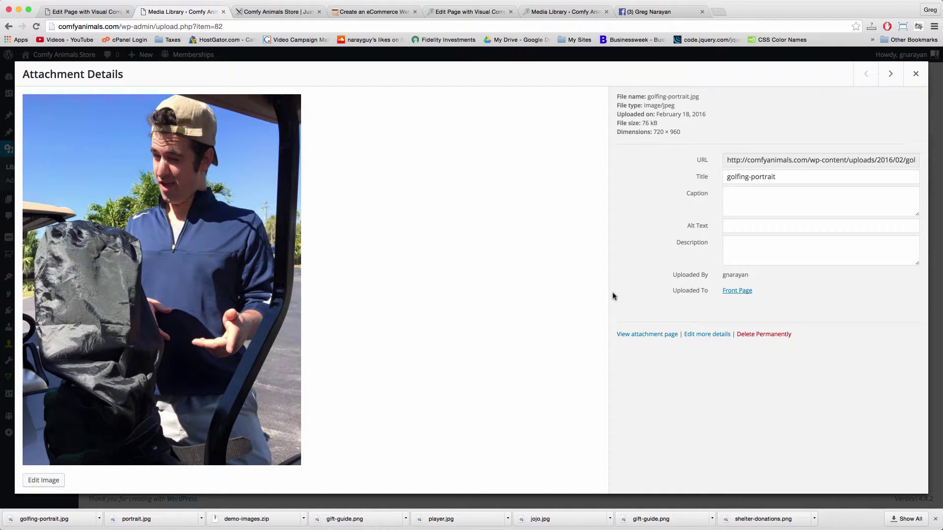
Crop the golfing-portrait image to about 463 × 570 pixels around the man's upper body, save it and close its details.
click(43, 480)
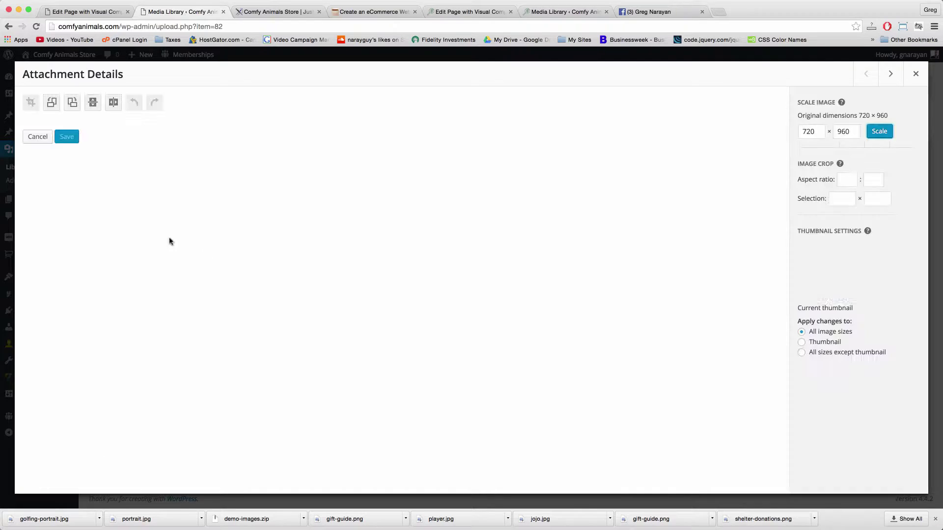
drag(46, 135, 140, 250)
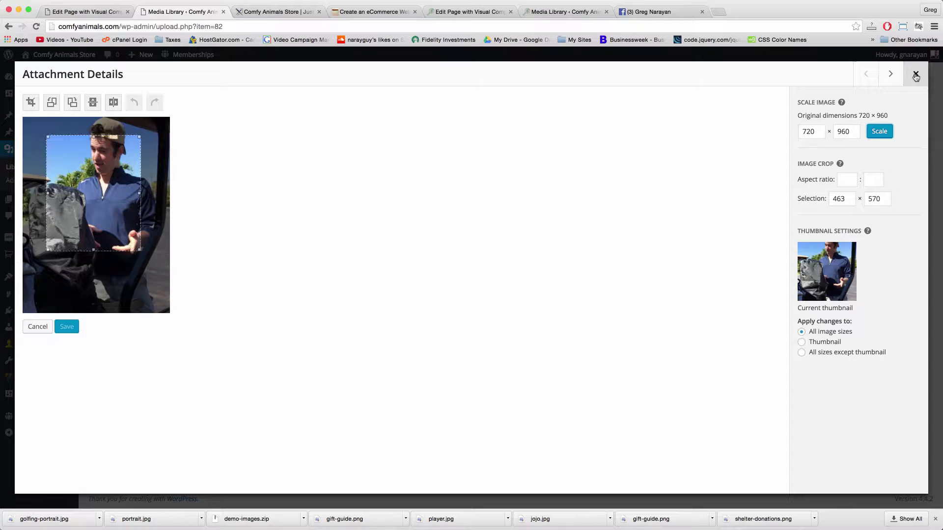
drag(54, 156, 64, 138)
click(30, 102)
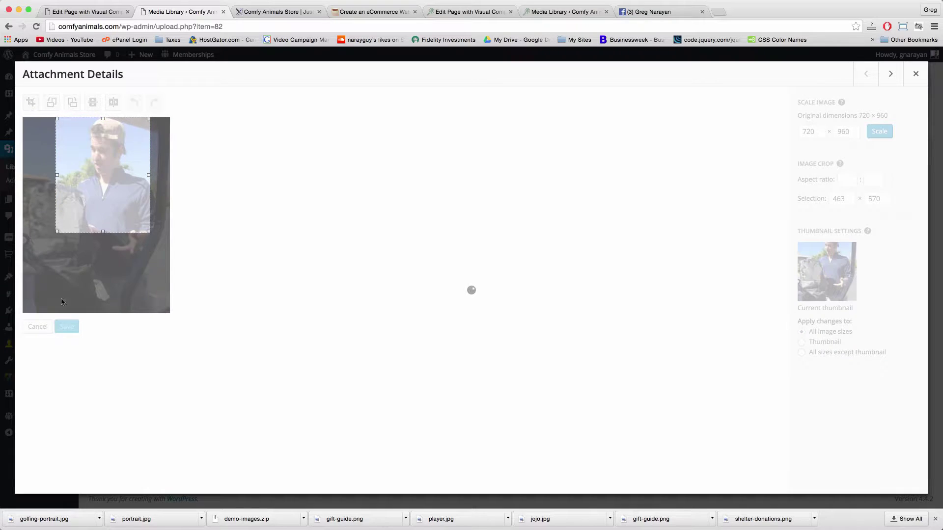
click(65, 329)
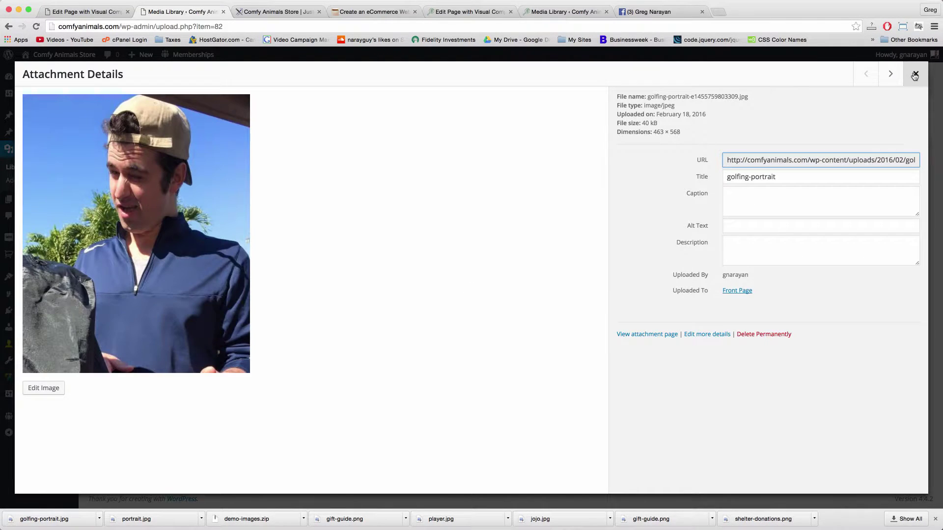
click(914, 74)
Permanently delete the golfing-portrait image from the media library.
click(136, 185)
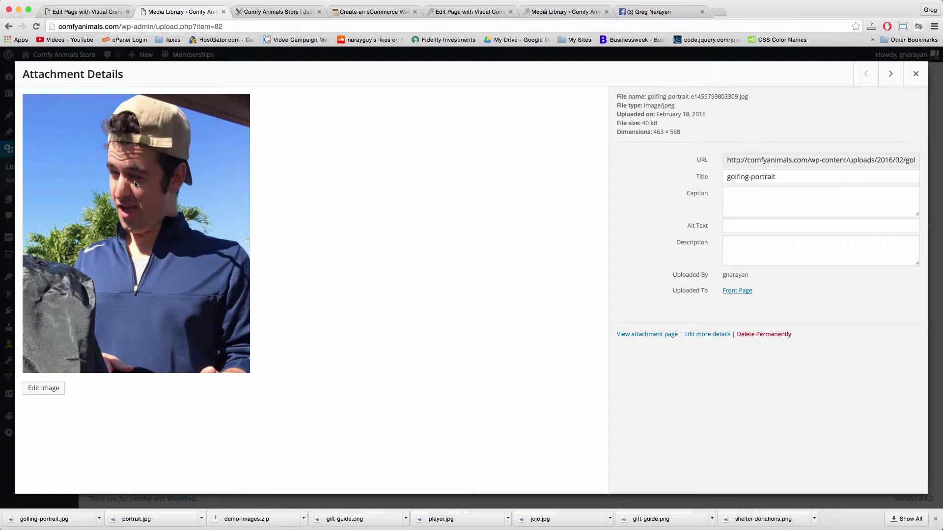
click(767, 334)
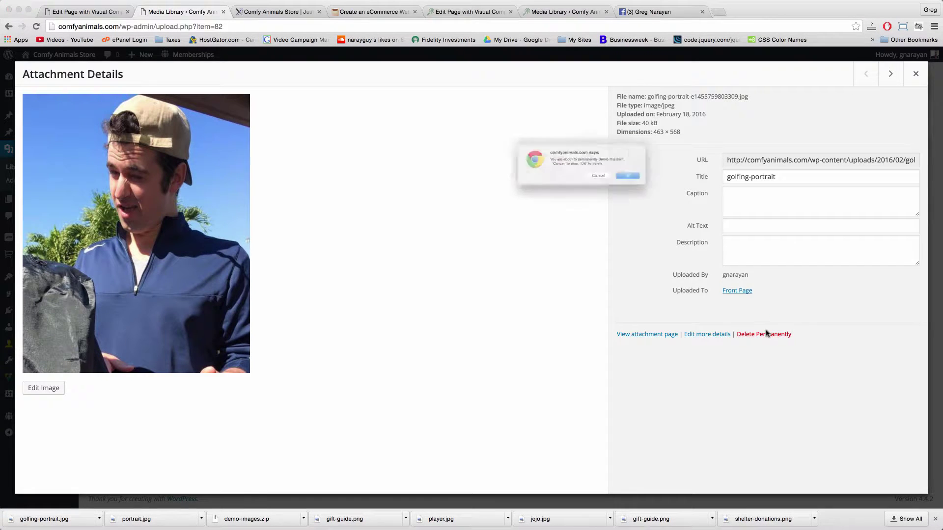
key(Return)
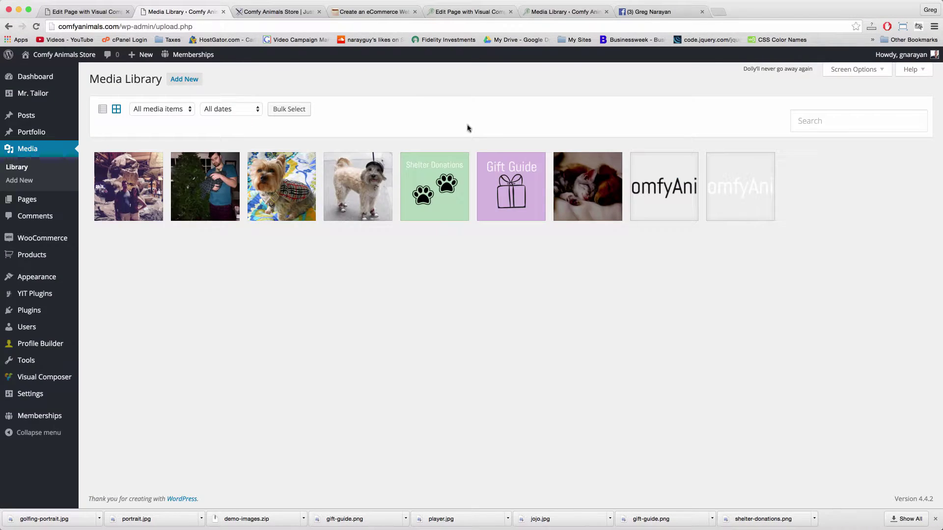
Return to the home page editor, center the wolf-mountain photo in the second column's text block and save the block.
click(92, 11)
click(504, 228)
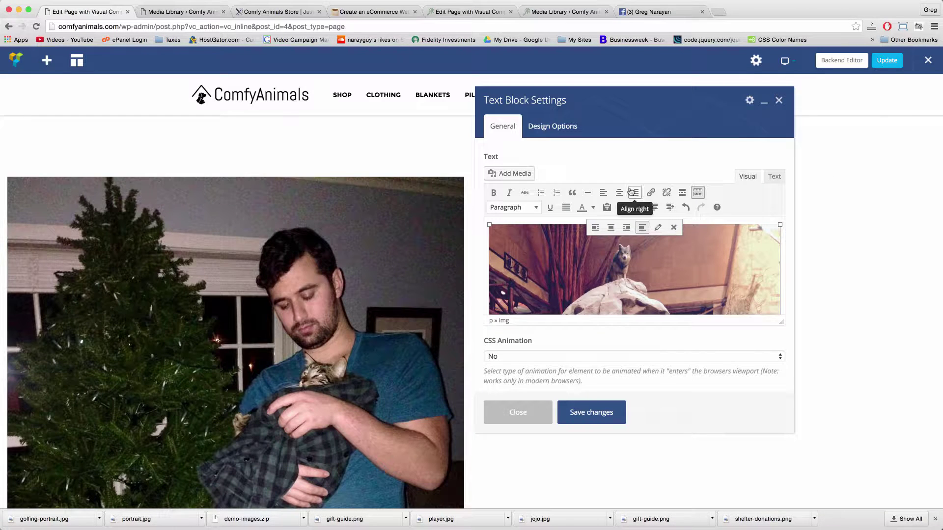
click(619, 193)
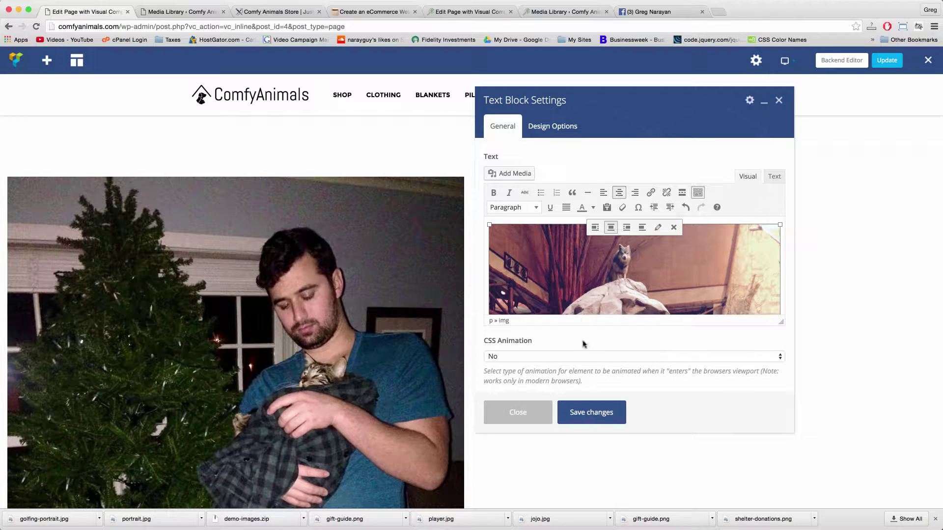
click(585, 414)
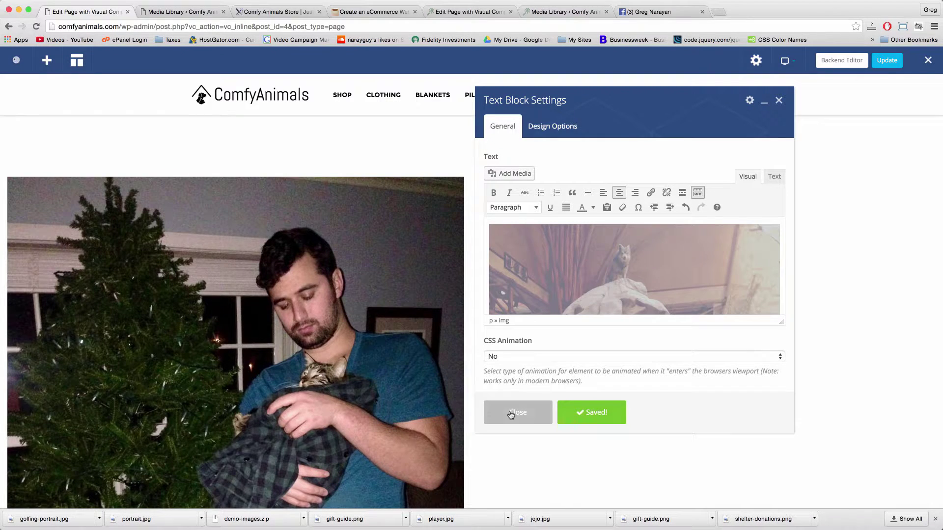
Set the padding of the column with the Christmas tree photo to 0 on all four sides and save it.
click(511, 419)
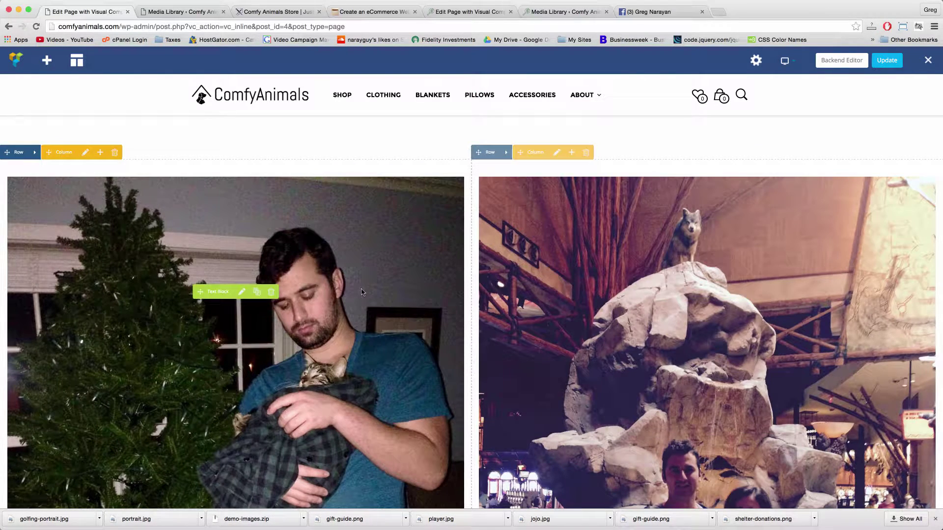
click(84, 153)
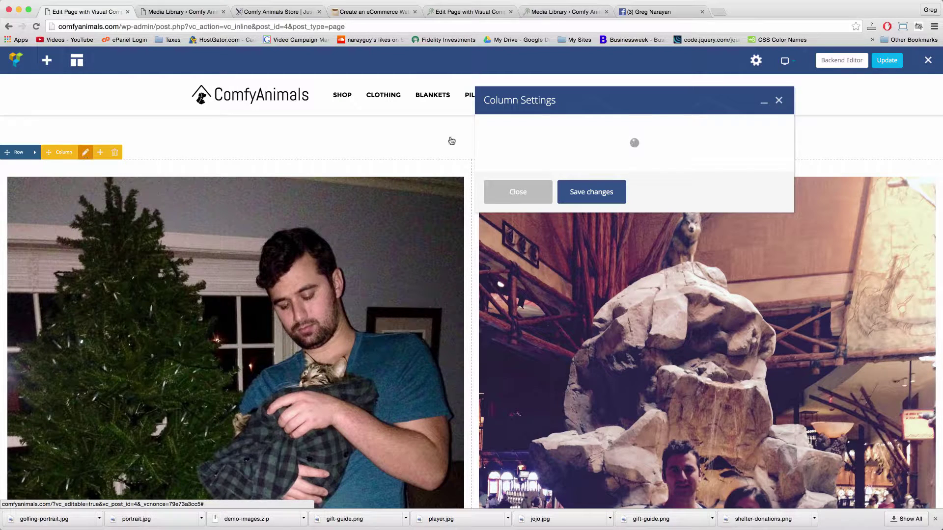
click(545, 133)
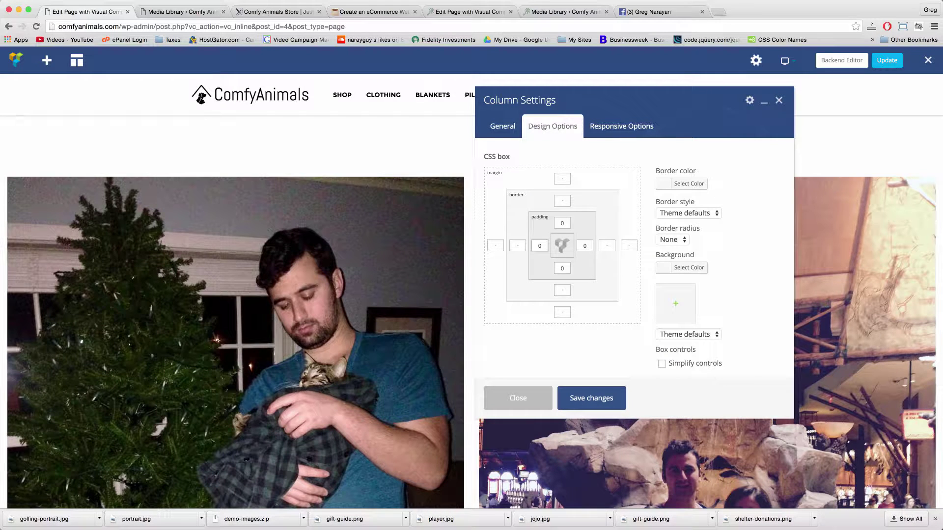
click(593, 397)
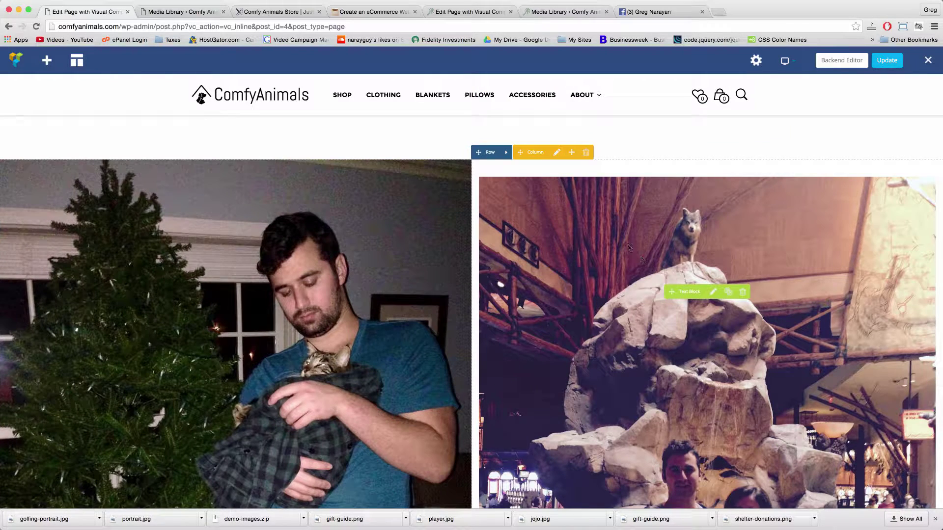
Set the padding of the column with the wolf-on-rocks photo to 0 on all four sides and save it.
click(555, 153)
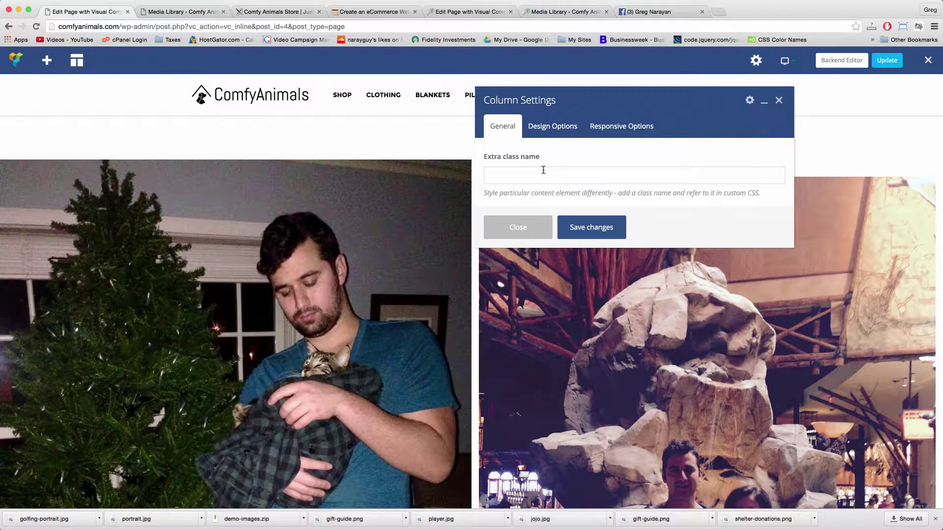
click(554, 129)
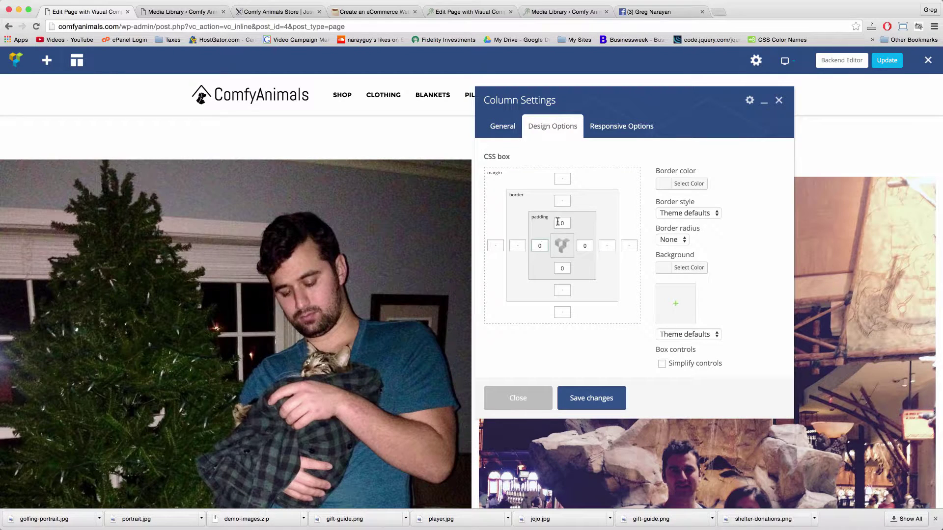
click(595, 405)
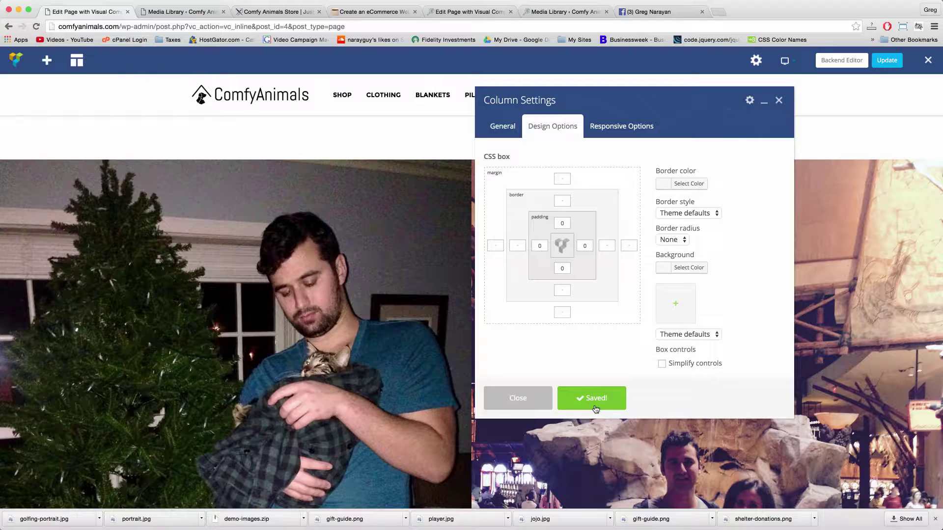
click(544, 399)
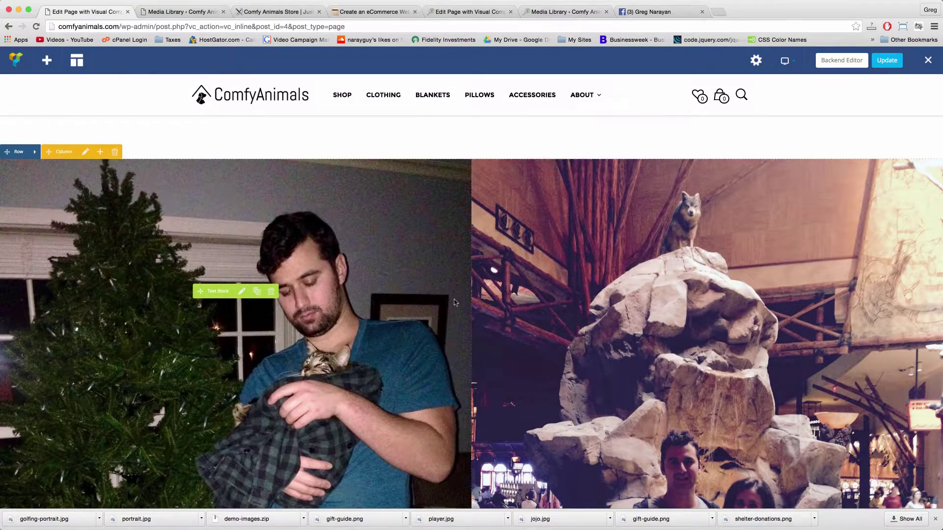
Update the page and review the live homepage from the hero section to the two photos above the footer.
scroll(455, 303, down, 10)
scroll(455, 303, up, 15)
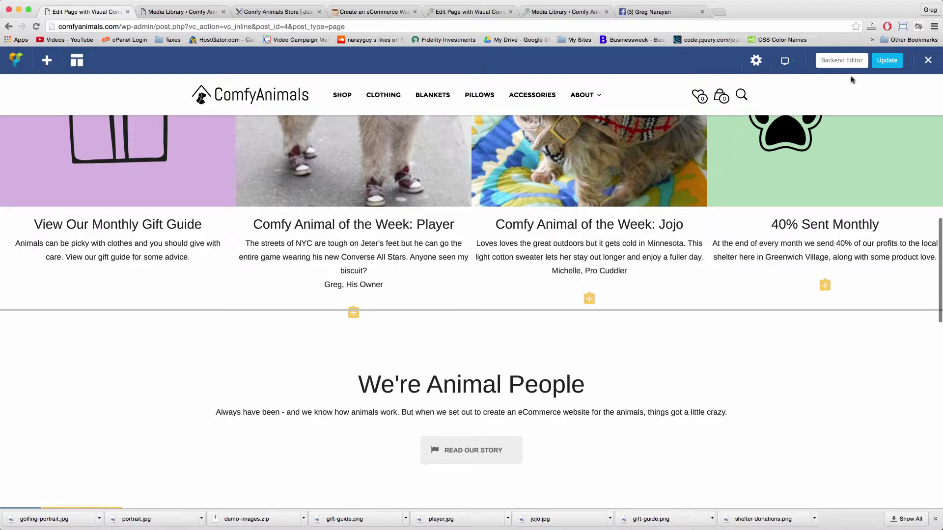
click(884, 67)
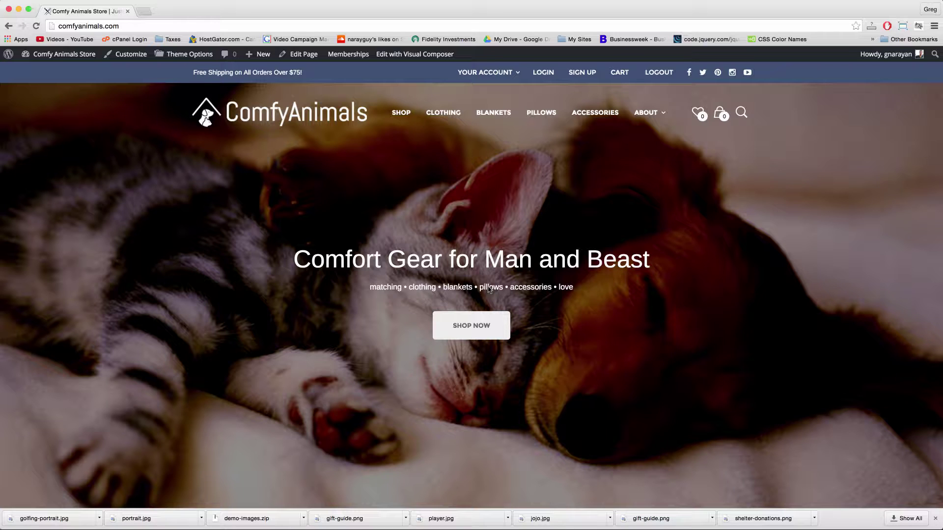
scroll(521, 261, down, 10)
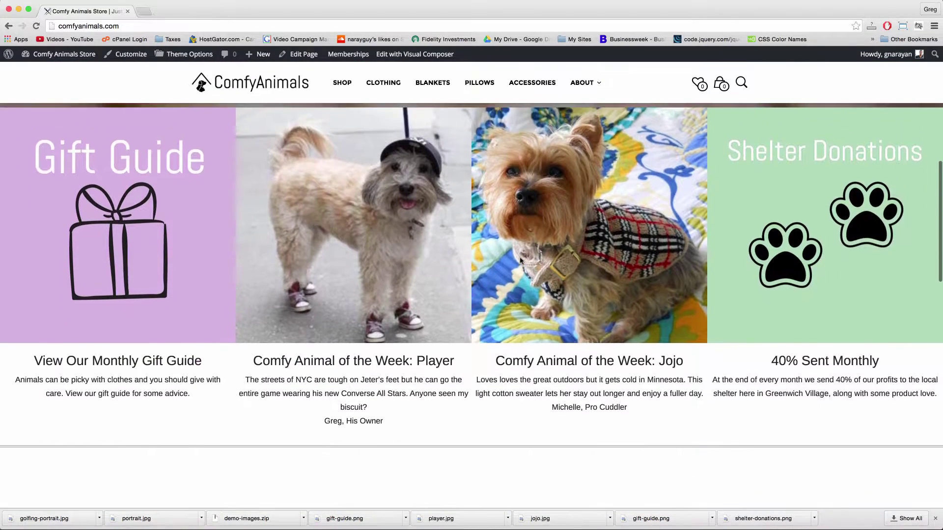
scroll(521, 261, down, 6)
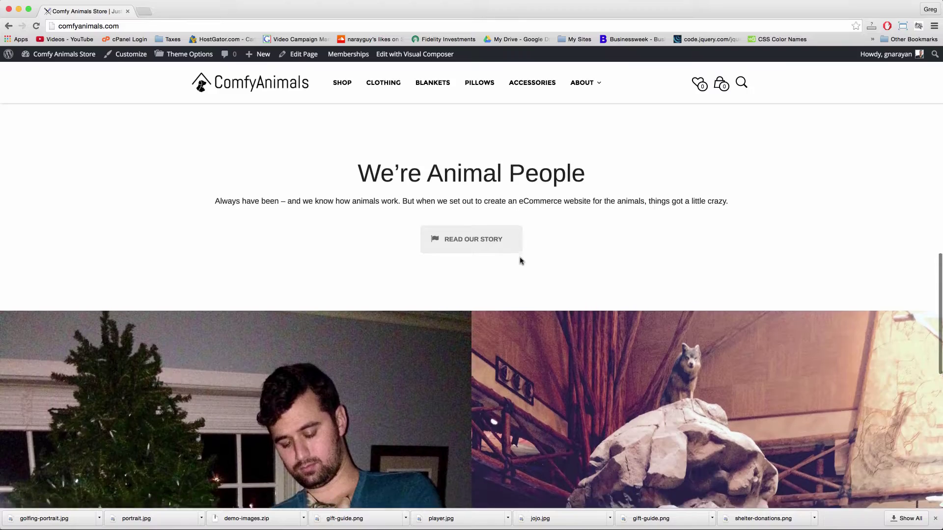
scroll(522, 261, down, 8)
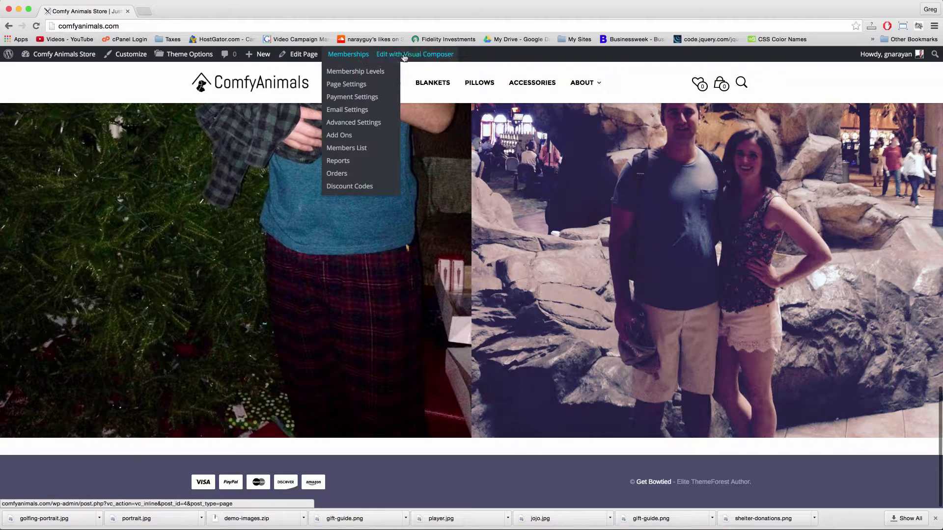
scroll(544, 270, up, 15)
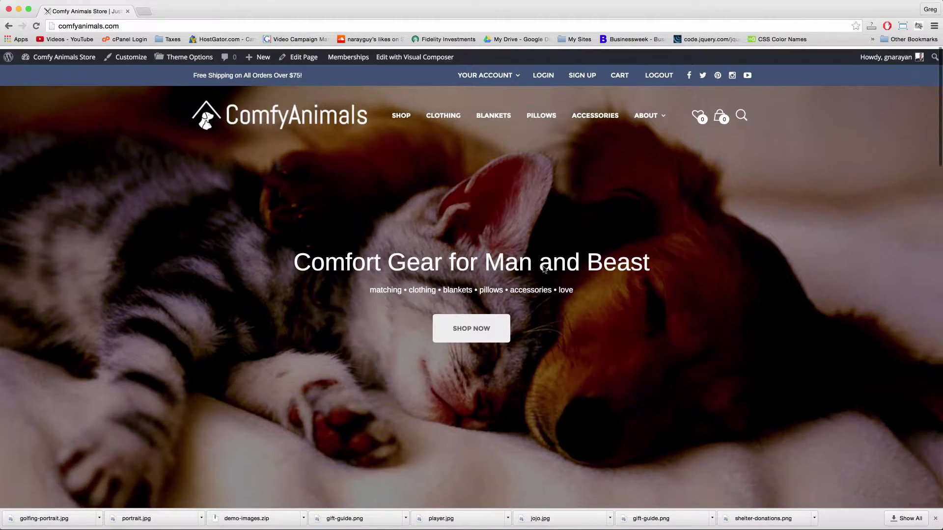
scroll(400, 59, down, 15)
Reopen the homepage in Visual Composer, clone the "We're Animal People" row and move the copy below the two-photo row.
click(400, 54)
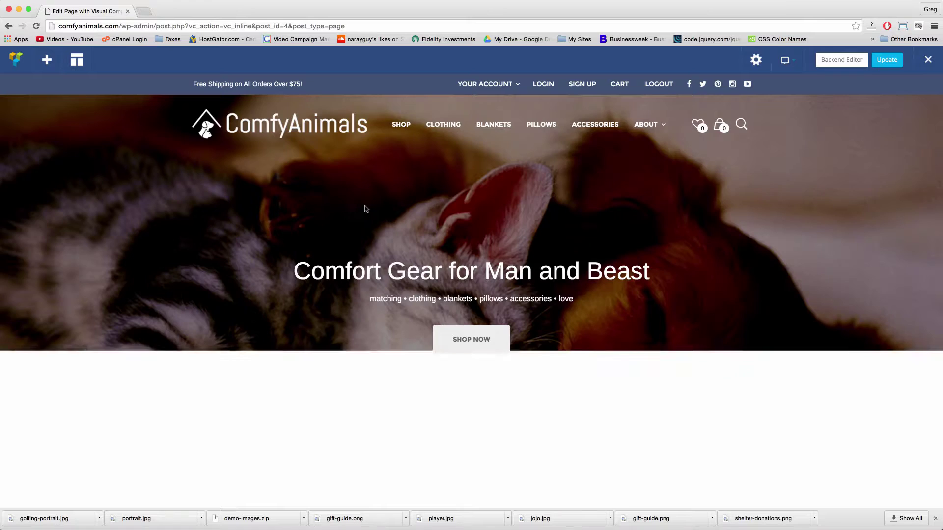
scroll(364, 209, down, 10)
scroll(365, 208, down, 5)
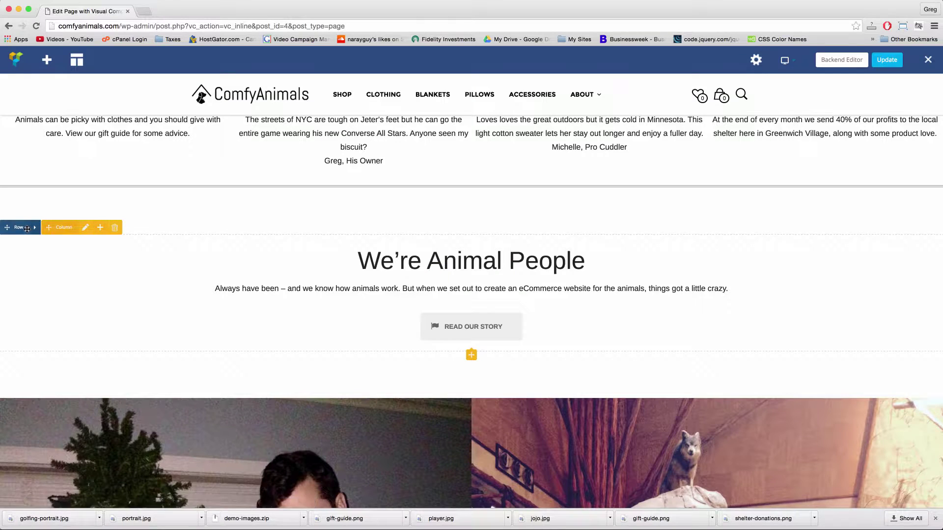
mouse_move(58, 226)
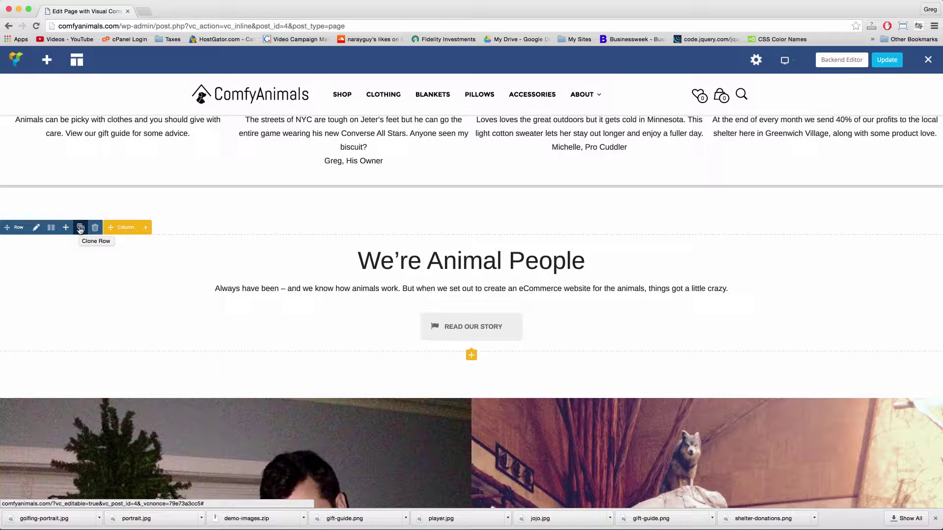
click(80, 228)
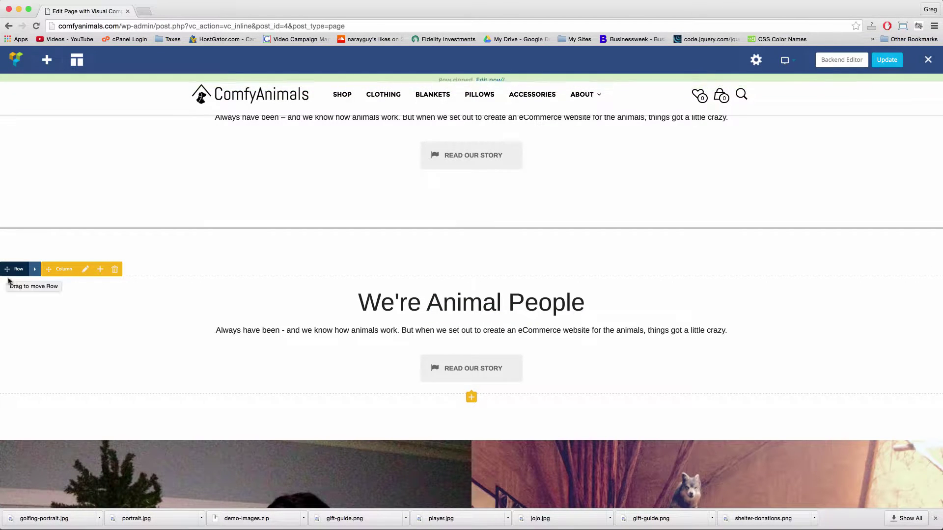
mouse_move(17, 269)
mouse_down()
mouse_move(49, 385)
mouse_move(52, 495)
mouse_move(69, 467)
mouse_move(107, 516)
mouse_move(111, 504)
mouse_move(146, 501)
mouse_move(98, 393)
mouse_move(88, 394)
mouse_up()
scroll(253, 430, down, 5)
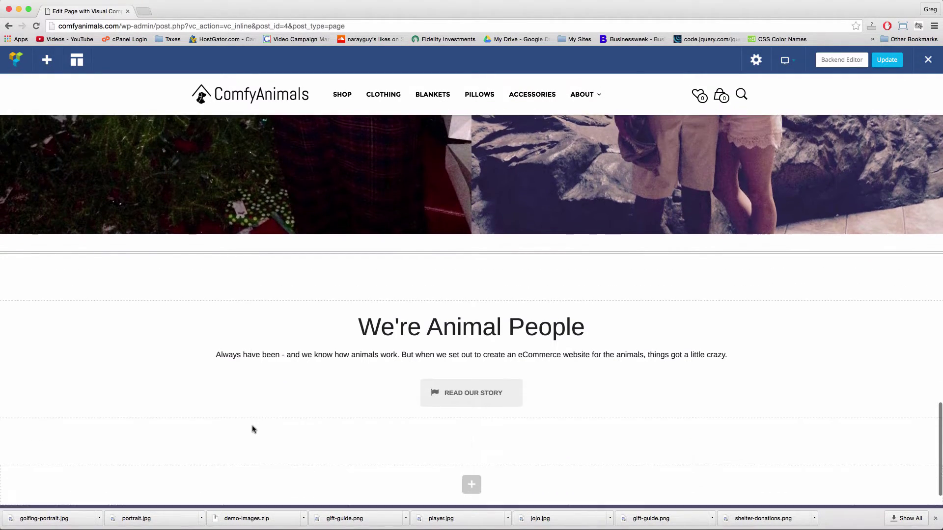
Change the heading in the cloned row's text block to "People Test - Animal Approved".
click(478, 295)
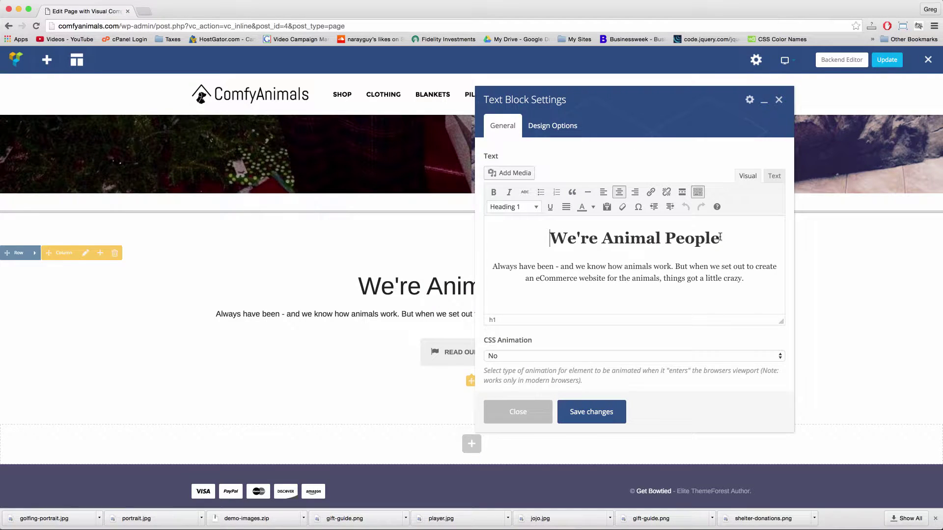
drag(720, 238, 676, 239)
drag(593, 238, 533, 234)
text(Peop)
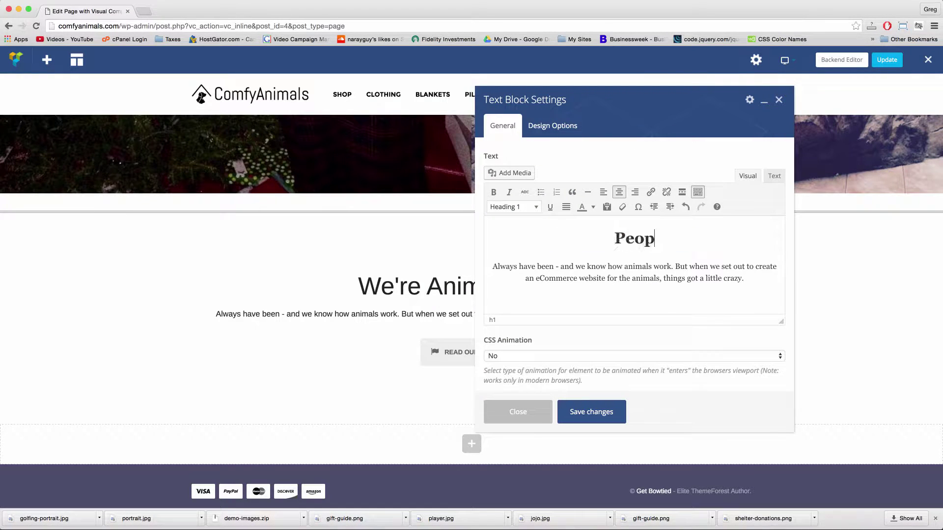
text(le Test - Animal Approved)
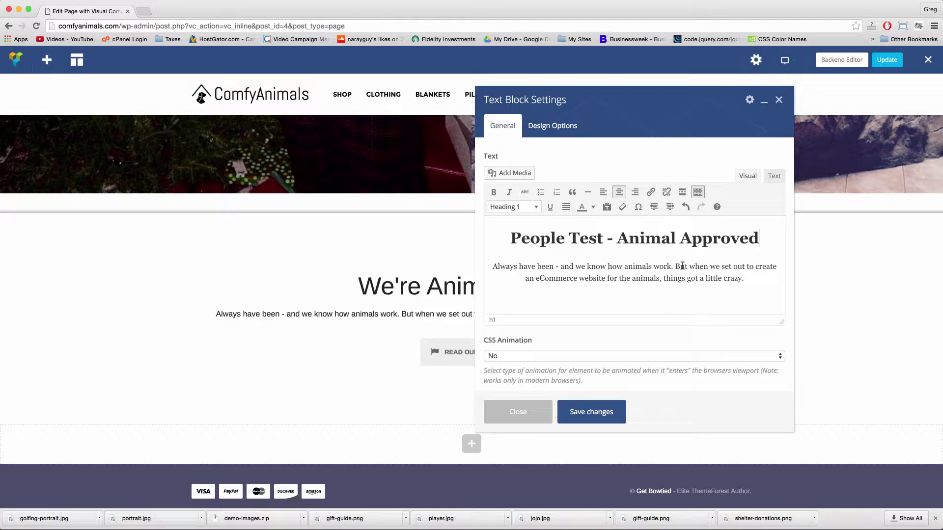
Replace the paragraph under the heading with "Our blankets bring everyone together for some good ZZzz" and save the text block.
drag(747, 278, 487, 263)
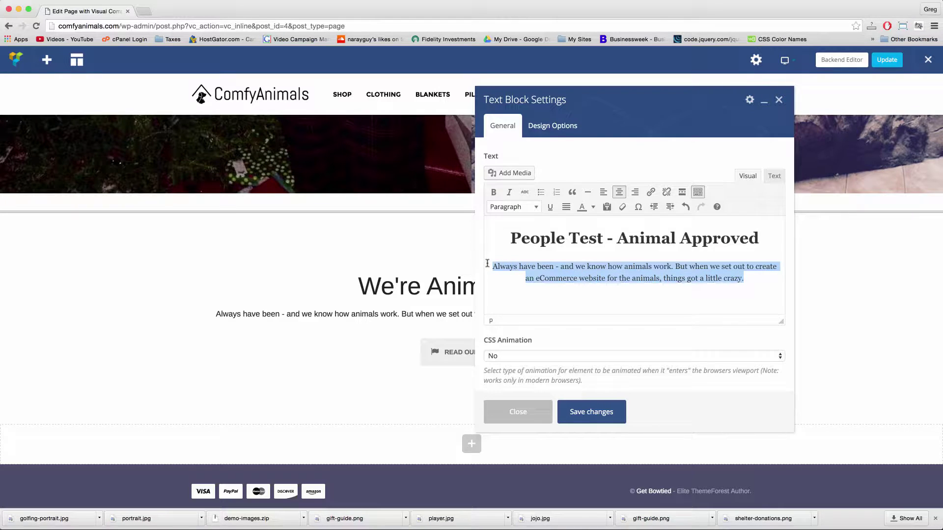
text(Our blankets bring everyone together for some good ZZzz)
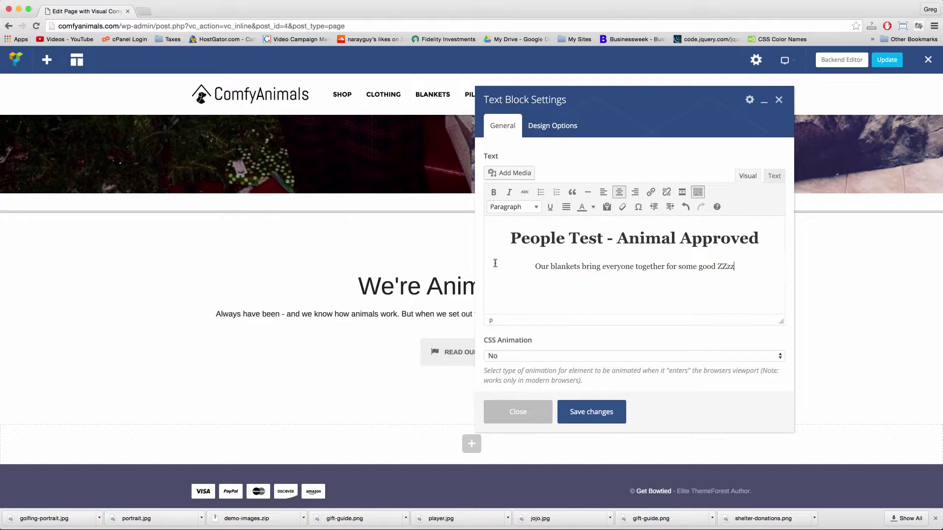
click(586, 413)
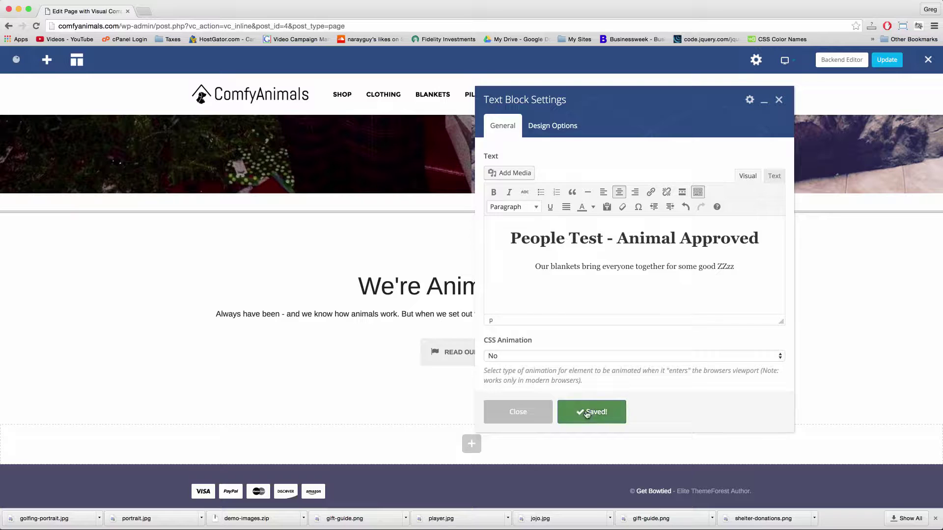
click(518, 412)
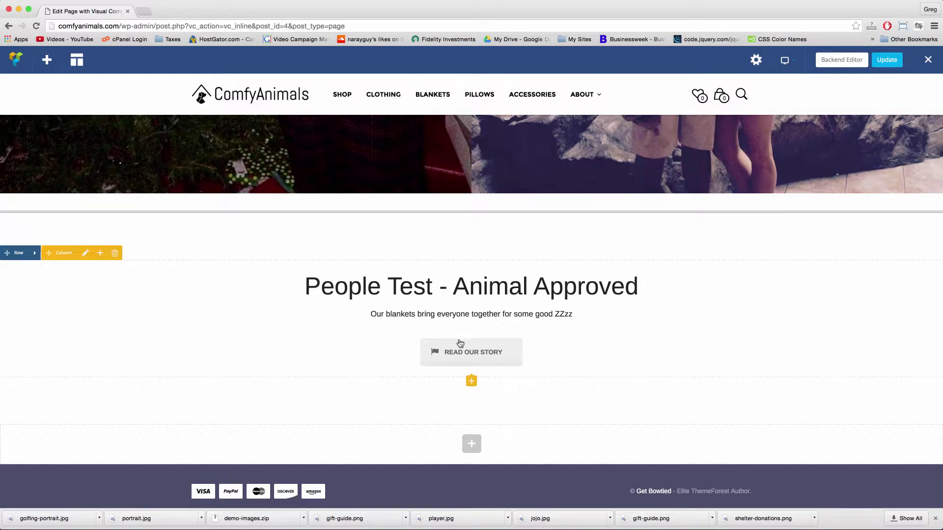
Change the text of the cloned row's button to "shop blankets" and save it.
click(474, 353)
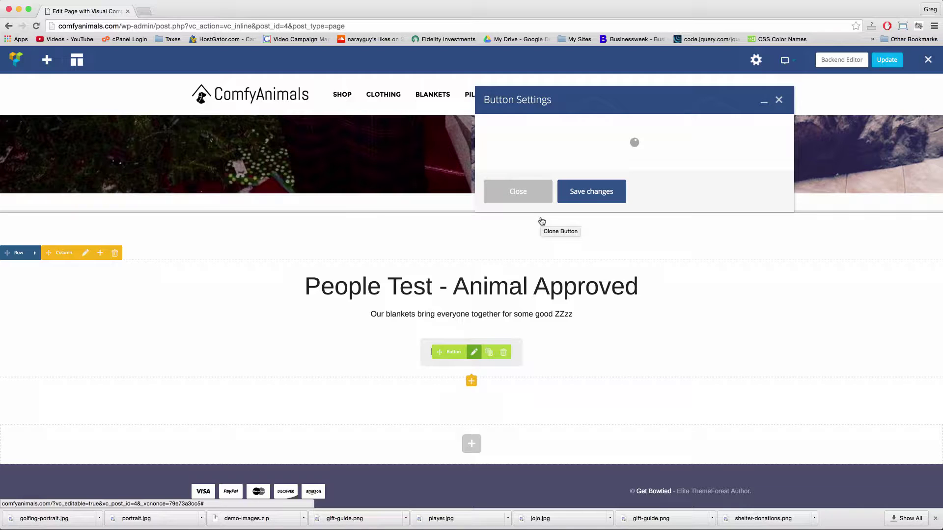
click(523, 175)
triple_click(523, 175)
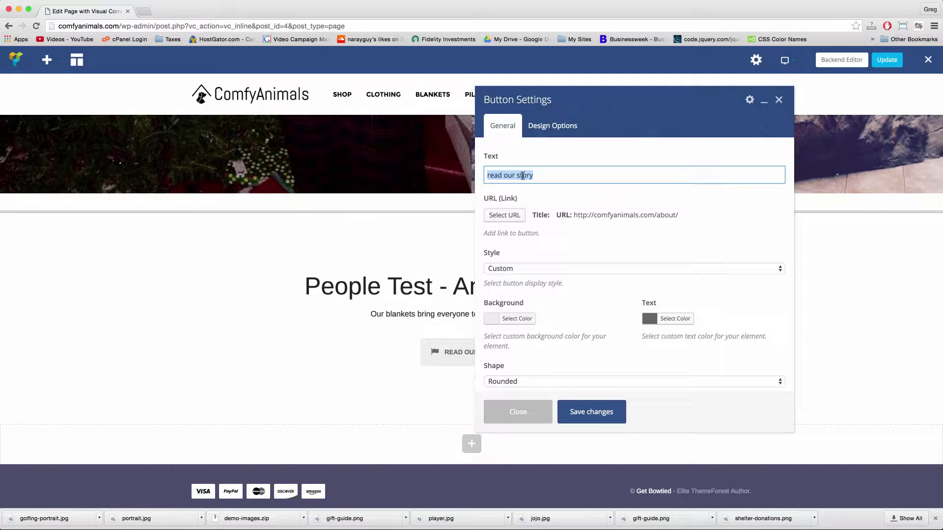
text(shop blankets)
click(604, 414)
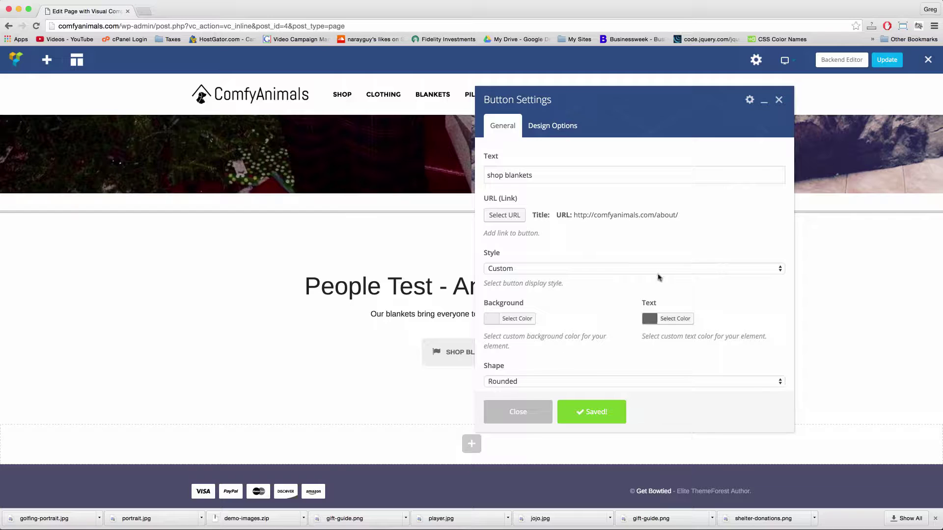
Open the Font Awesome icon choices for the shop blankets button and search for "blanket".
scroll(640, 290, down, 5)
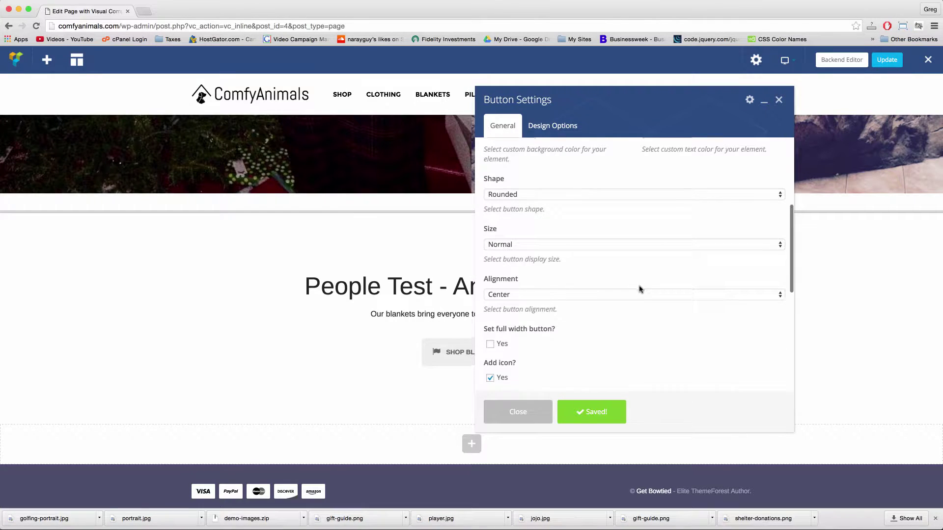
scroll(639, 289, down, 4)
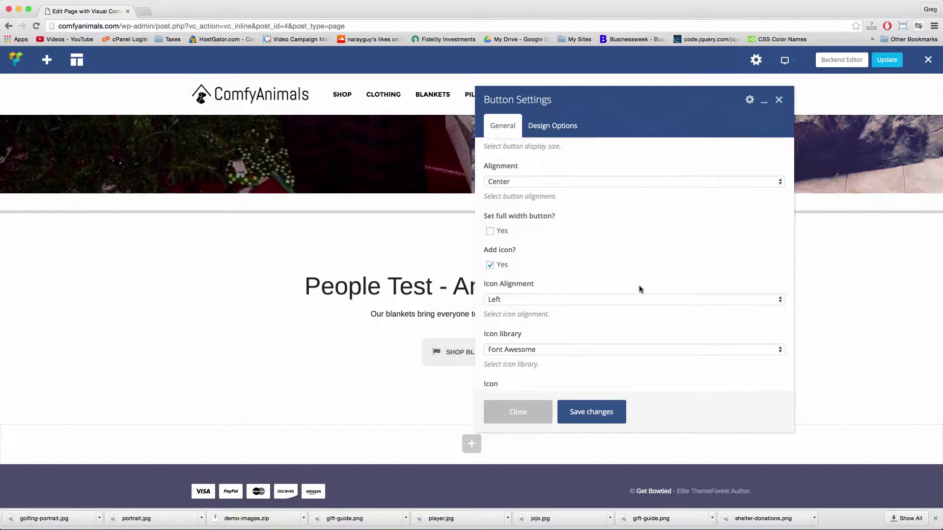
scroll(639, 289, down, 4)
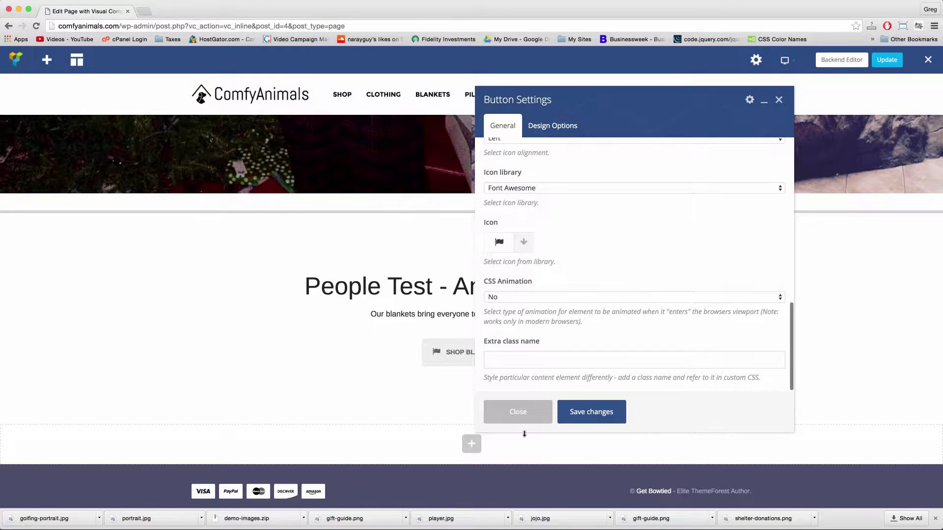
click(524, 244)
scroll(595, 367, down, 2)
scroll(595, 368, up, 3)
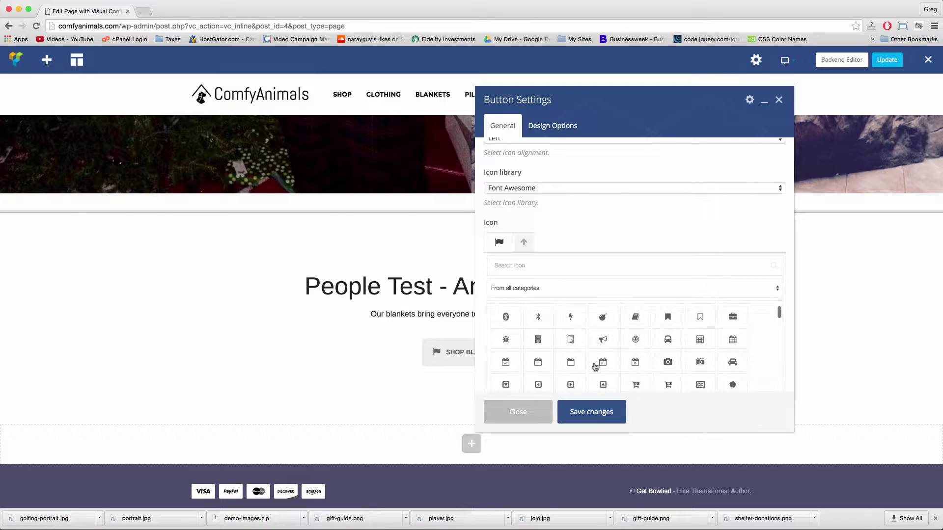
click(505, 265)
text(blanket)
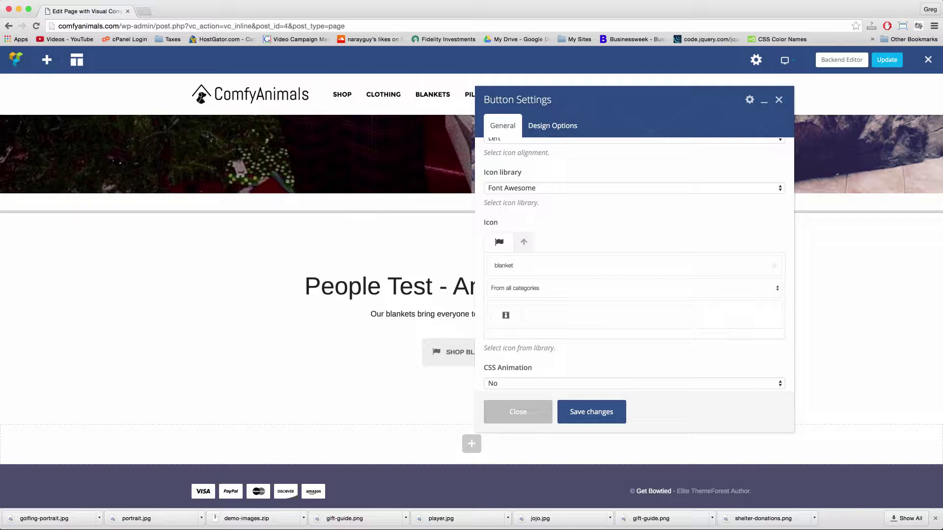
Search the icons for "bed", assign the bed icon to the button and save the settings.
key(BackSpace)
key(BackSpace)
key(BackSpace)
key(BackSpace)
text(bed)
click(505, 316)
click(562, 410)
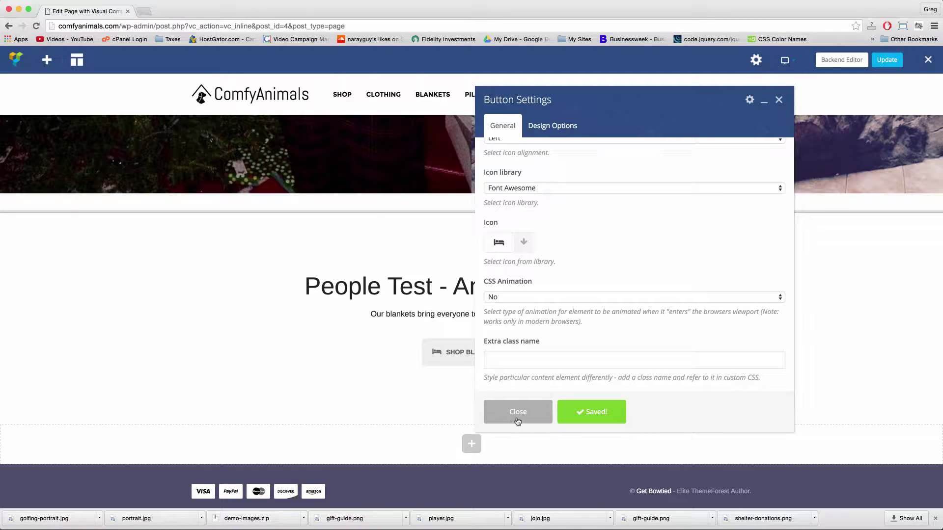
Open the store's Blankets category page and copy its web address.
scroll(542, 212, up, 10)
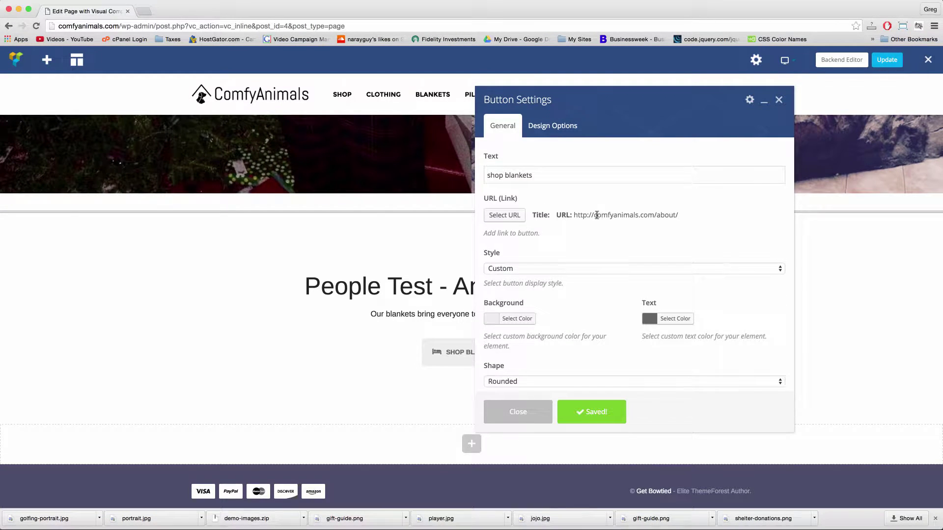
click(428, 97)
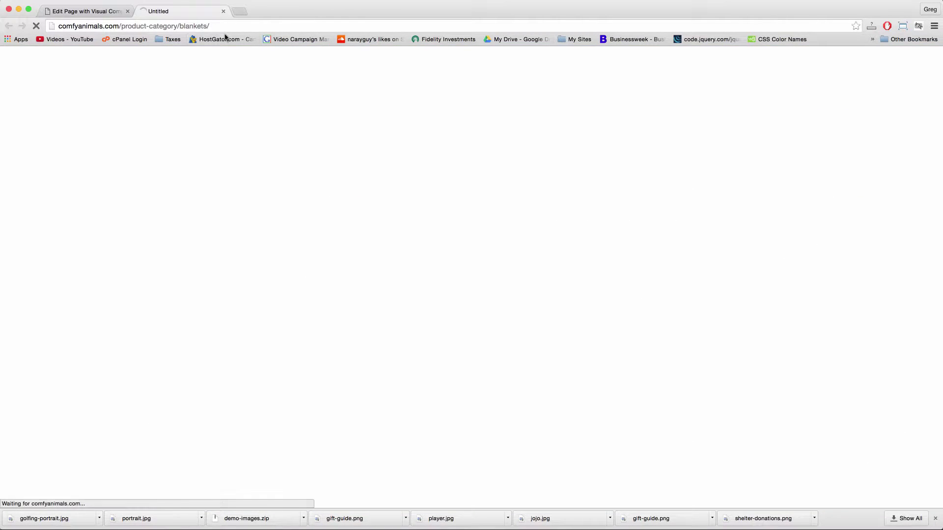
click(191, 27)
key(ctrl+c)
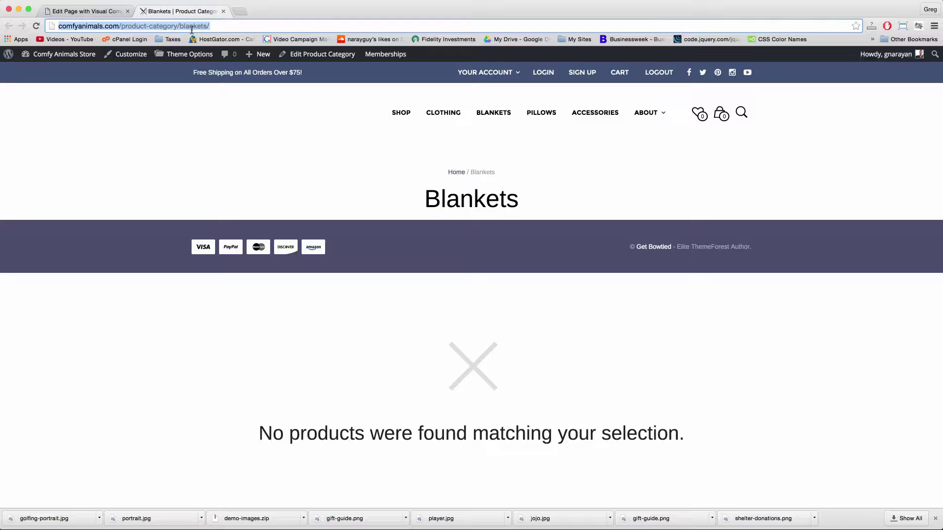
click(80, 11)
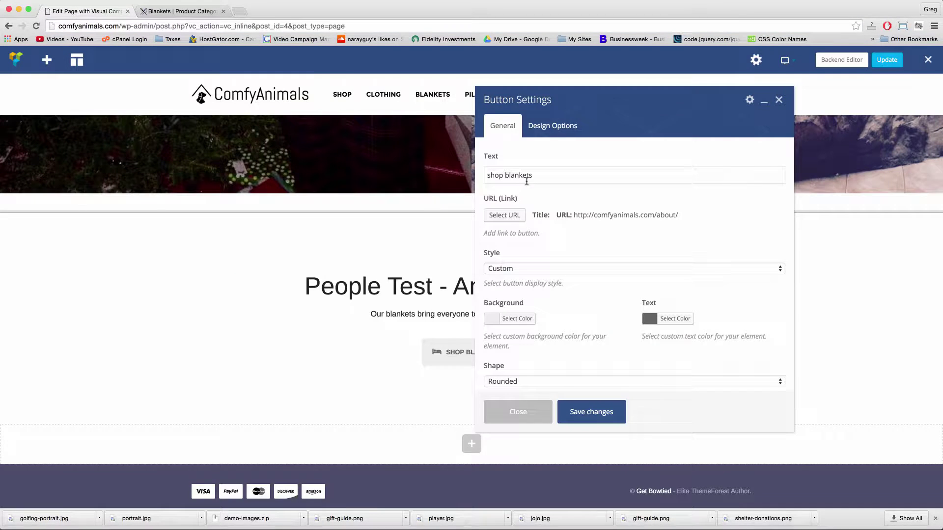
click(508, 215)
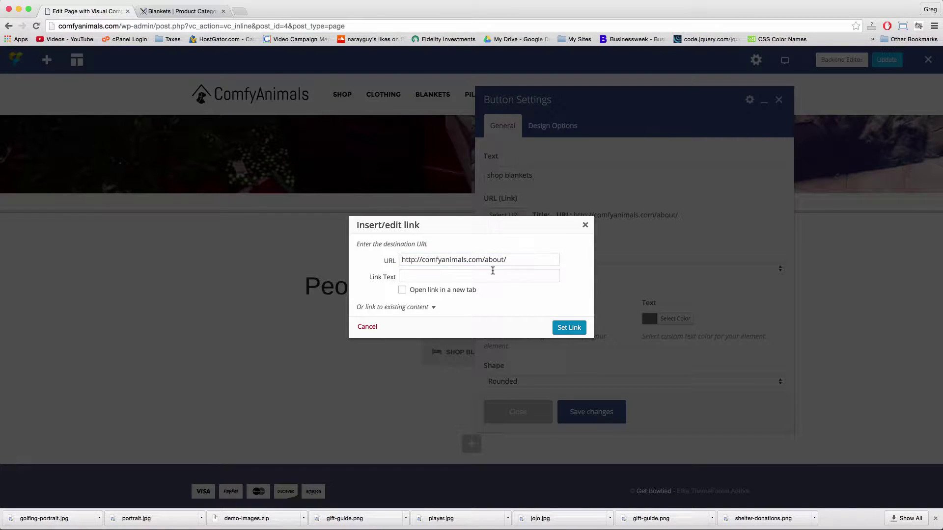
triple_click(474, 263)
key(ctrl+v)
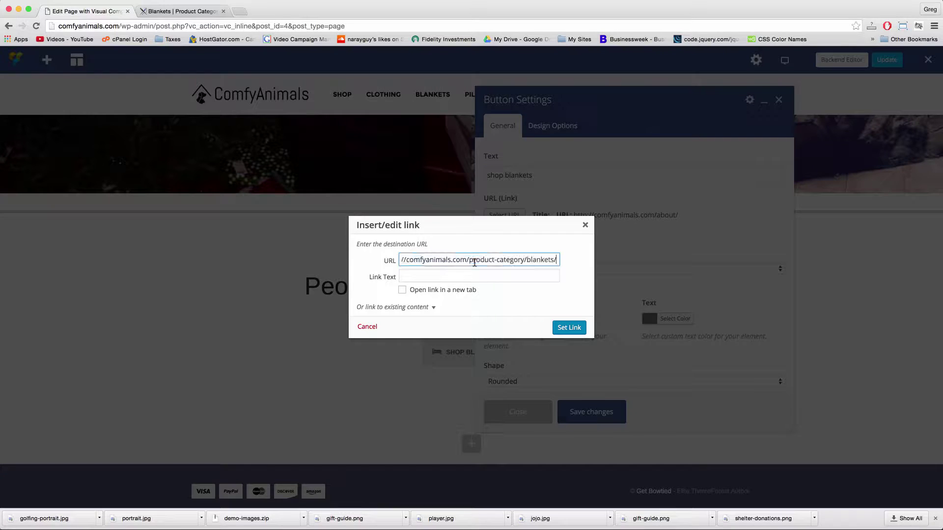
click(569, 327)
click(593, 418)
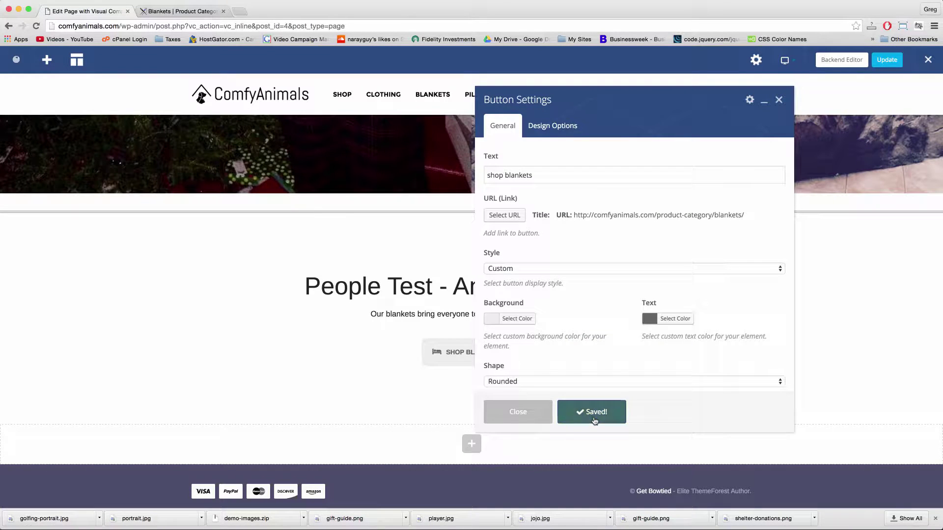
click(504, 417)
click(885, 60)
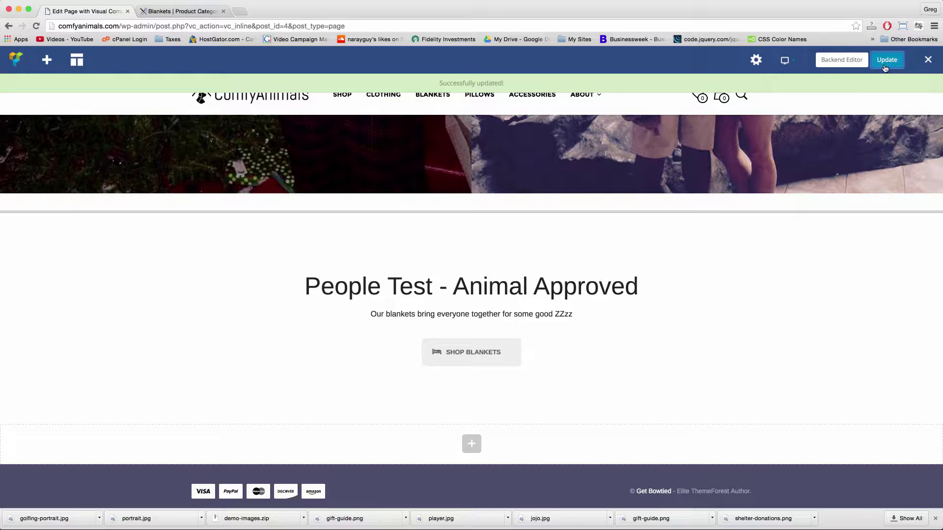
Review the published ComfyAnimals homepage from the hero image through the photo columns to the blankets promotion row.
scroll(450, 311, up, 3)
scroll(457, 294, down, 3)
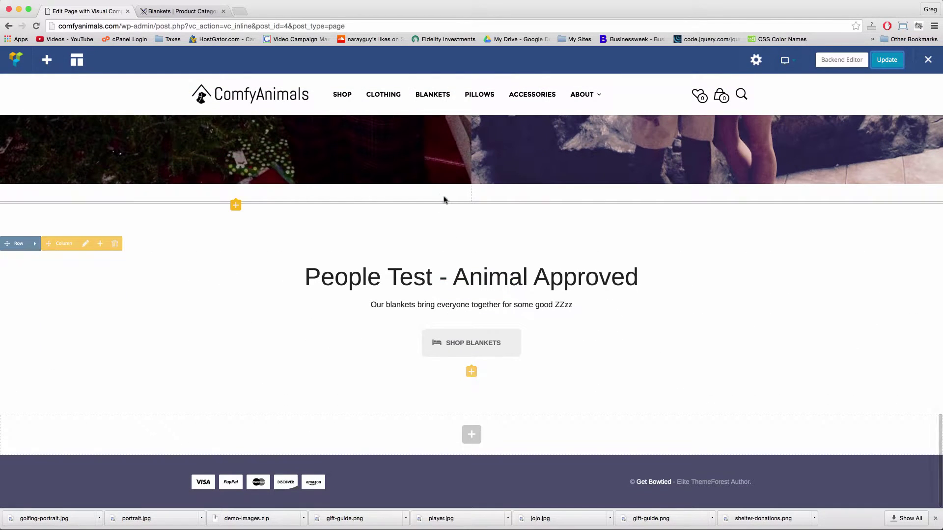
mouse_move(479, 335)
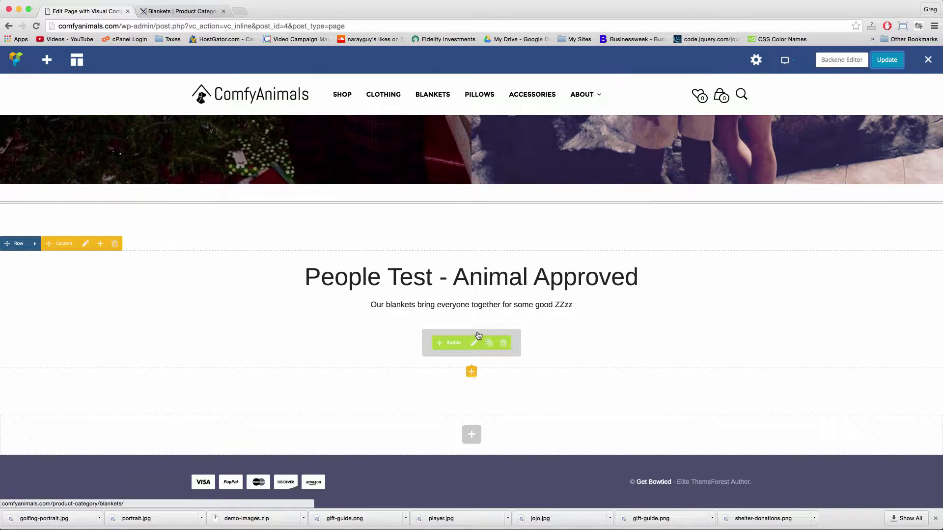
scroll(478, 334, up, 3)
scroll(475, 324, down, 3)
scroll(474, 310, up, 5)
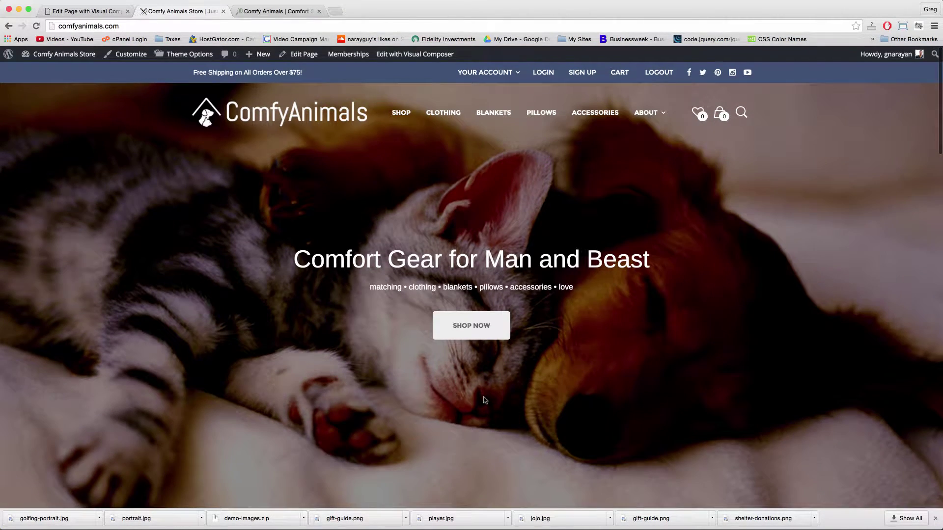
scroll(338, 308, down, 15)
scroll(338, 308, down, 15)
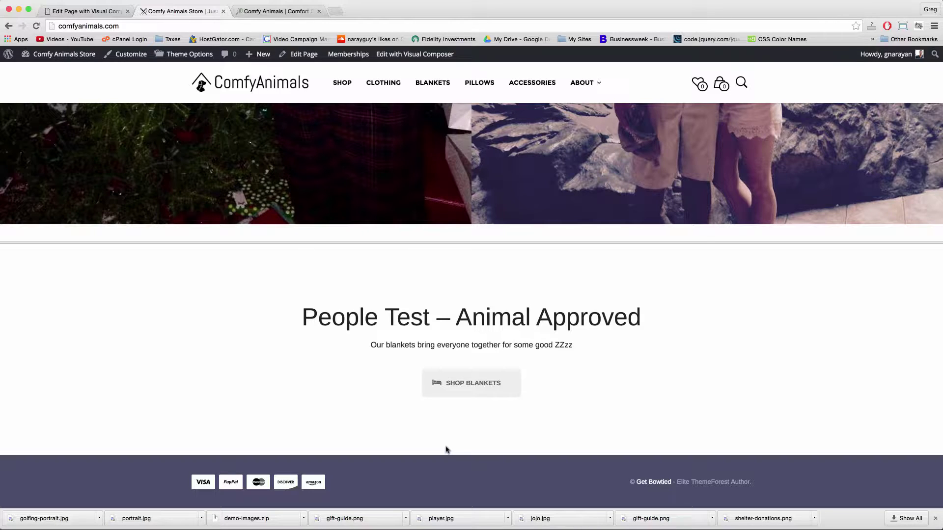
scroll(447, 450, up, 15)
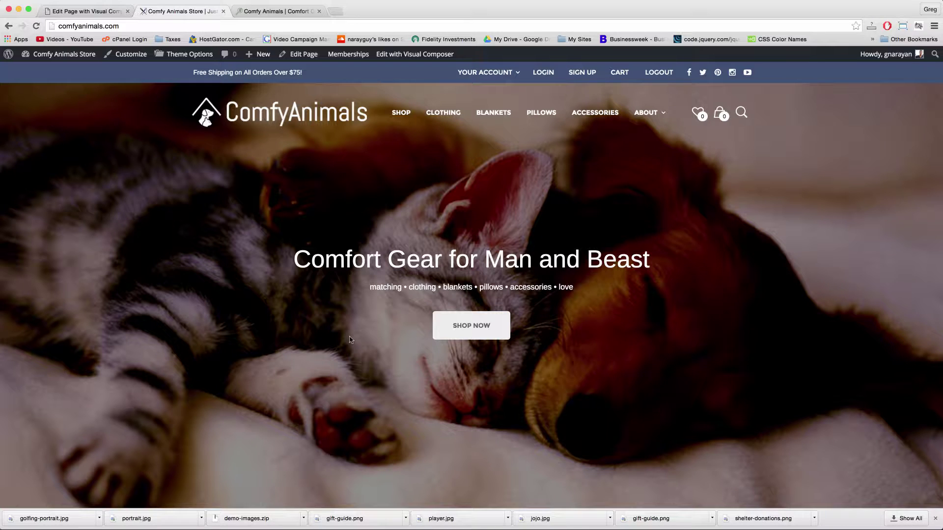
scroll(363, 290, down, 10)
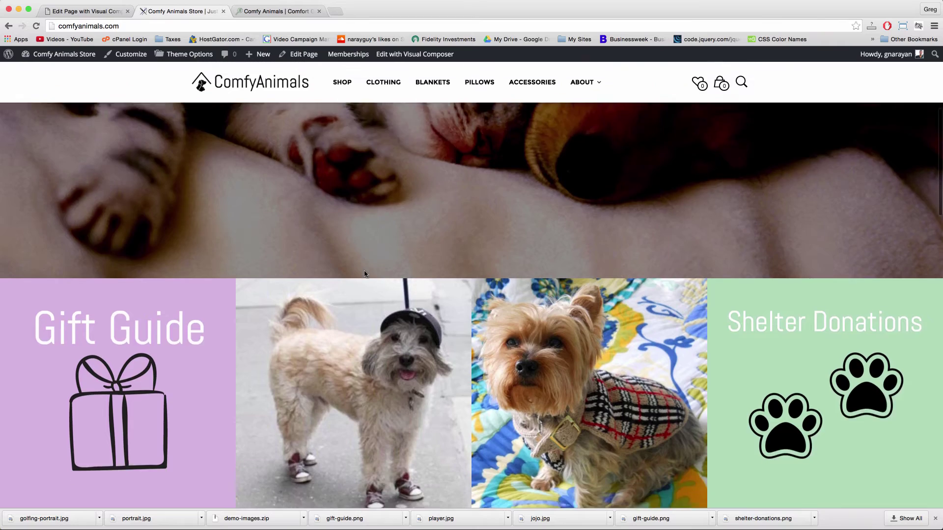
scroll(365, 273, down, 5)
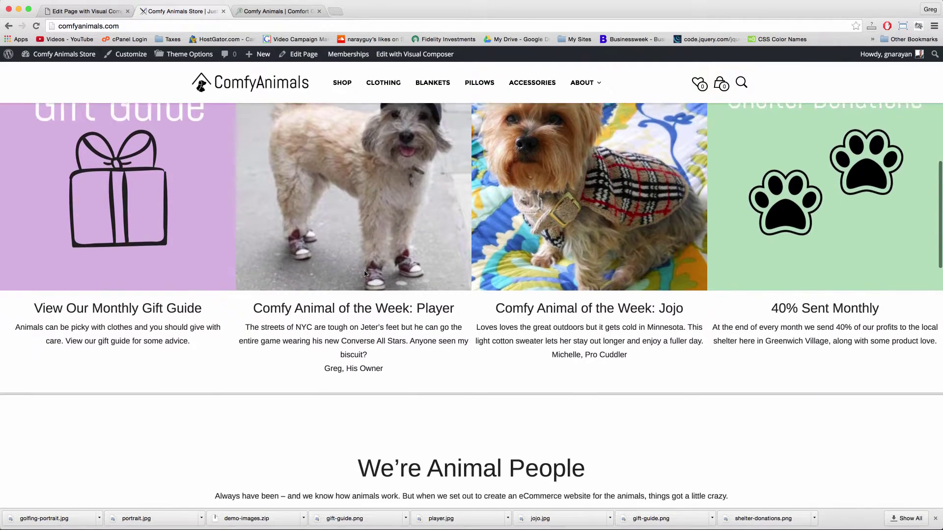
scroll(365, 273, down, 5)
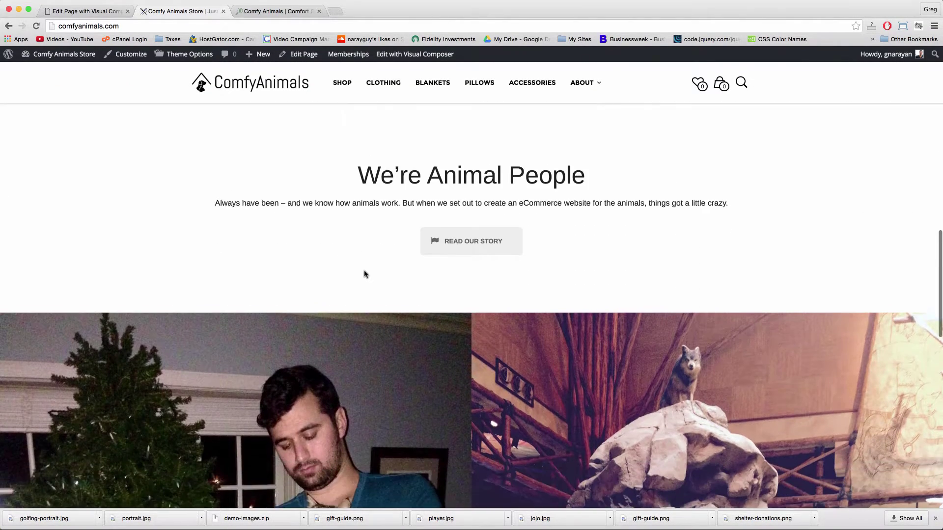
scroll(366, 275, down, 5)
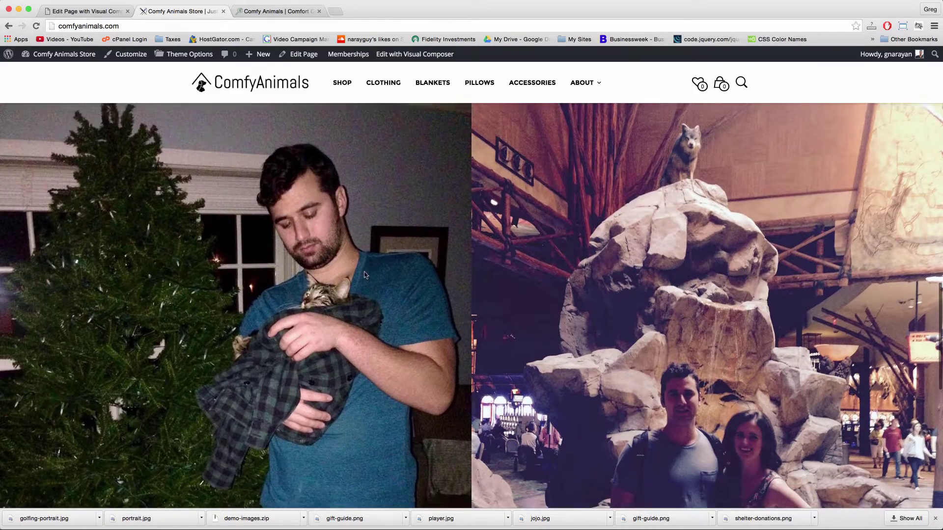
scroll(364, 274, down, 7)
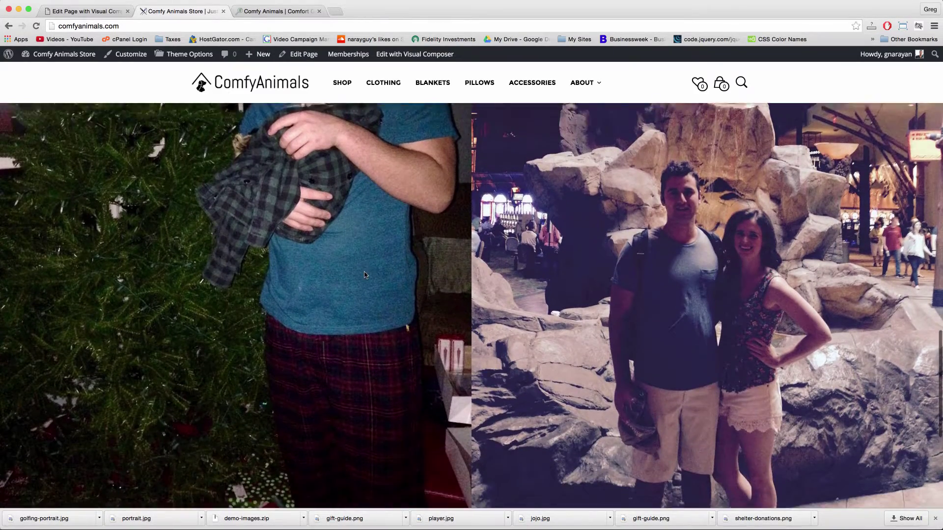
scroll(365, 275, down, 5)
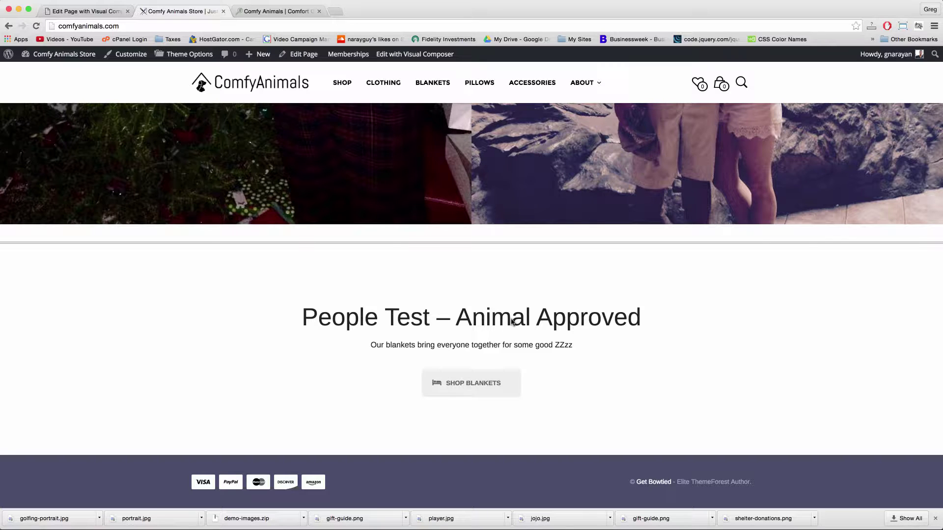
Return to the page editor, add a new row below the blankets promotion and insert a Text Block in it.
click(100, 14)
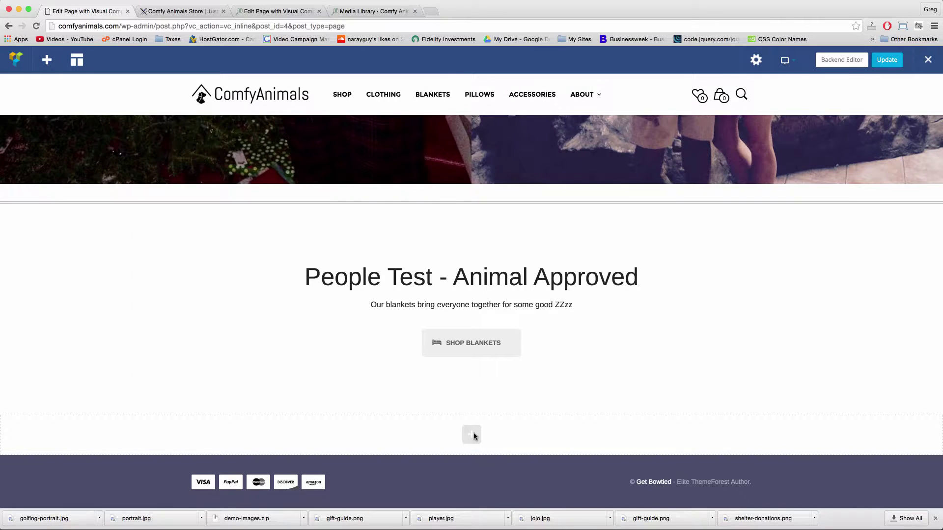
click(473, 435)
click(157, 162)
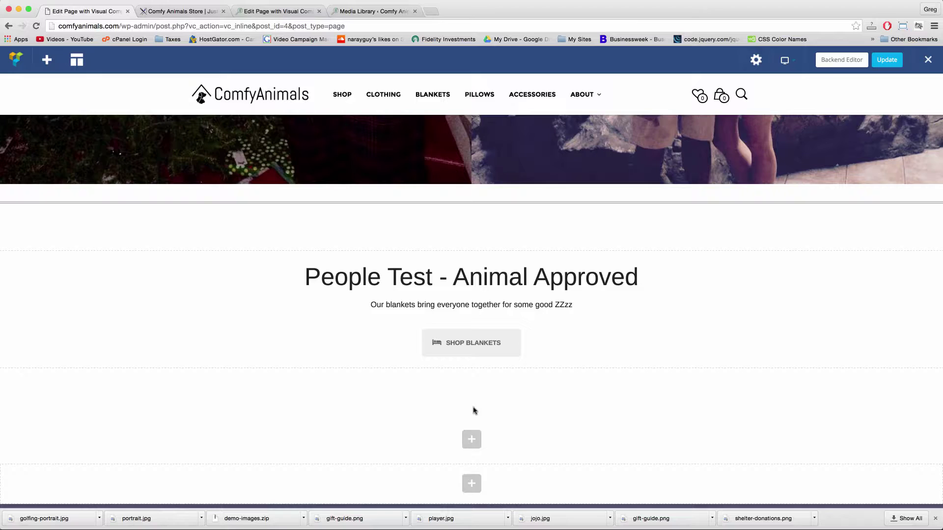
scroll(470, 403, down, 2)
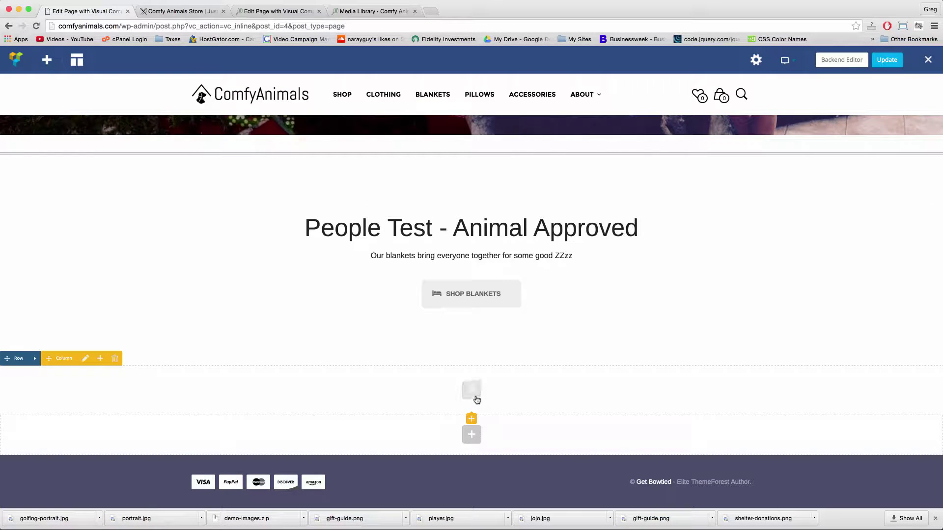
click(474, 397)
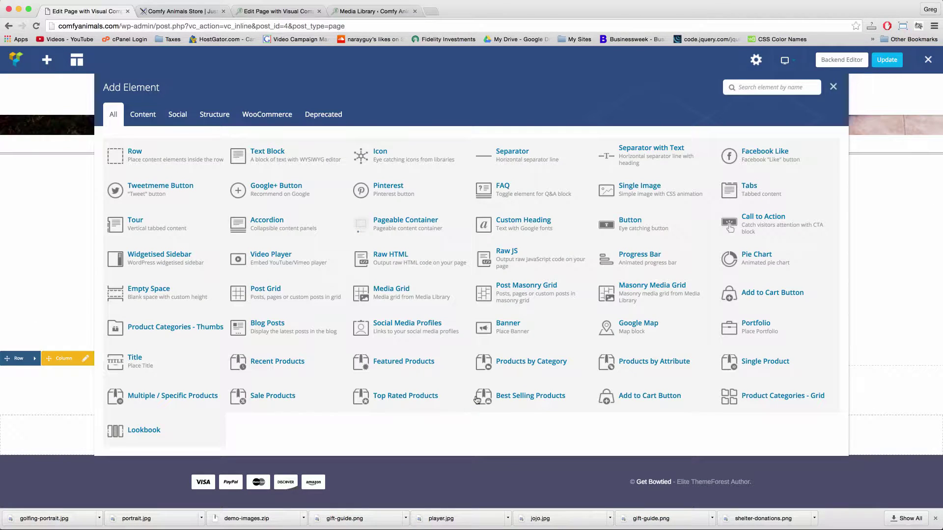
click(269, 152)
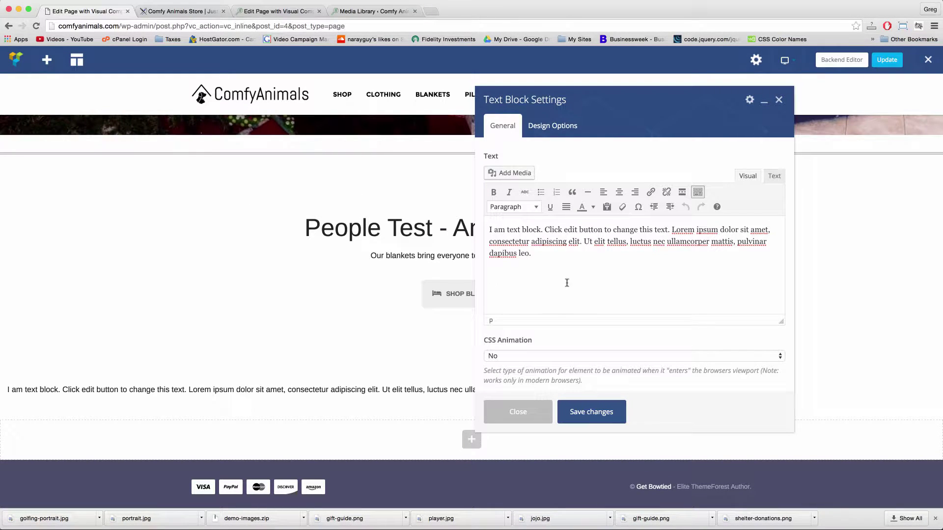
Give the text block 4% top and bottom padding, 20px side margins, and a border of 2 on all sides with a 30px radius.
click(553, 126)
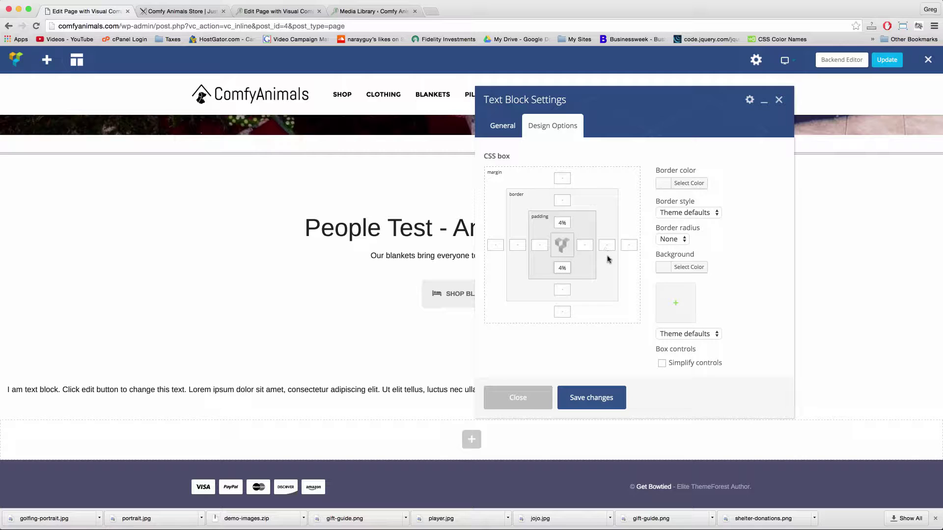
click(559, 201)
text(2)
key(Tab)
text(2)
key(Tab)
text(2)
click(676, 244)
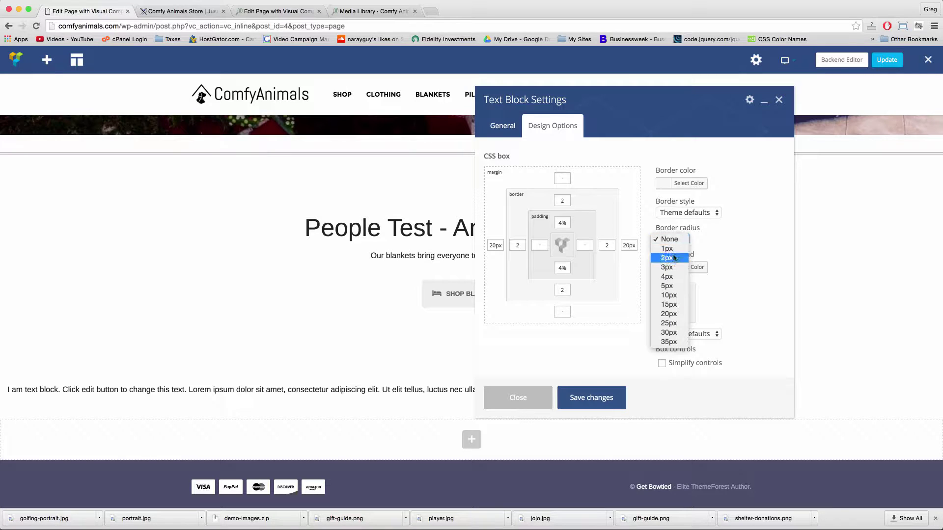
click(669, 333)
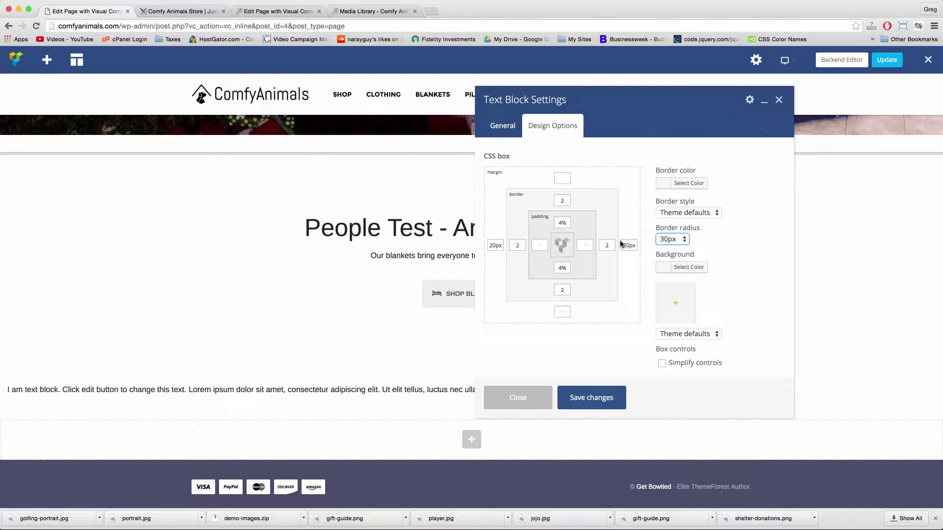
click(675, 269)
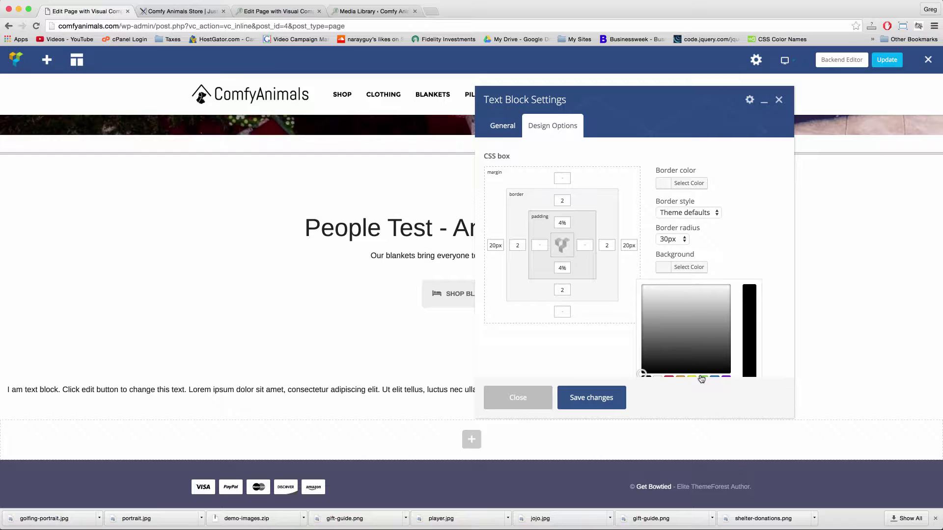
scroll(701, 379, down, 2)
click(771, 347)
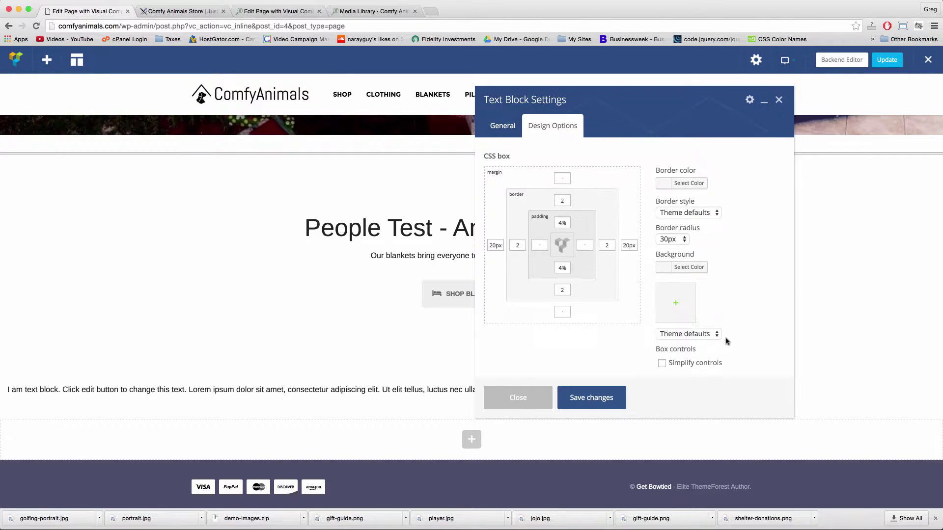
Find and upload clouds-bg-1.png from the computer and set it as the text block's background image.
click(683, 303)
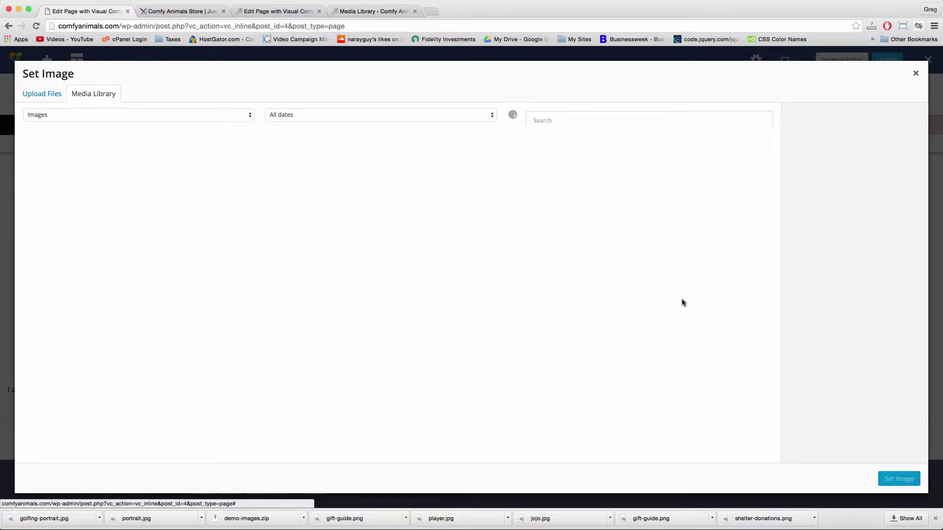
click(41, 95)
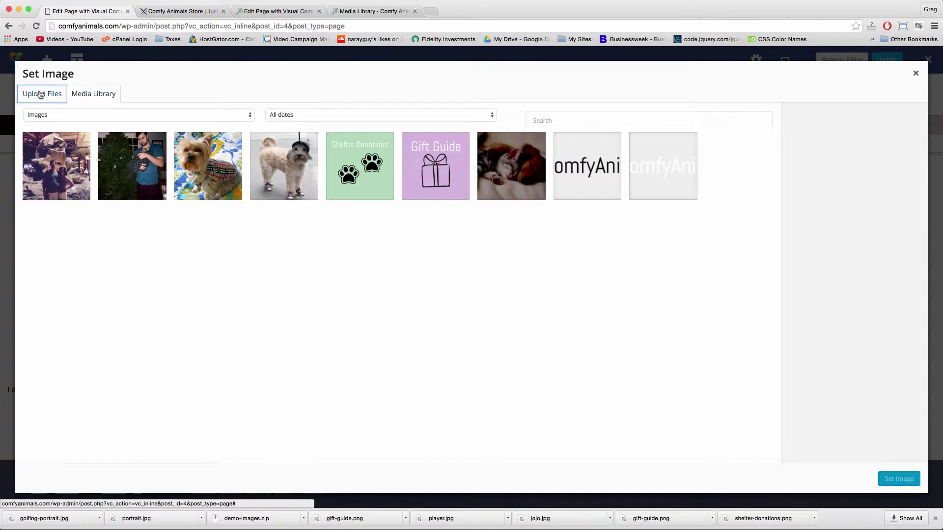
click(467, 273)
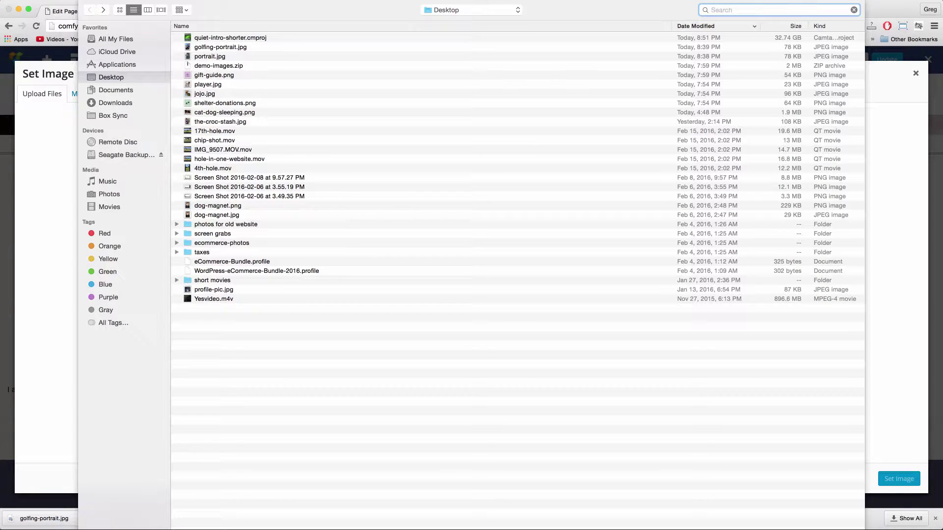
text(cloud)
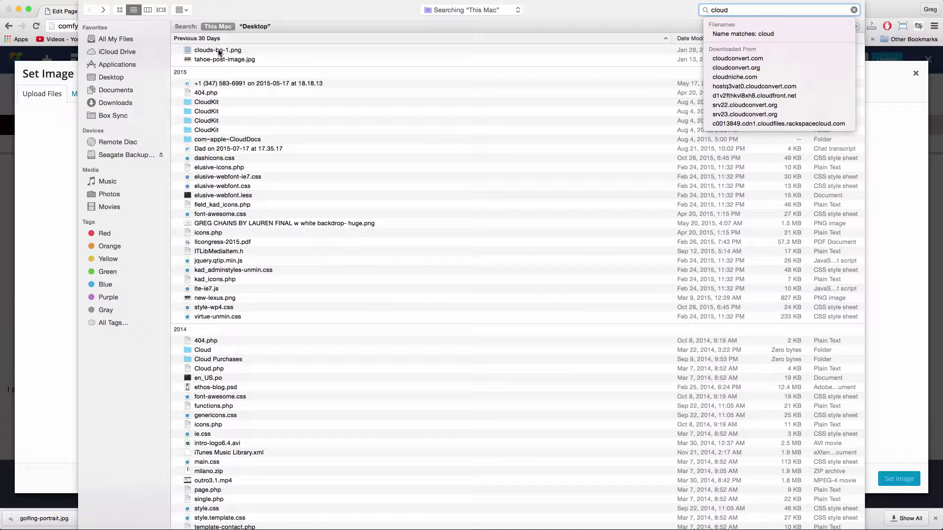
double_click(219, 50)
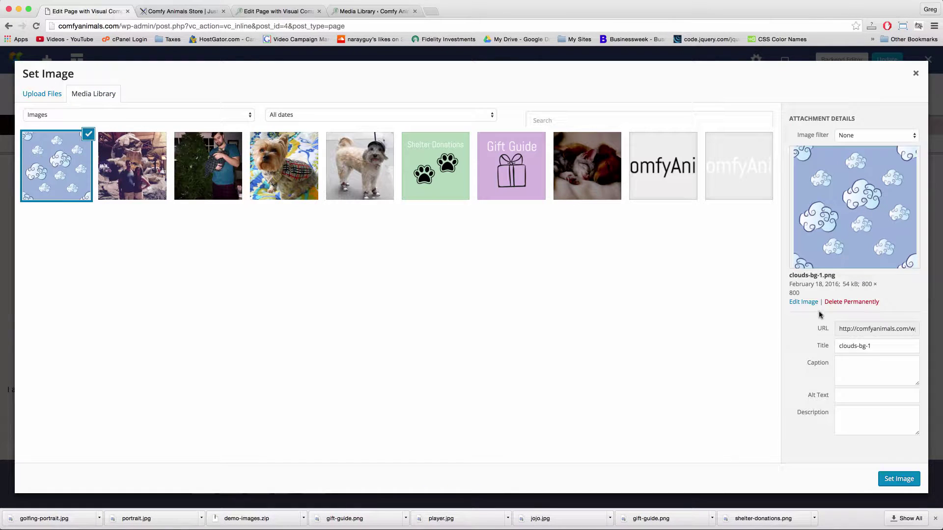
click(895, 480)
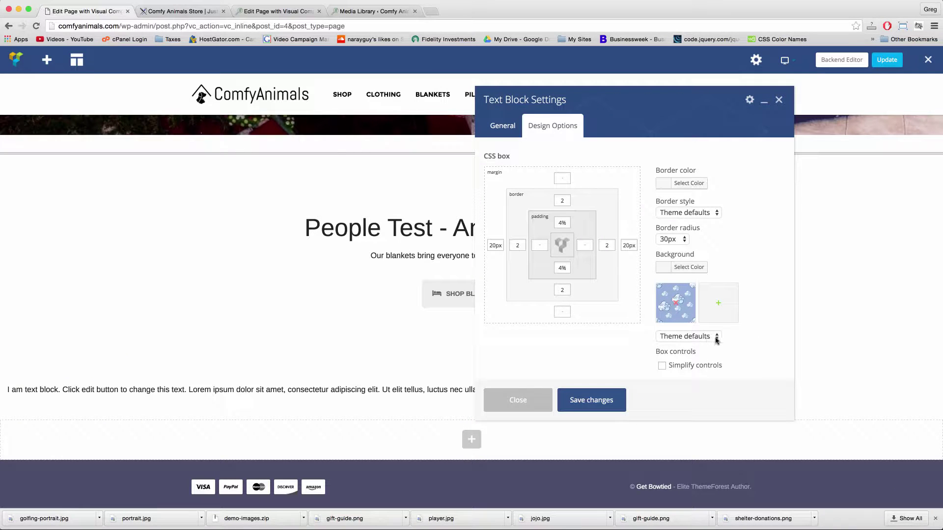
Set the text block's cloud background image to Repeat and save the block's settings.
click(695, 339)
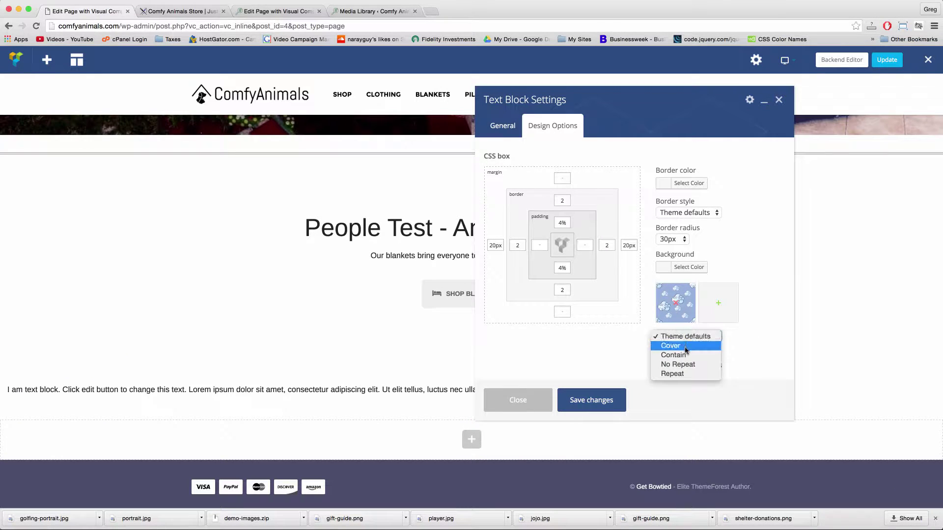
click(686, 374)
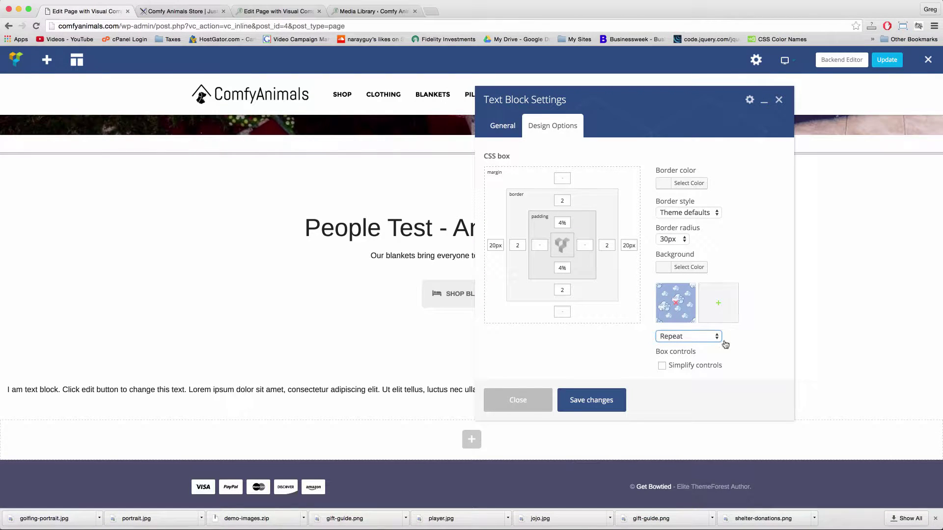
click(596, 401)
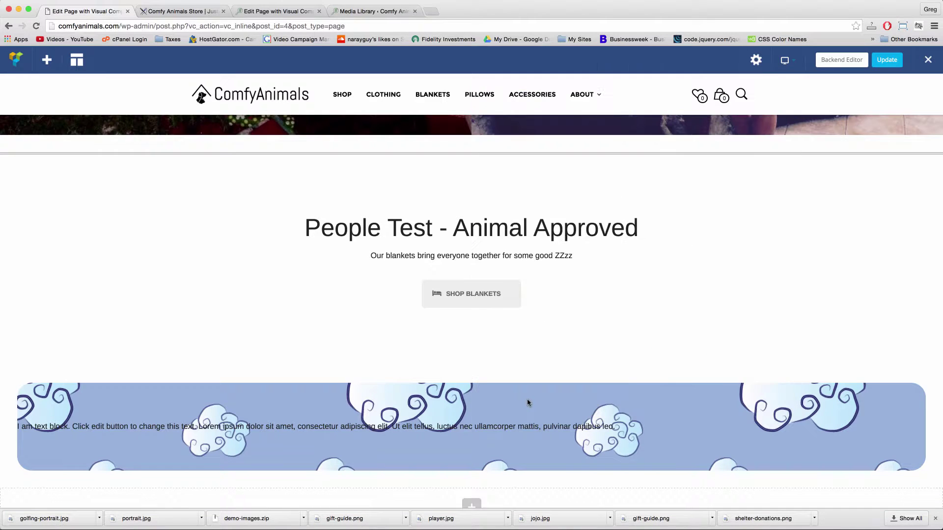
Search Google Images for "wood bg" in a new browser tab and browse the wood backgrounds.
click(430, 13)
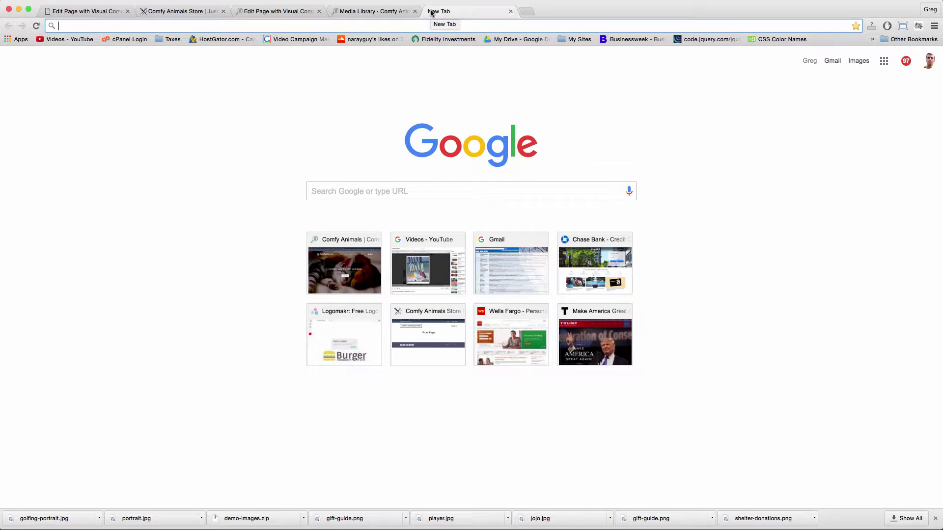
text(wood bg)
key(Return)
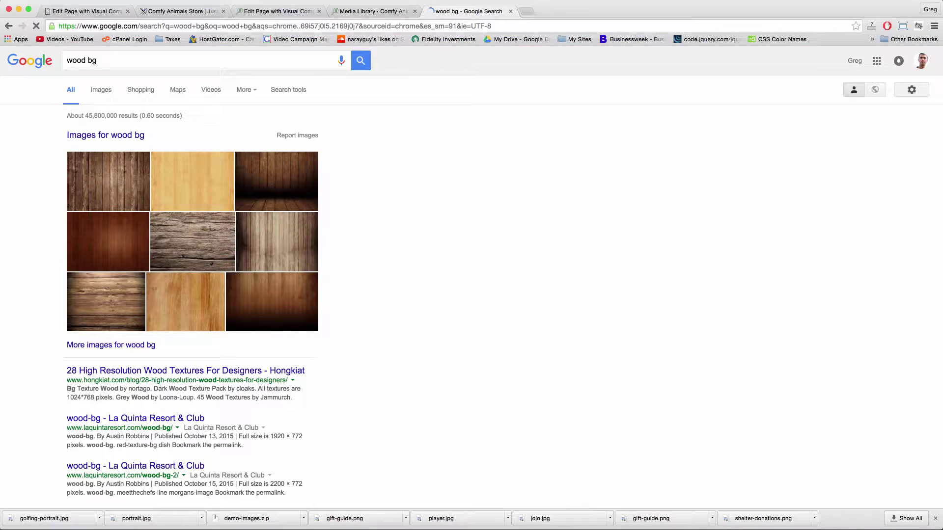
click(89, 60)
drag(89, 60, 98, 61)
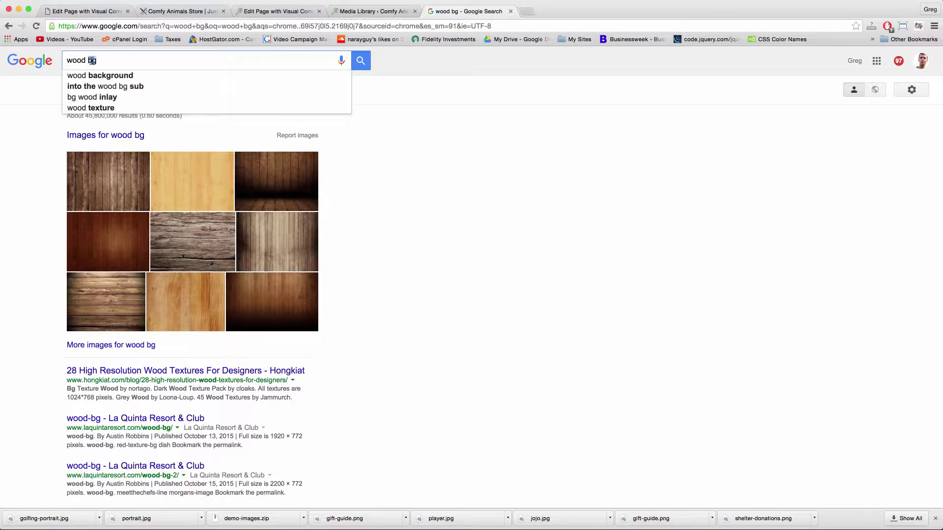
click(56, 153)
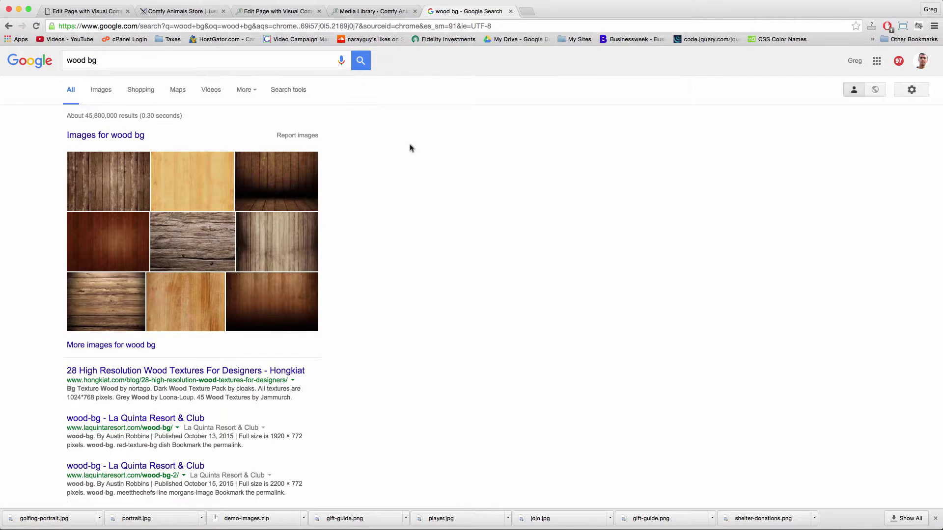
click(96, 98)
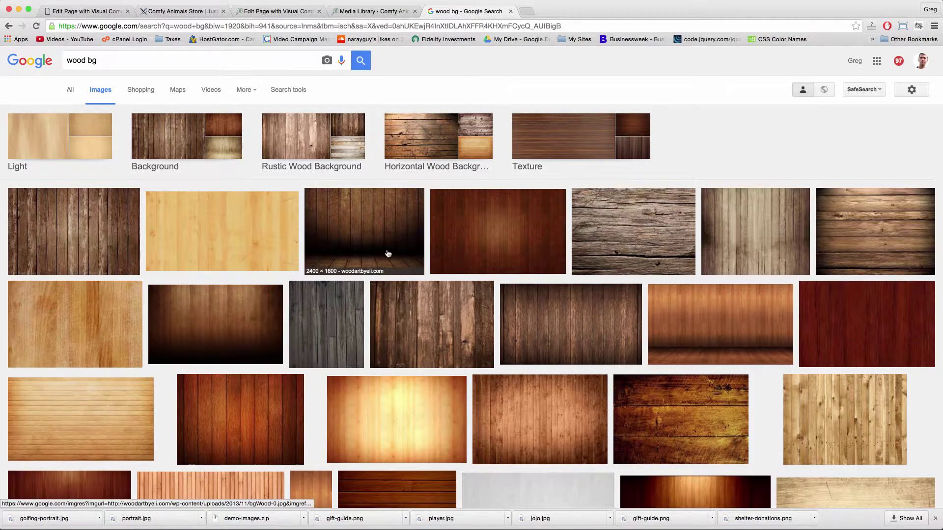
scroll(388, 254, down, 5)
scroll(388, 254, down, 15)
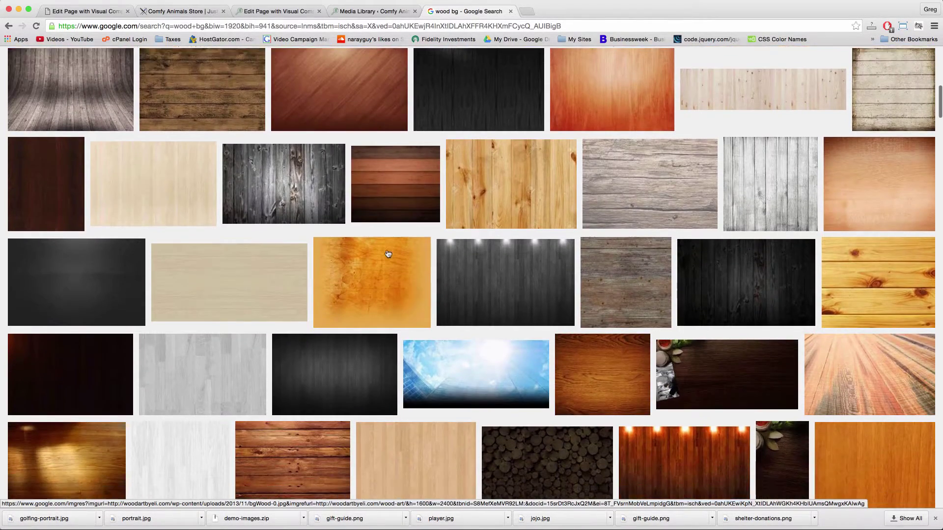
scroll(388, 254, up, 20)
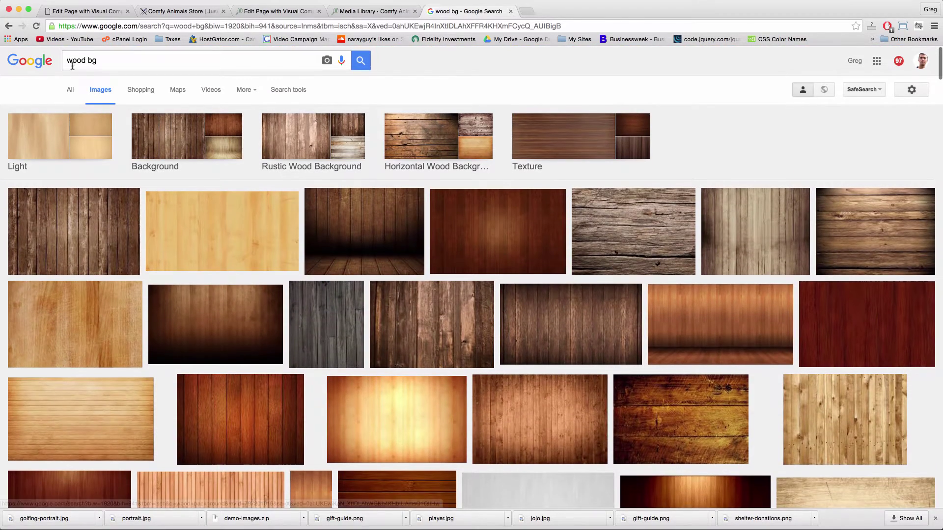
Search Google Images for "sand bg" and "grass bg" and look through the background options.
double_click(73, 61)
text(sand)
key(Return)
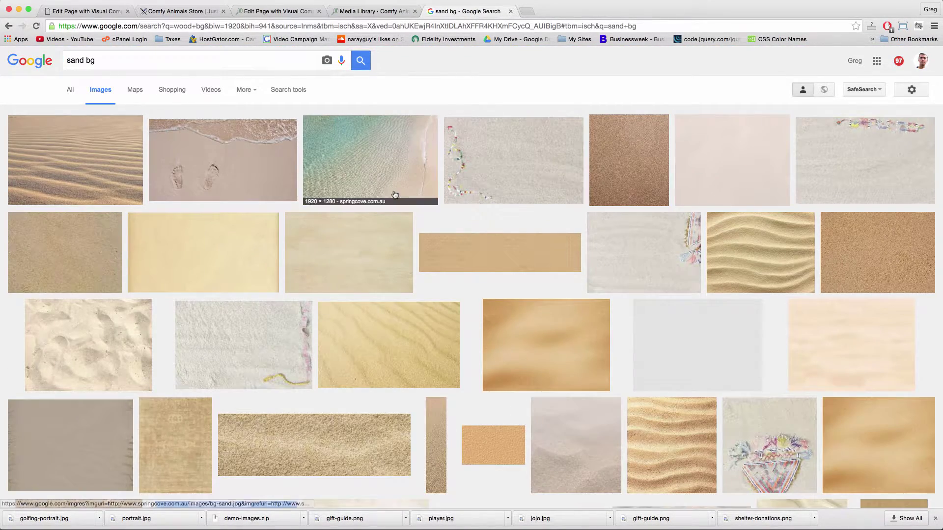
double_click(78, 61)
text(grass)
key(Return)
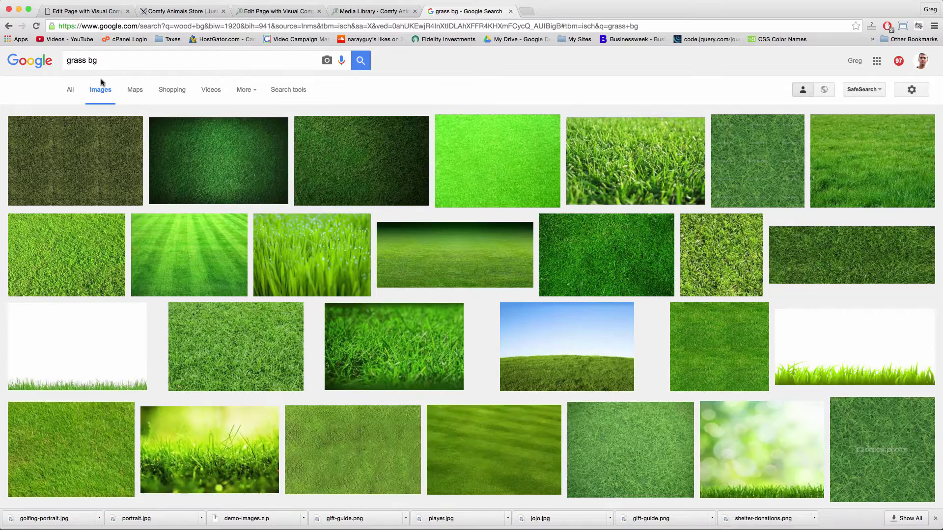
scroll(447, 300, down, 7)
scroll(447, 299, up, 7)
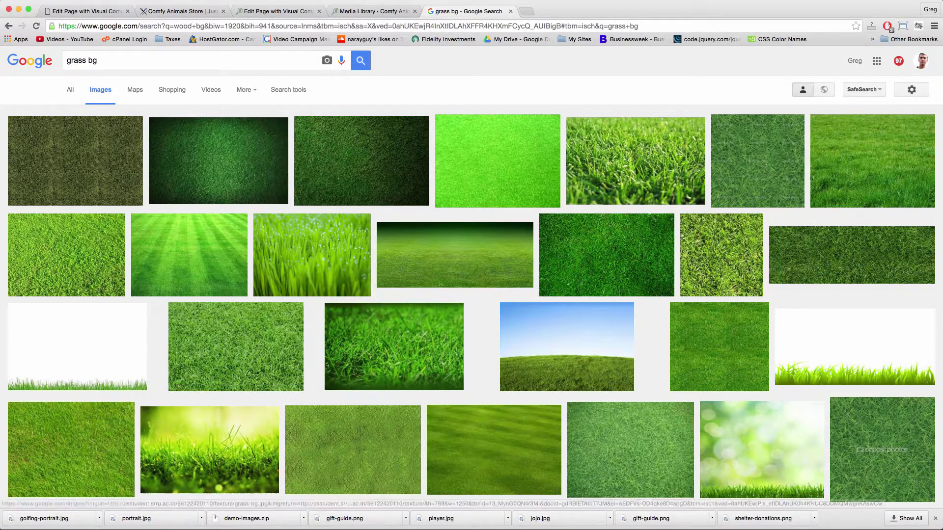
Copy the full video popout button HTML from the DearBlogger eCommerce website notes page.
click(374, 9)
click(261, 12)
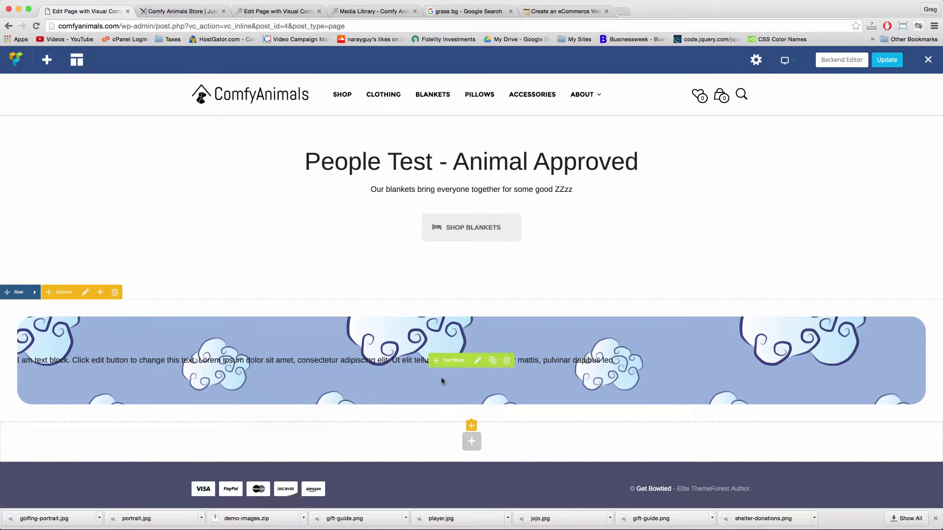
click(560, 11)
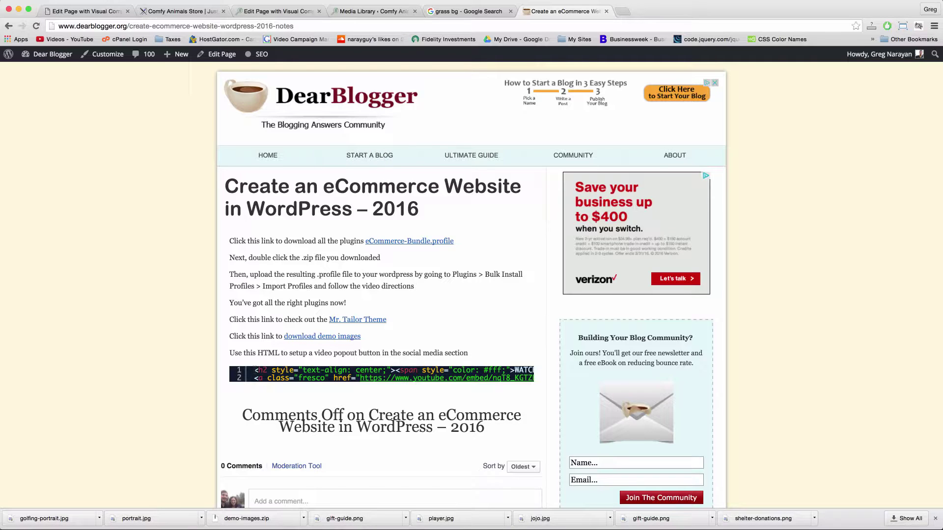
triple_click(252, 374)
drag(255, 377, 539, 380)
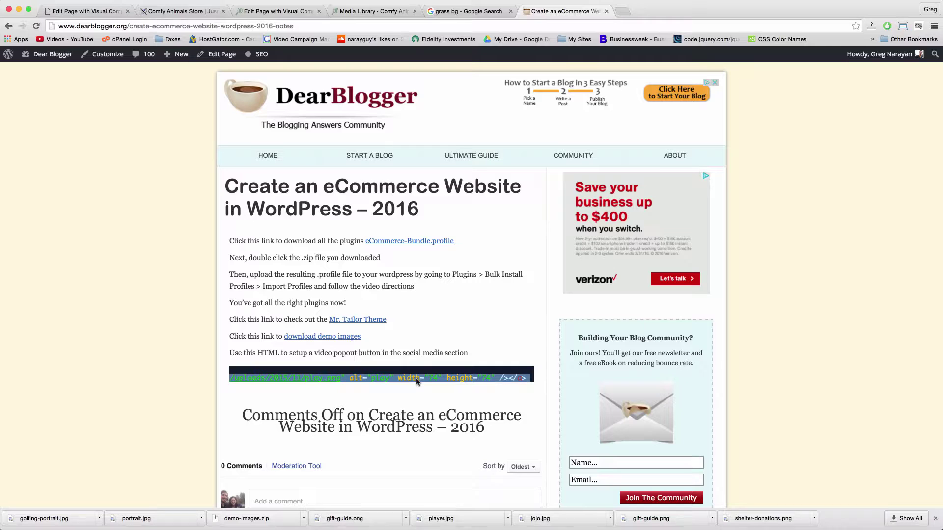
right_click(422, 378)
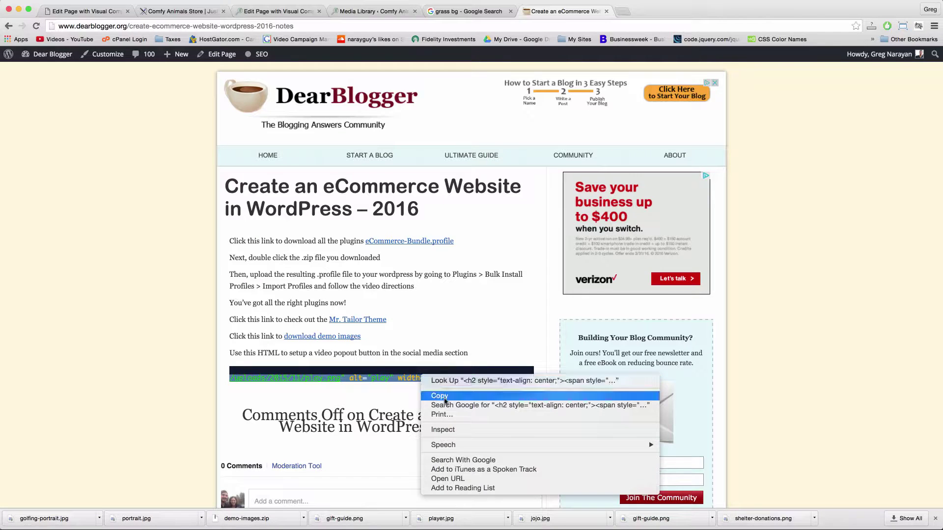
click(439, 396)
Return to the page editor and replace the cloud text block's placeholder text with the copied HTML.
click(265, 10)
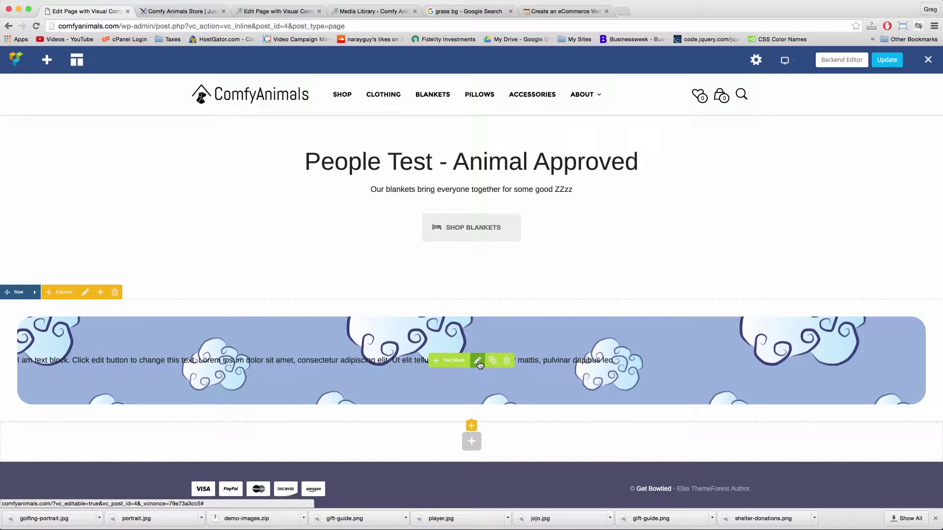
click(478, 361)
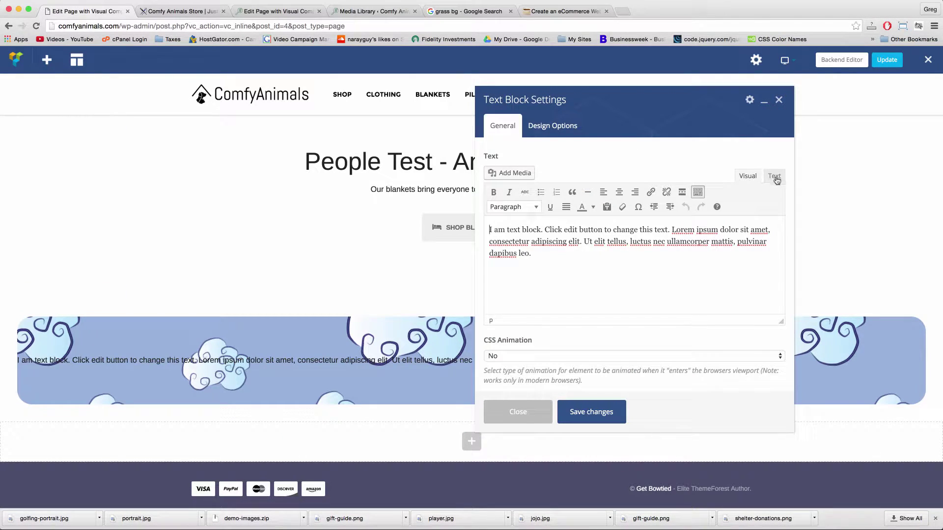
click(775, 177)
drag(657, 228, 482, 203)
key(BackSpace)
right_click(512, 216)
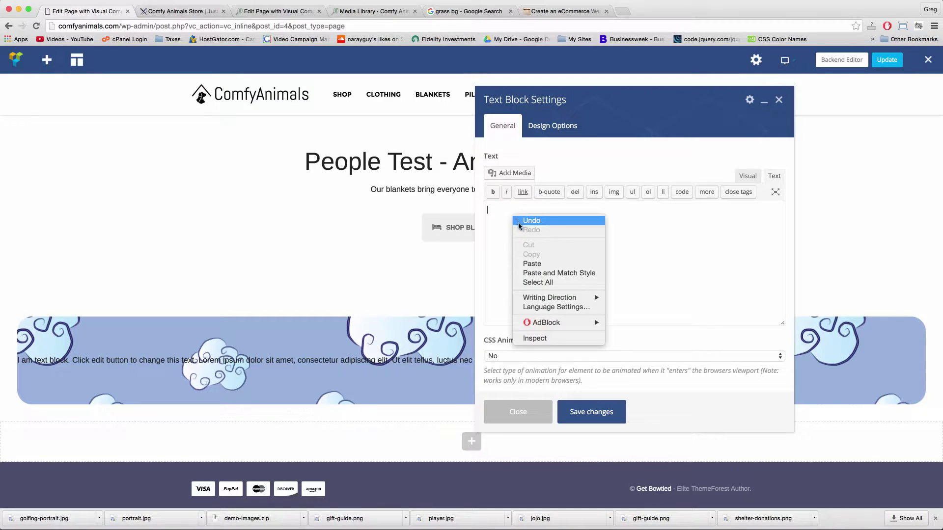
click(531, 264)
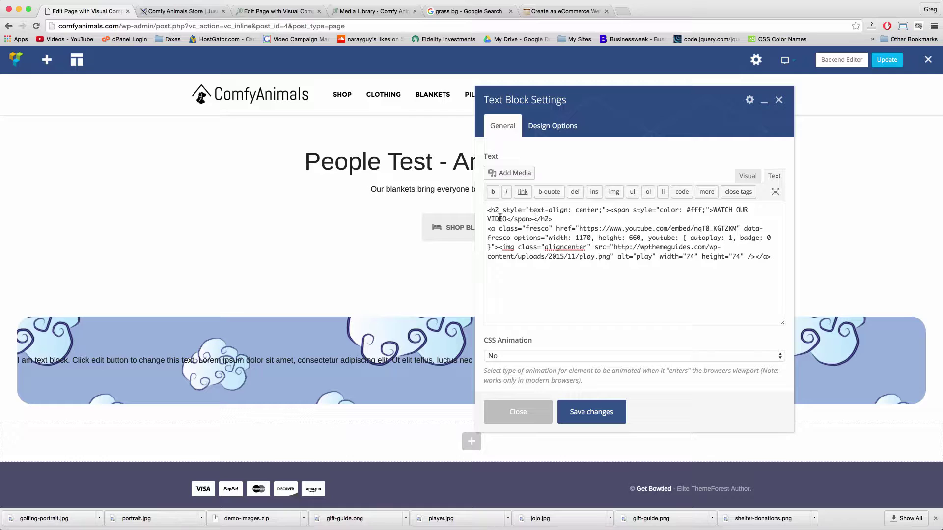
Review the heading text and video link code in the pasted HTML, save the text block and close its settings.
drag(506, 221, 715, 210)
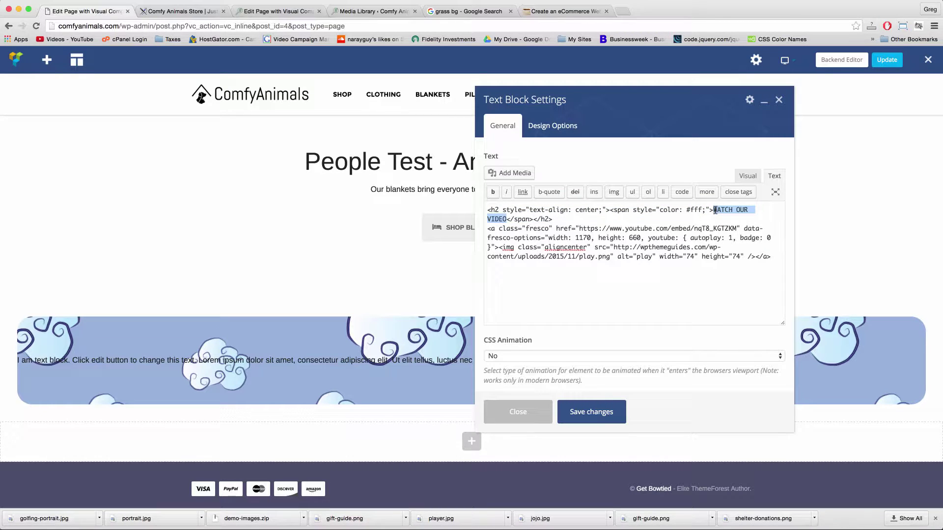
click(702, 212)
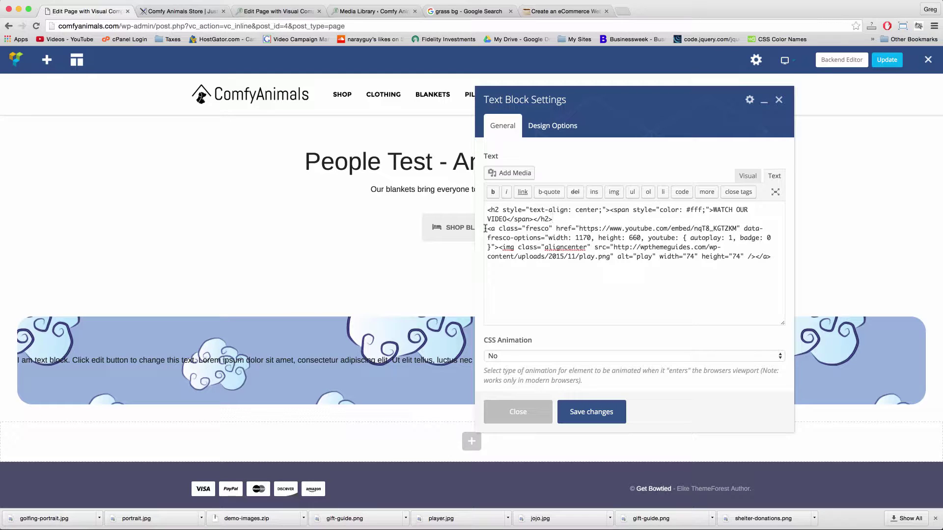
drag(488, 228, 770, 257)
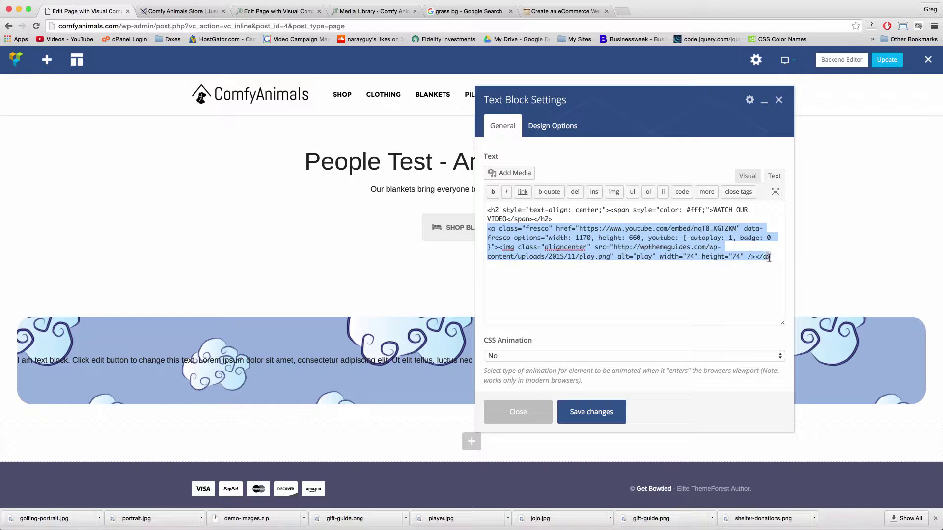
click(771, 257)
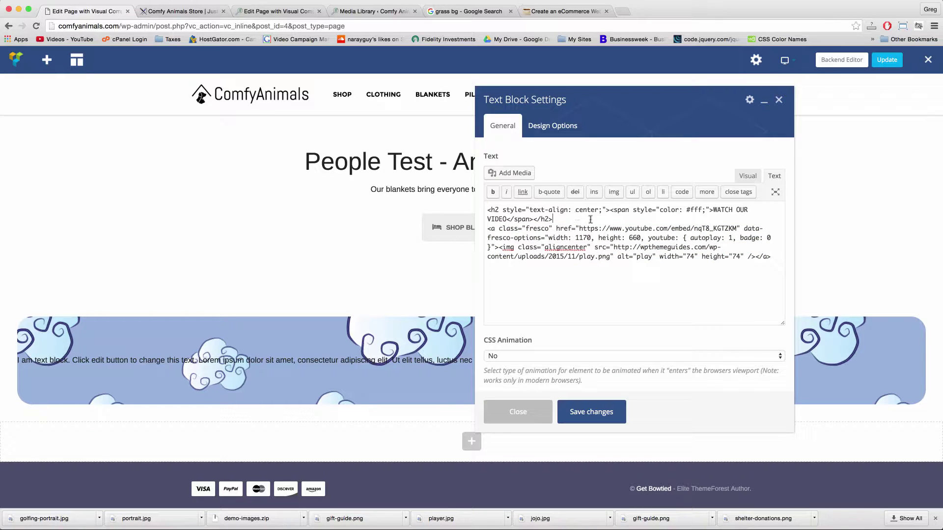
click(655, 218)
click(594, 415)
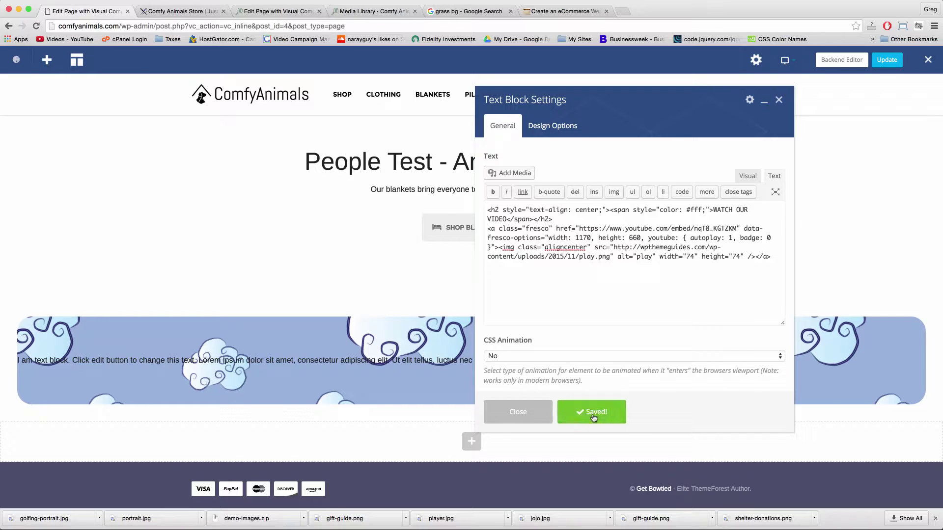
click(513, 414)
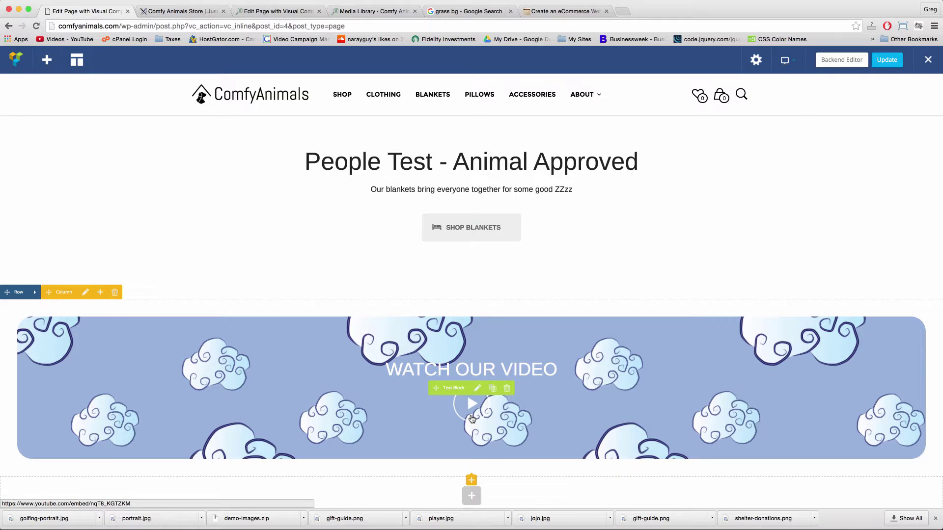
Reopen the cloud text block's HTML and change its heading to WATCH THE AD.
click(477, 388)
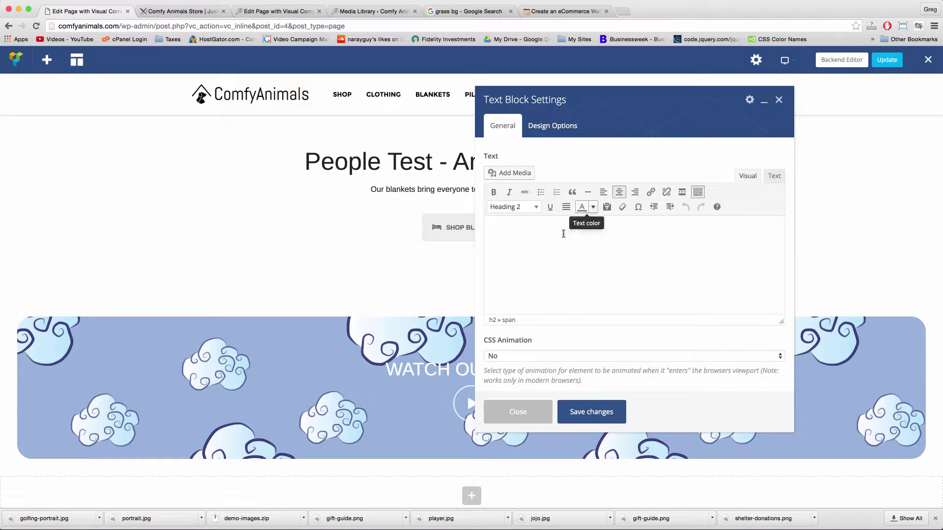
click(774, 177)
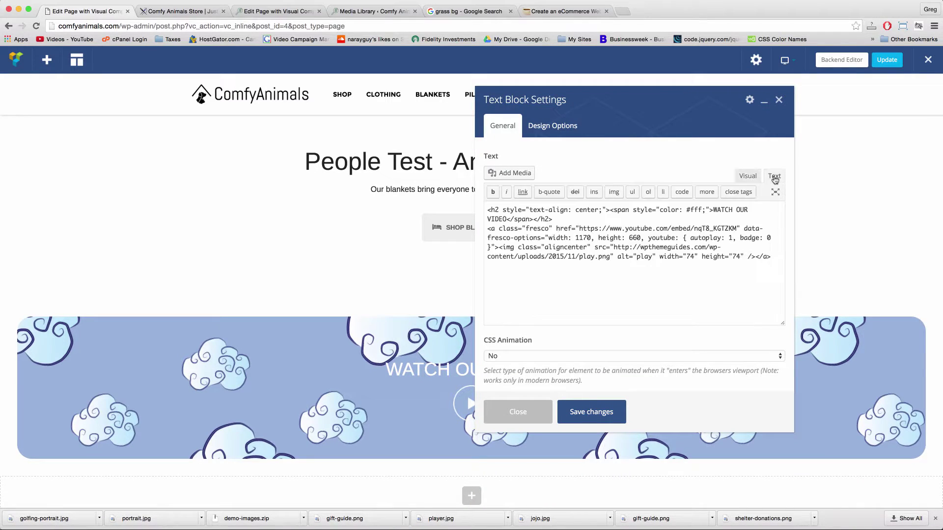
click(626, 238)
click(772, 248)
drag(507, 219, 735, 209)
key(BackSpace)
text(THE )
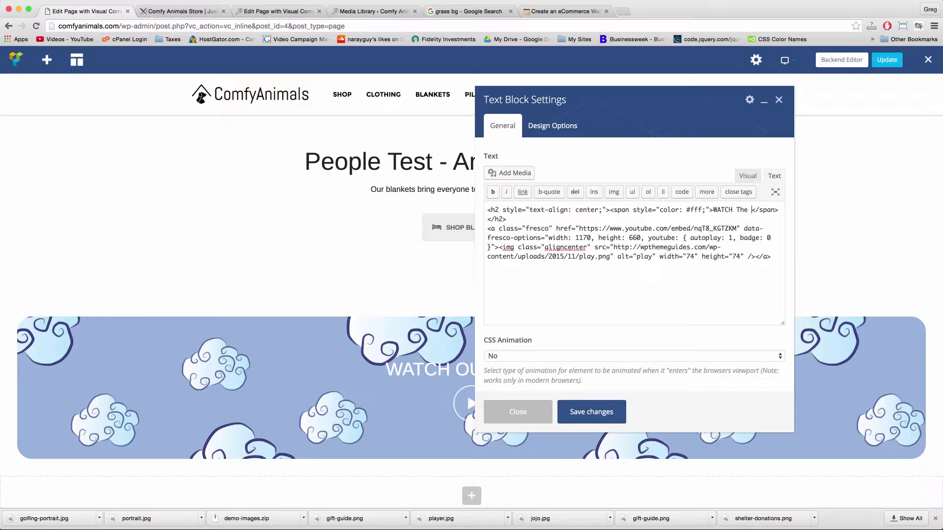
text(AD)
Check the video URL in the link code, try vimeo as the player option and restore youtube.
drag(579, 229, 739, 228)
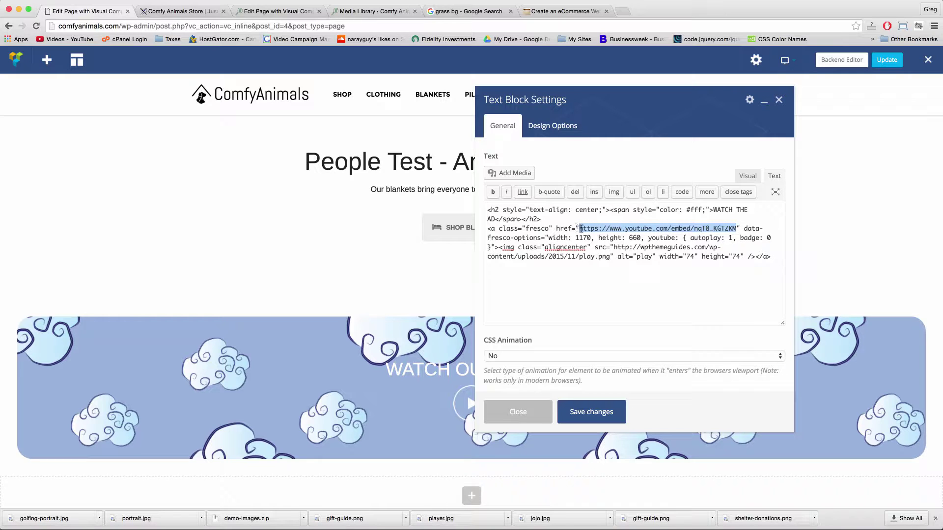
double_click(660, 239)
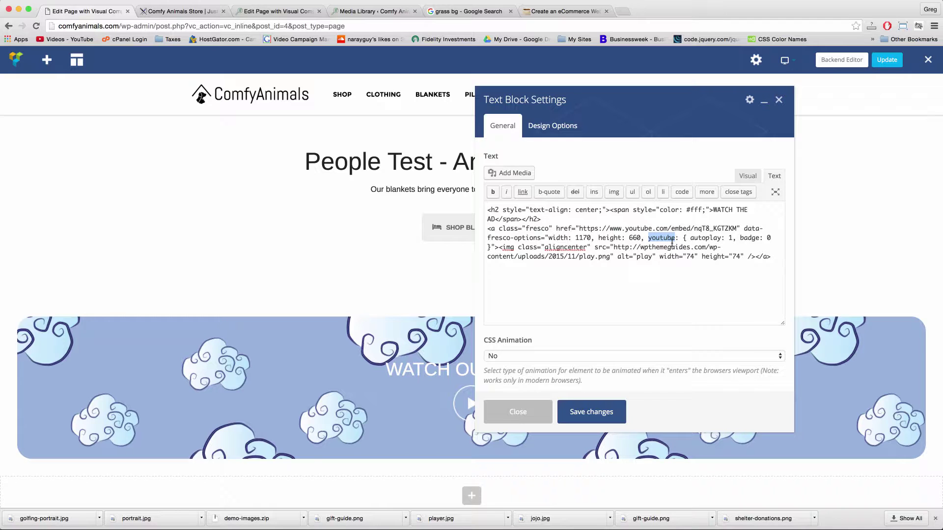
text(vid)
key(BackSpace)
key(BackSpace)
key(BackSpace)
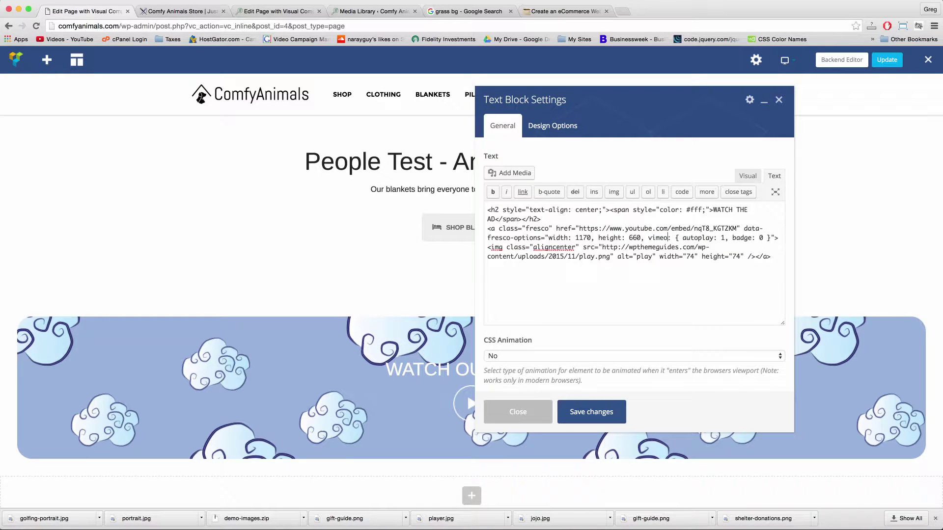
text(youtube)
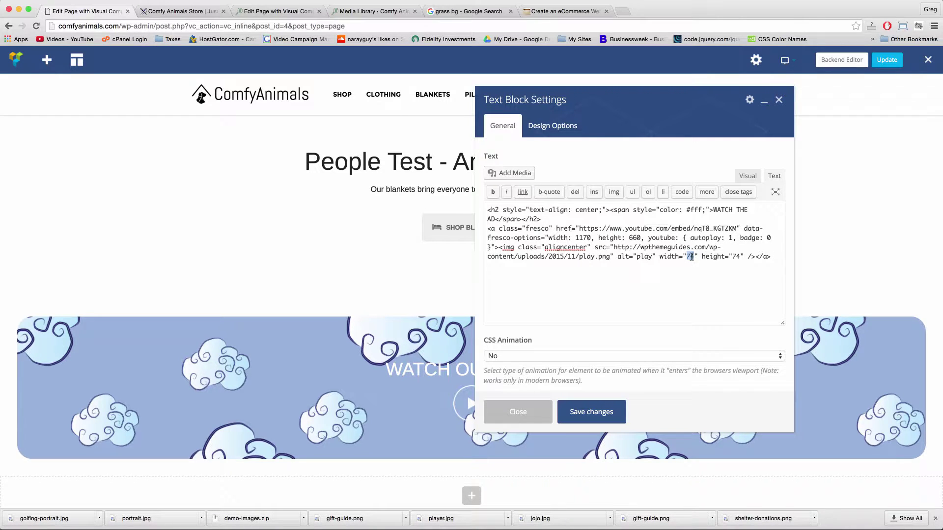
Set the play image's width to 90 in the HTML and save the text block.
text(0)
key(BackSpace)
text(90)
click(598, 414)
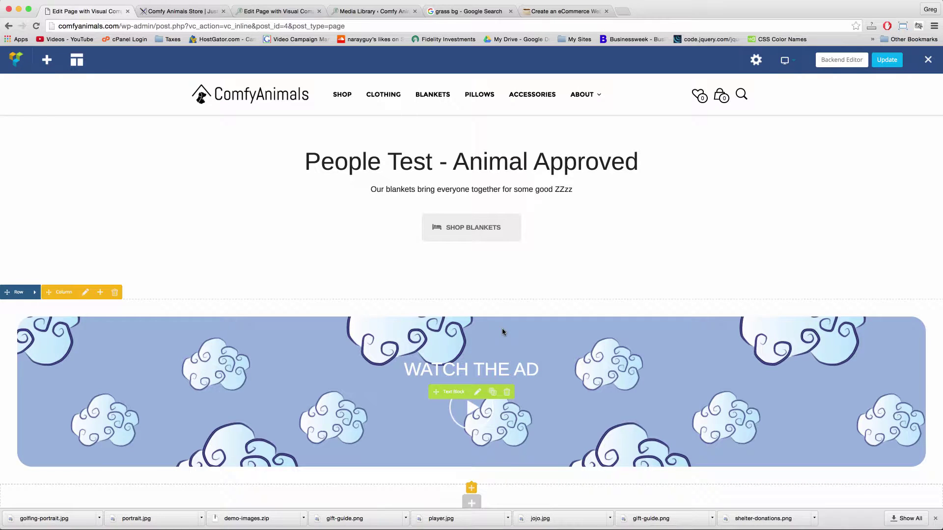
Open the top bar settings under Header in the store's theme customizer.
scroll(405, 337, down, 3)
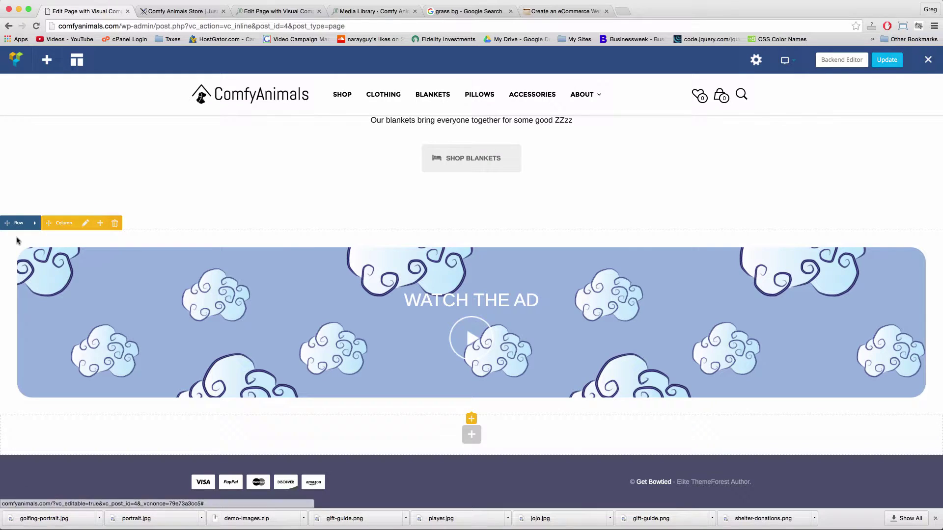
scroll(173, 225, up, 10)
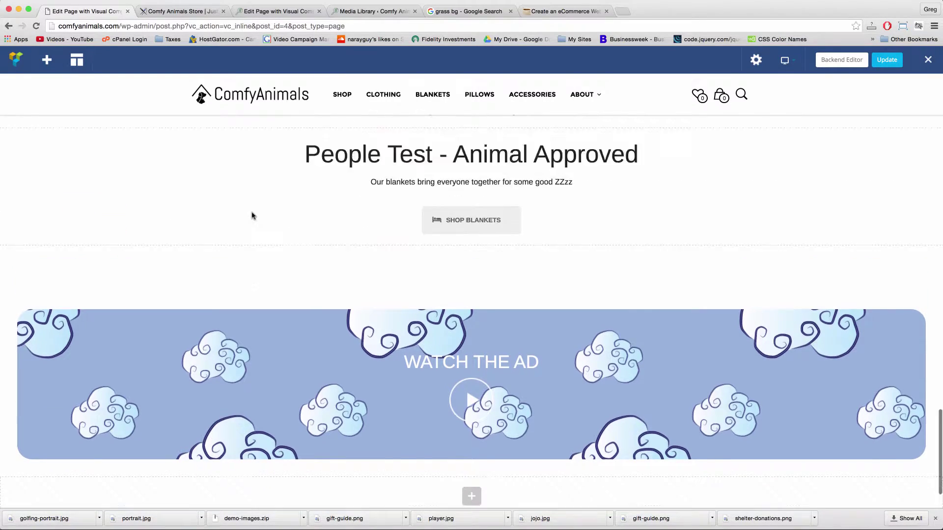
scroll(334, 185, up, 15)
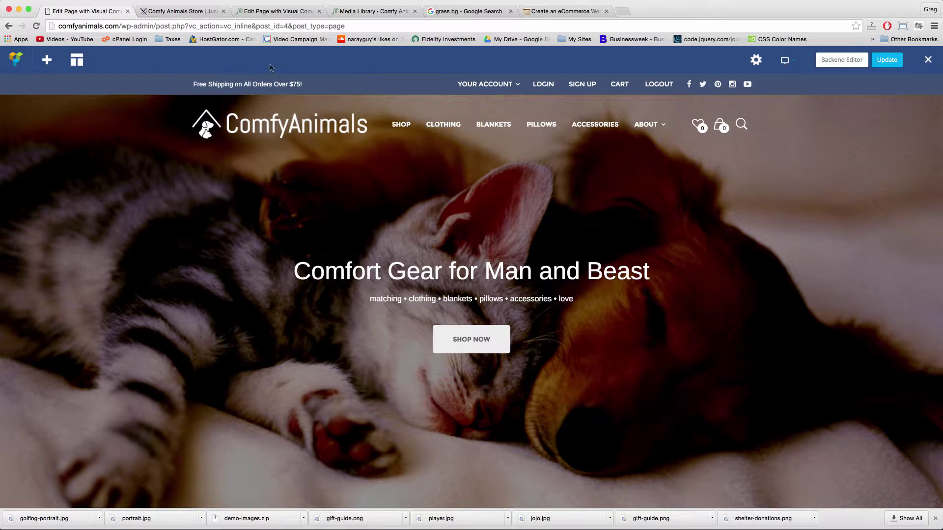
click(234, 121)
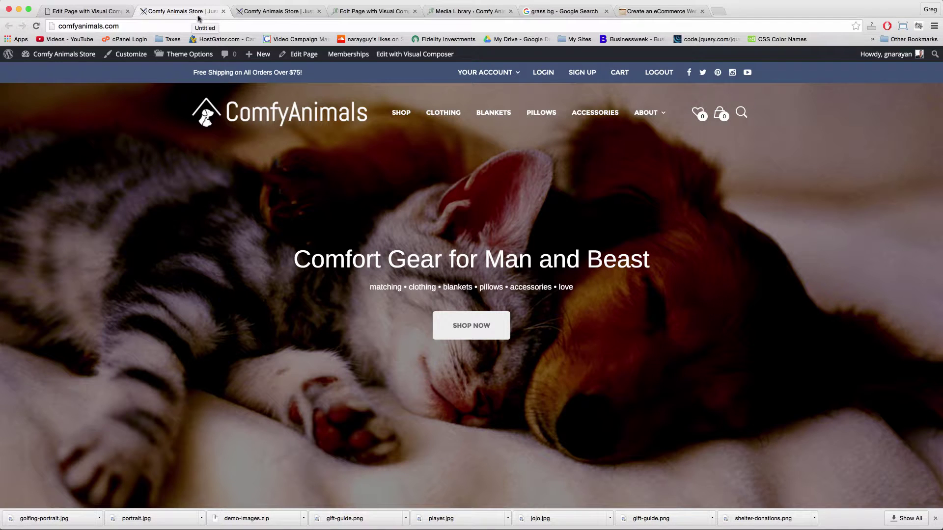
click(131, 55)
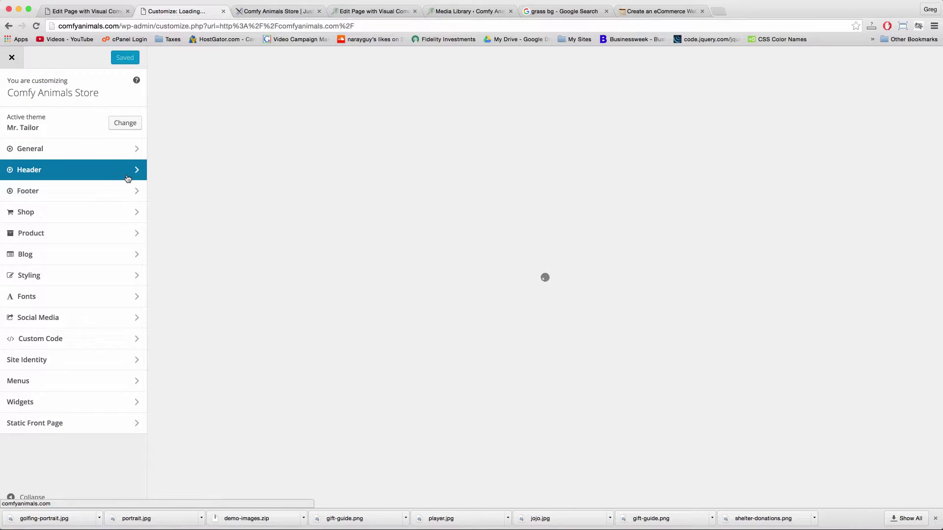
click(127, 178)
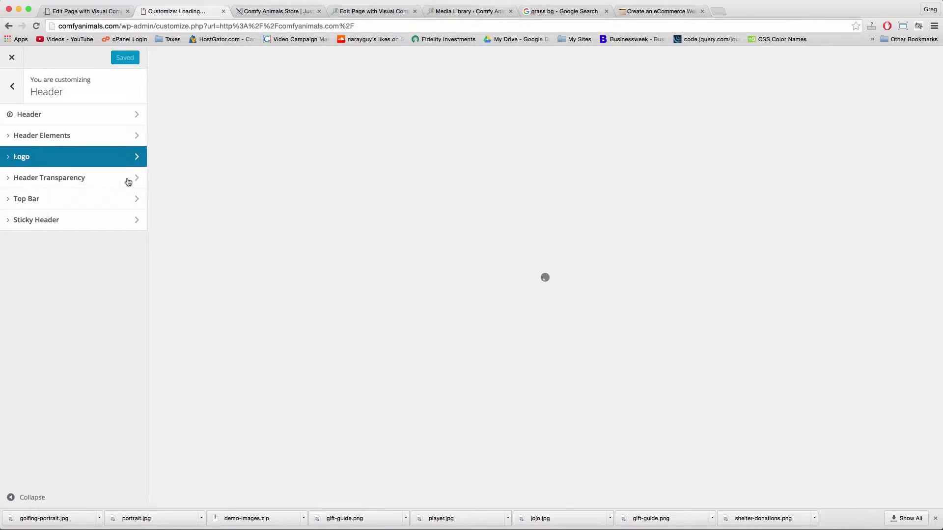
click(132, 202)
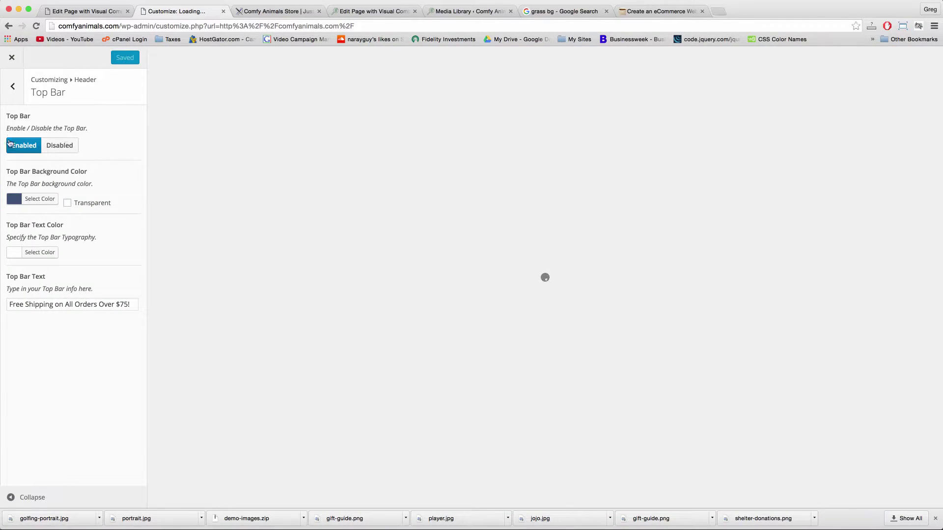
Copy the top bar's background color code and leave the top bar settings.
click(15, 201)
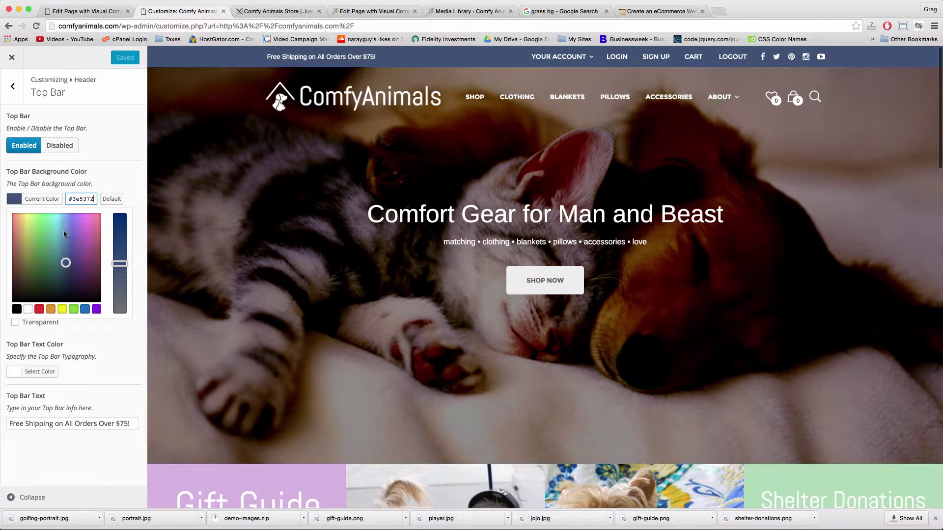
triple_click(76, 200)
key(super+c)
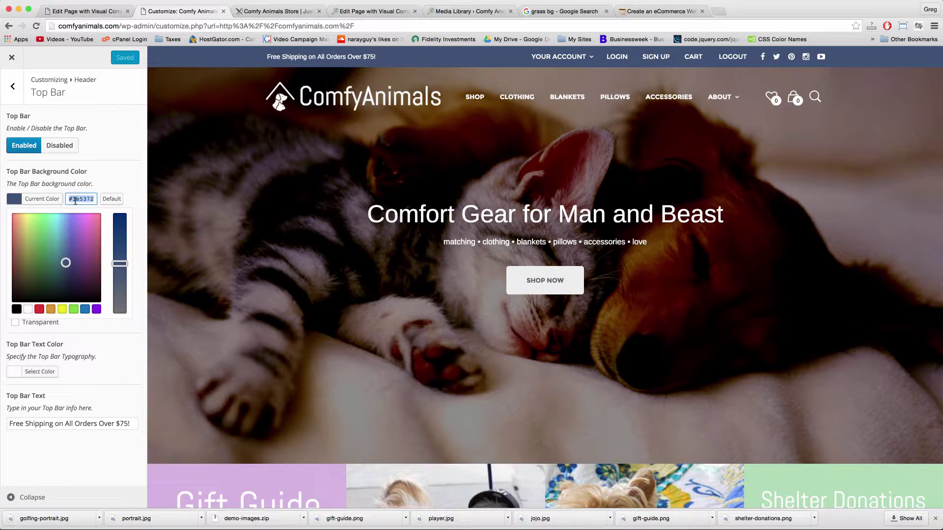
right_click(75, 201)
click(105, 265)
click(14, 88)
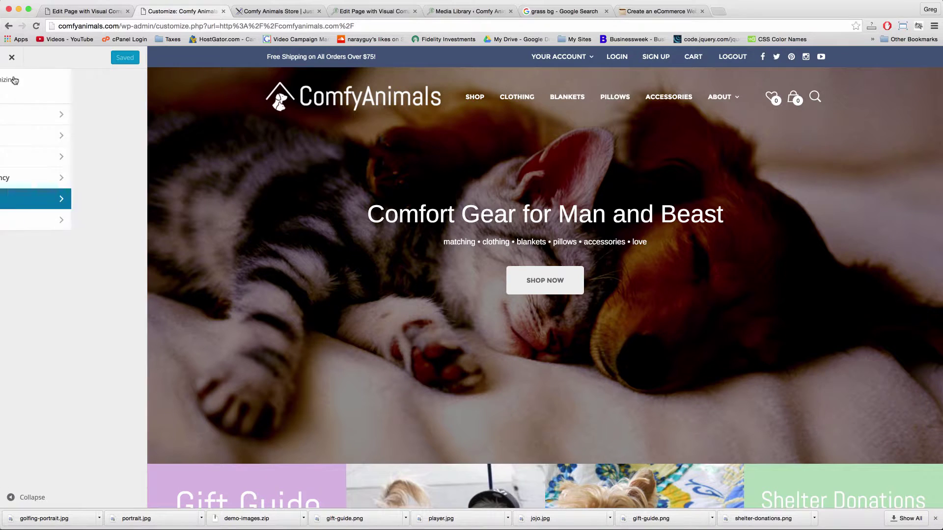
Apply the copied color code as the cloud row's background, save the row settings and update the page.
click(97, 12)
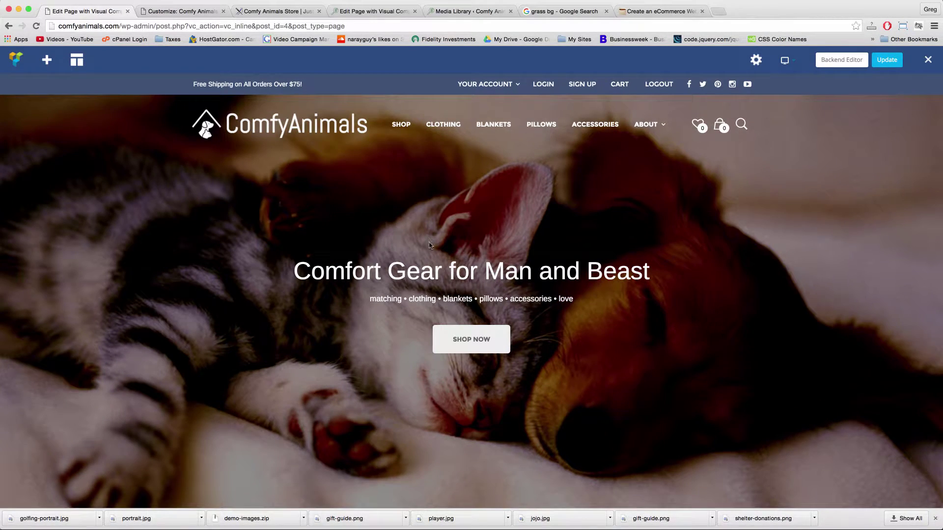
scroll(458, 334, down, 20)
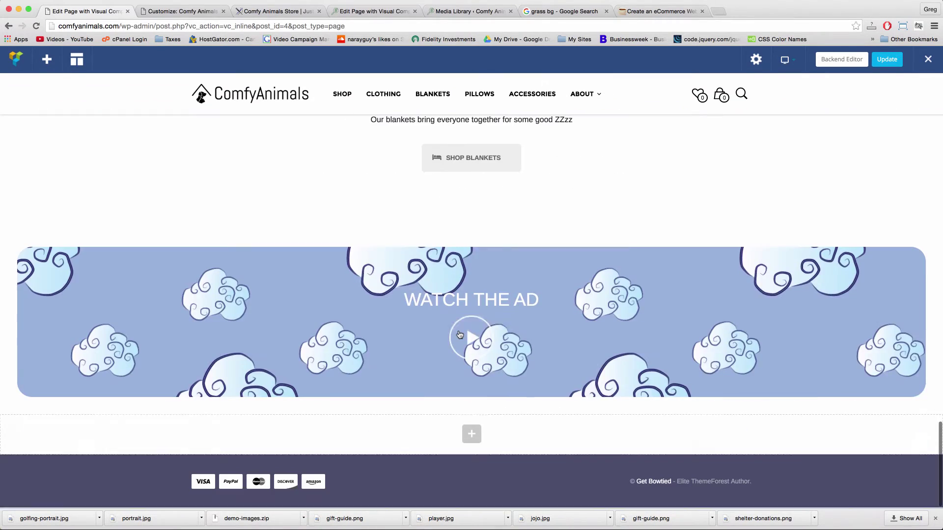
mouse_move(460, 335)
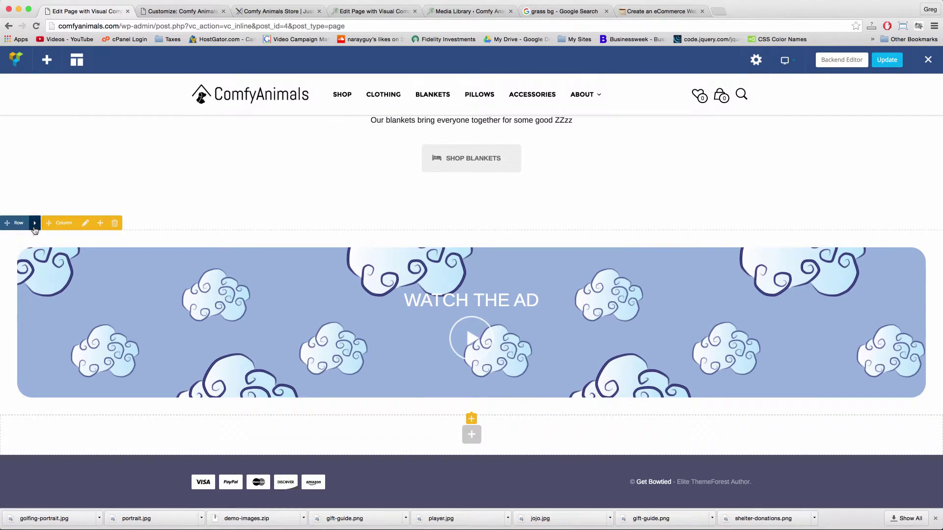
click(35, 223)
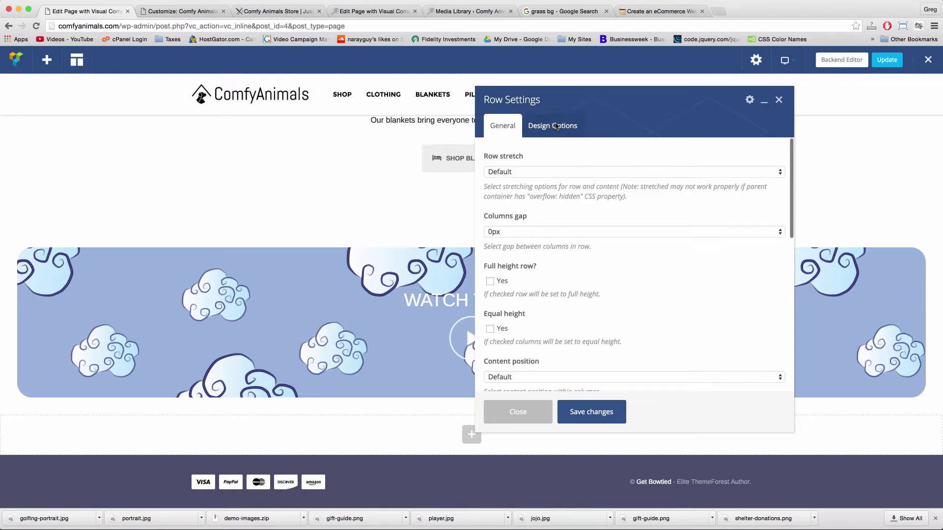
click(554, 129)
click(665, 267)
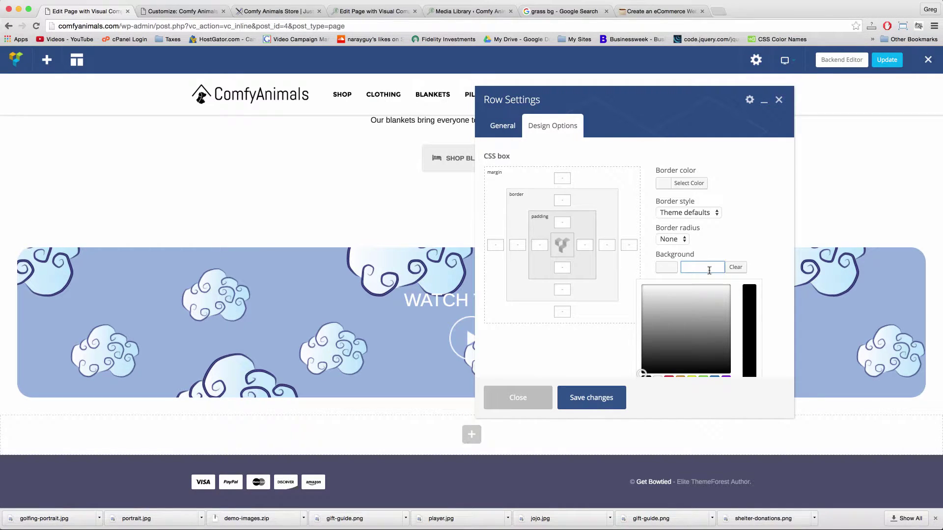
right_click(709, 270)
click(721, 319)
click(593, 400)
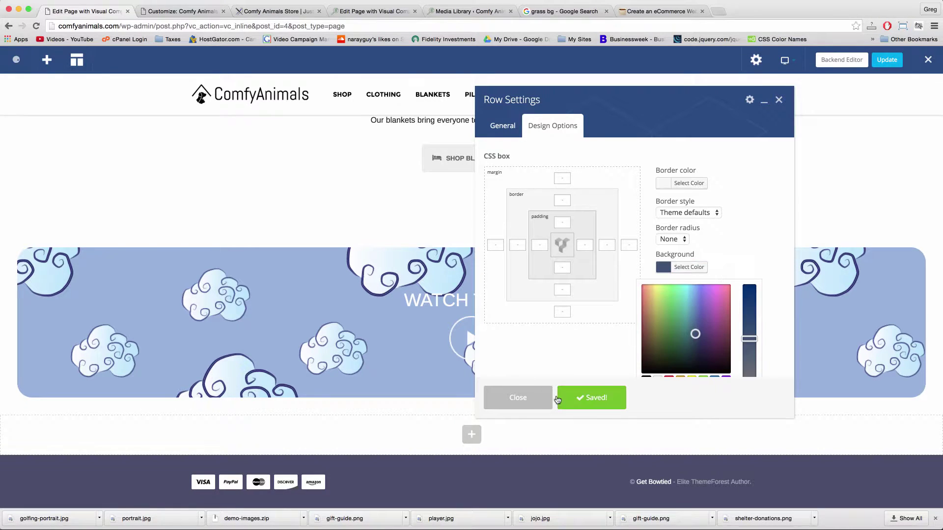
click(516, 398)
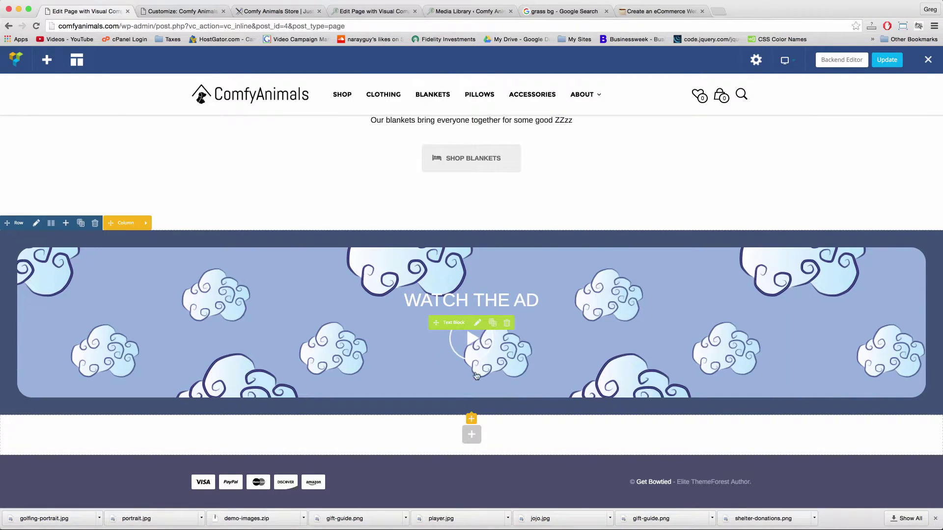
click(887, 59)
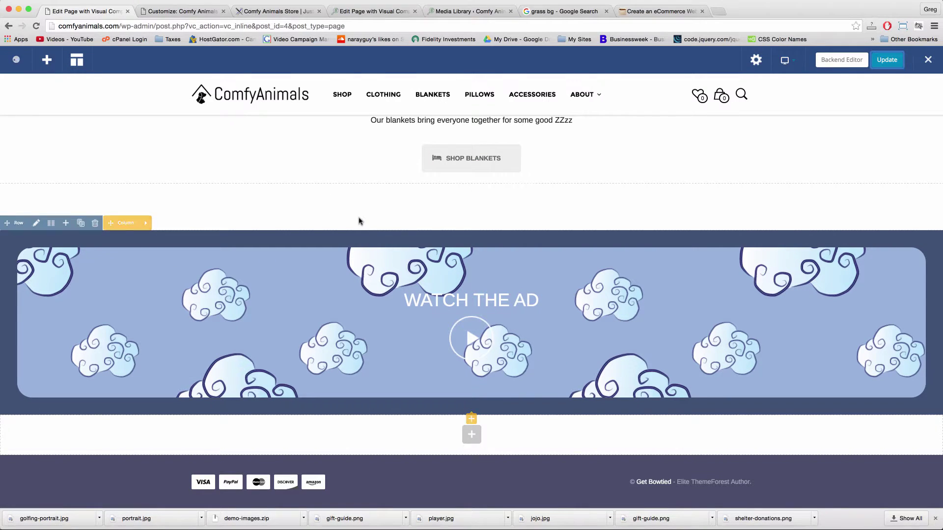
scroll(378, 244, up, 15)
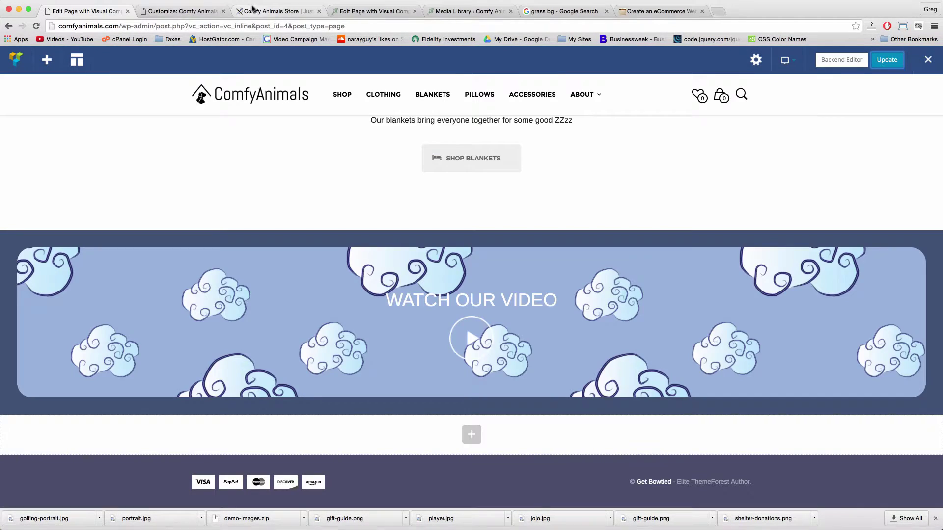
Reload the live store homepage, play the video from the cloud block and close the video popout.
click(269, 12)
drag(269, 12, 219, 15)
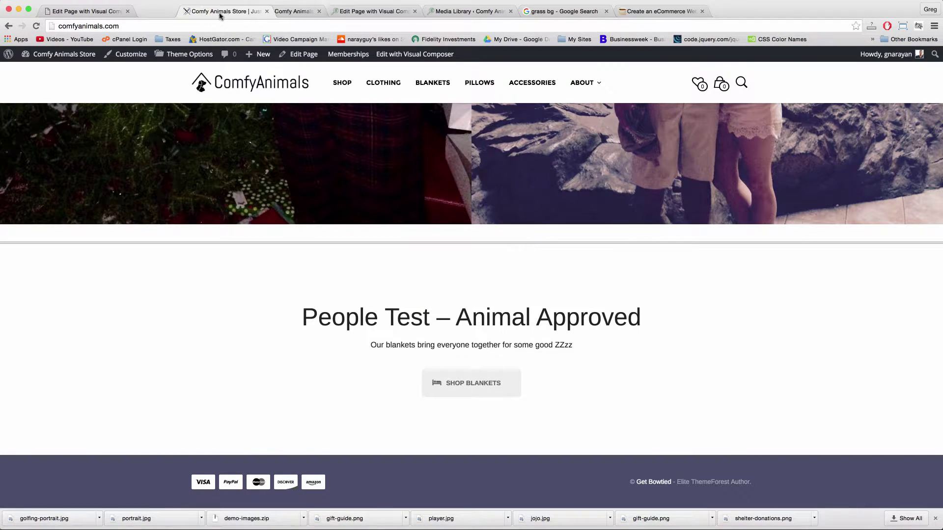
click(259, 90)
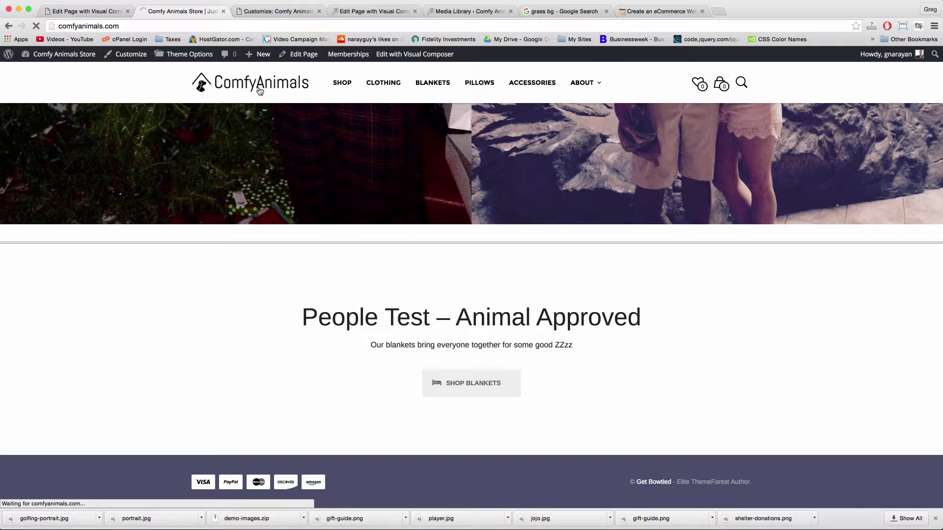
scroll(367, 169, down, 20)
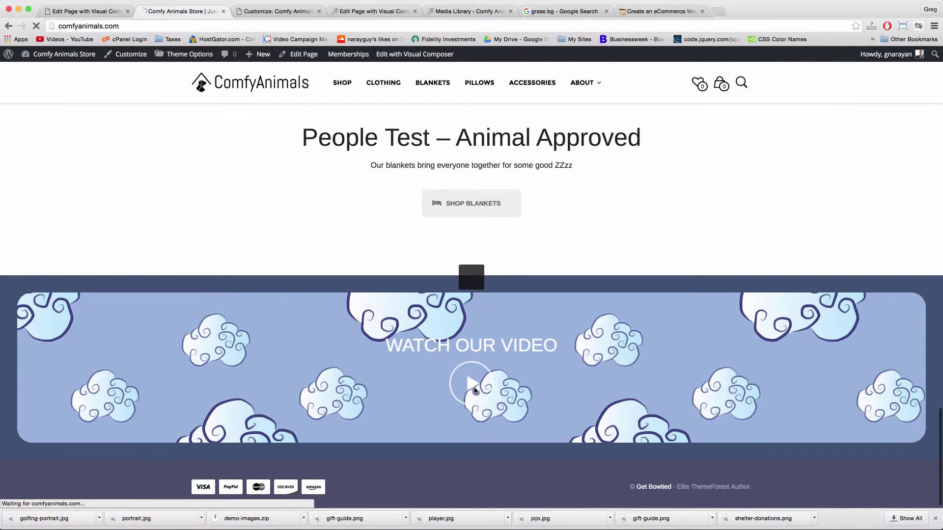
click(472, 387)
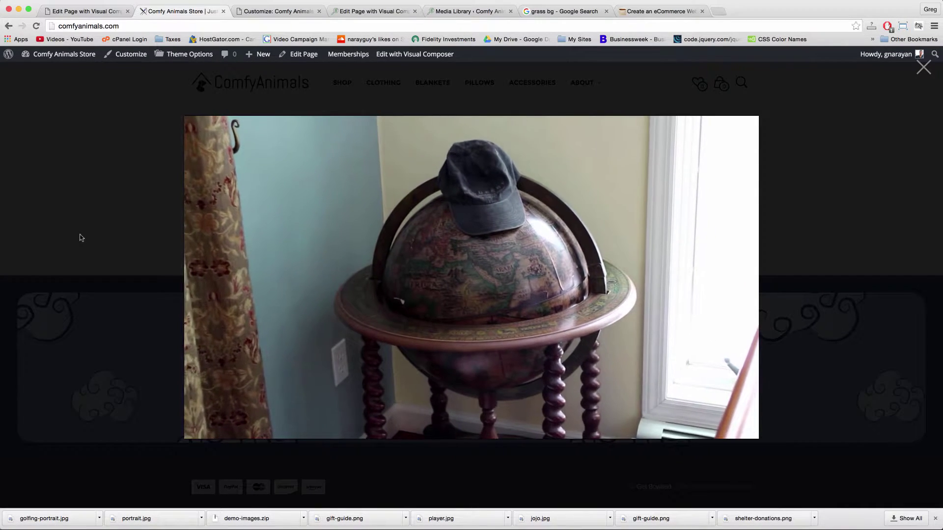
click(81, 238)
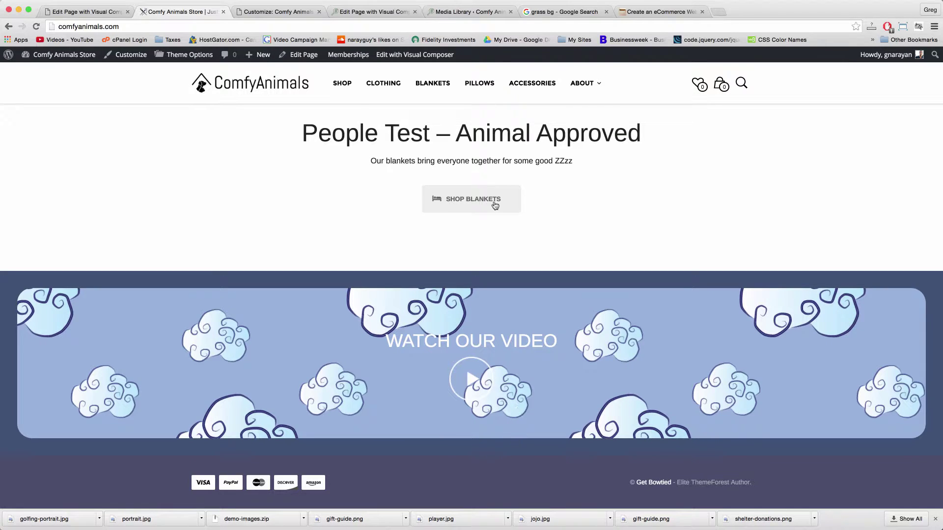
Add a Social Media Profiles element below the cloud text block in the homepage editor.
click(73, 11)
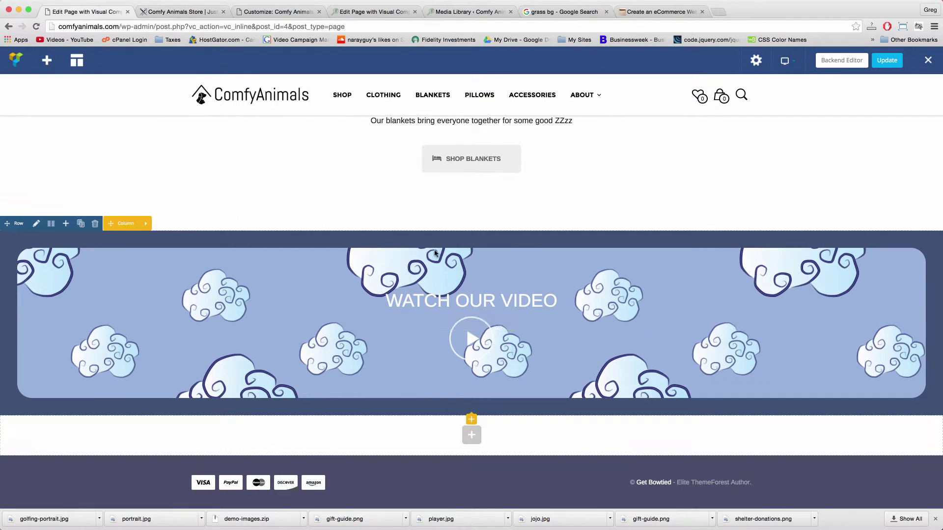
click(471, 420)
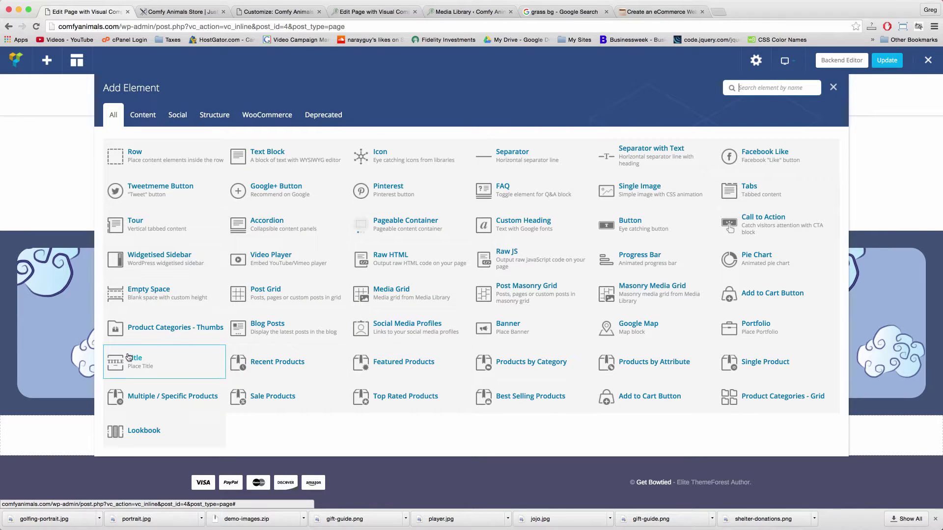
click(414, 333)
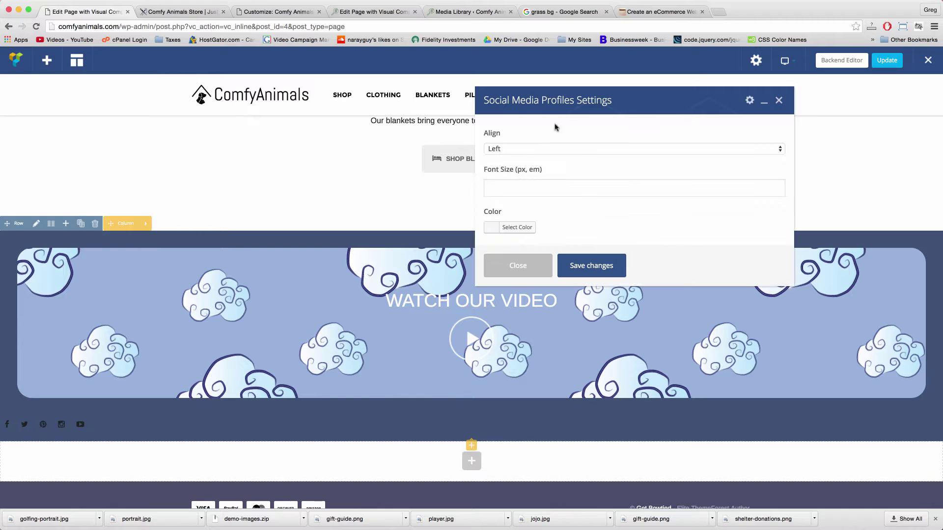
Center the social media icons, set their font size to 50px and color to white #ffffff, and save the element.
click(529, 150)
click(514, 158)
click(511, 186)
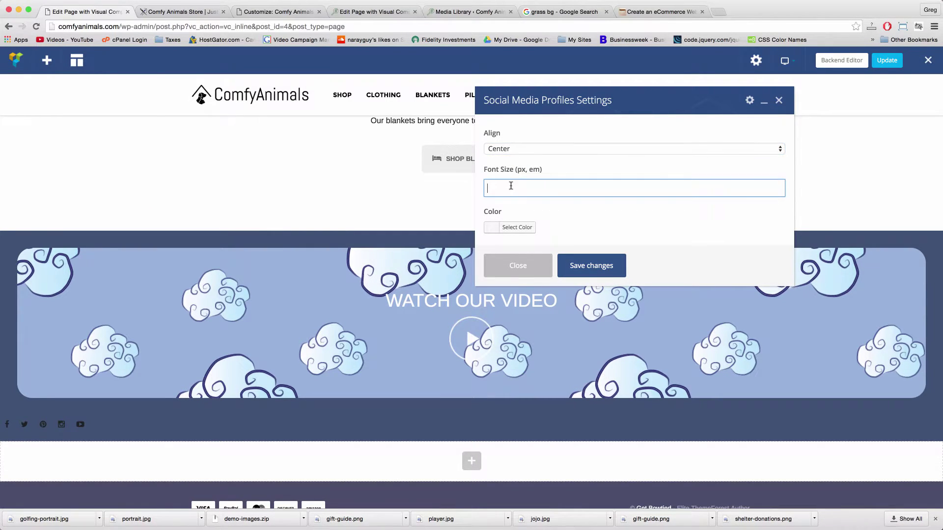
click(515, 228)
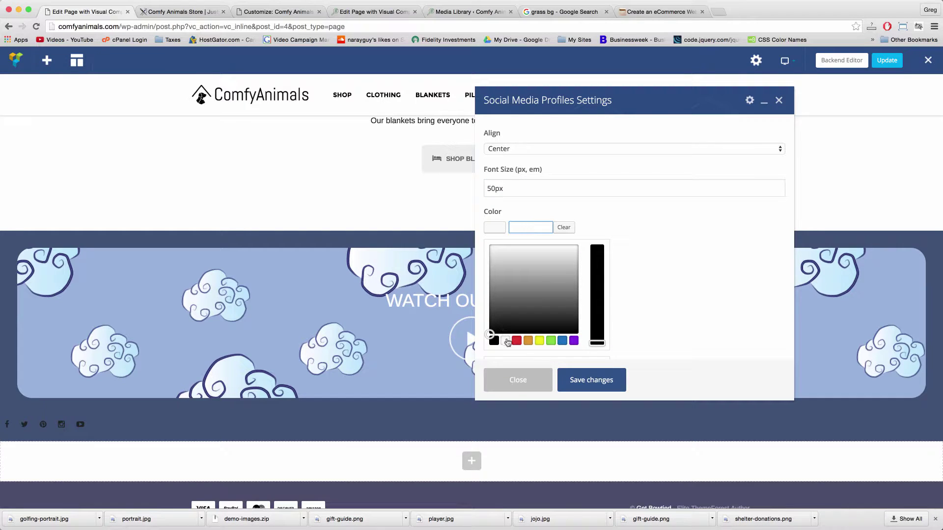
click(507, 342)
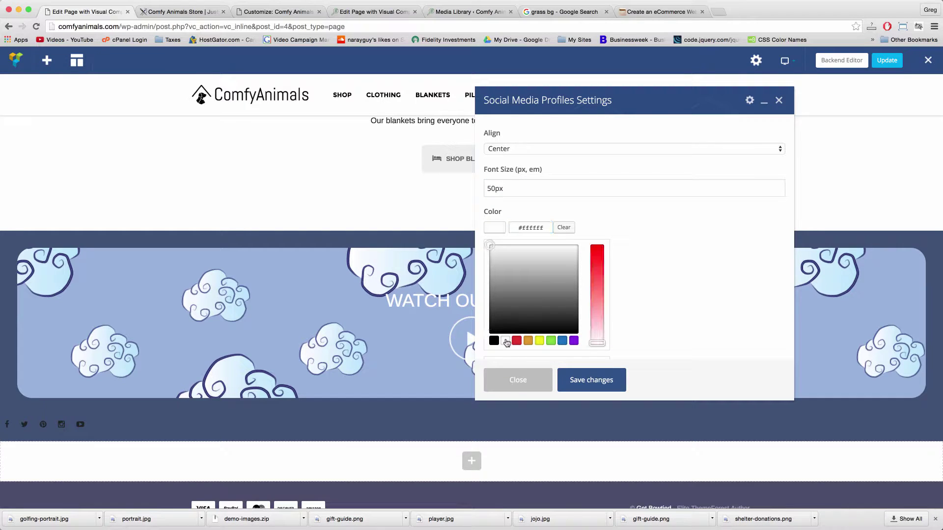
click(585, 381)
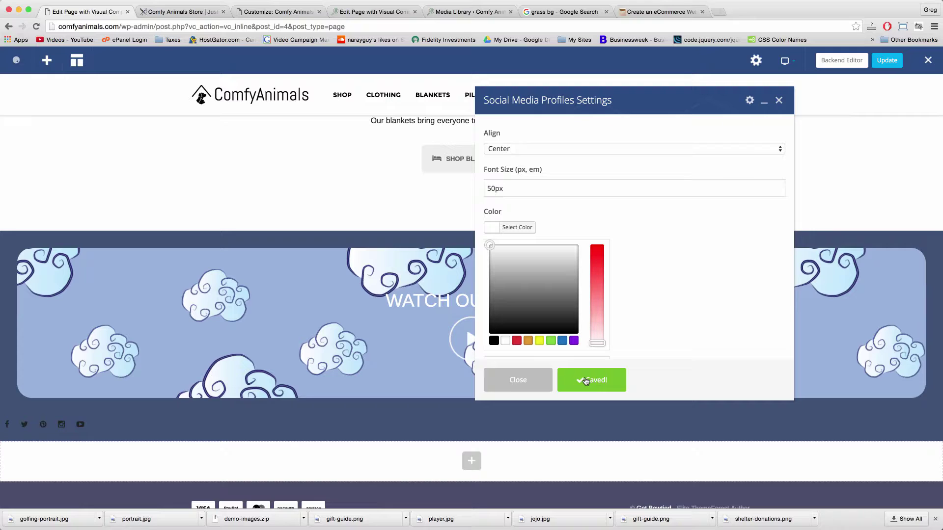
click(511, 382)
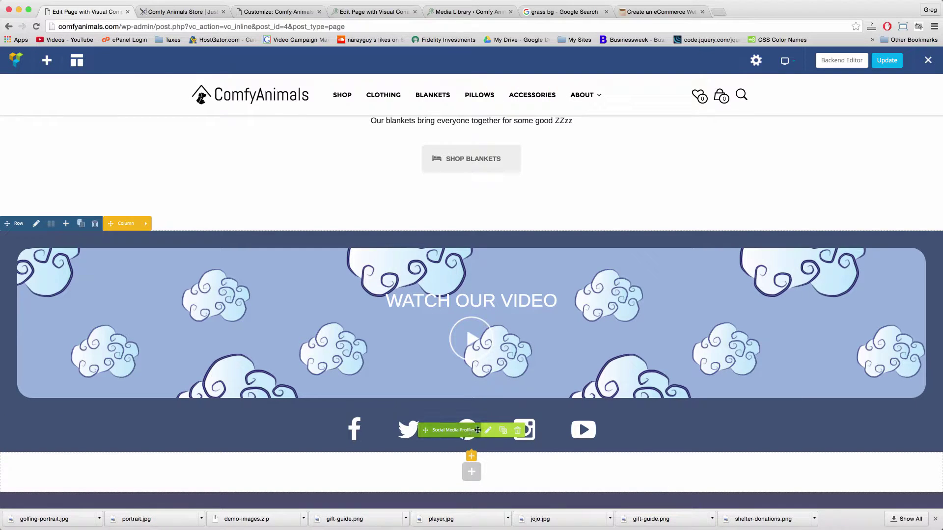
Check the live store homepage, then give the cloud text block a 4% bottom margin in the page editor and save it.
key(ctrl+Tab)
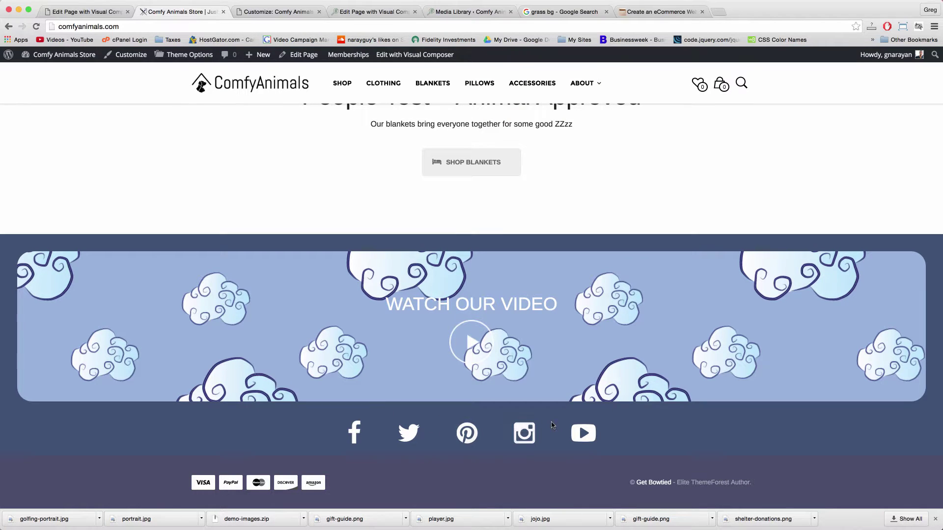
click(69, 7)
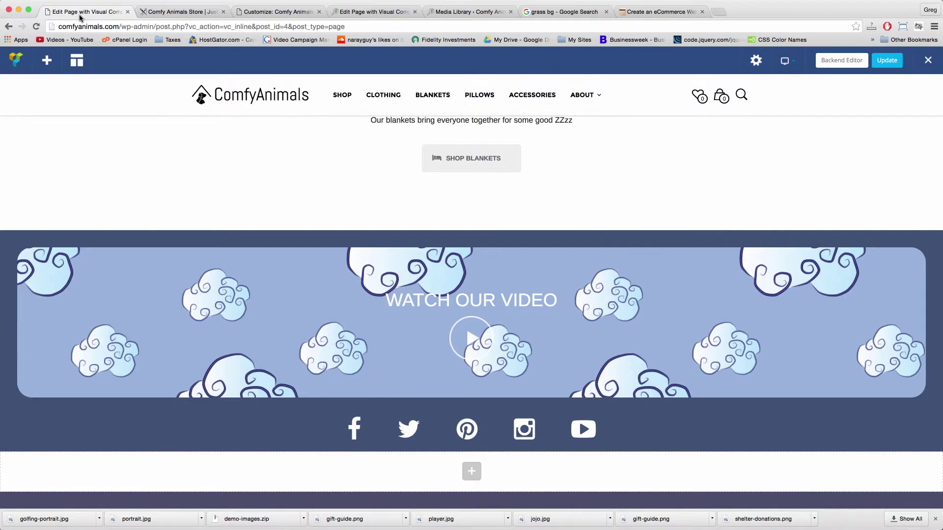
click(477, 322)
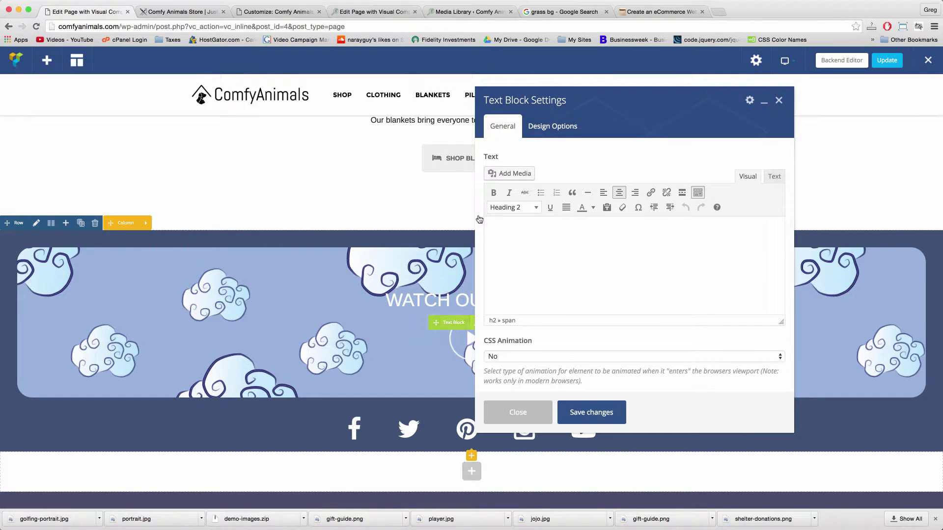
click(559, 131)
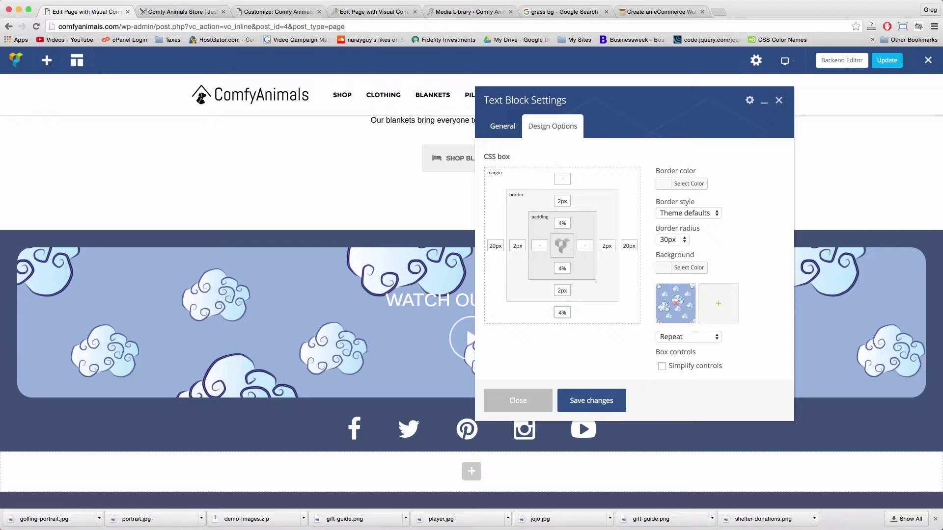
click(591, 400)
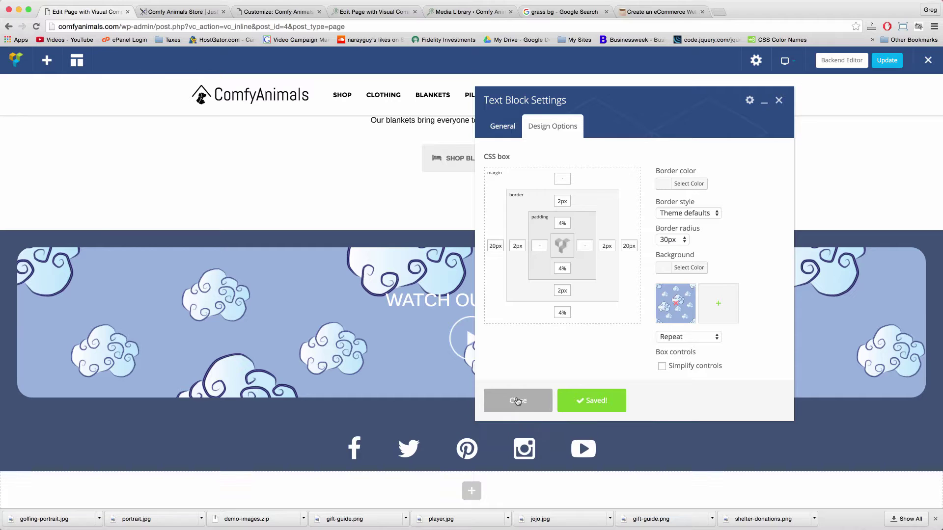
click(518, 400)
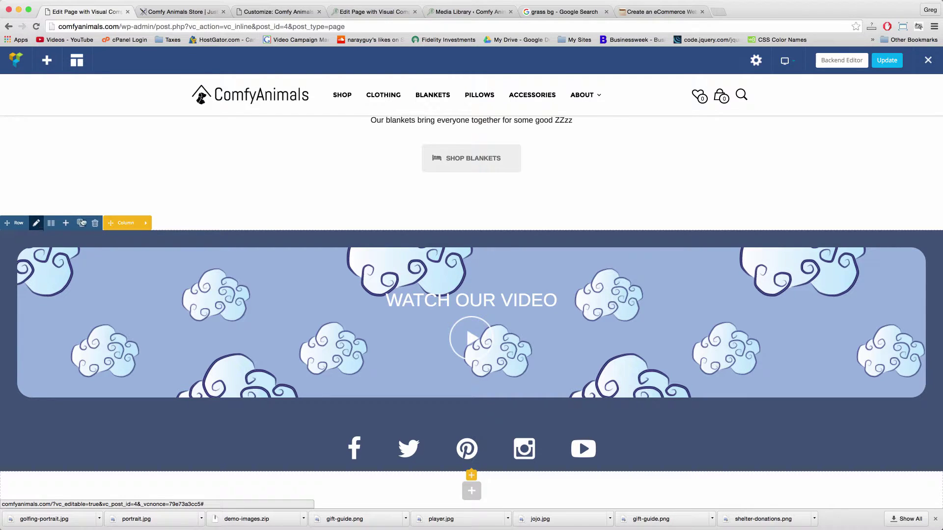
Set the cloud row column's bottom padding to 4%, save the column settings and update the page.
click(146, 223)
click(86, 225)
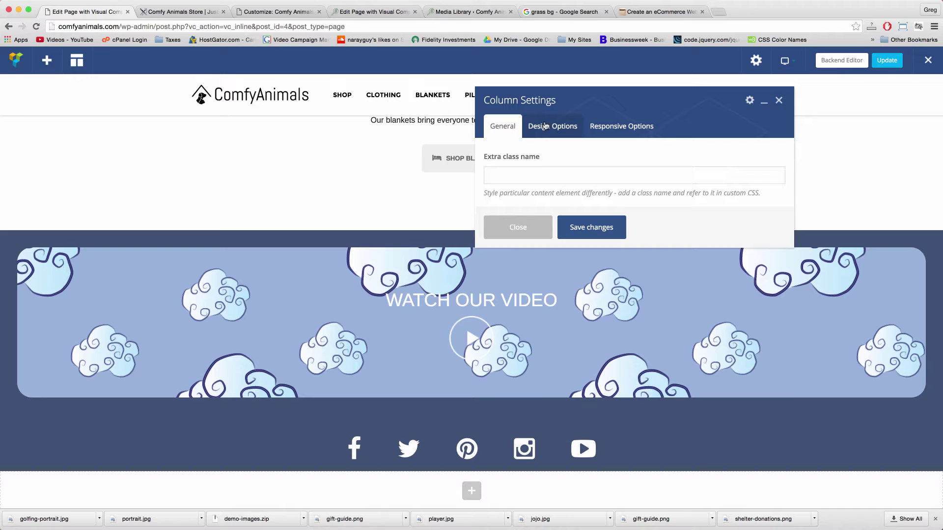
click(545, 127)
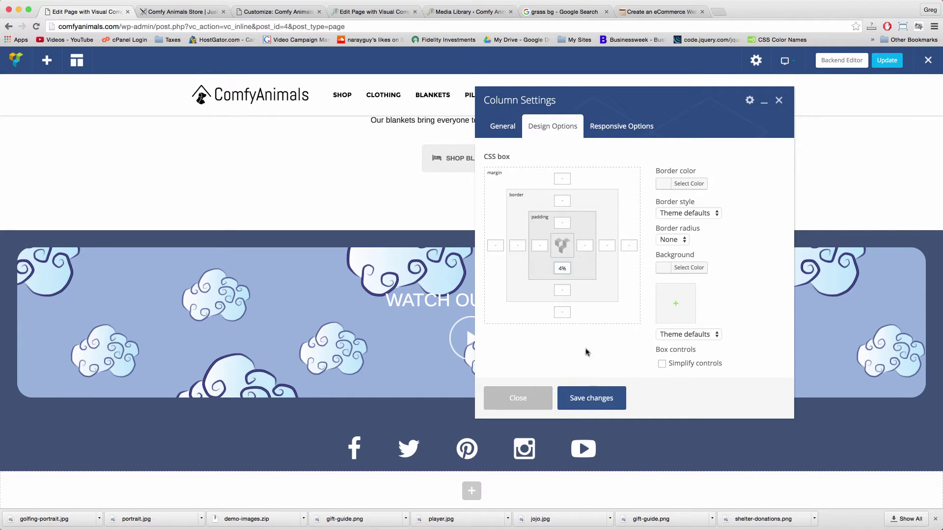
click(589, 396)
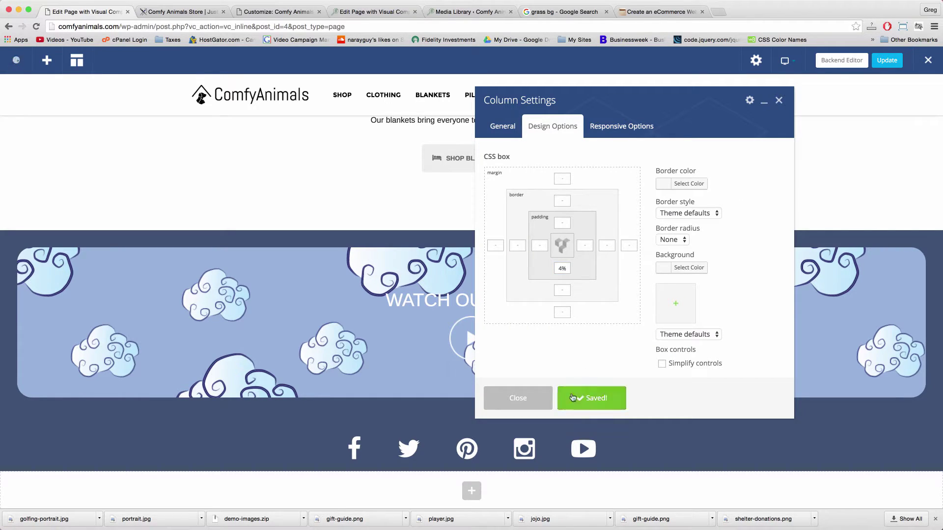
click(521, 397)
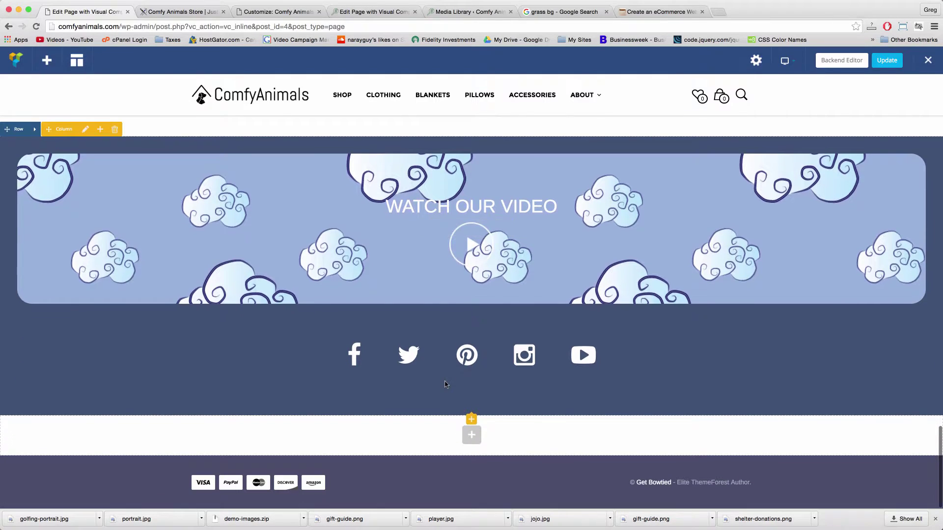
click(889, 60)
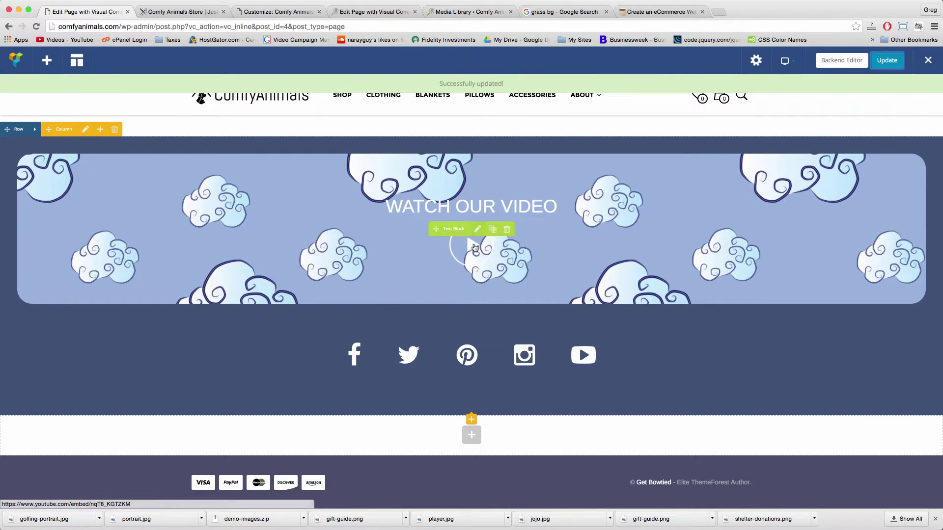
Review the cloud text block's design options, close its settings and look over the whole homepage in the editor.
click(478, 229)
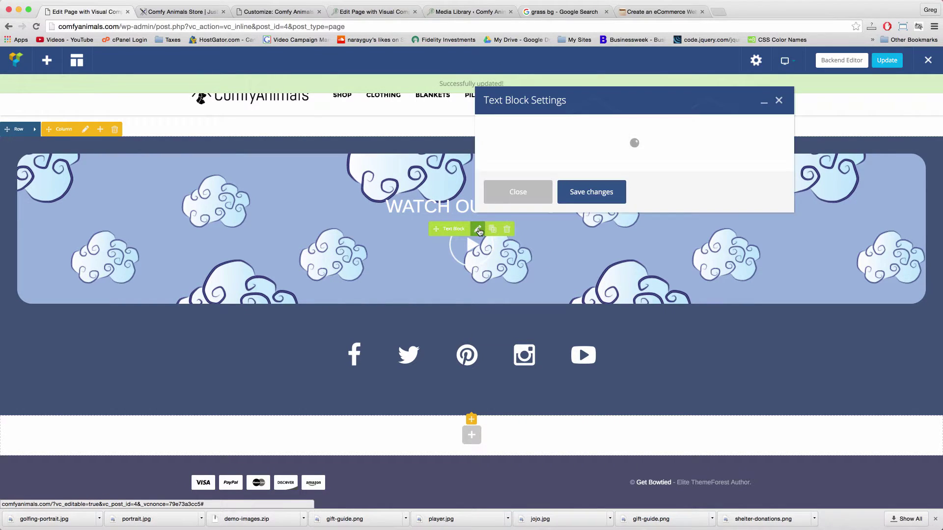
click(546, 127)
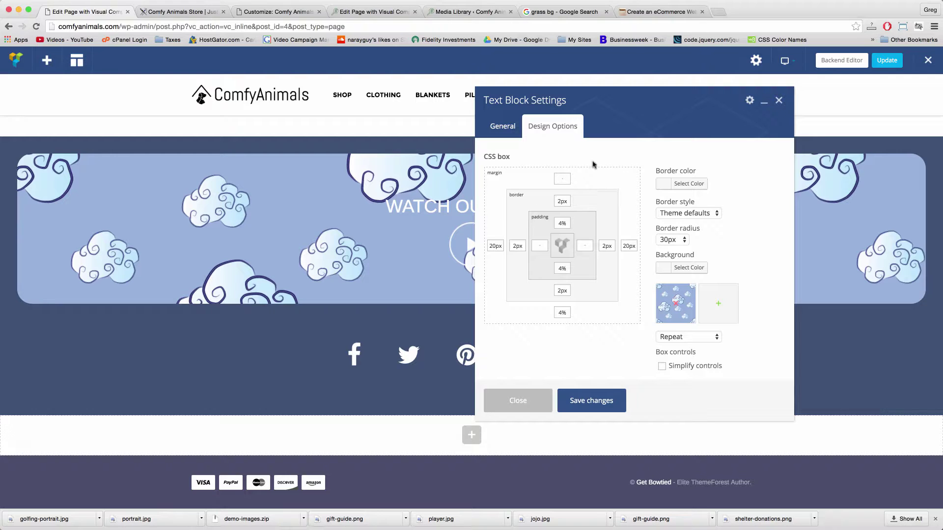
click(779, 100)
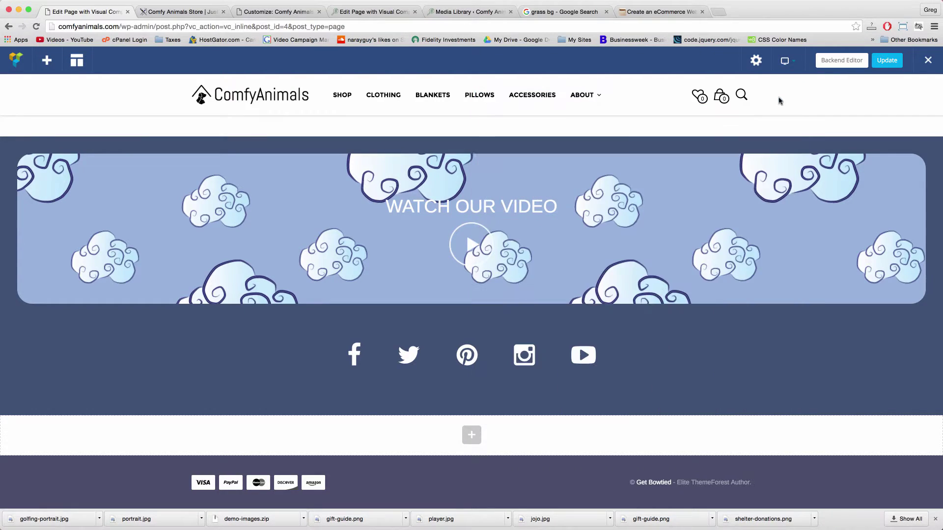
scroll(374, 332, up, 4)
scroll(374, 332, up, 8)
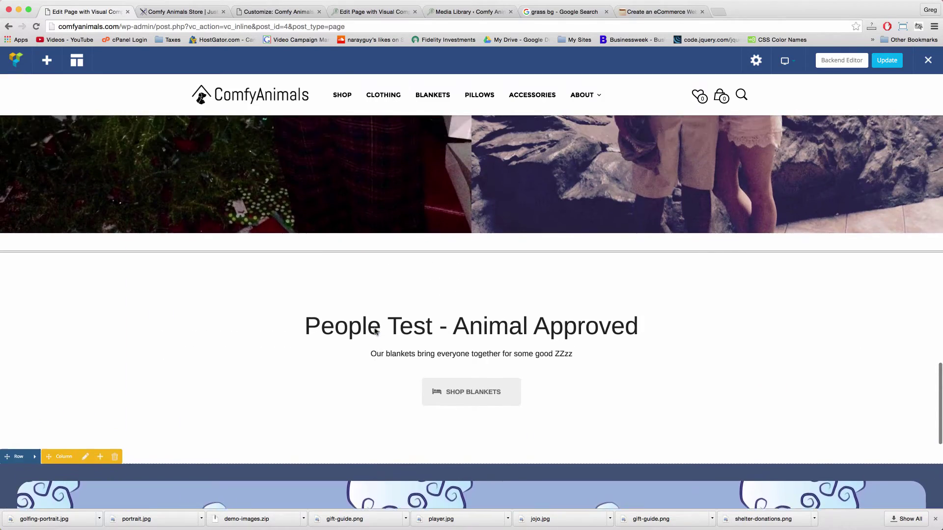
scroll(375, 332, up, 10)
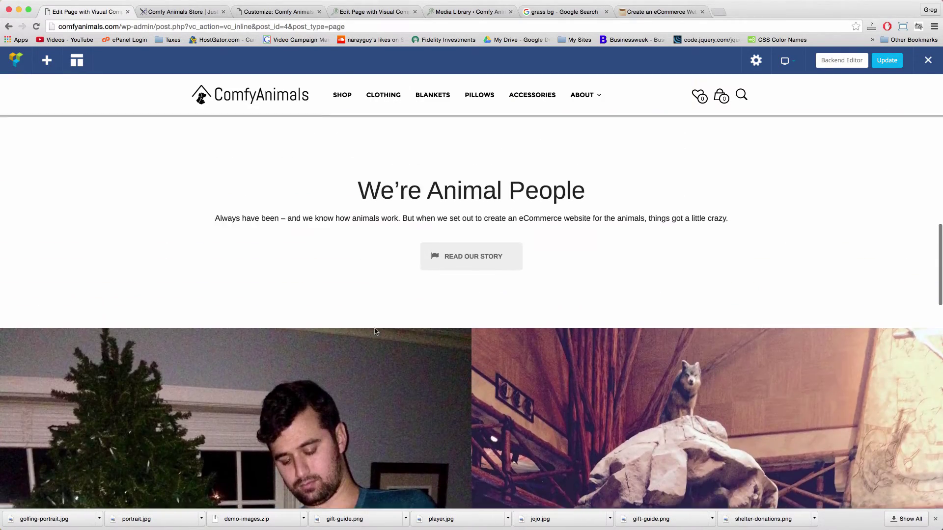
scroll(375, 332, up, 5)
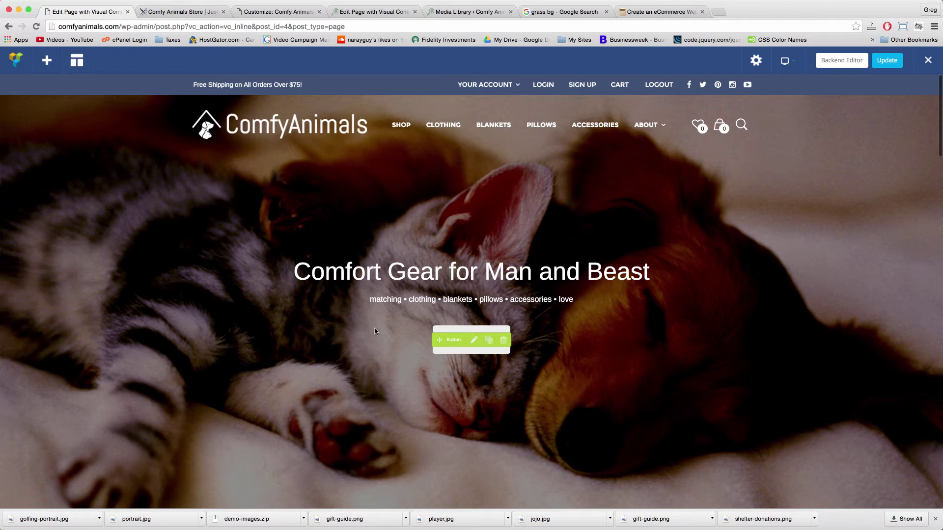
scroll(374, 331, down, 10)
scroll(375, 331, down, 15)
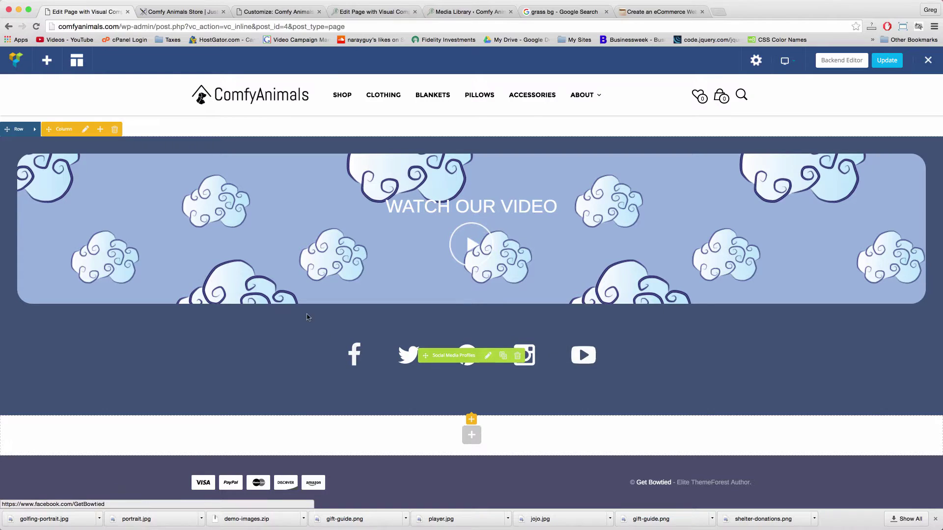
click(178, 12)
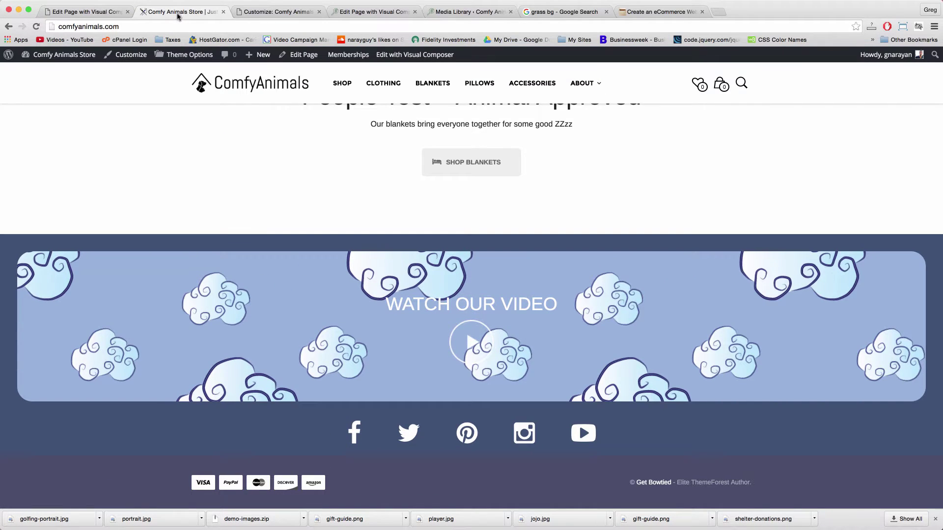
click(123, 57)
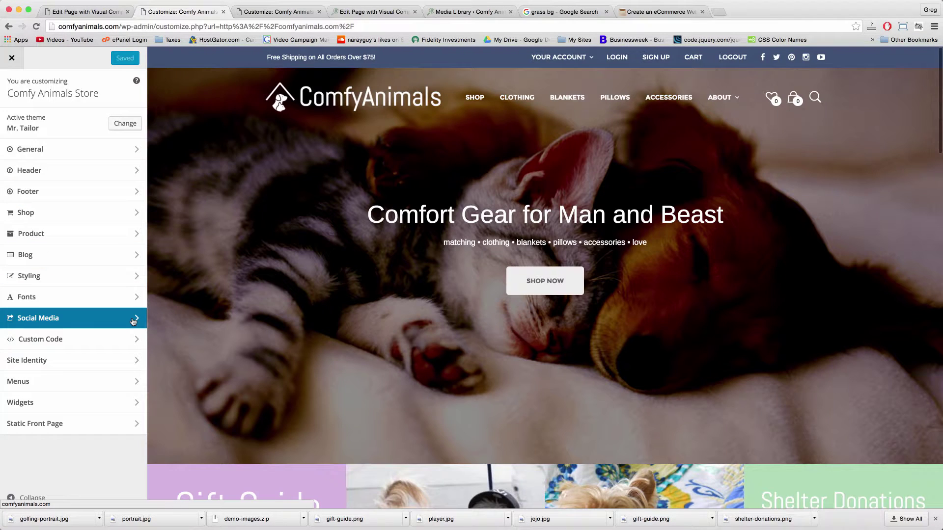
click(132, 319)
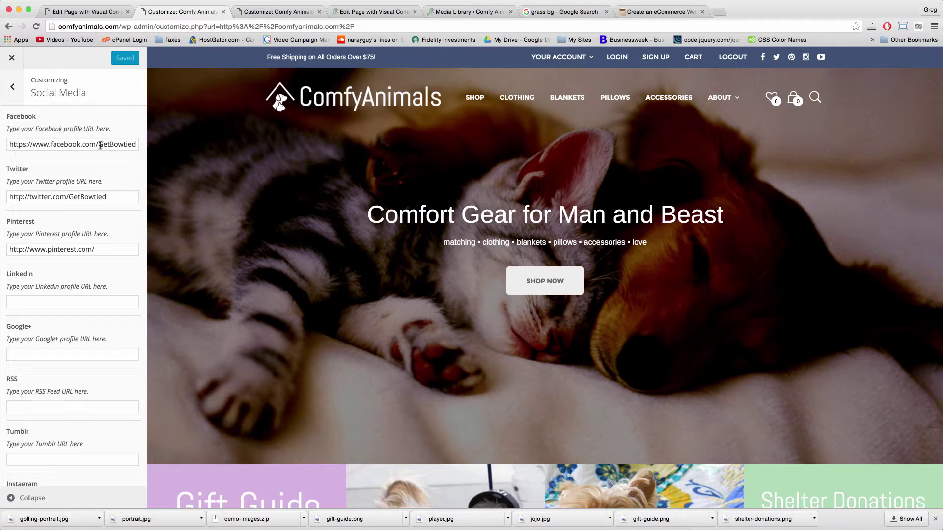
drag(98, 146, 138, 145)
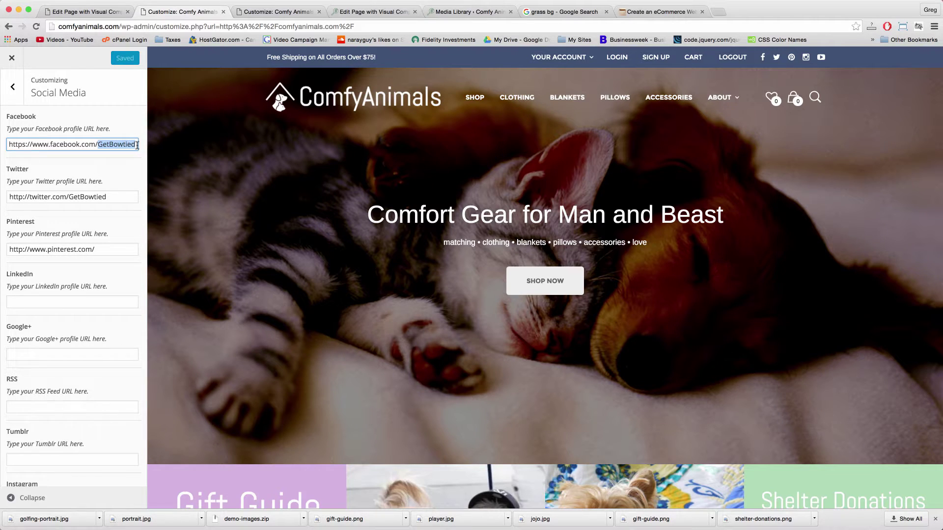
text(dearblogg)
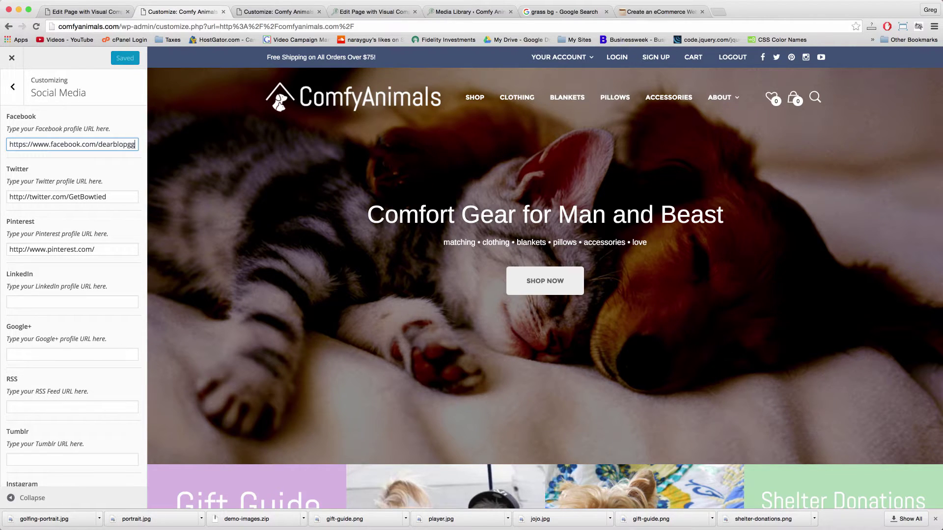
text(er)
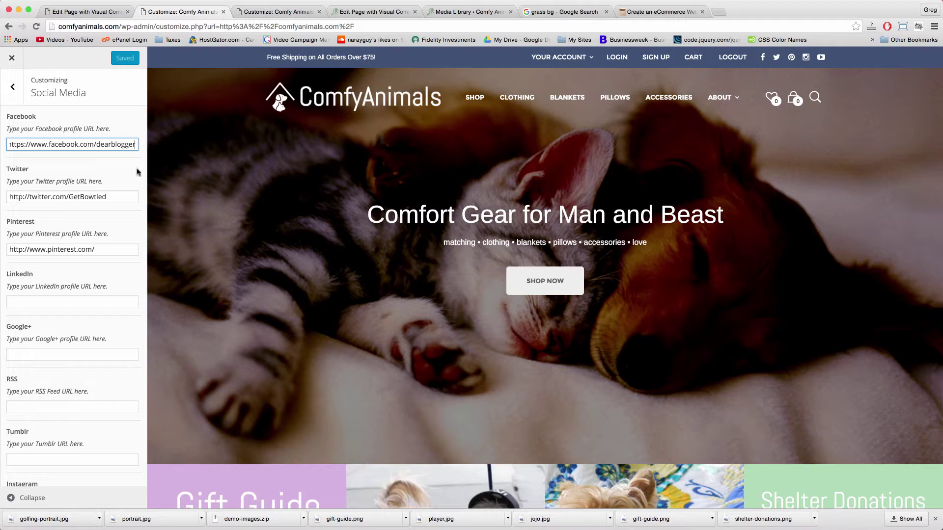
Replace the account name in the Twitter profile URL with the owner's username and clear the Pinterest profile URL.
double_click(79, 199)
text(gregnarayan)
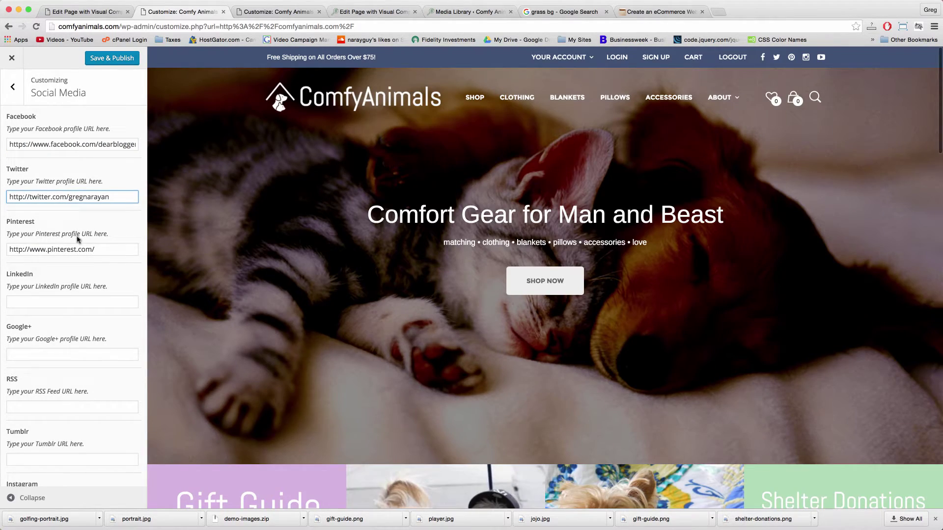
triple_click(73, 250)
key(BackSpace)
scroll(74, 246, down, 3)
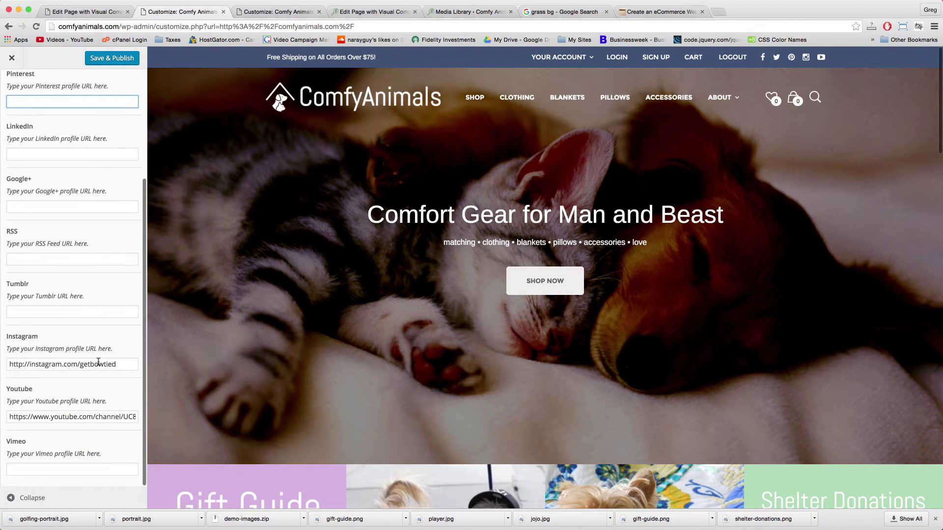
Enter the owner's username in the Instagram and YouTube profile URLs, and publish the social media settings.
double_click(97, 364)
text(narayguy)
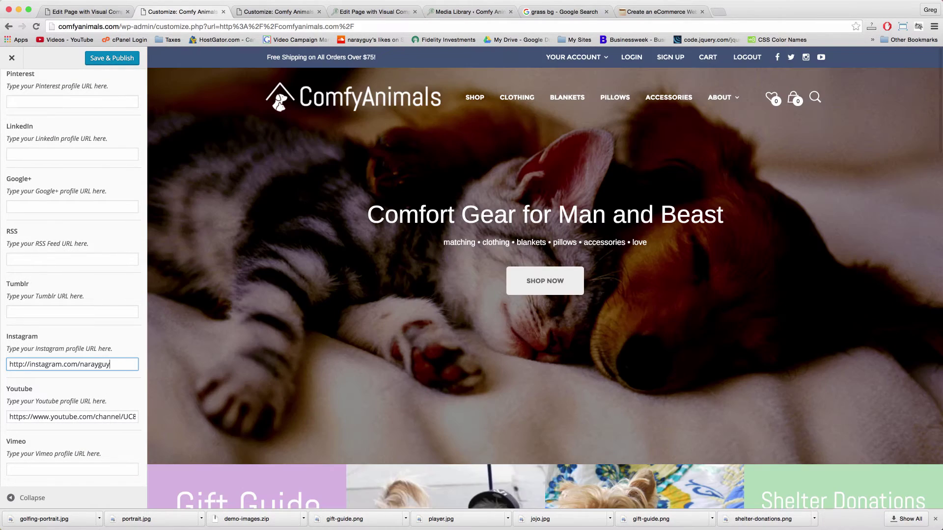
drag(97, 417, 158, 421)
key(BackSpace)
text(narayguy)
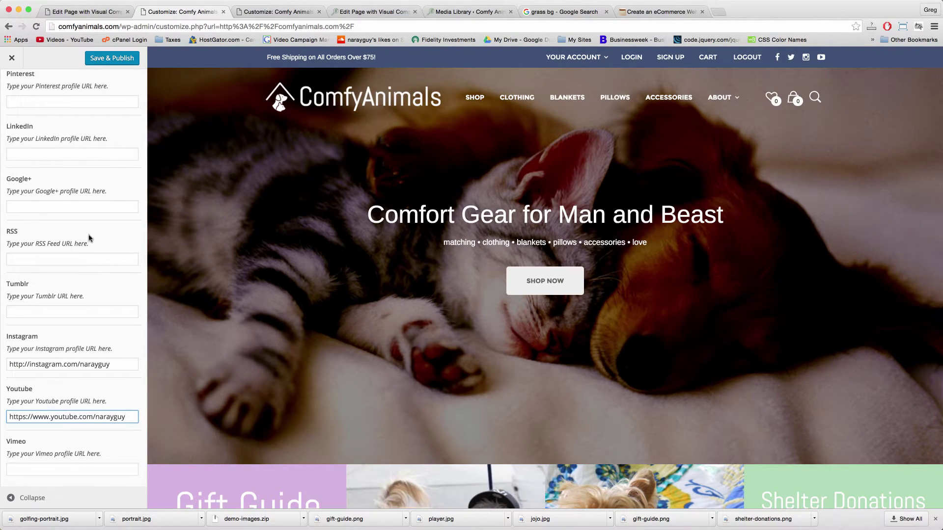
click(106, 59)
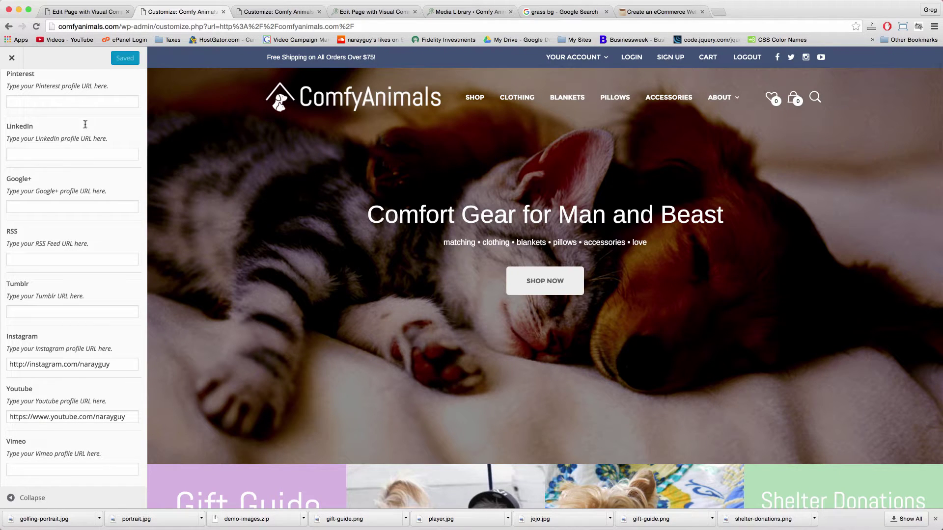
Try google.com as the Google+ profile URL while previewing the social media icons below the cloud block.
click(87, 150)
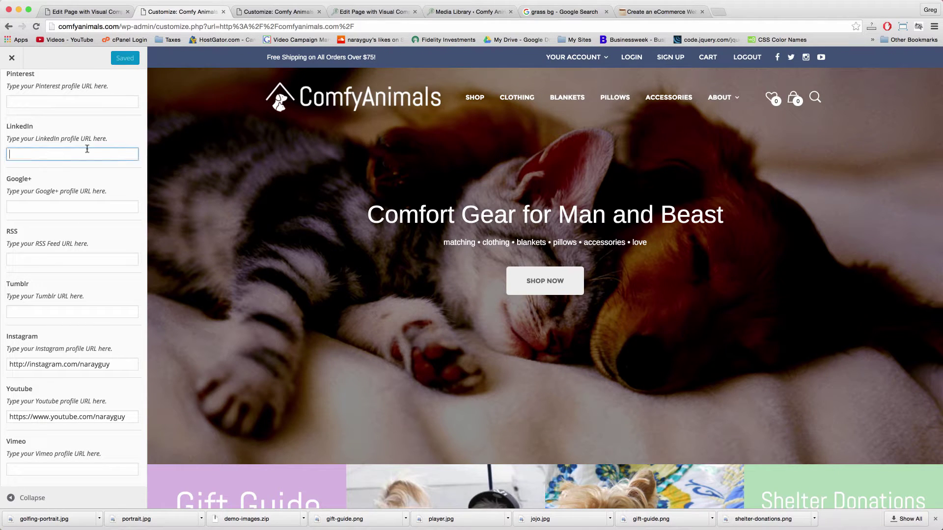
click(81, 208)
click(80, 261)
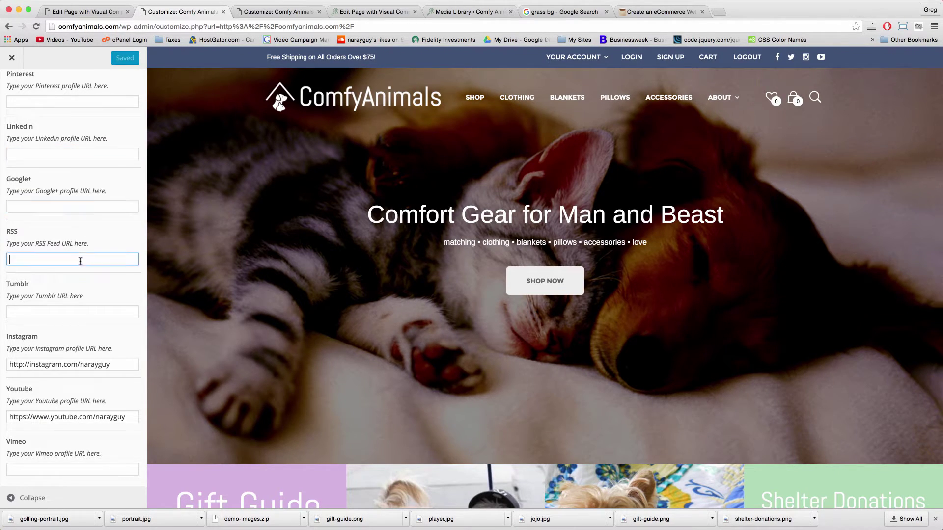
scroll(331, 295, down, 15)
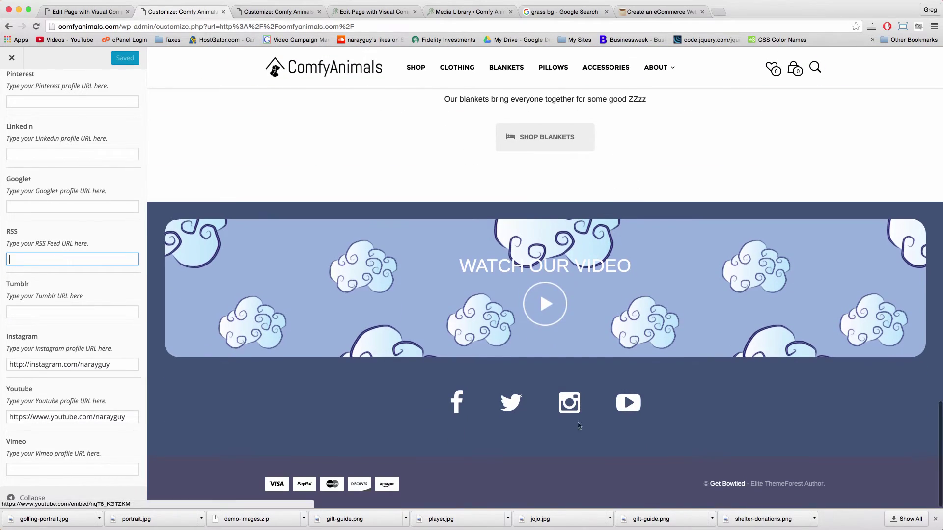
click(52, 208)
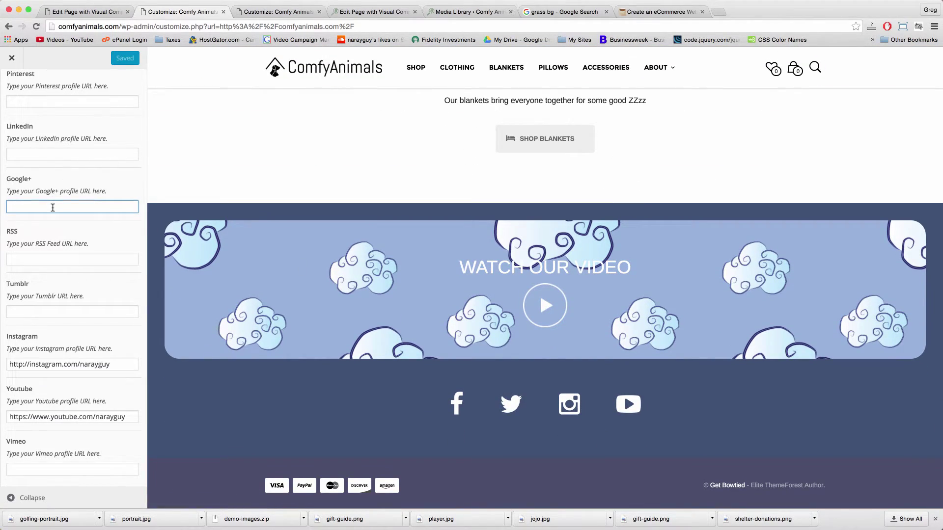
text(google.com)
click(125, 181)
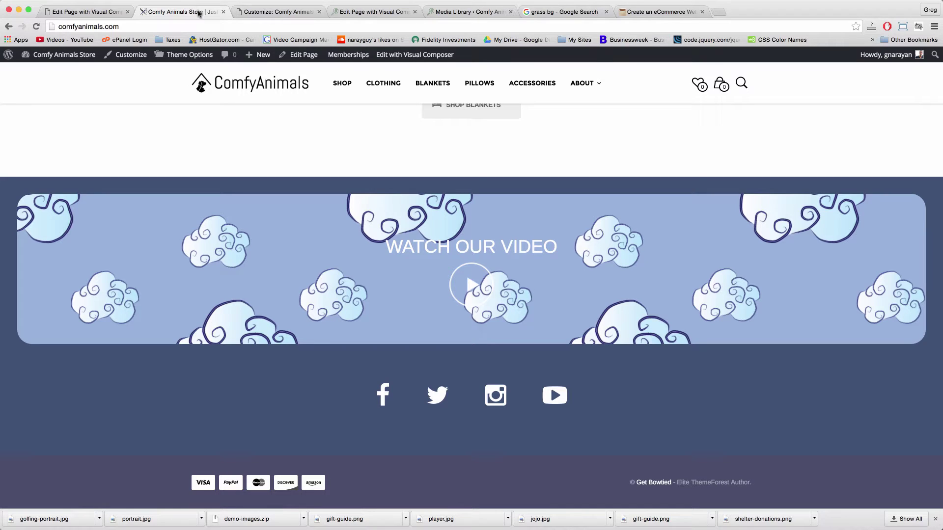
Open the Footer settings in the live store's theme customizer and bring the footer into the preview.
mouse_move(65, 57)
click(125, 55)
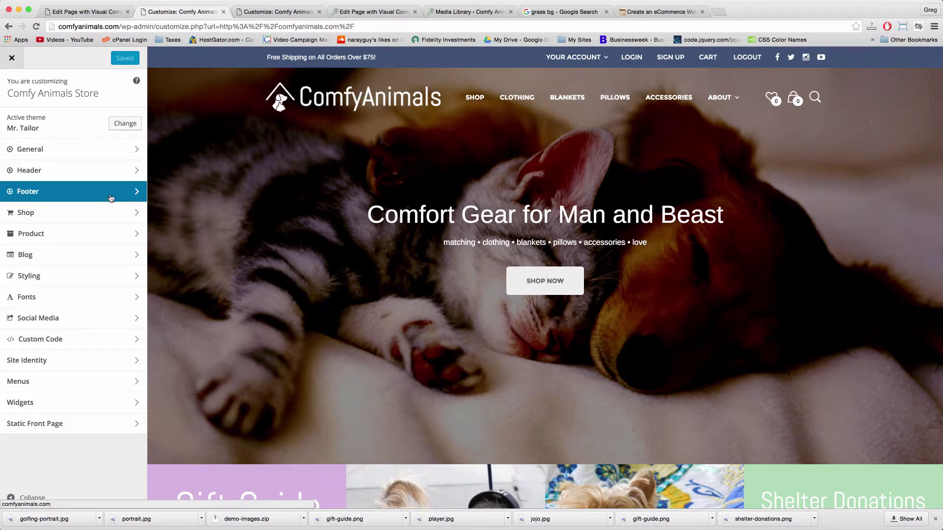
click(111, 198)
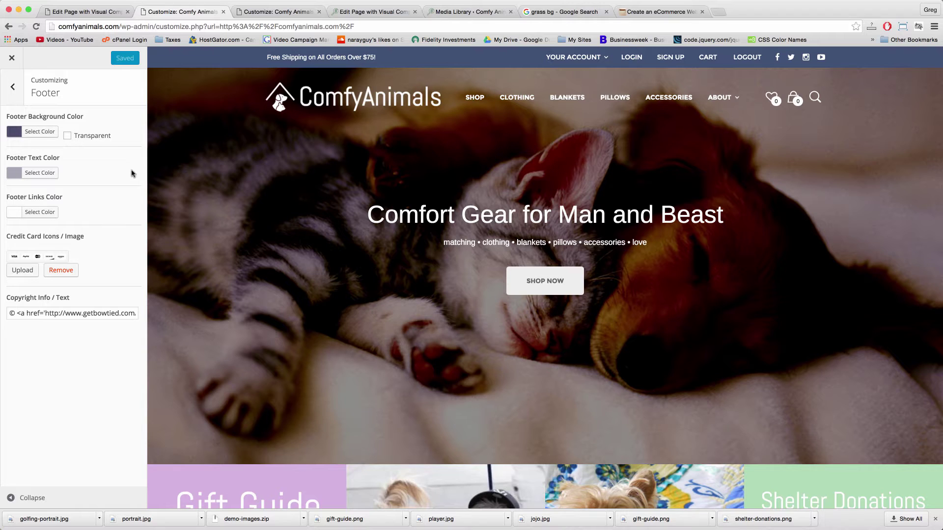
scroll(238, 184, down, 7)
scroll(238, 184, down, 10)
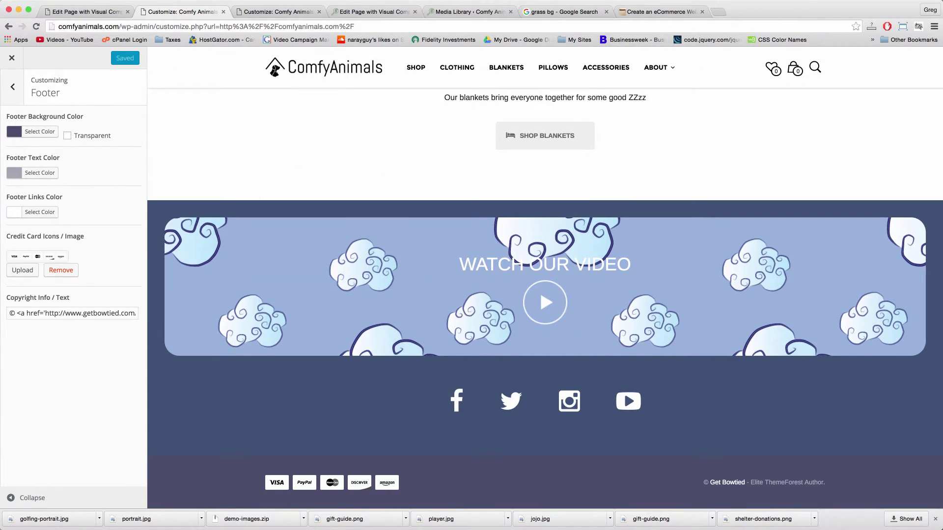
Replace the footer's copyright text after the © symbol with "YouTube Tutorial by" followed by the owner's channel name.
drag(17, 313, 151, 318)
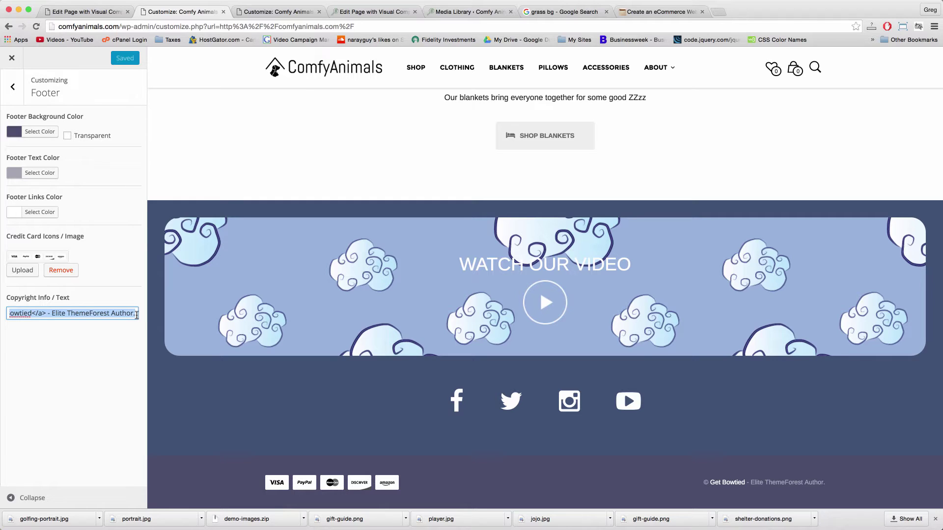
click(120, 316)
drag(131, 315, 18, 317)
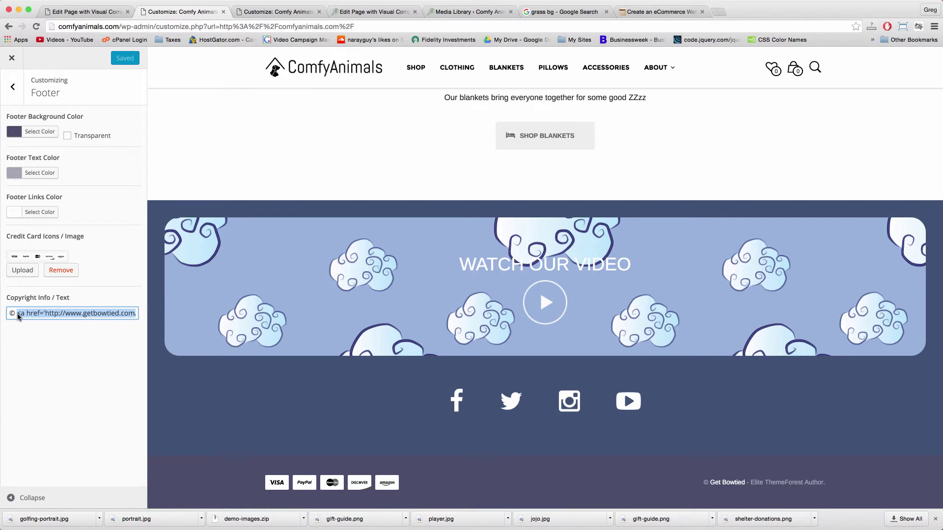
key(BackSpace)
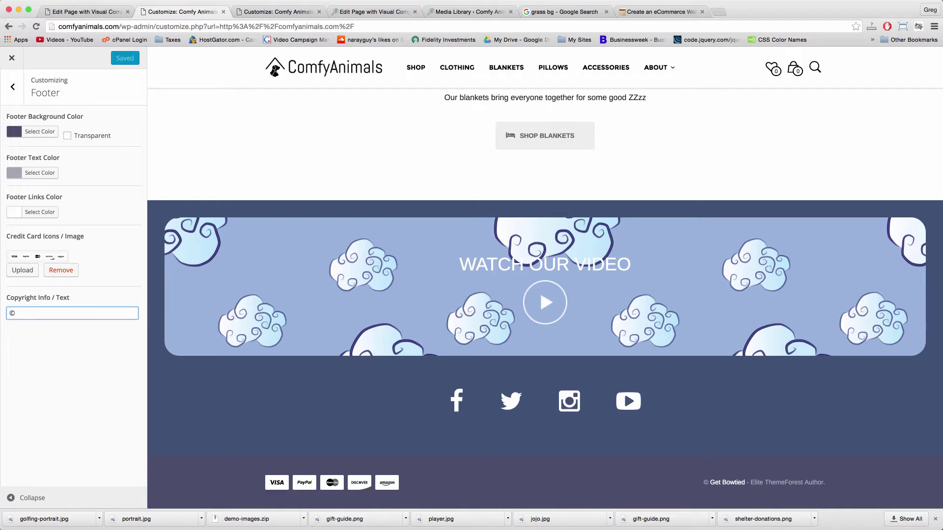
text(YouTube Tutorial by Narayguy)
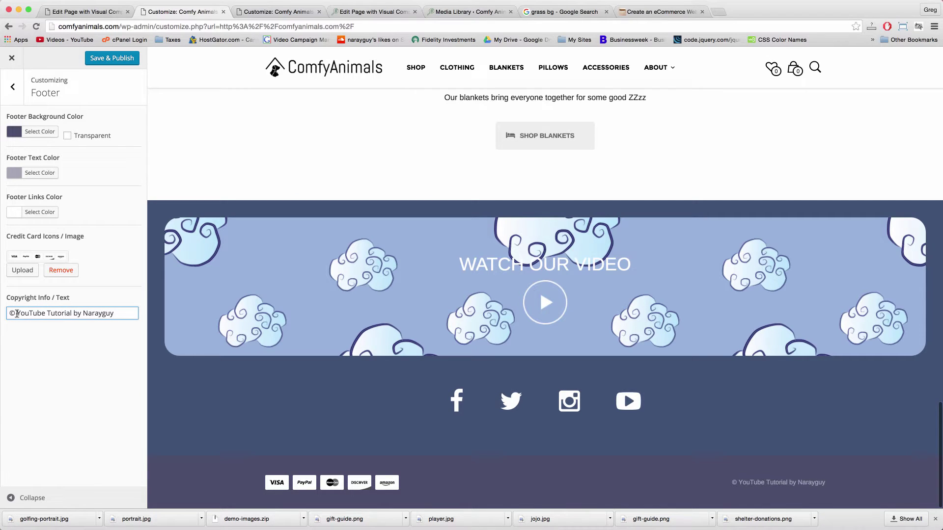
click(17, 313)
text(<)
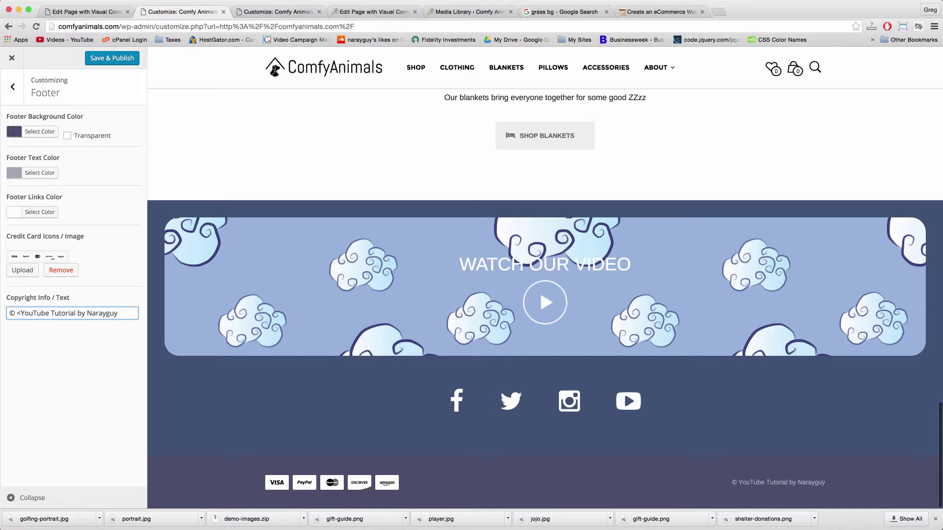
text(a hr)
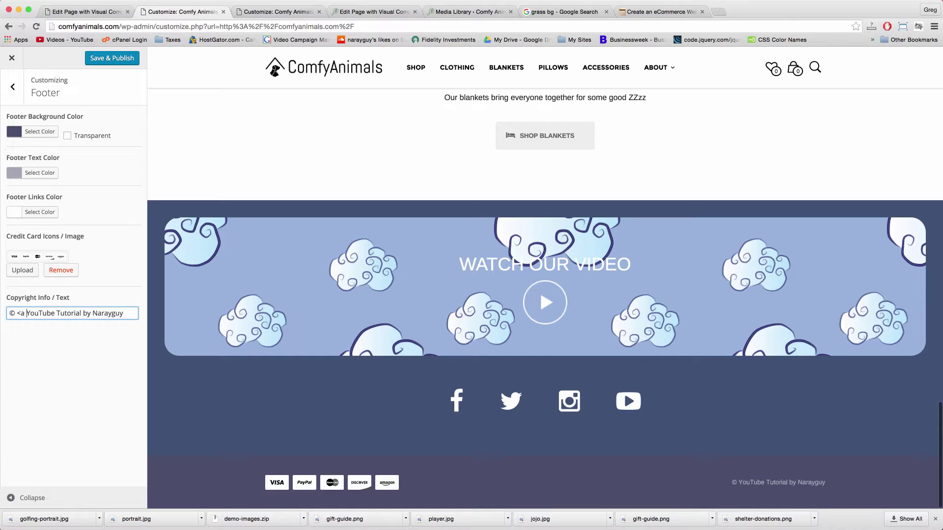
text(ef)
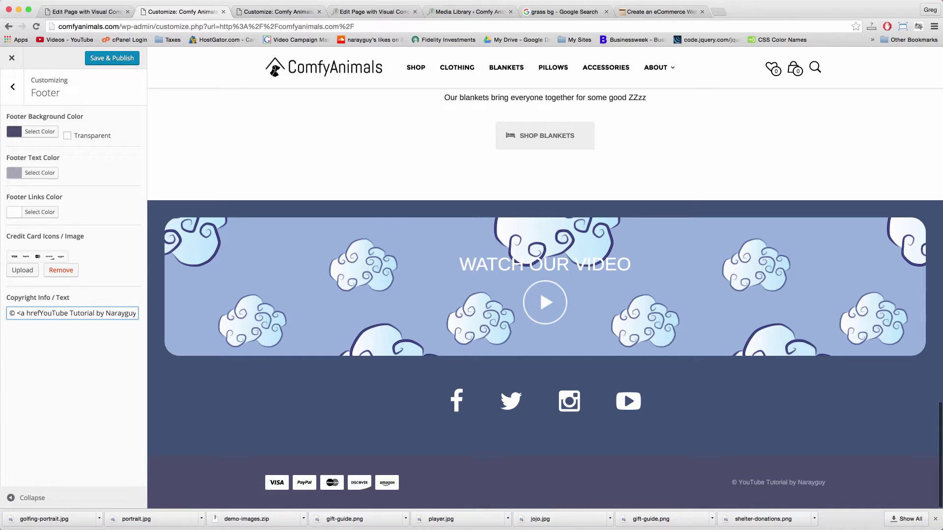
text(=")
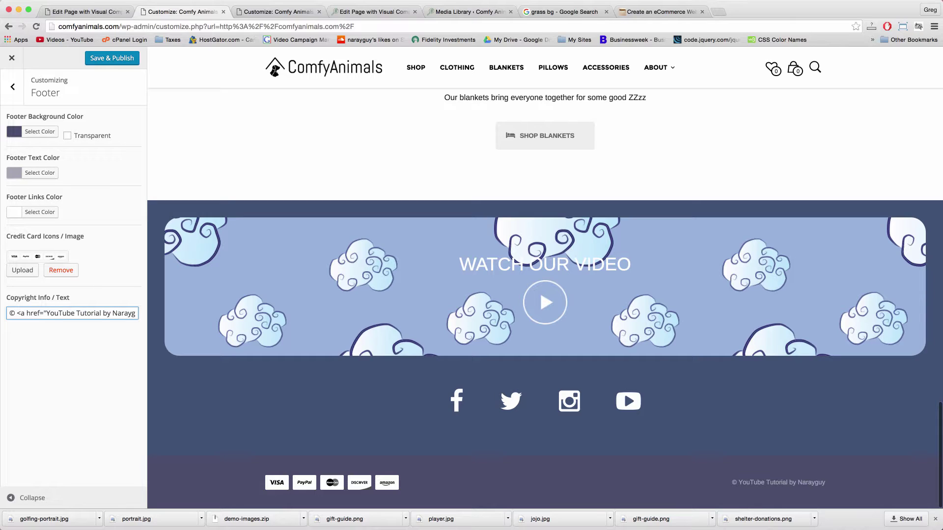
text(h)
text(ttp)
text(://)
text(www)
text(.youtube.co)
text(m)
text(/narayguy)
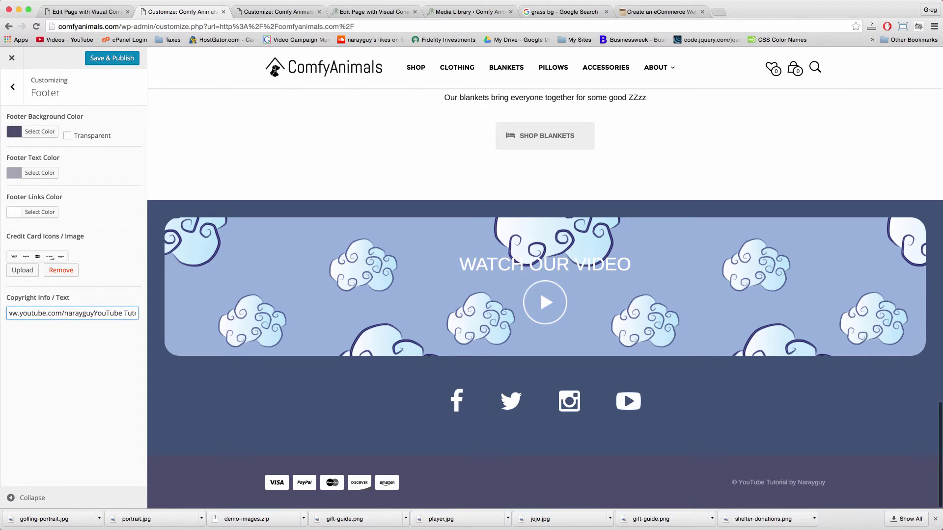
text(">)
Close the link with </a> at the end of the copyright text and publish the footer settings.
key(super+Right)
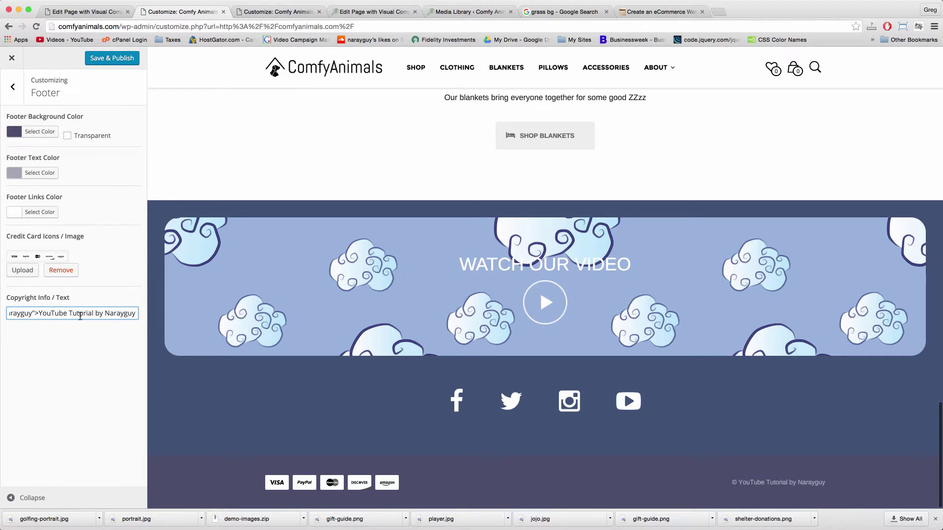
text(<)
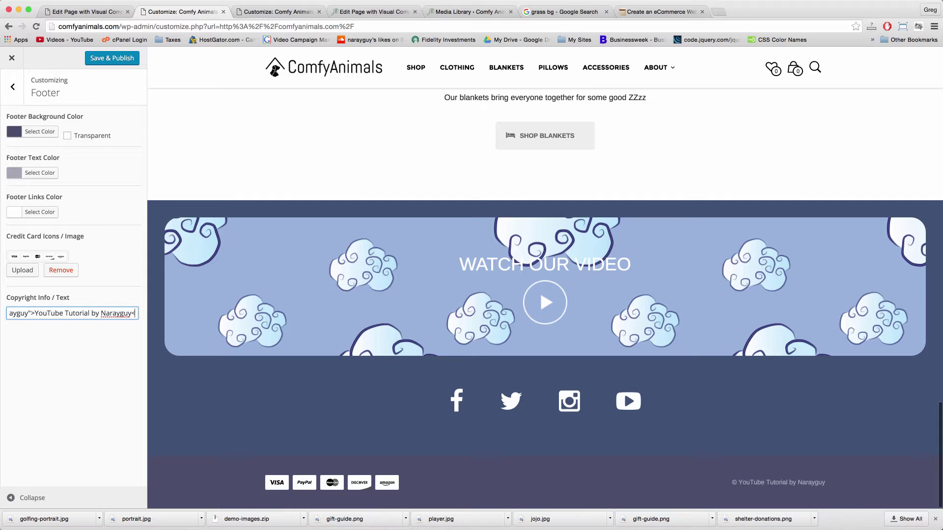
text(/)
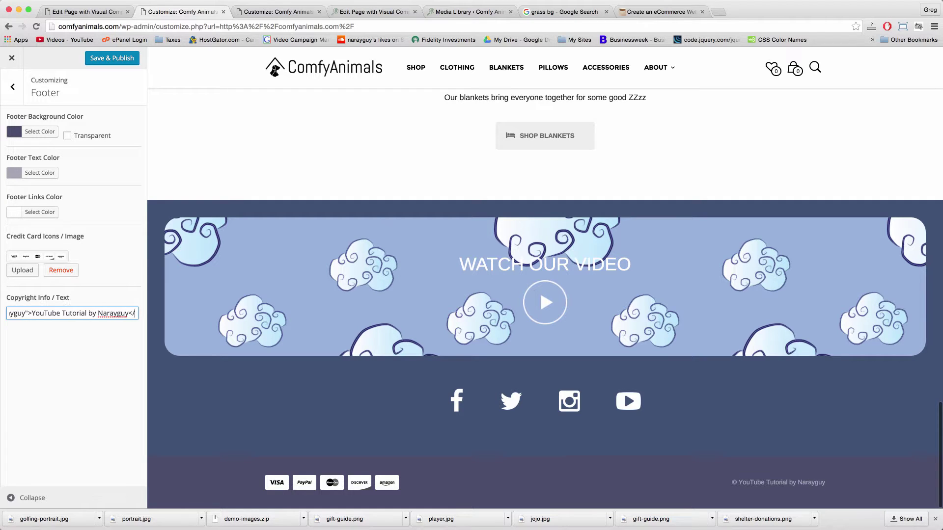
text(a>)
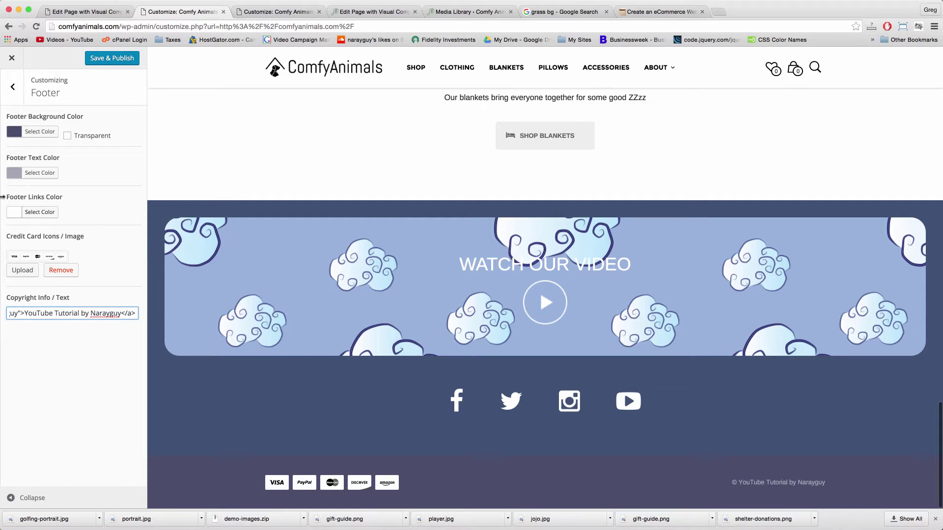
click(110, 58)
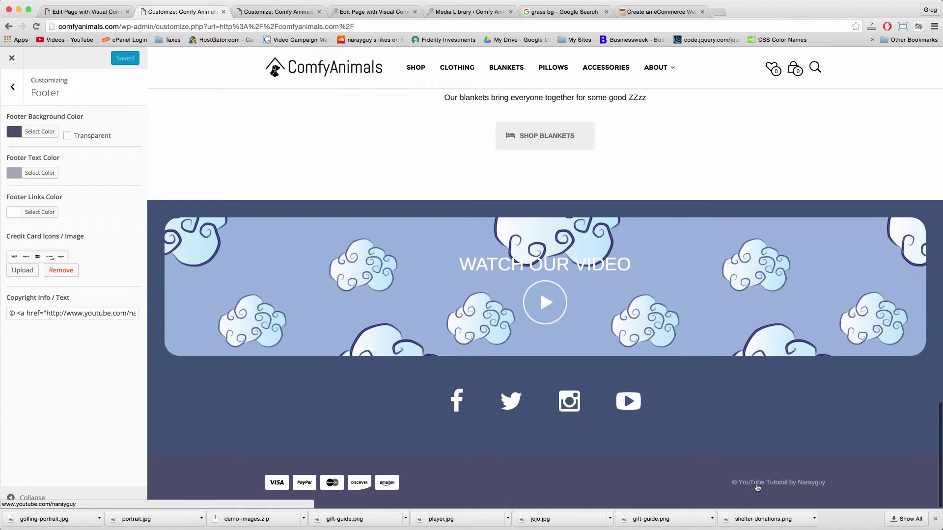
Add target="_blank" to the copyright link's opening tag and publish the change.
scroll(75, 313, right, 5)
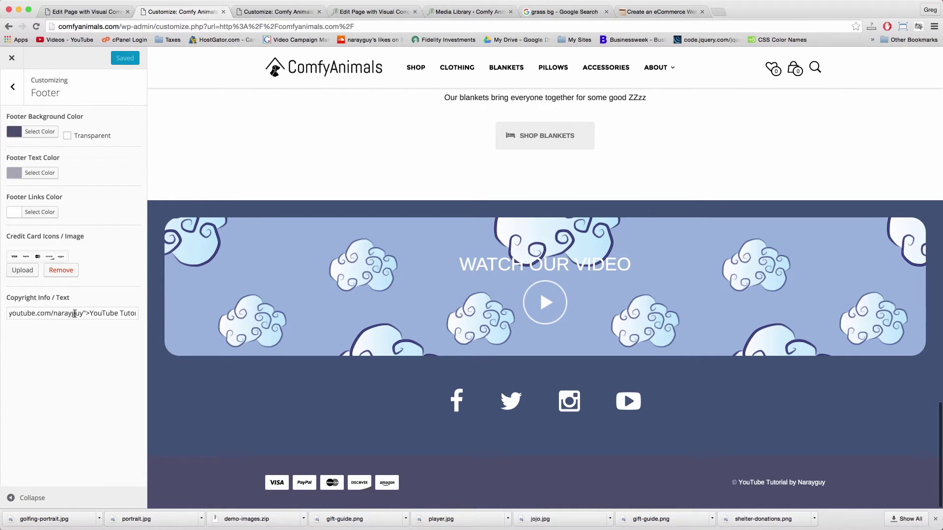
click(58, 314)
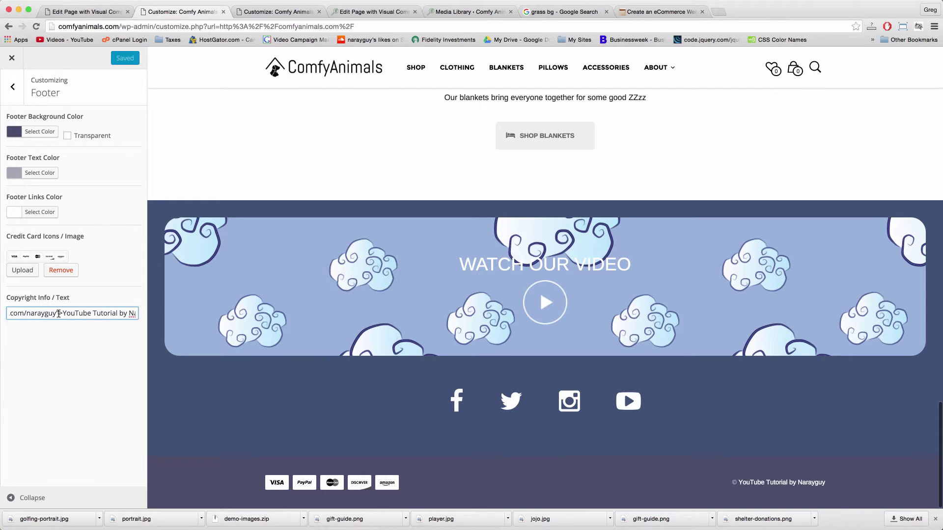
text(target="_blank")
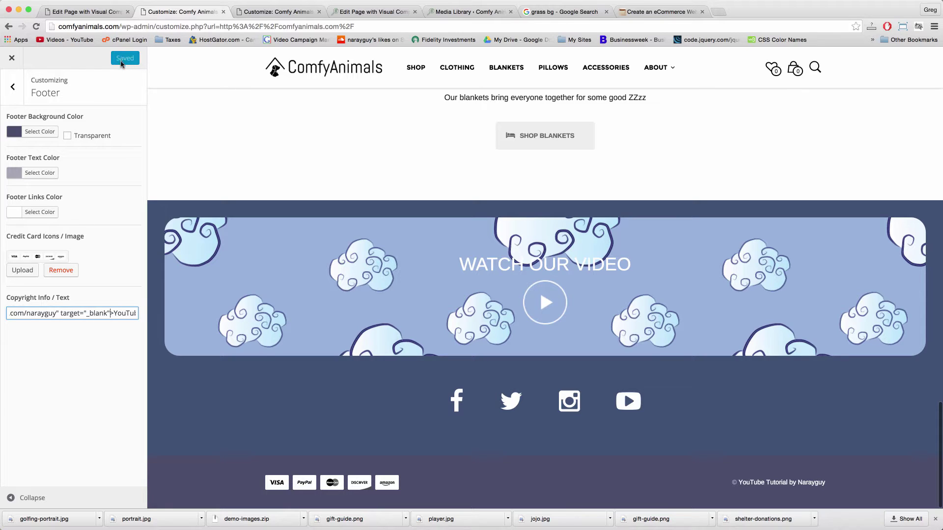
click(125, 87)
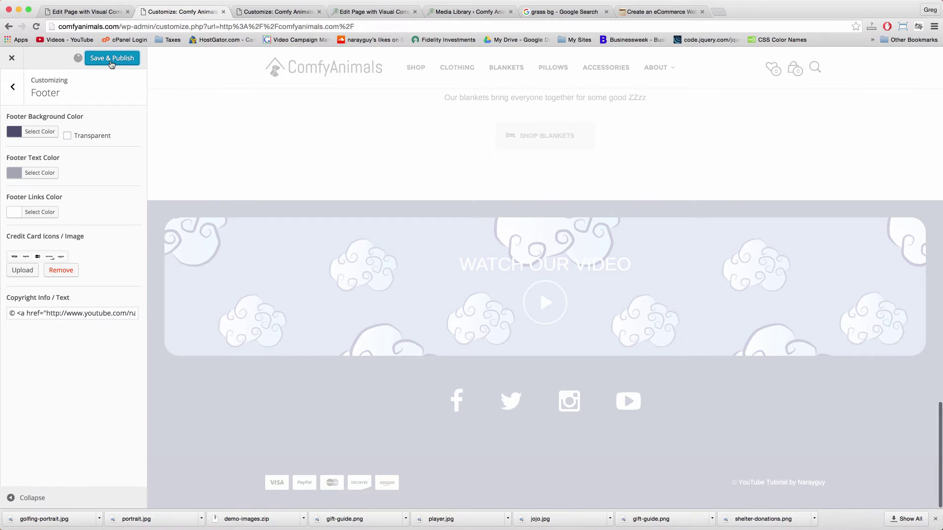
click(111, 59)
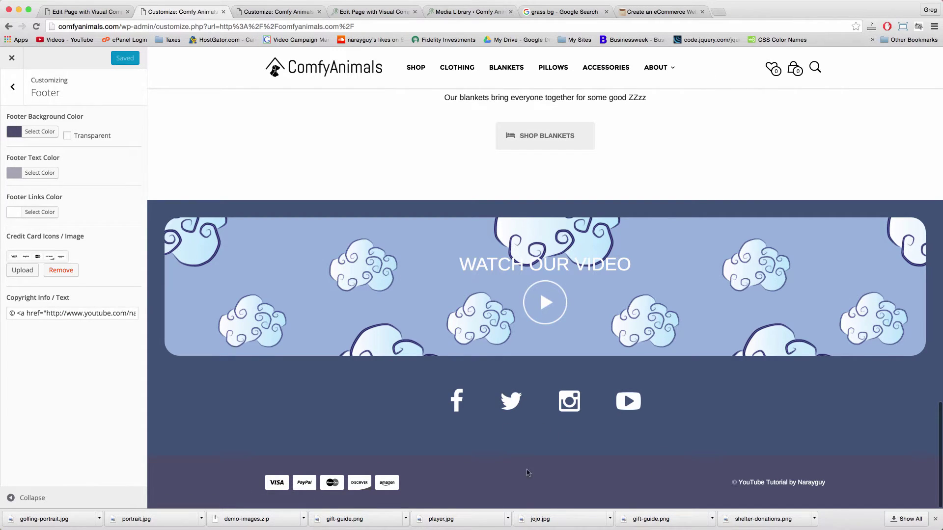
Add a Visual Editor widget to the Footer Widget Area and title it "Get To Know Us".
click(12, 87)
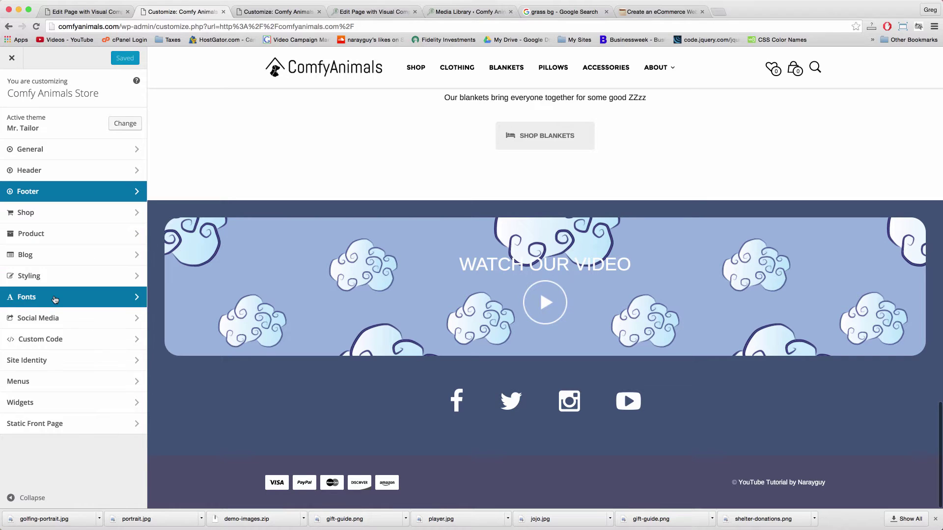
click(81, 403)
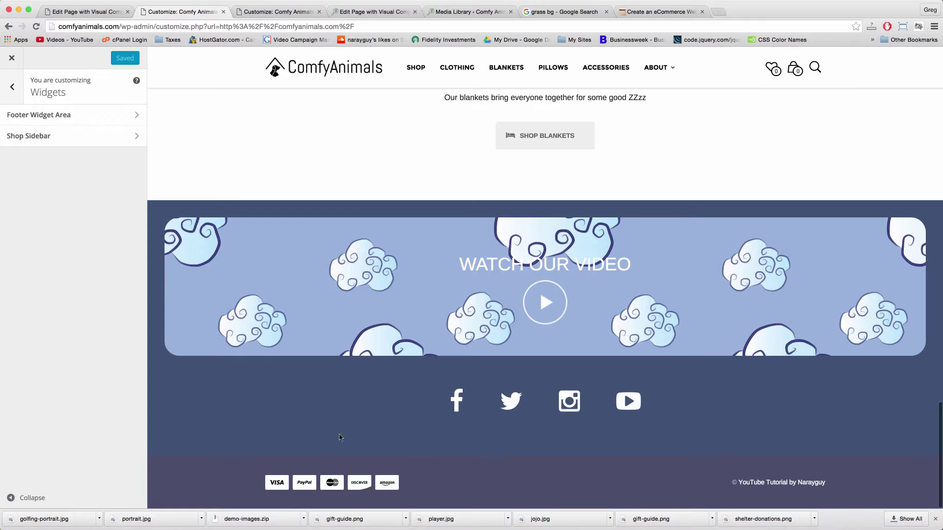
click(132, 116)
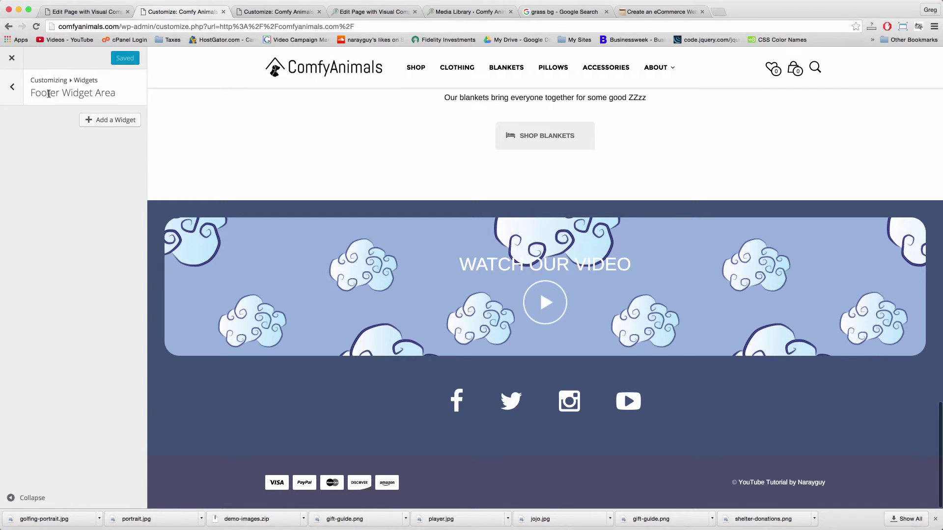
click(102, 122)
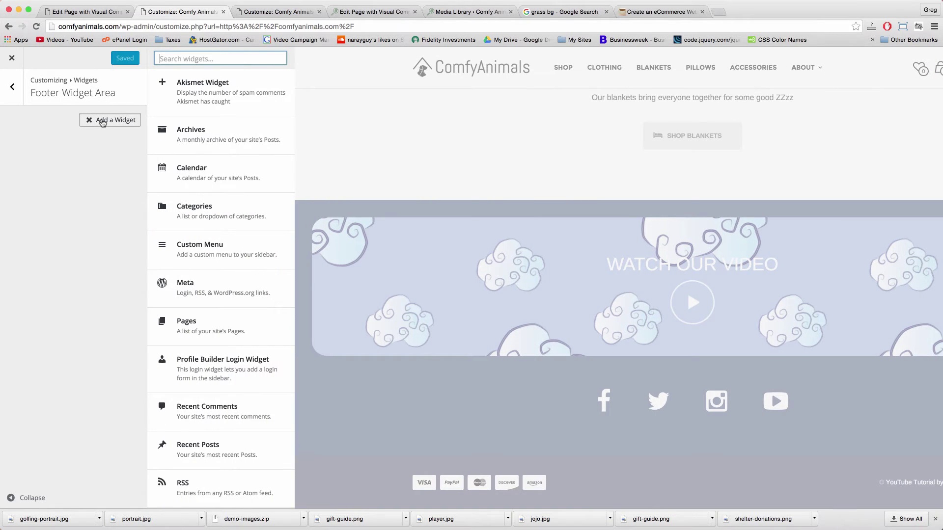
scroll(253, 288, down, 5)
scroll(246, 245, down, 2)
click(230, 207)
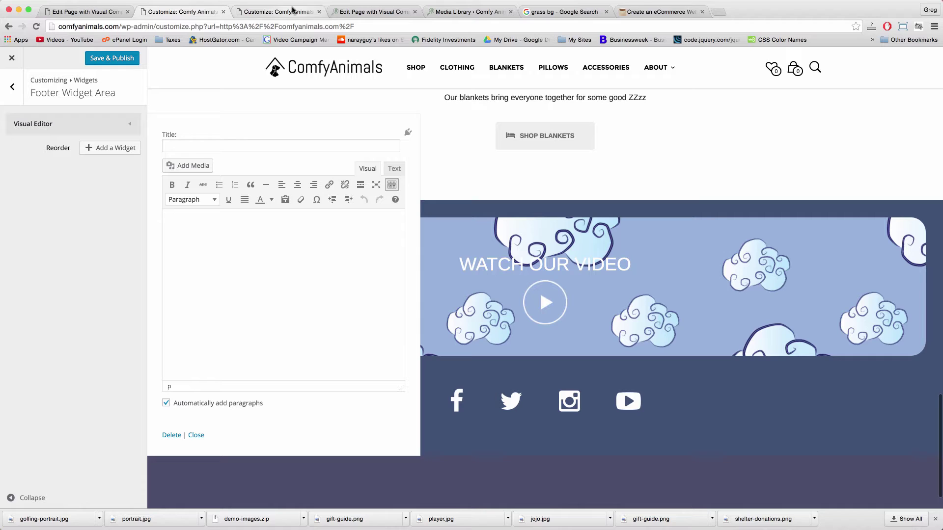
click(186, 147)
text(Get To Know Us)
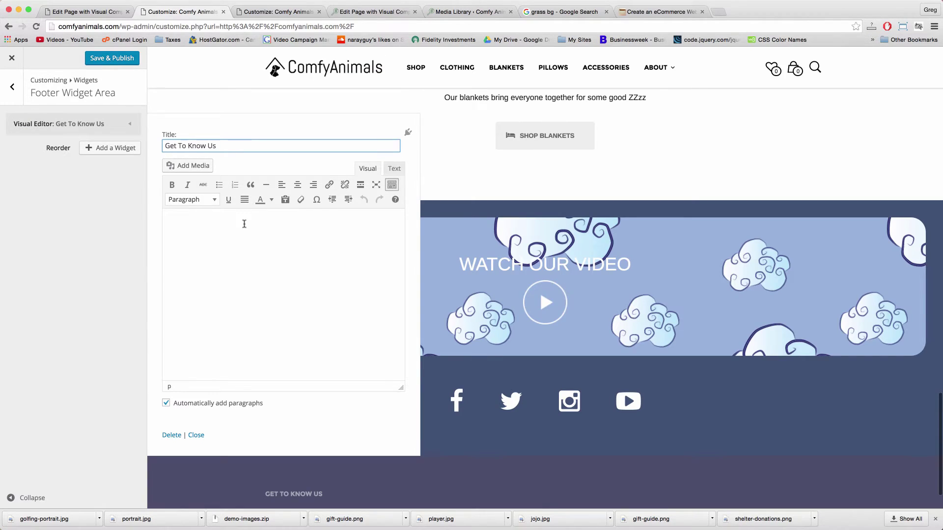
Enter "About Comfy Animals", "Team", "Blog" and "Get in Touch" as separate lines in the widget's content and close the widget.
click(244, 224)
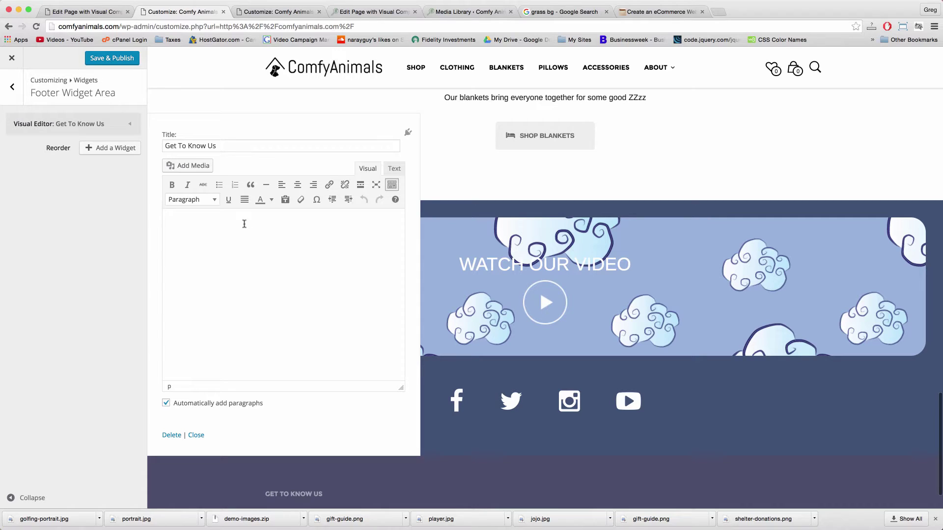
text(About Comfy Animals)
key(Return)
text(T)
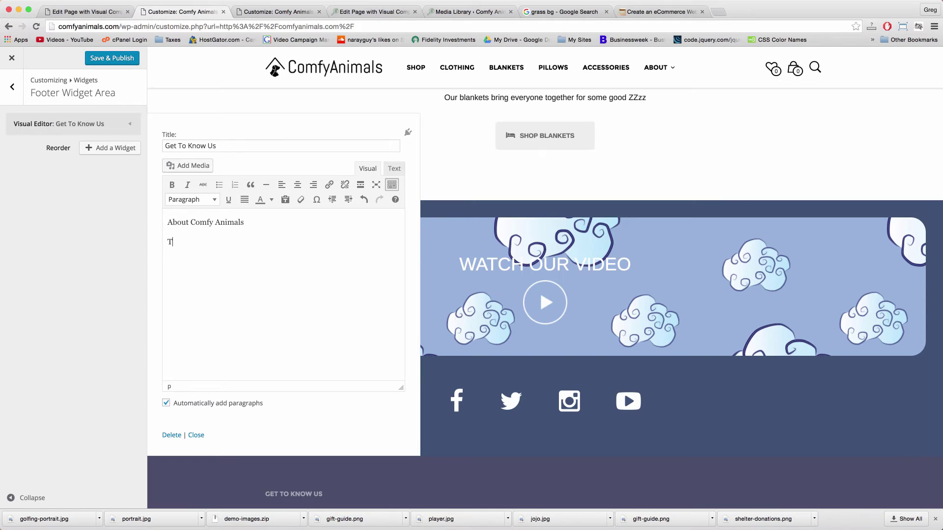
text(eqam)
key(BackSpace)
key(BackSpace)
key(BackSpace)
text(am)
key(Return)
text(Blog)
key(Return)
text(Get in Touch)
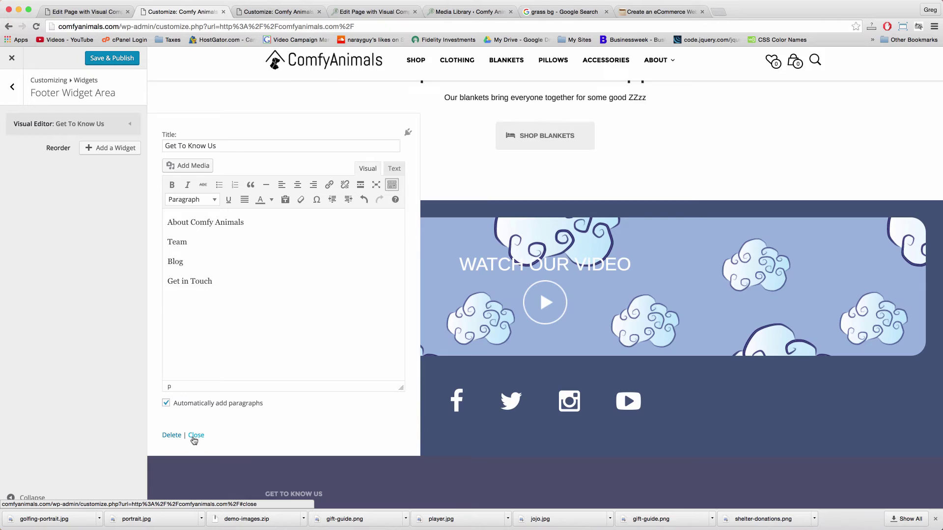
click(195, 436)
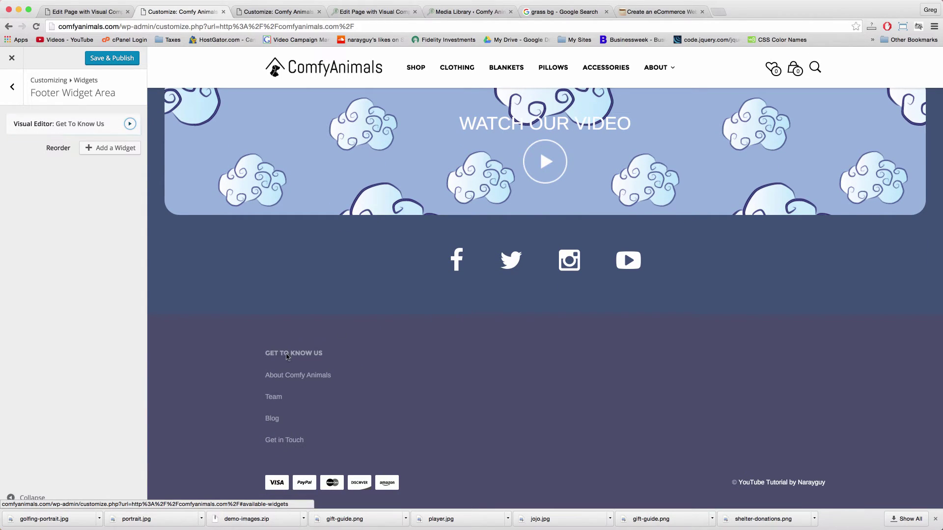
Reopen the "Get To Know Us" widget and format its four content lines as a bulleted list.
click(124, 127)
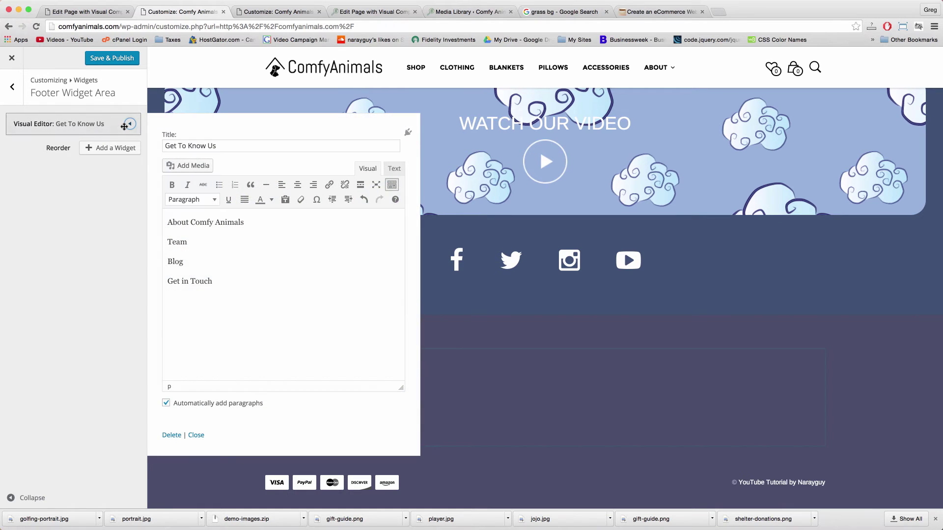
drag(219, 286, 162, 217)
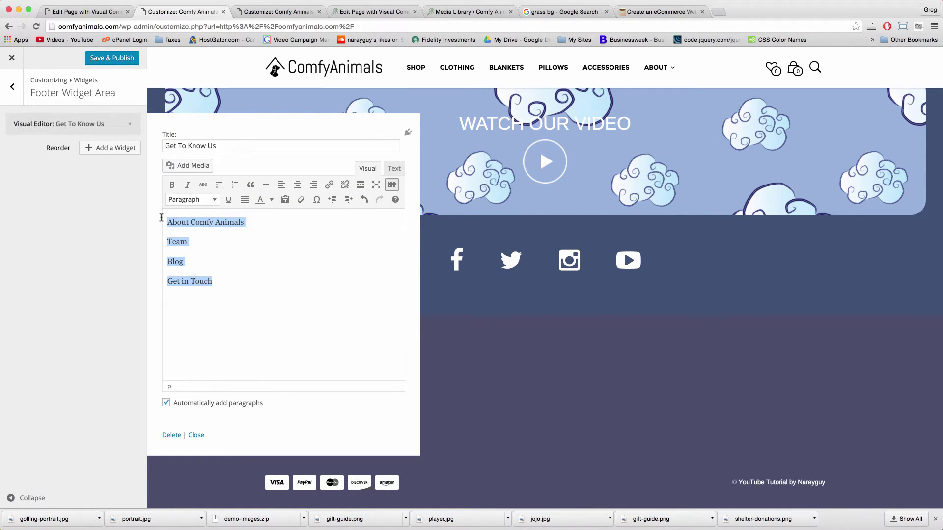
click(220, 185)
click(251, 285)
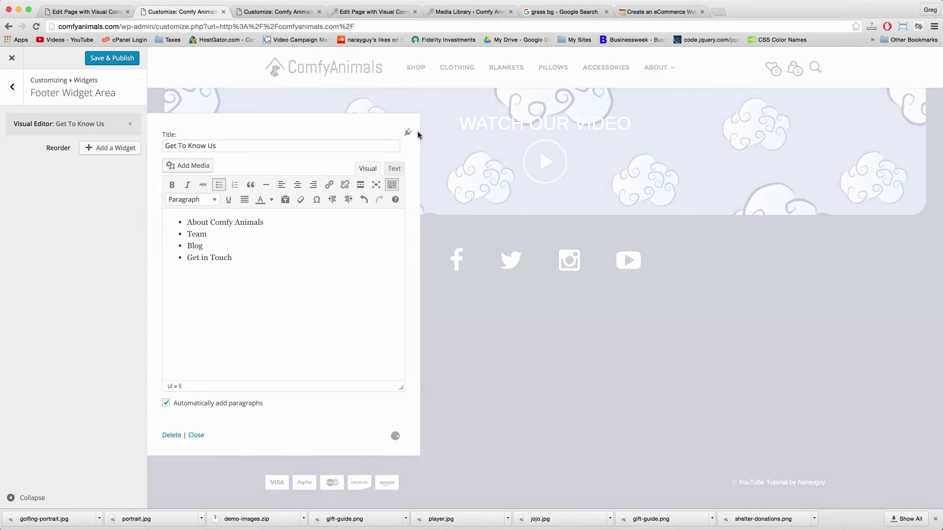
Close the "Get To Know Us" widget and add another Visual Editor widget to the Footer Widget Area titled "what we offer".
click(408, 133)
click(115, 148)
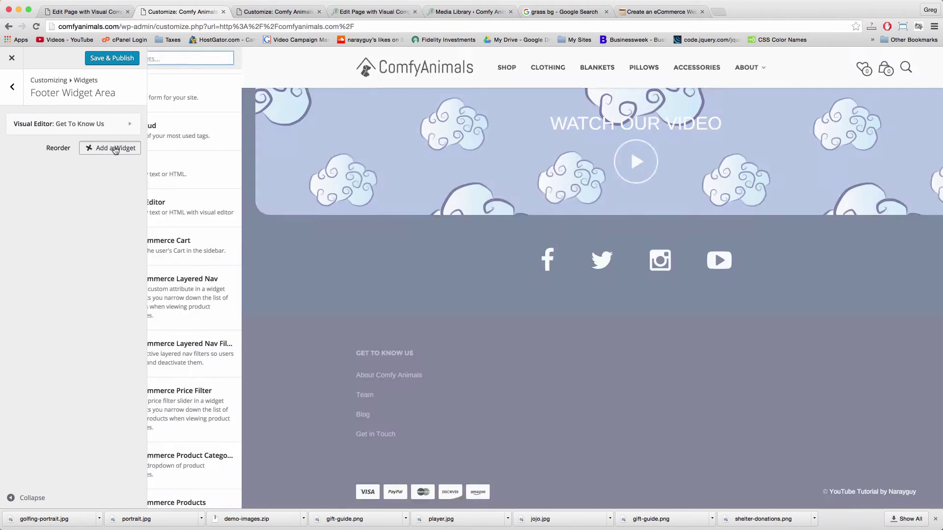
scroll(236, 344, down, 10)
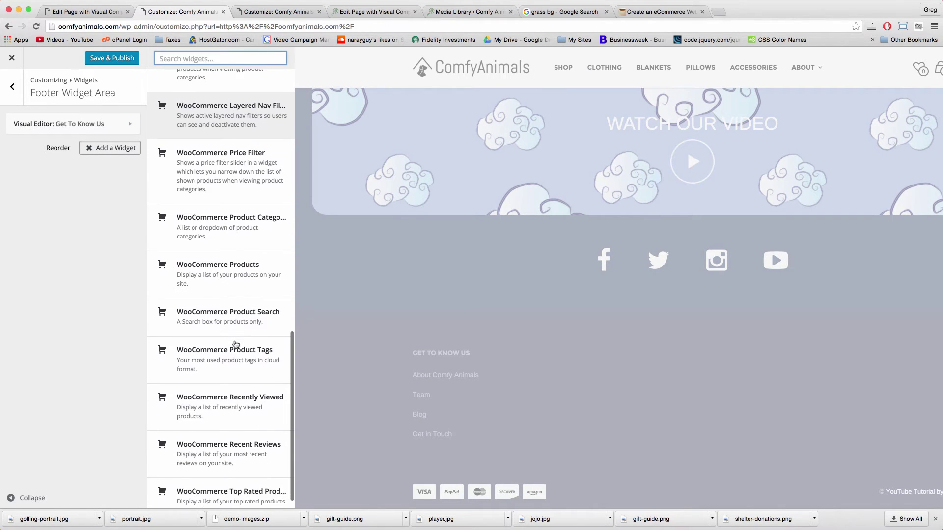
scroll(236, 344, up, 5)
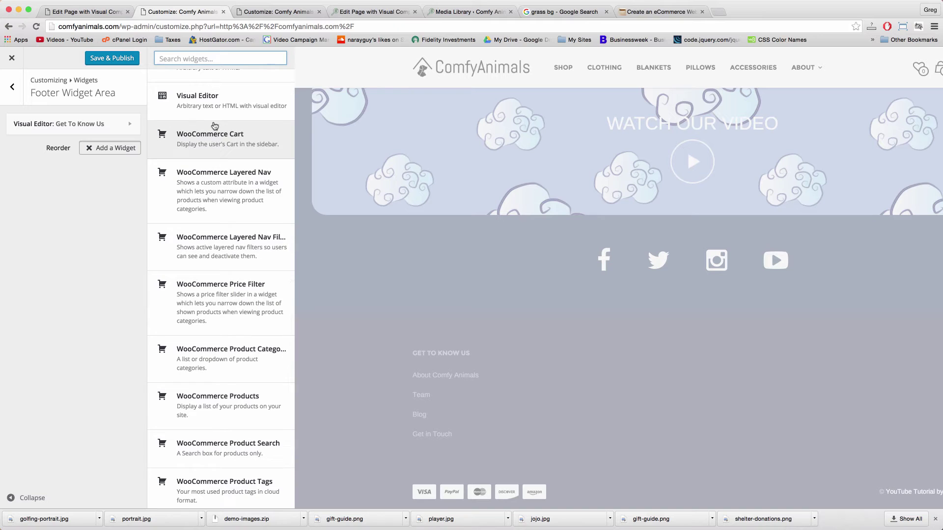
click(216, 103)
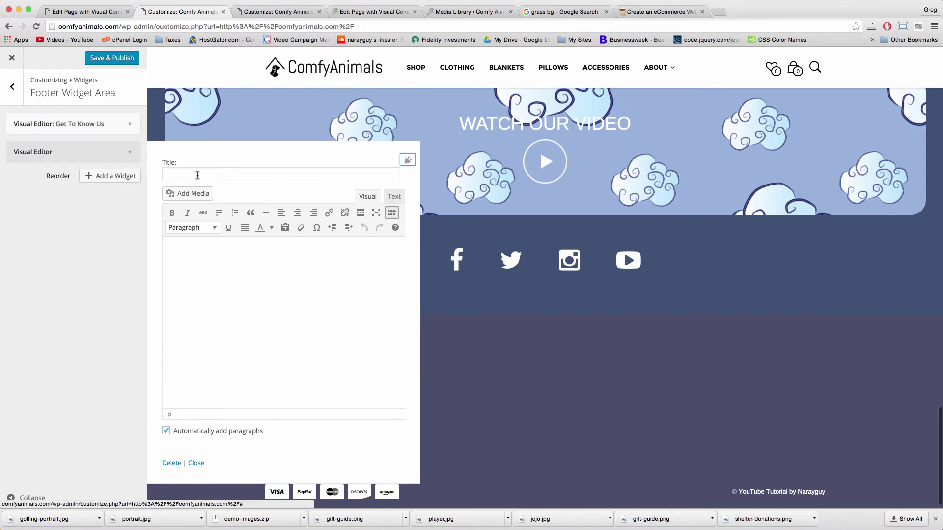
click(198, 174)
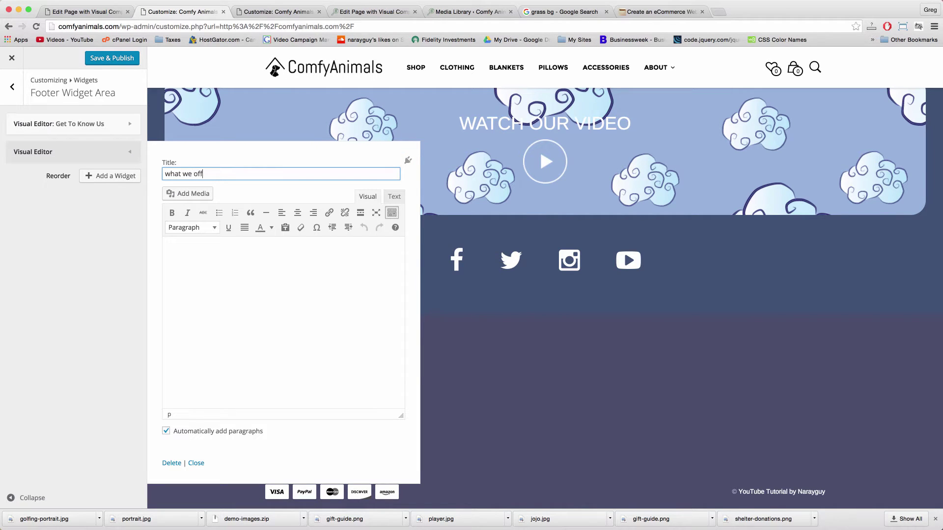
Enter "accessories", "blankets", "people clothing", "pet clothing" and "pillows" as separate lines in the "what we offer" widget's content.
click(225, 245)
text(ac)
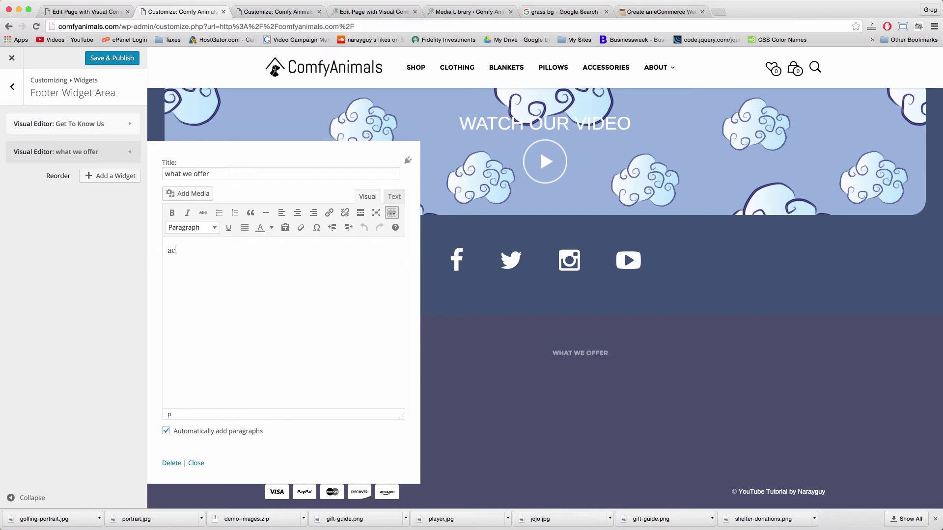
text(cessories)
key(Return)
text(blankets)
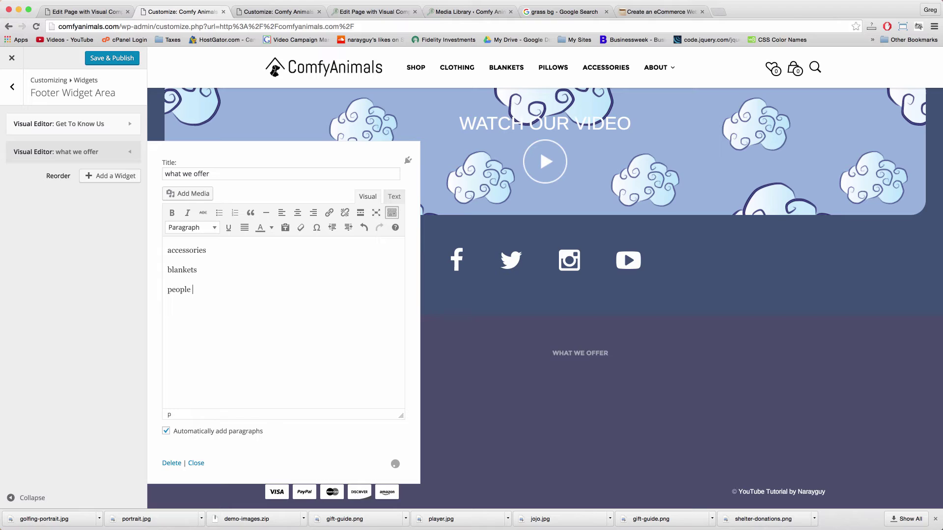
text(thipet clothing)
key(Return)
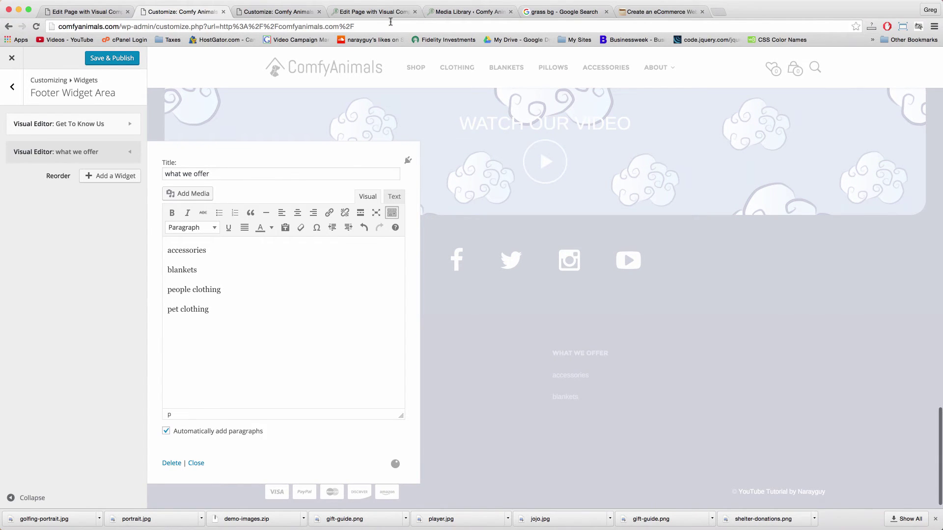
text(pillows)
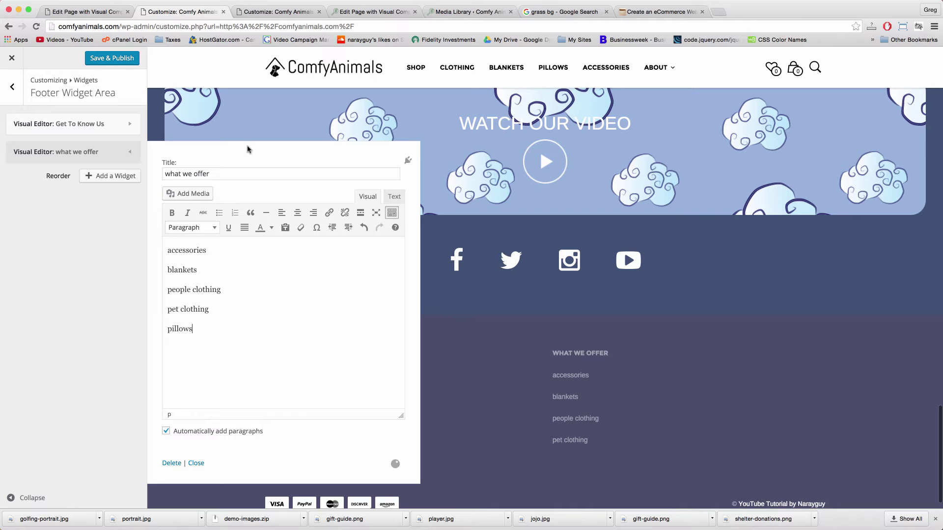
Format the five lines of the "what we offer" widget as a bulleted list and close the widget.
drag(195, 330, 167, 247)
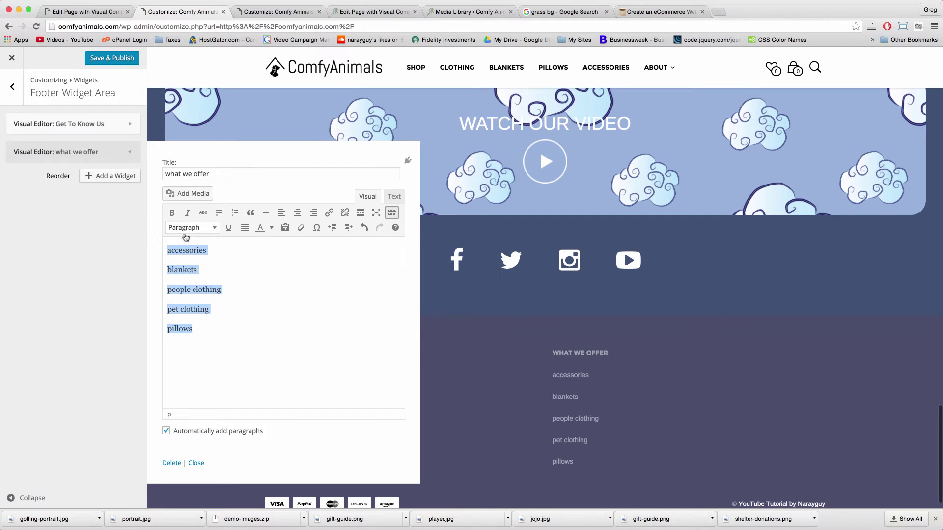
click(220, 213)
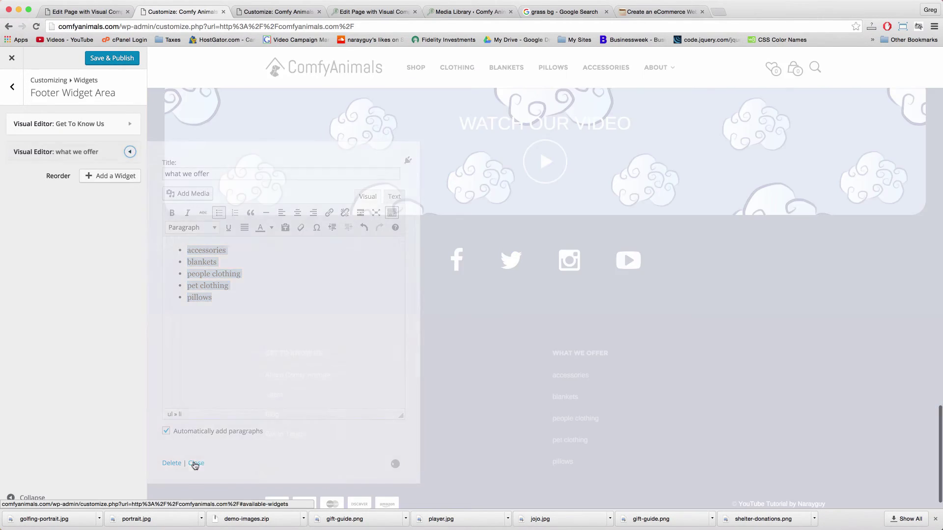
click(195, 463)
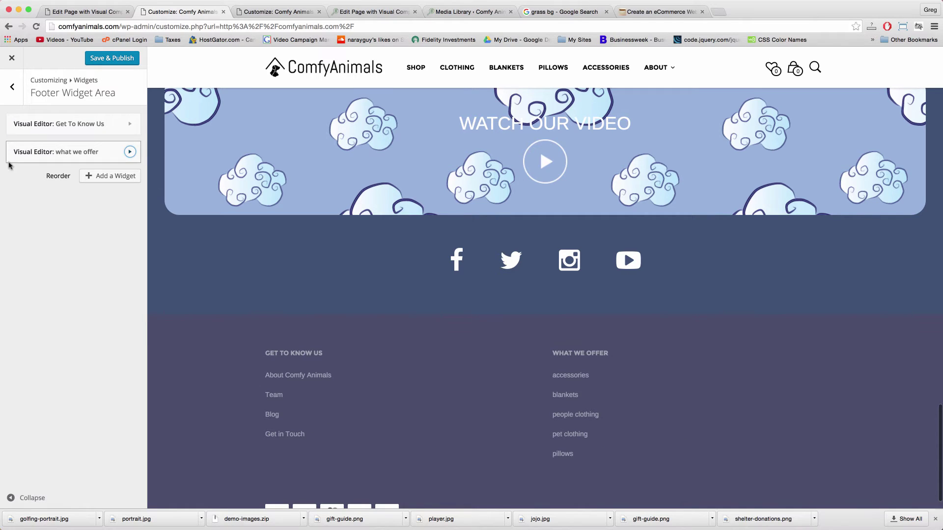
Add a third Visual Editor widget to the Footer Widget Area and title it "let us help you".
click(96, 176)
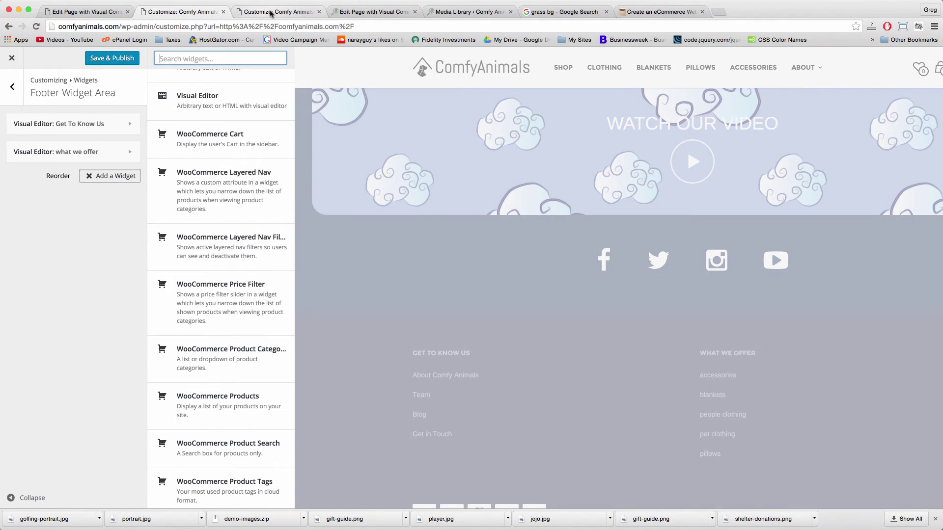
click(267, 13)
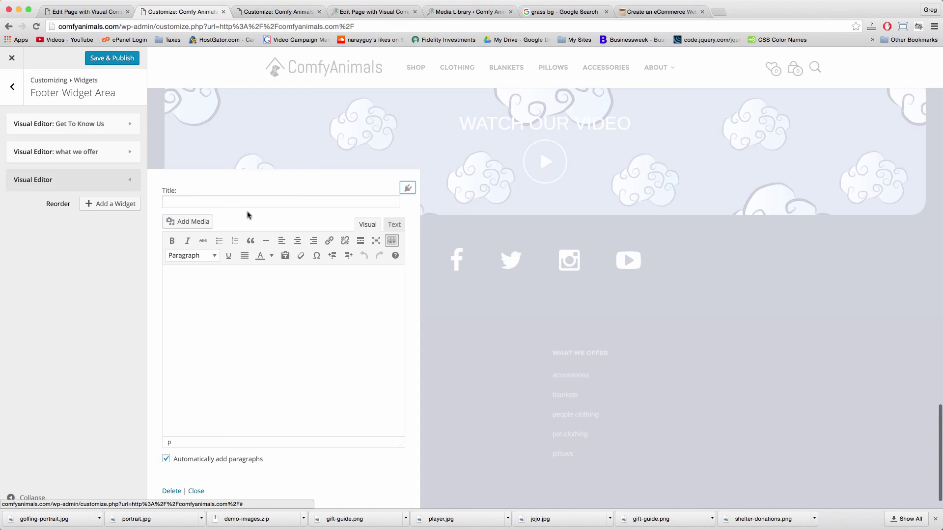
click(232, 202)
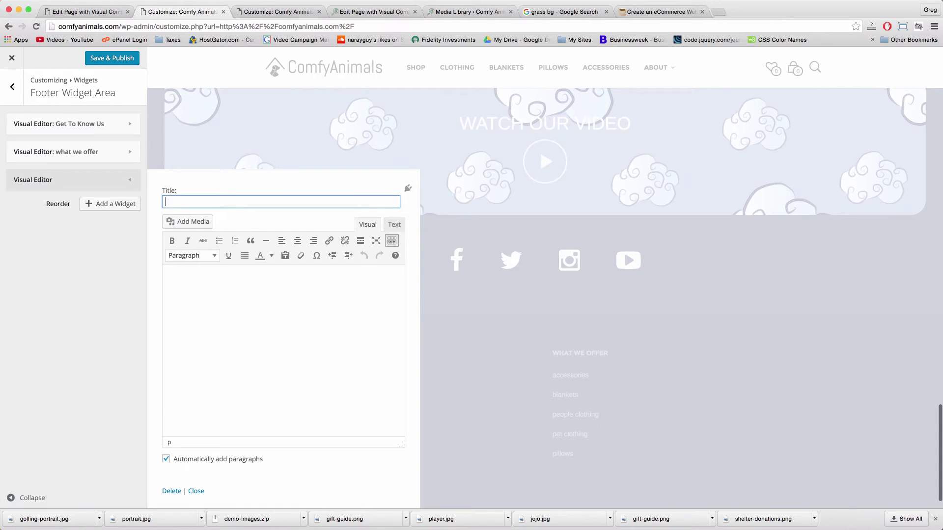
text(let us help you)
key(Tab)
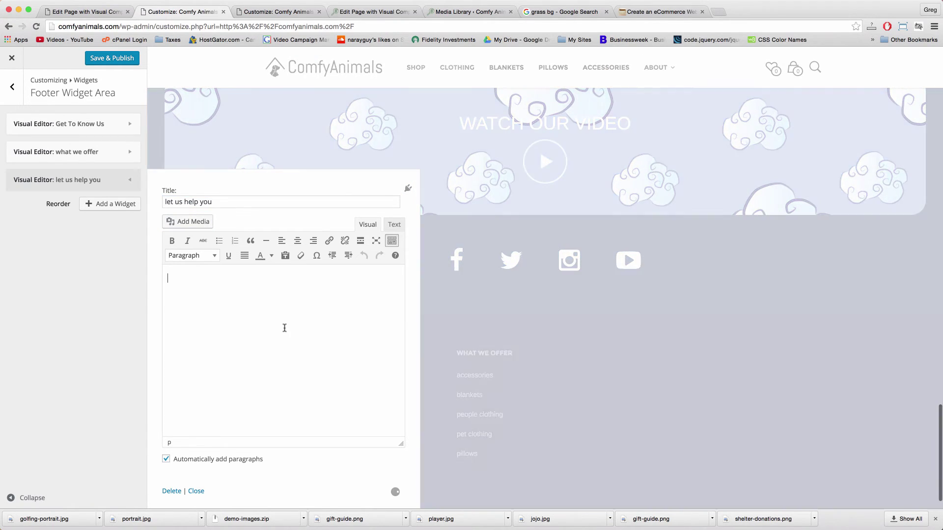
Enter "your accounts", "your orders", "shipping rates and policies", "your membership" and "help" as separate content lines and close the widget.
text(your accounts )
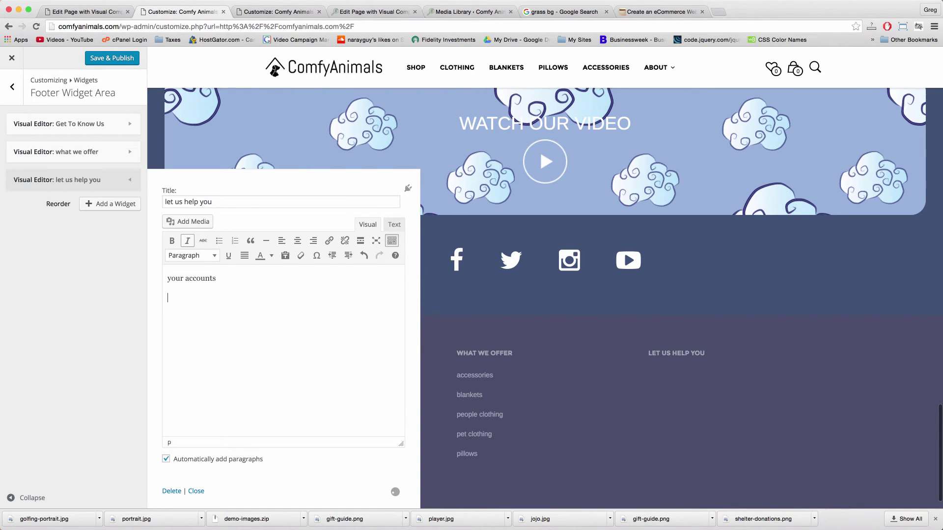
text(your orders)
key(Return)
text(shipping rates and policie)
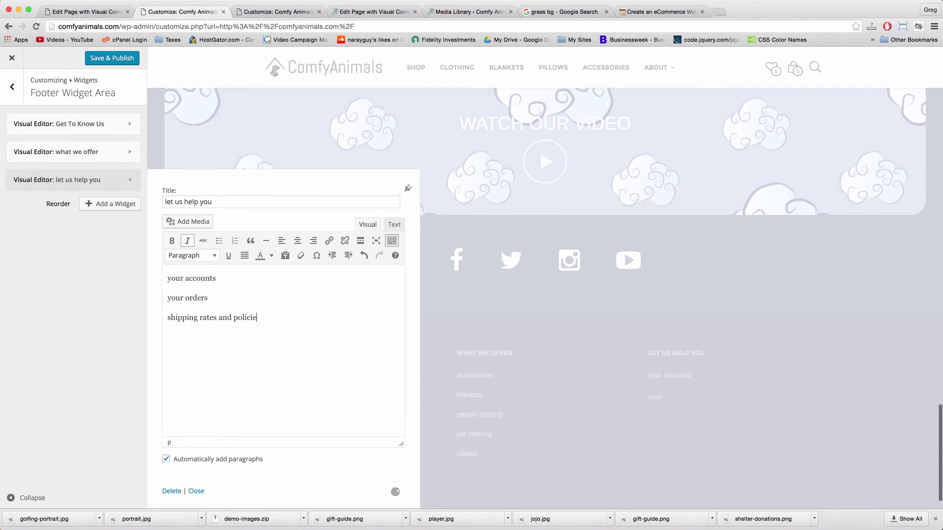
text(s)
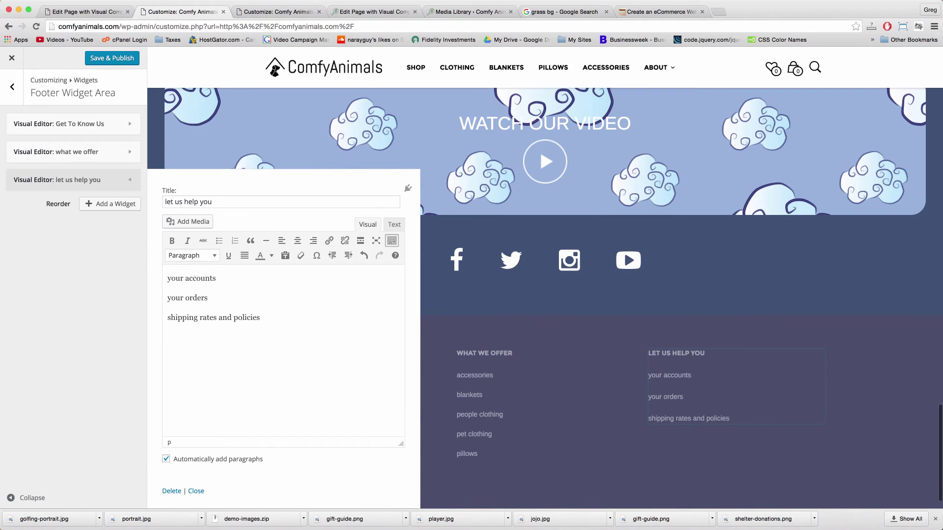
key(Return)
text(your)
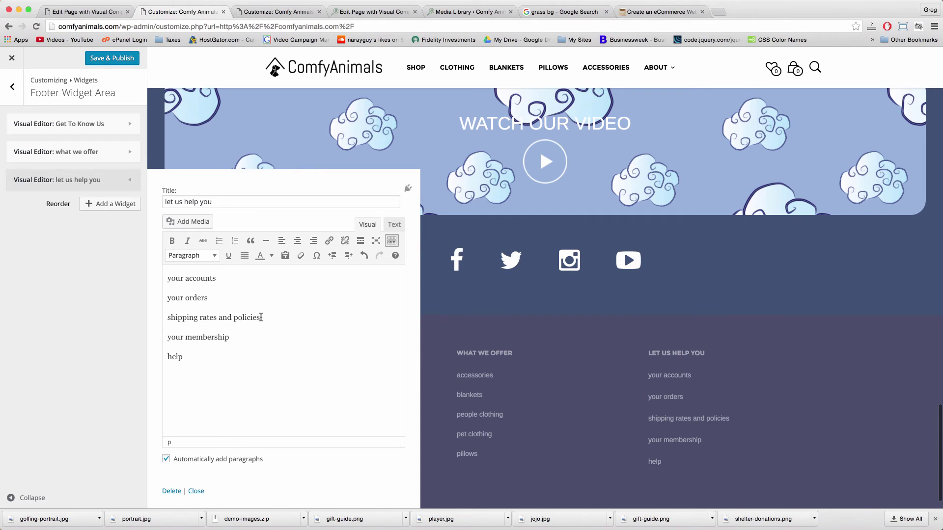
click(196, 491)
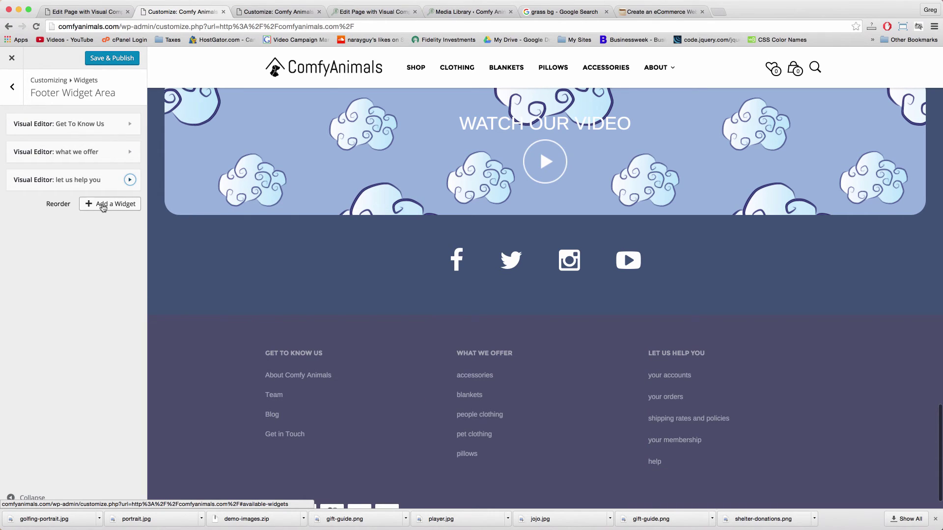
Add a WooCommerce Recently Viewed widget to the Footer Widget Area and set its number of products to show to 4.
click(102, 204)
scroll(247, 257, down, 5)
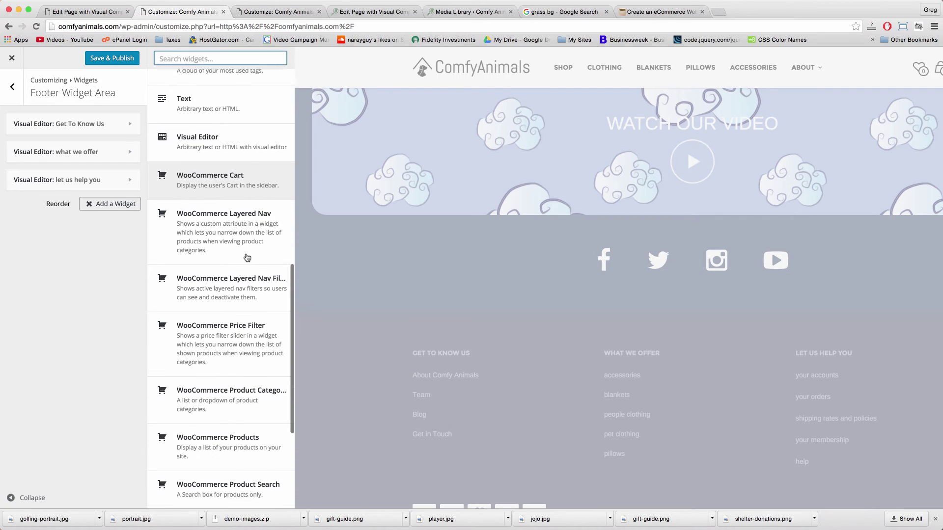
scroll(247, 257, down, 2)
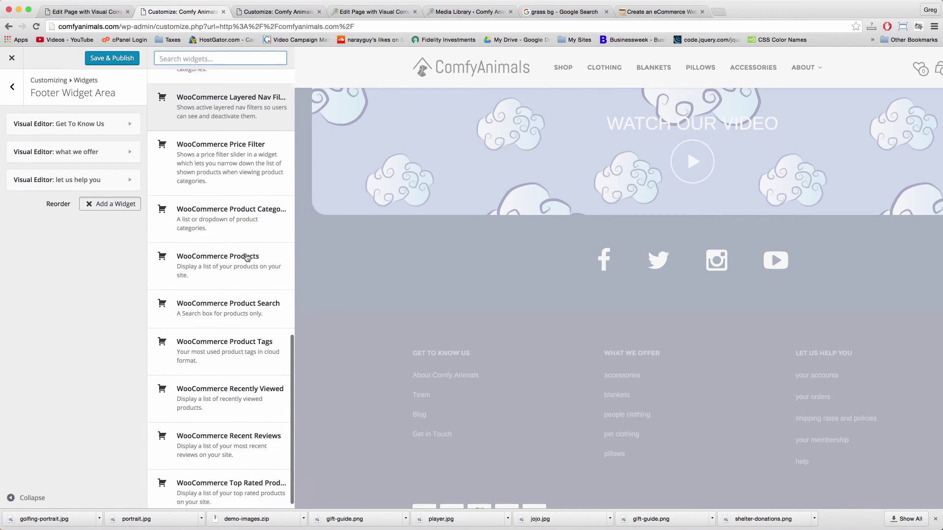
click(238, 399)
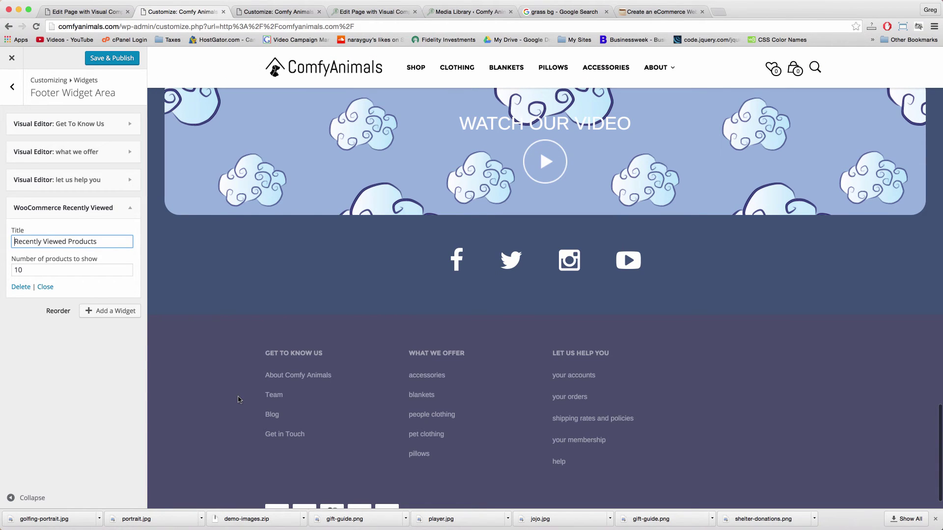
click(38, 274)
text(4)
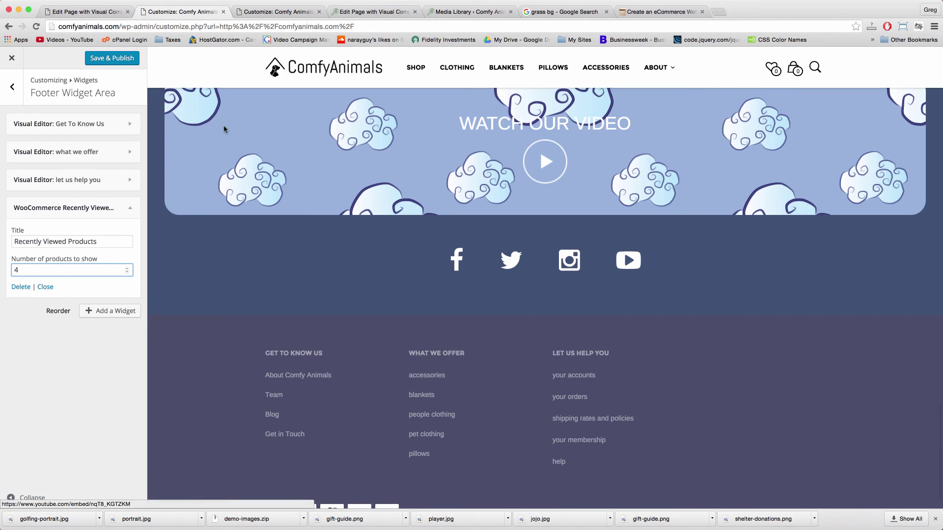
Collapse the WooCommerce Recently Viewed widget, move it above "let us help you" and publish the changes.
click(73, 208)
drag(72, 209, 73, 180)
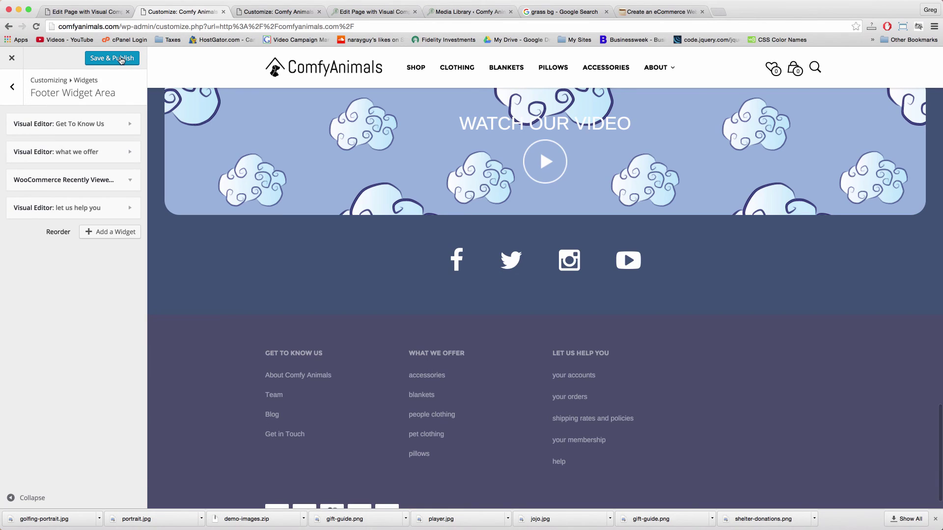
click(122, 59)
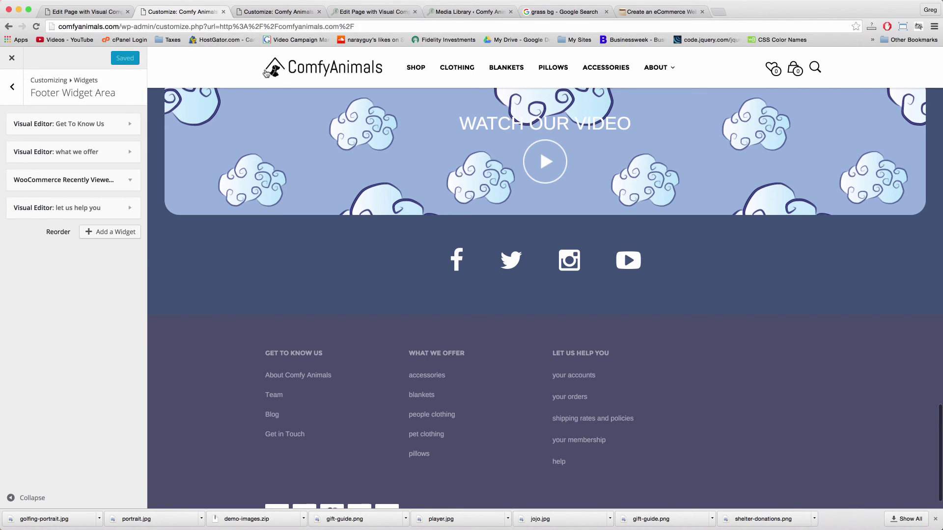
Exit the customizer and review the footer widget columns and the sections above them on the live homepage.
click(11, 58)
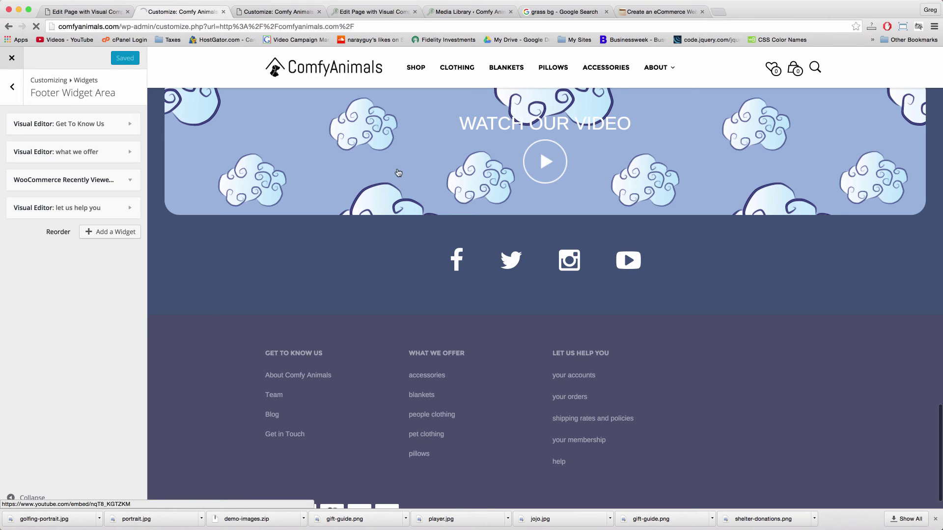
scroll(259, 191, down, 8)
scroll(259, 191, down, 15)
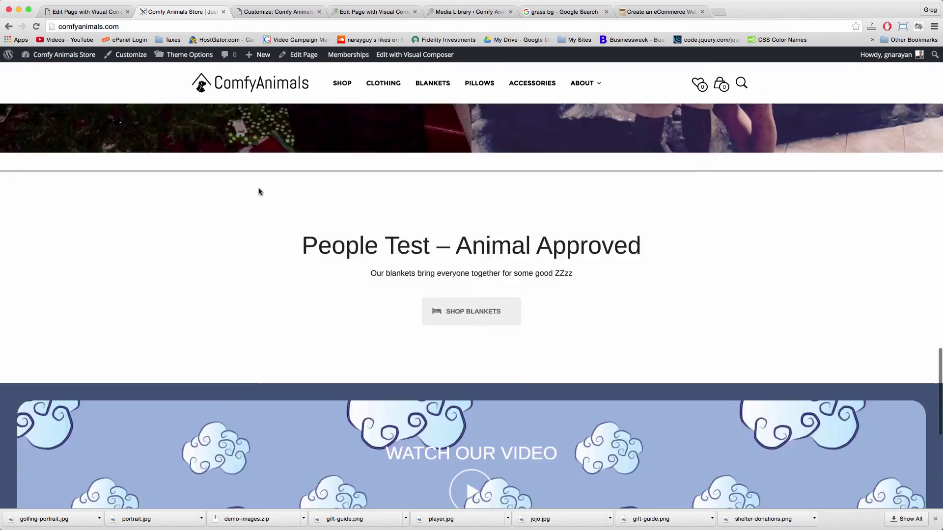
scroll(474, 323, up, 2)
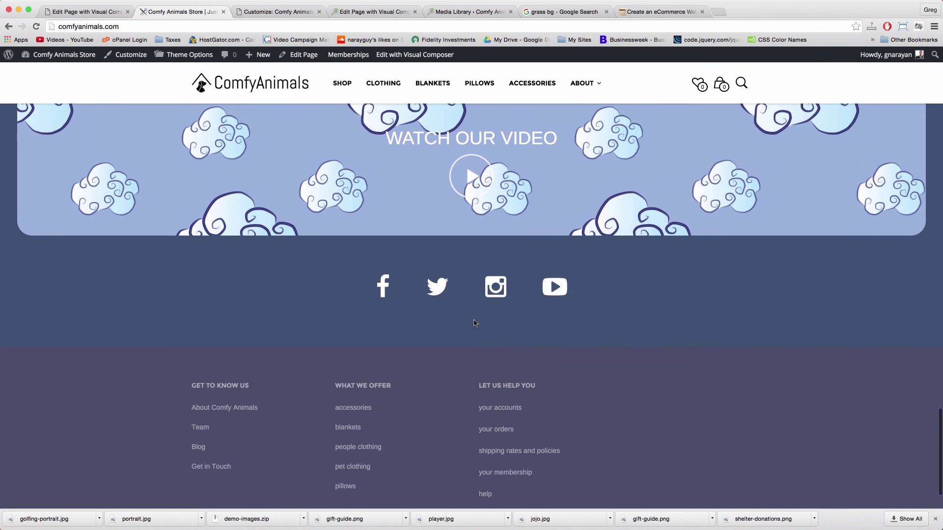
scroll(339, 275, up, 5)
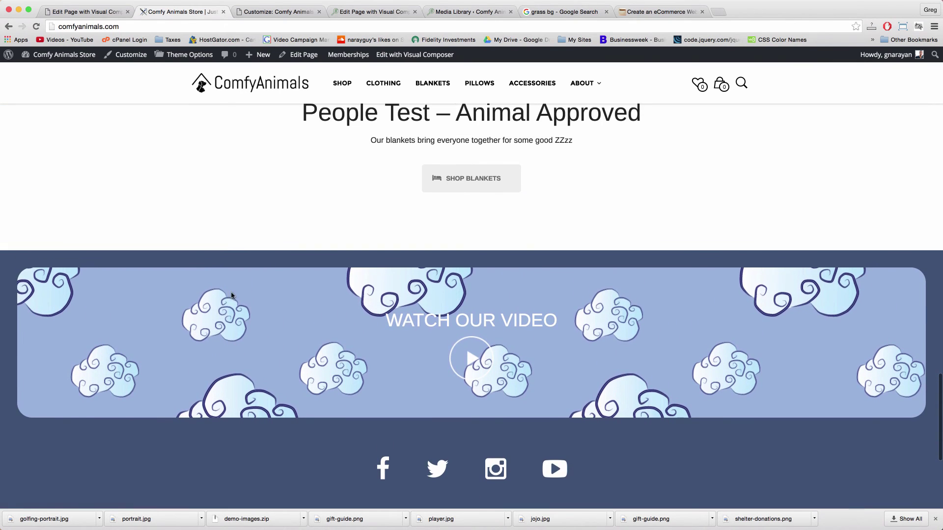
scroll(228, 261, down, 3)
scroll(228, 260, up, 12)
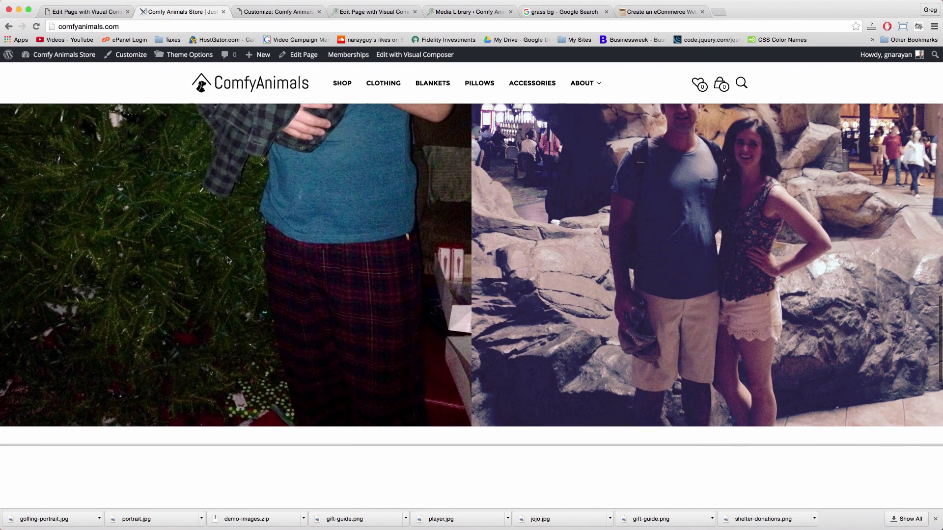
scroll(228, 260, up, 9)
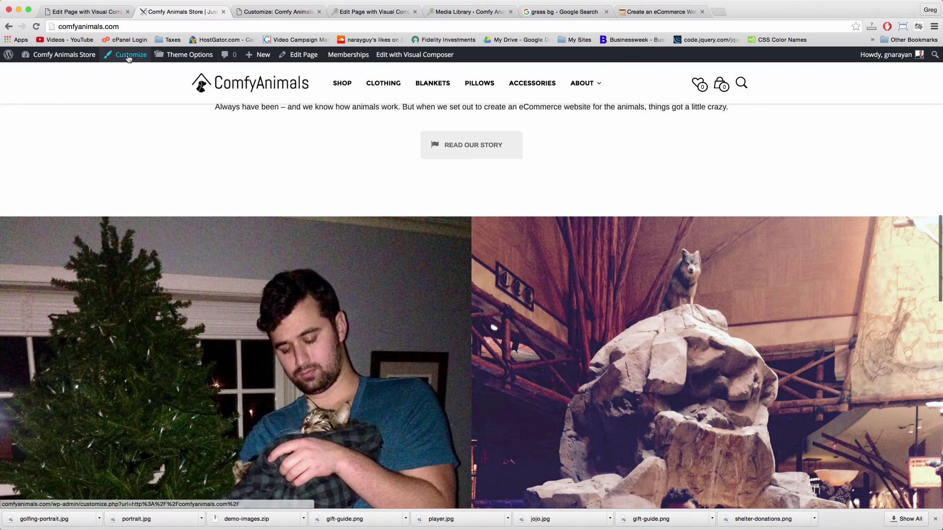
Copy the Top Bar background color's hex code from the Header settings in the site customizer.
click(129, 55)
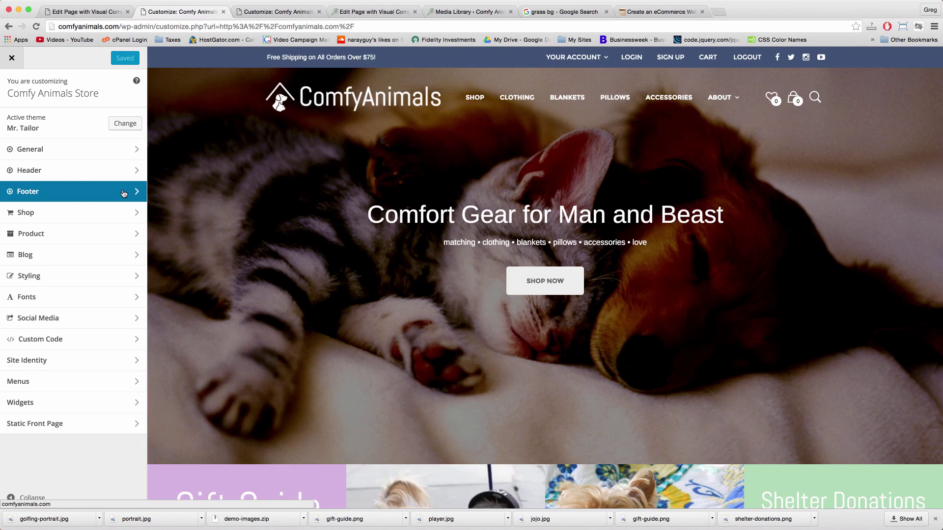
click(123, 170)
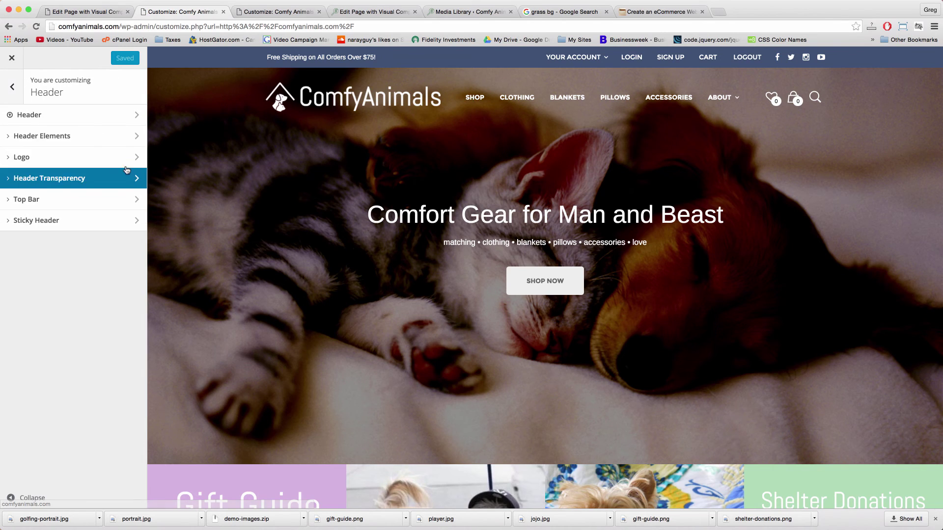
click(123, 196)
click(39, 199)
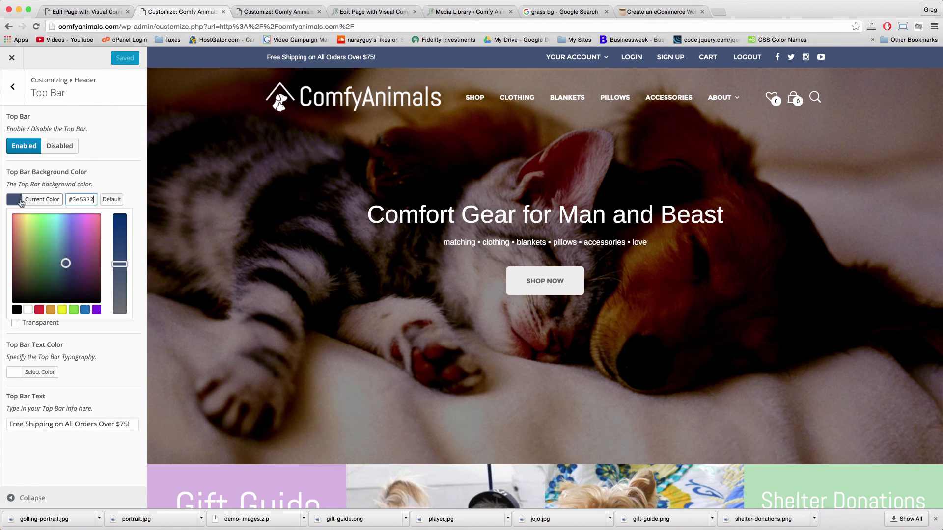
triple_click(69, 198)
right_click(70, 199)
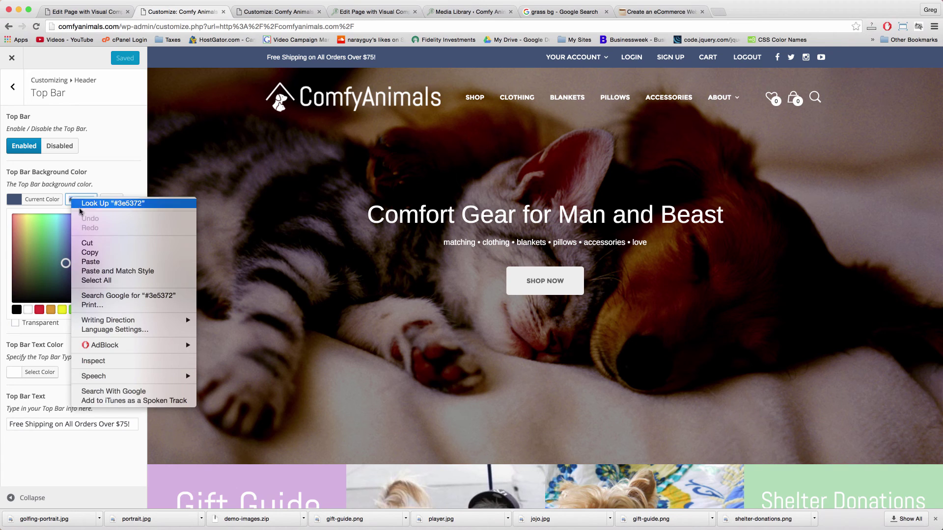
click(87, 254)
Set the Footer Background Color to the copied #3e5372, check it in the preview and publish the change.
click(13, 101)
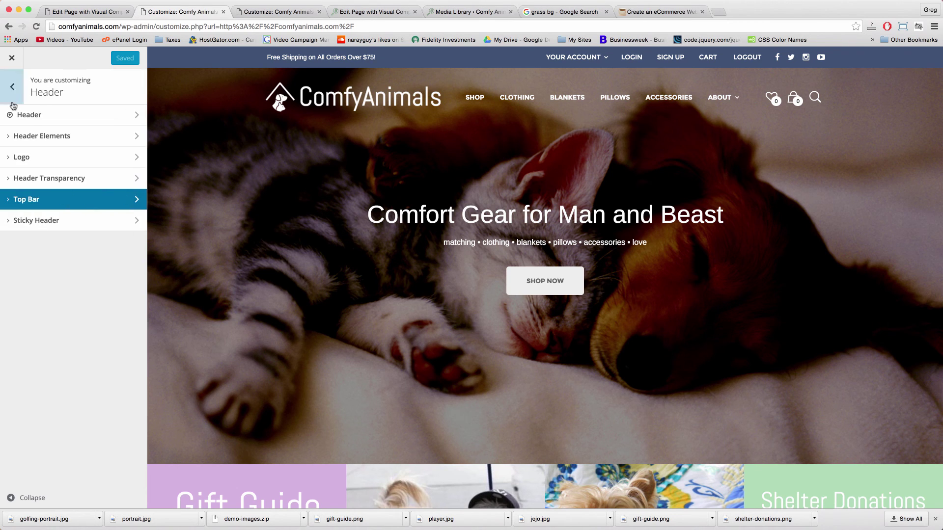
click(13, 102)
click(54, 199)
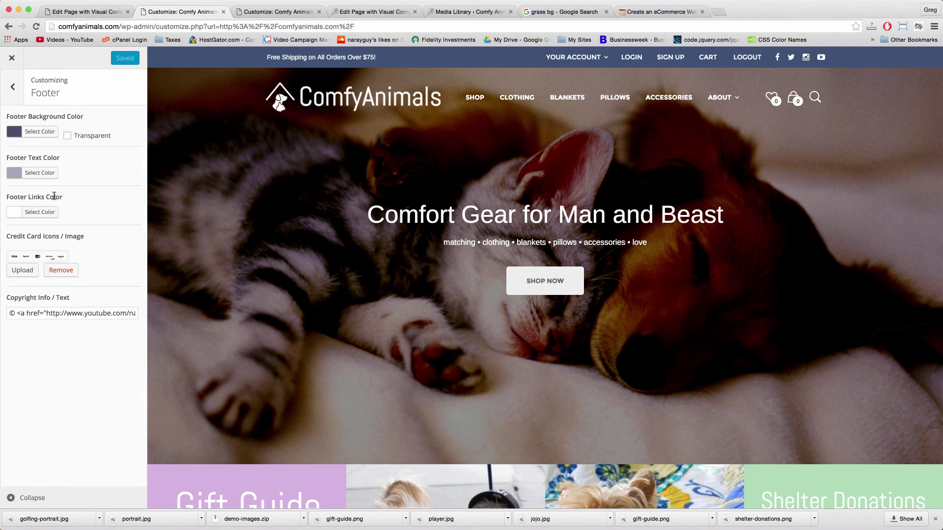
click(15, 138)
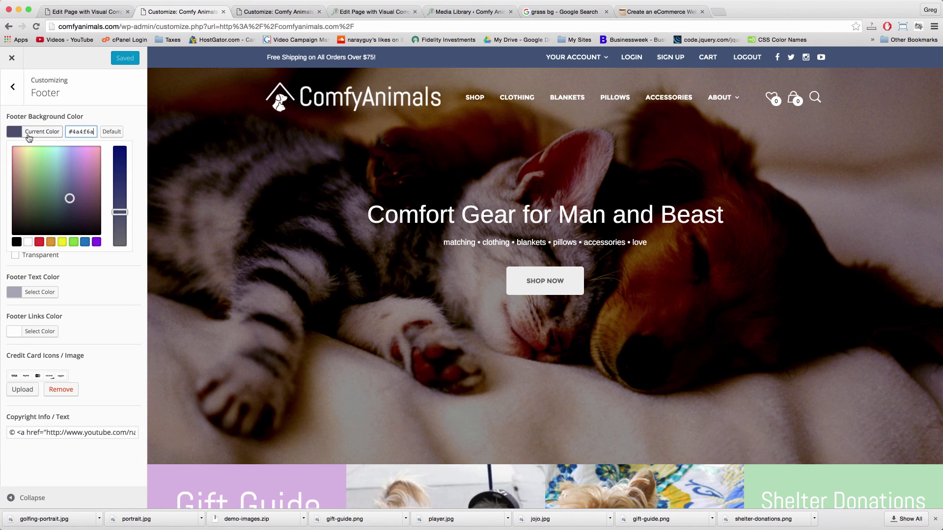
triple_click(79, 131)
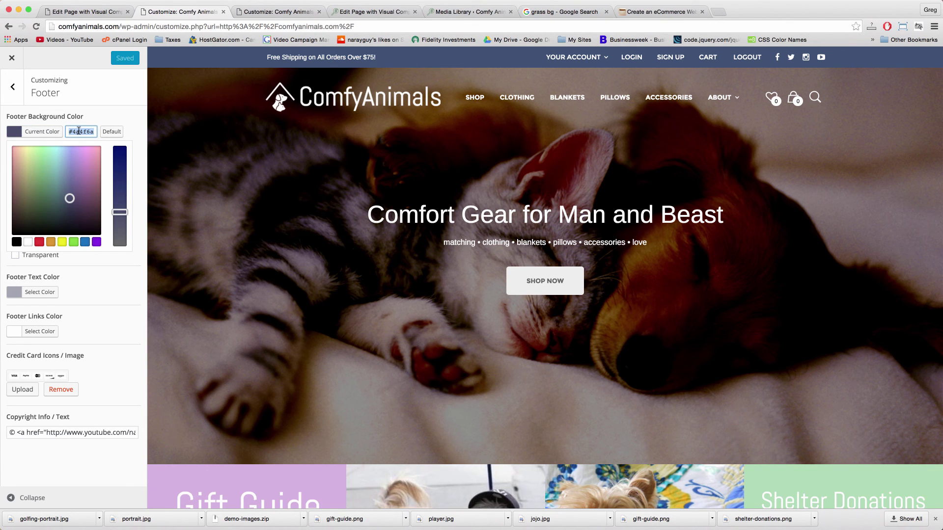
key(super+v)
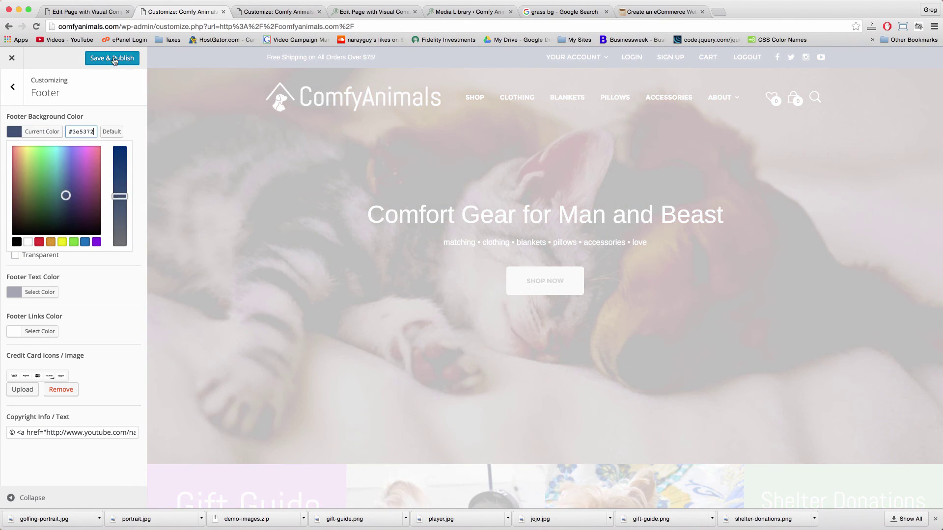
scroll(250, 129, down, 15)
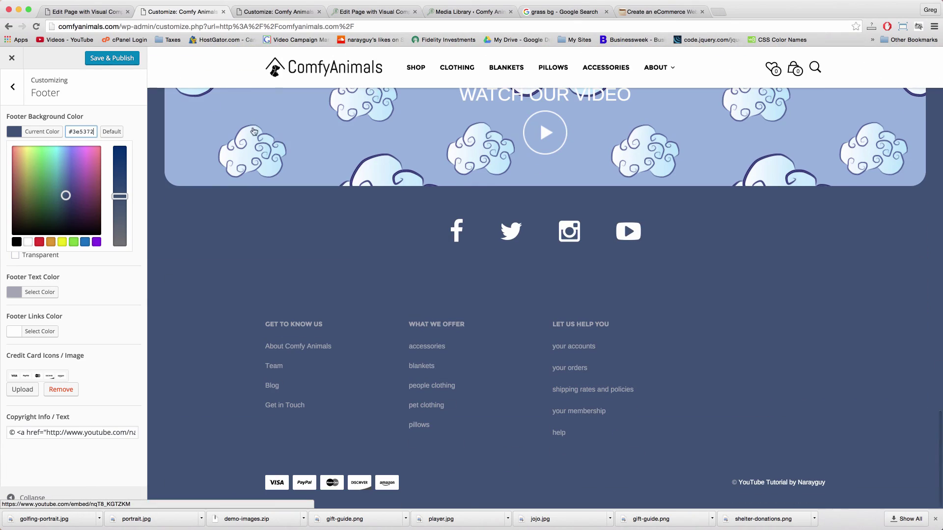
click(120, 63)
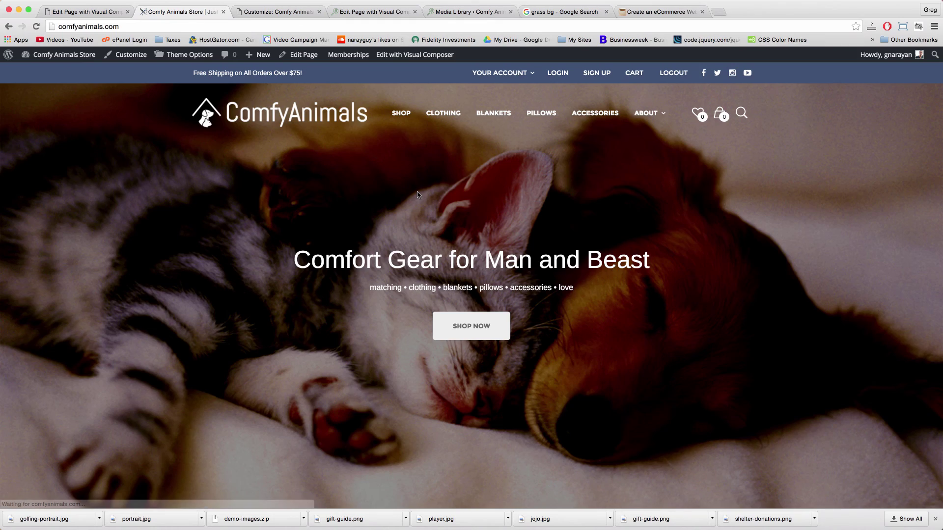
Review the footer on the live homepage and test its copyright link, closing the opened YouTube channel page before returning to the footer.
scroll(419, 196, down, 20)
scroll(417, 196, down, 15)
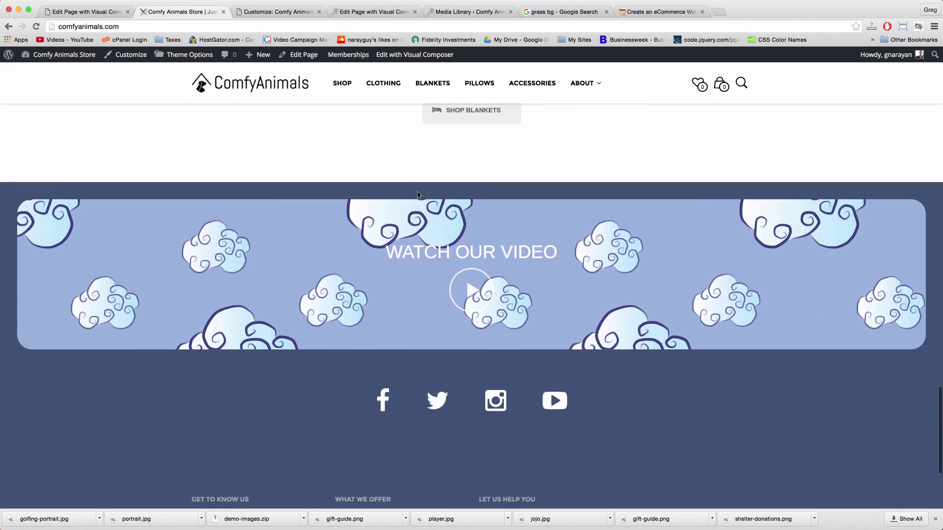
click(721, 484)
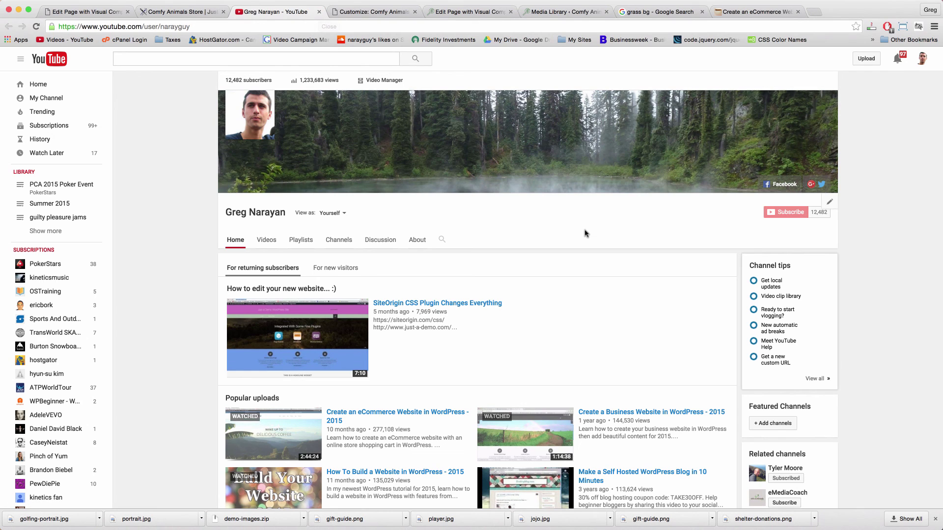
click(319, 12)
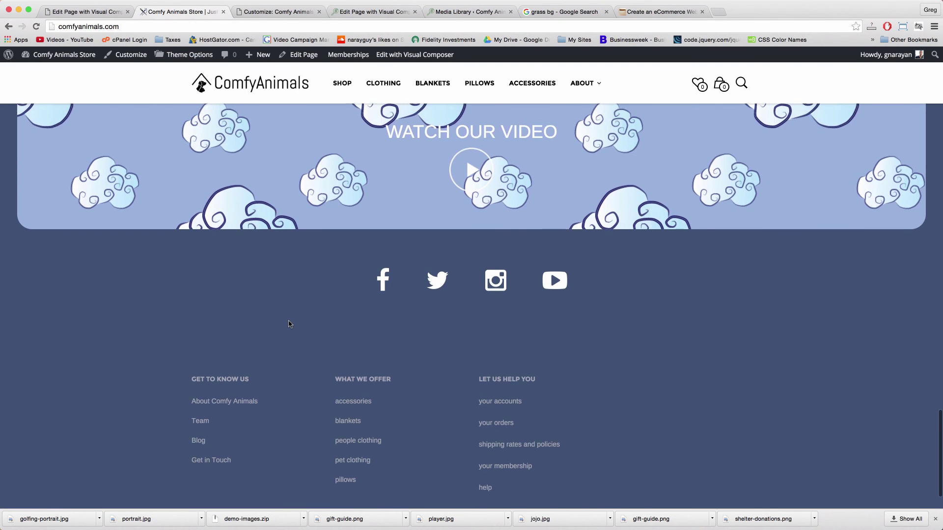
scroll(479, 277, down, 5)
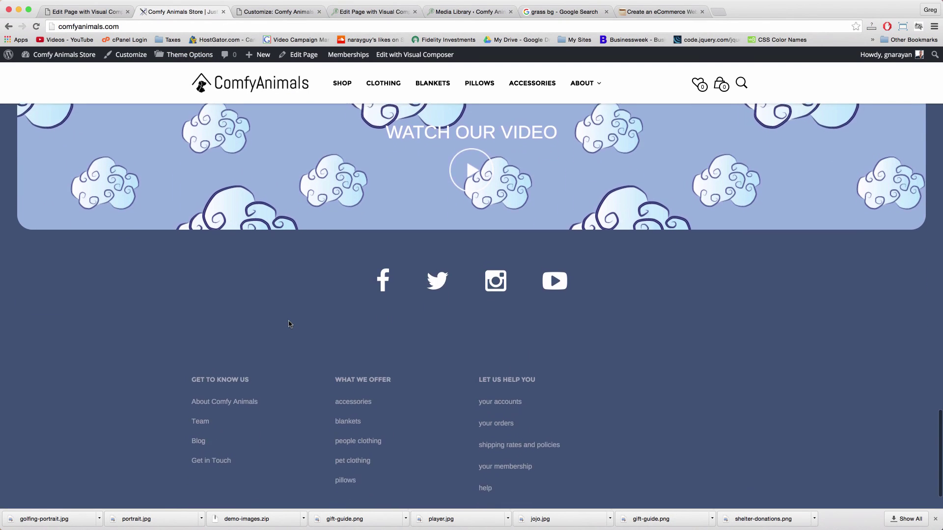